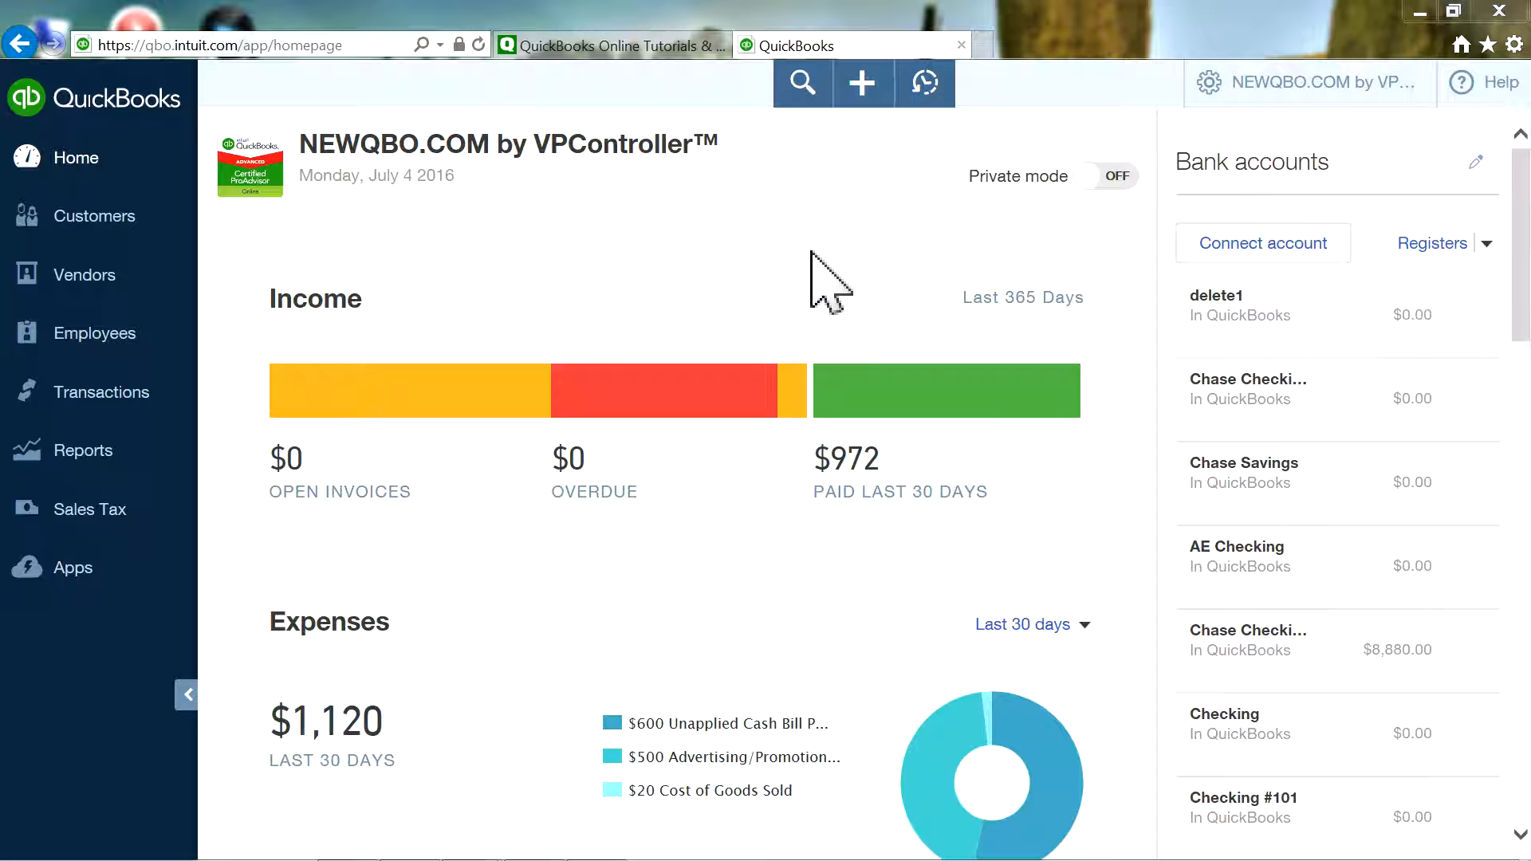
Step: Open the Reconcile tool and show the reconciliation history of the Chase Checking account
left_click(1264, 87)
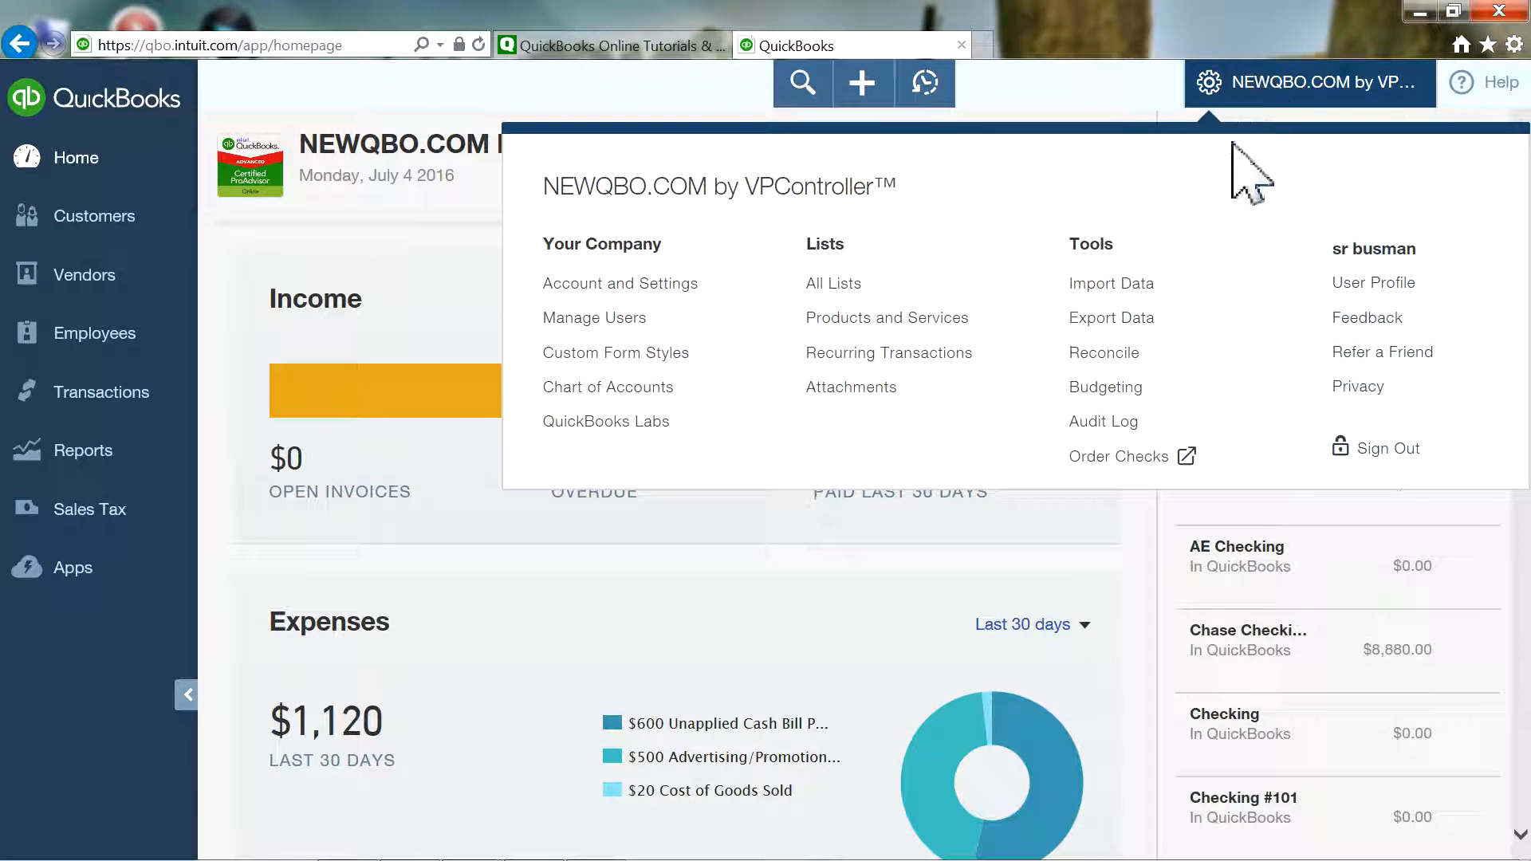
left_click(1073, 355)
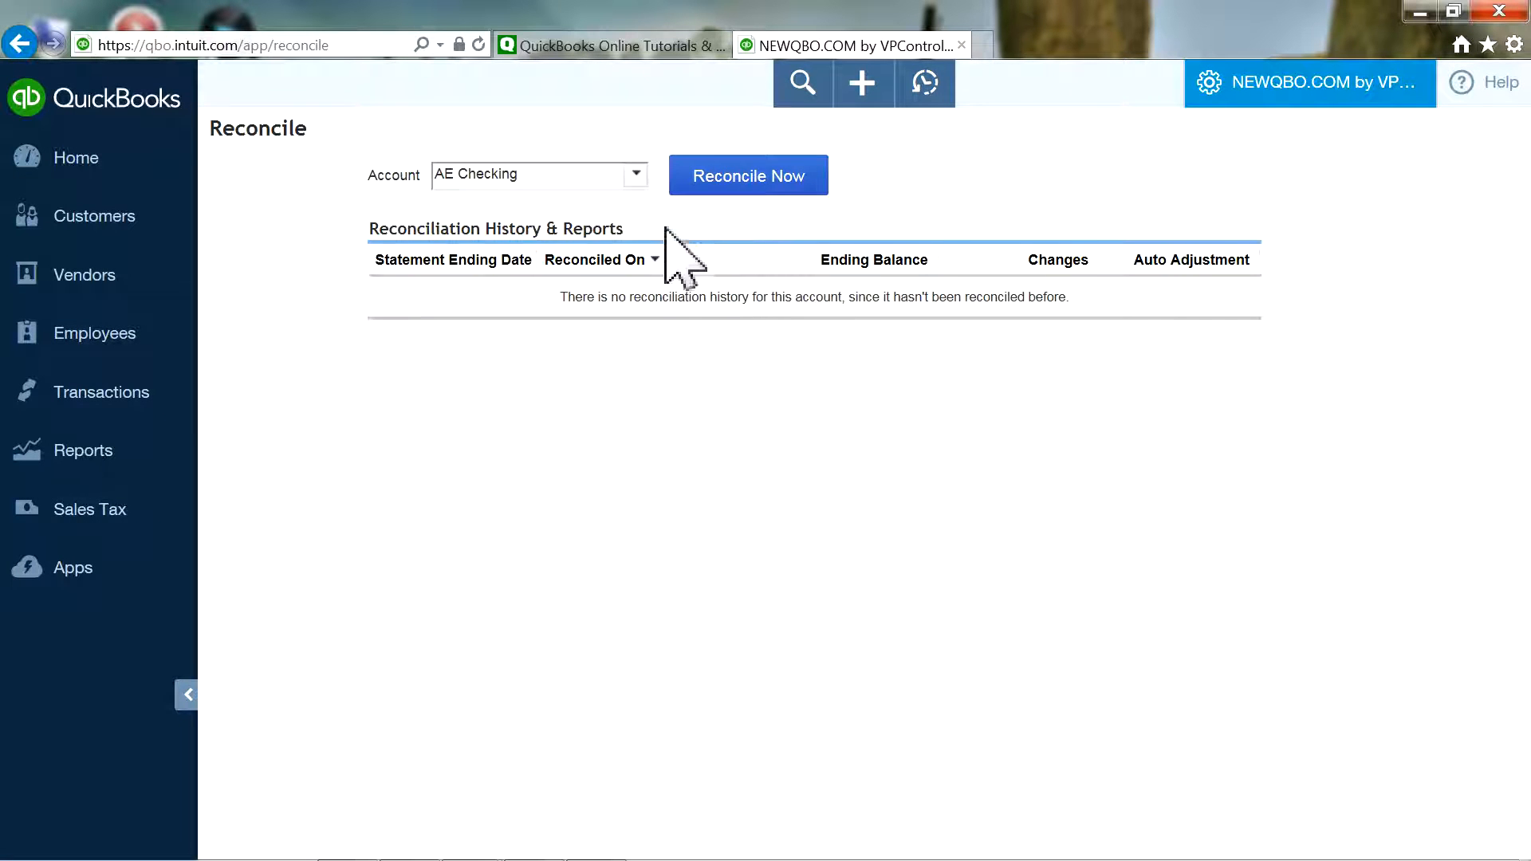
left_click(636, 182)
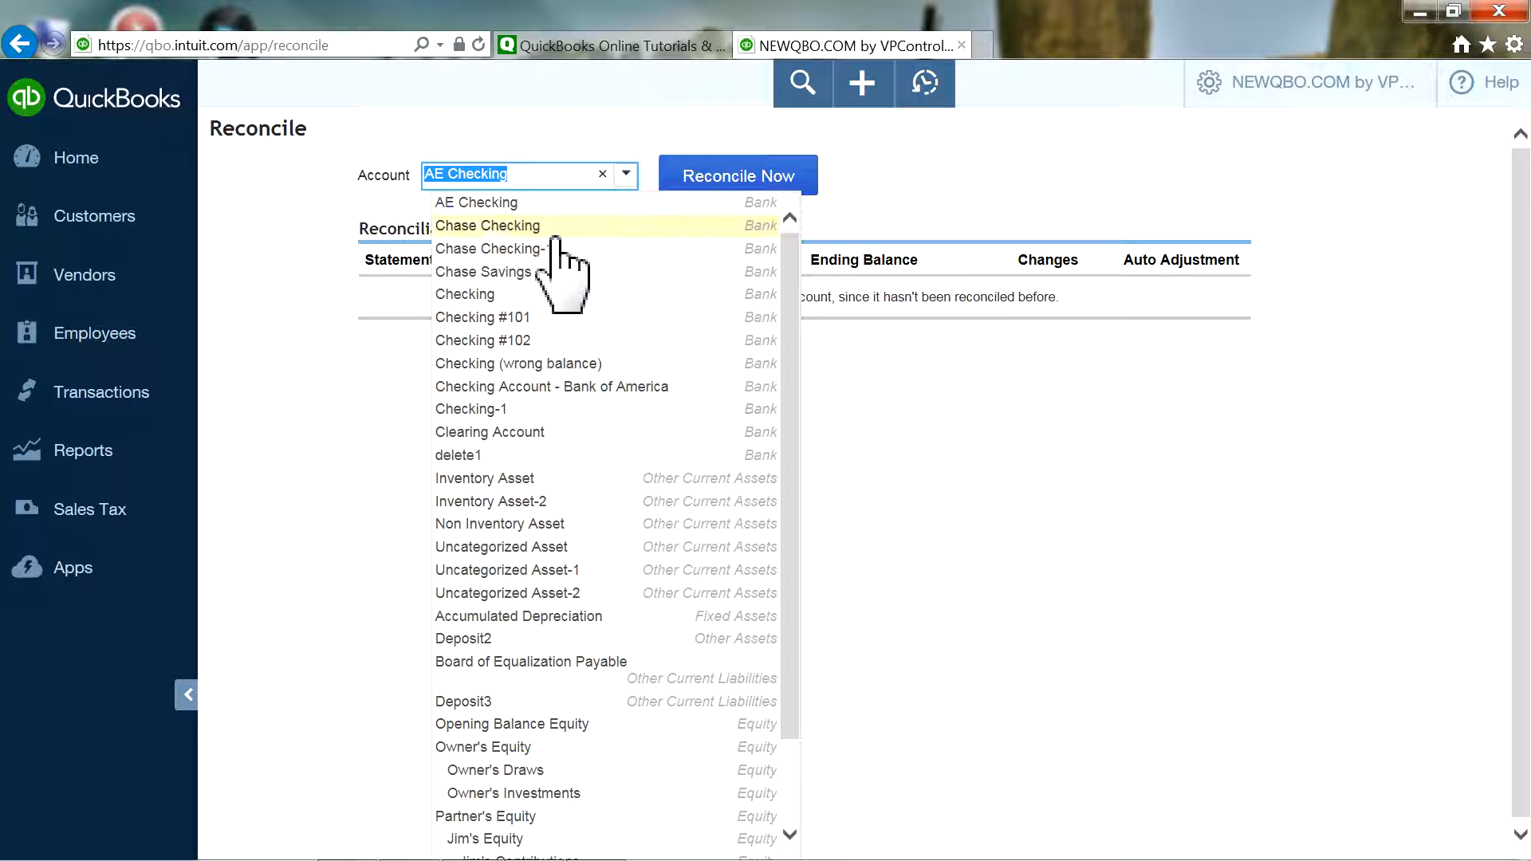
left_click(488, 227)
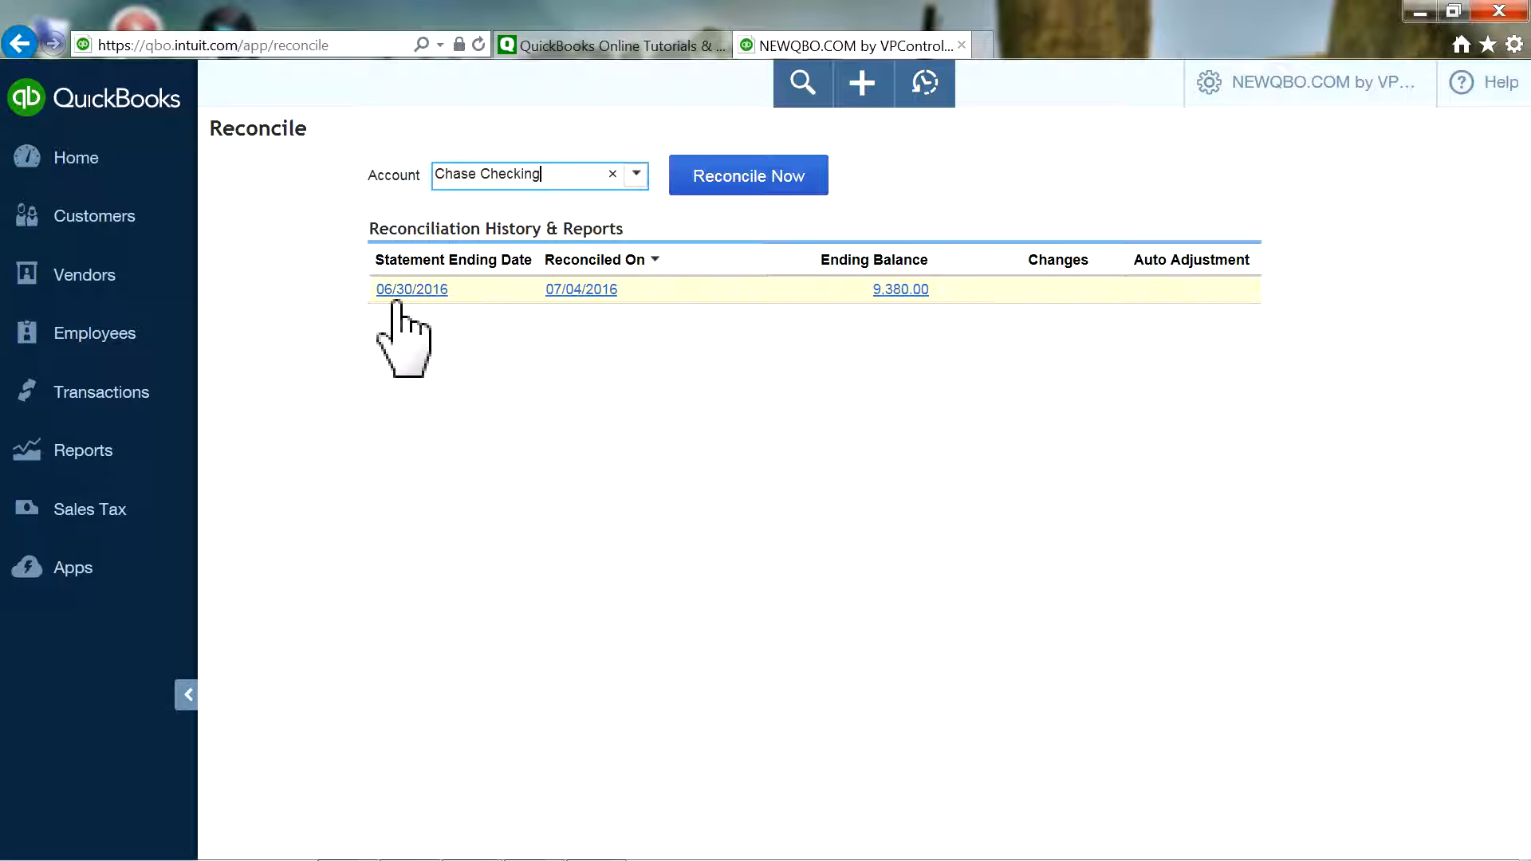
Step: Restore the browser window to a smaller size with the navigation bar collapsed, and switch to QuickBooks Accountant Desktop 2016
left_click(1451, 11)
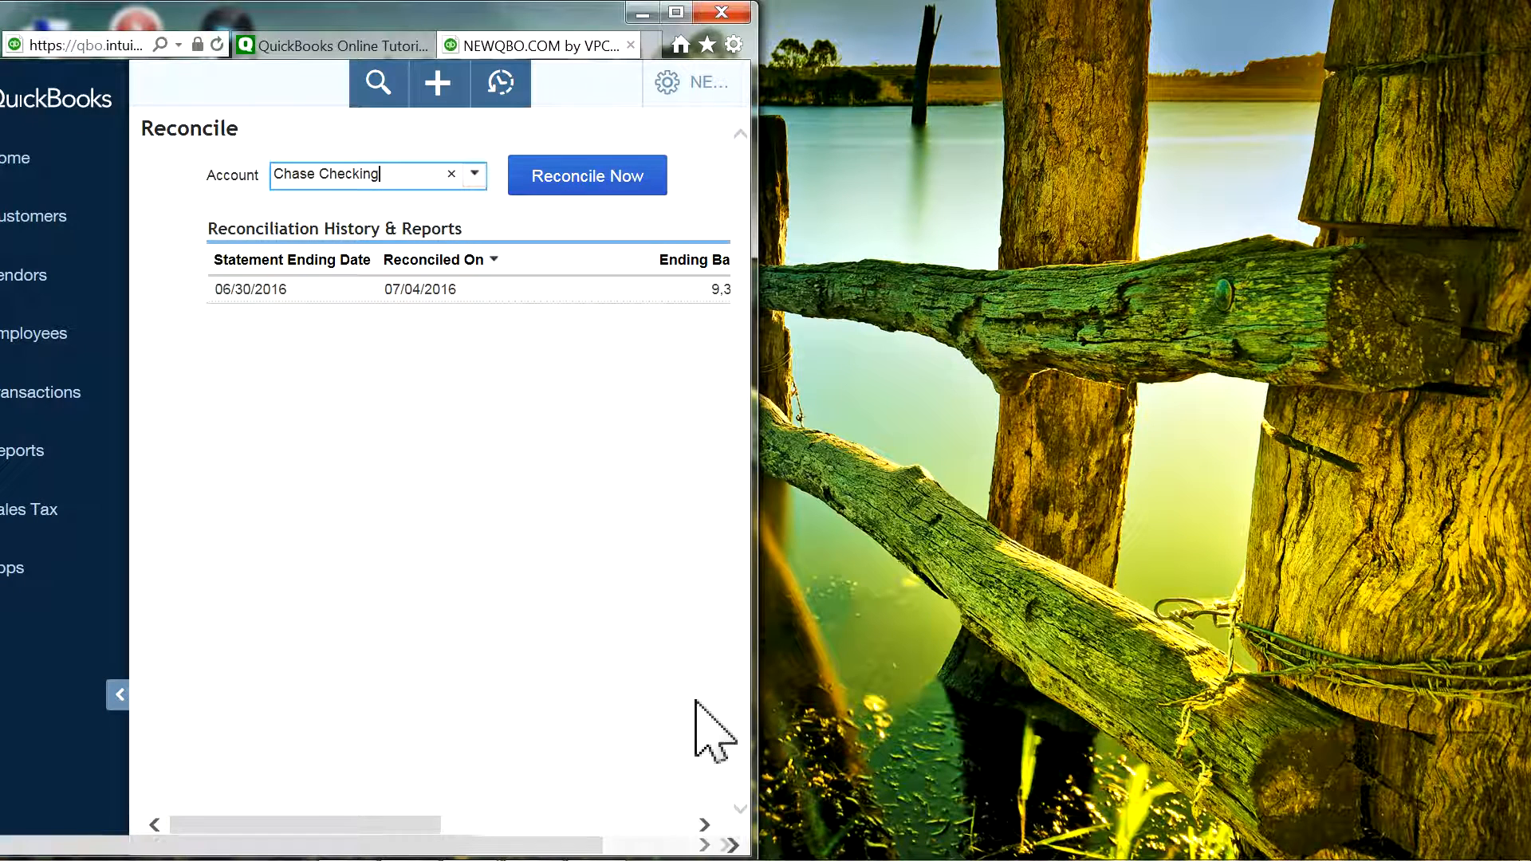
left_click(118, 695)
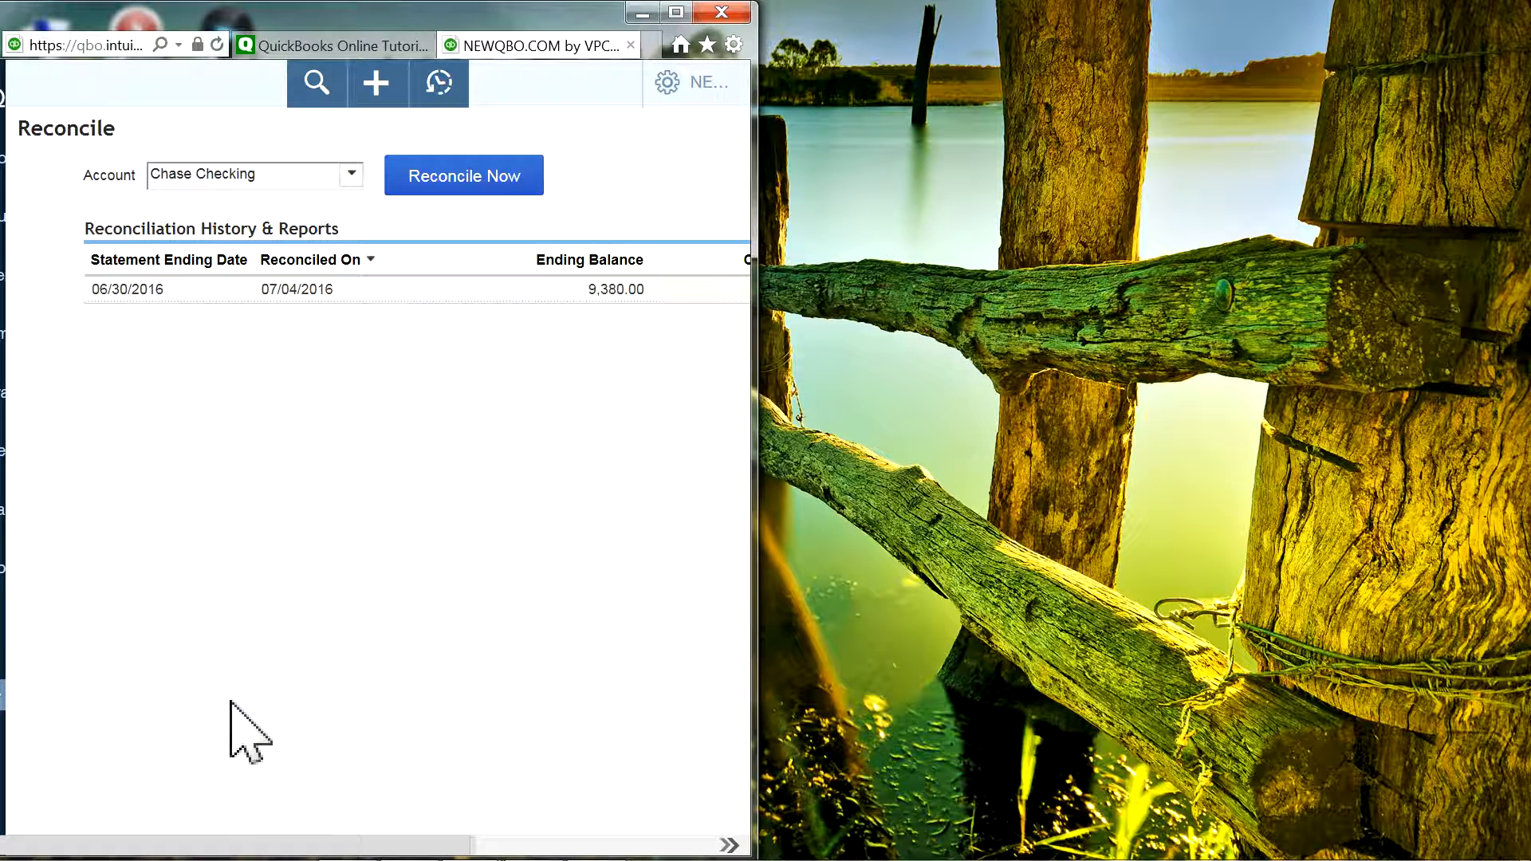
left_click(534, 849)
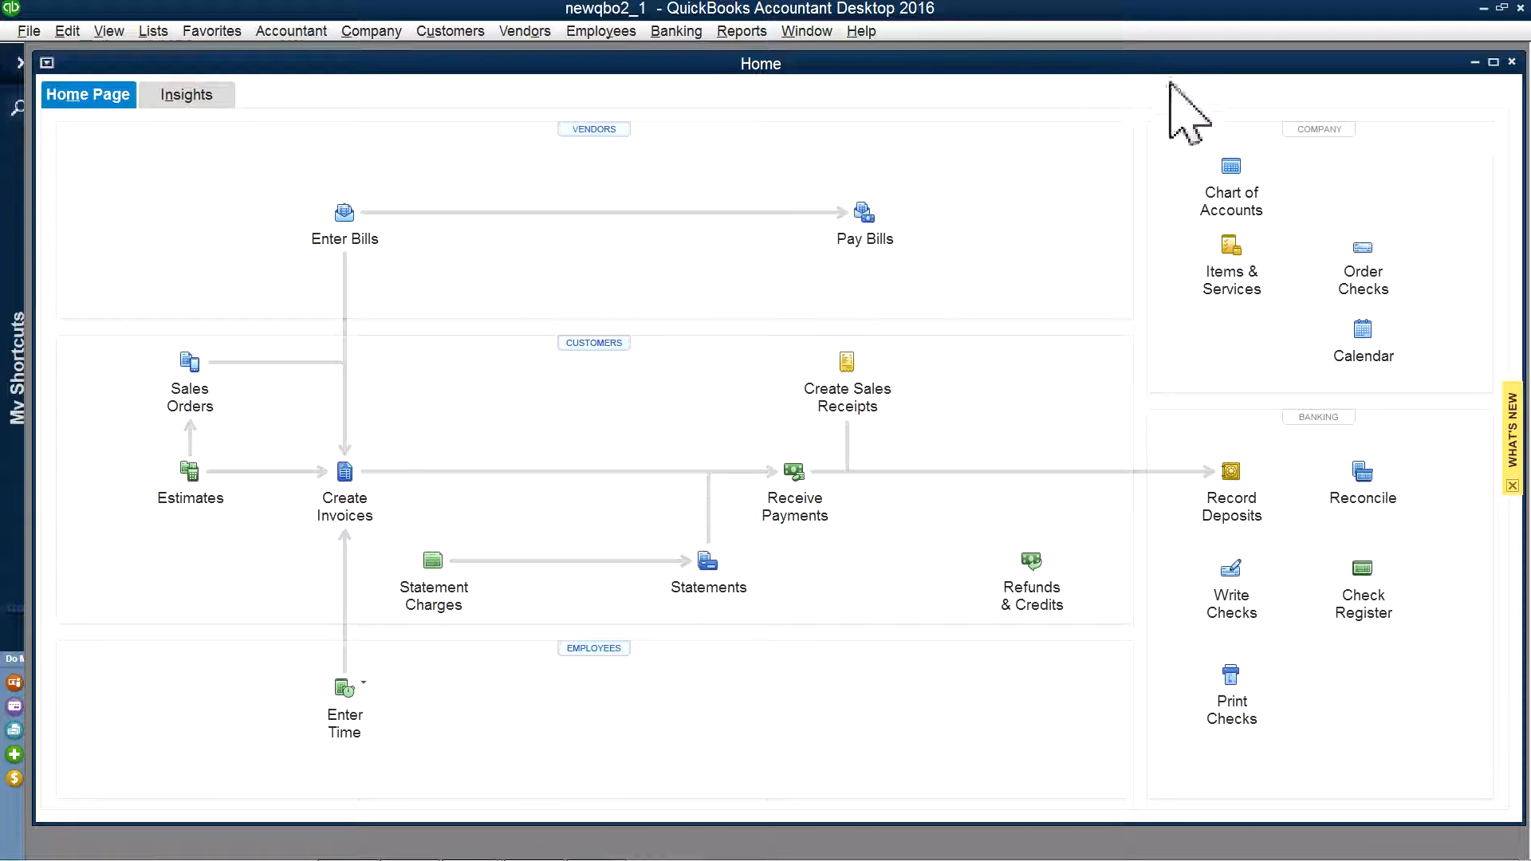
Step: Check the Previous Reconciliation banking report for Chase Checking statement dates, and cancel without displaying a report
left_click(740, 32)
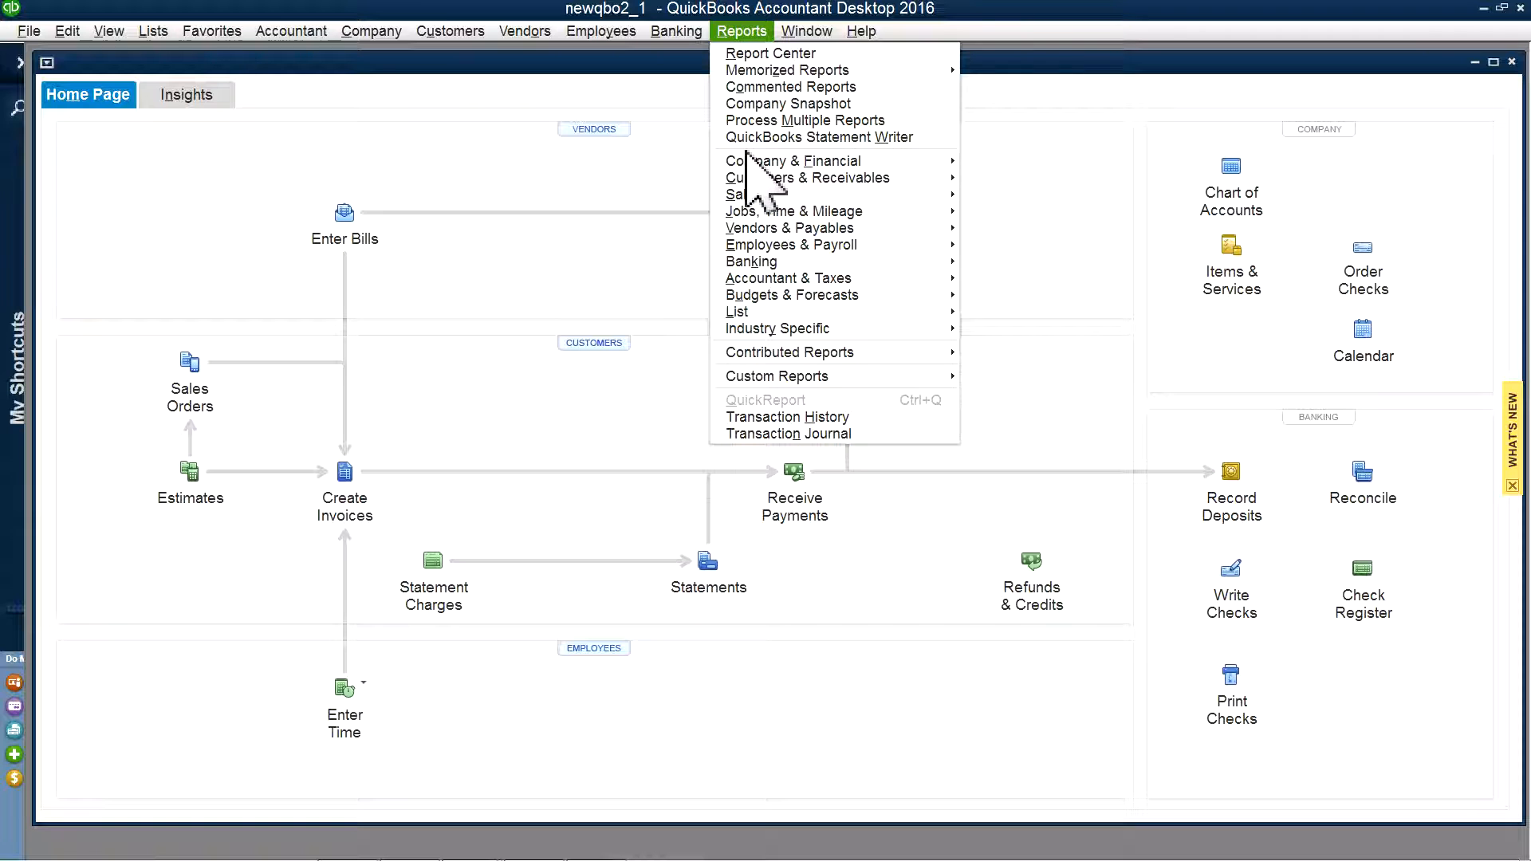
mouse_move(751, 266)
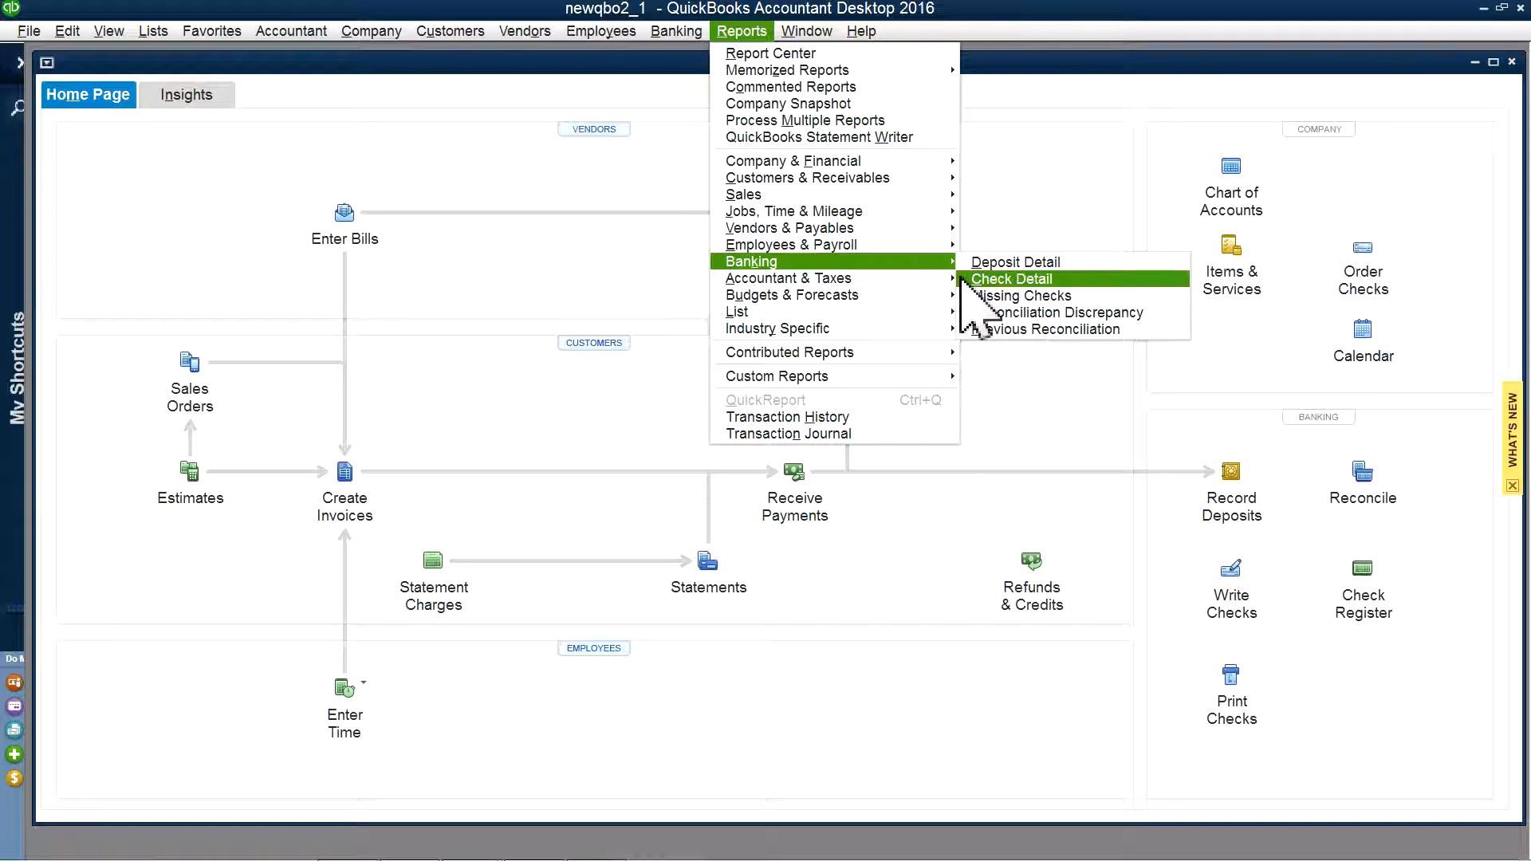
left_click(999, 327)
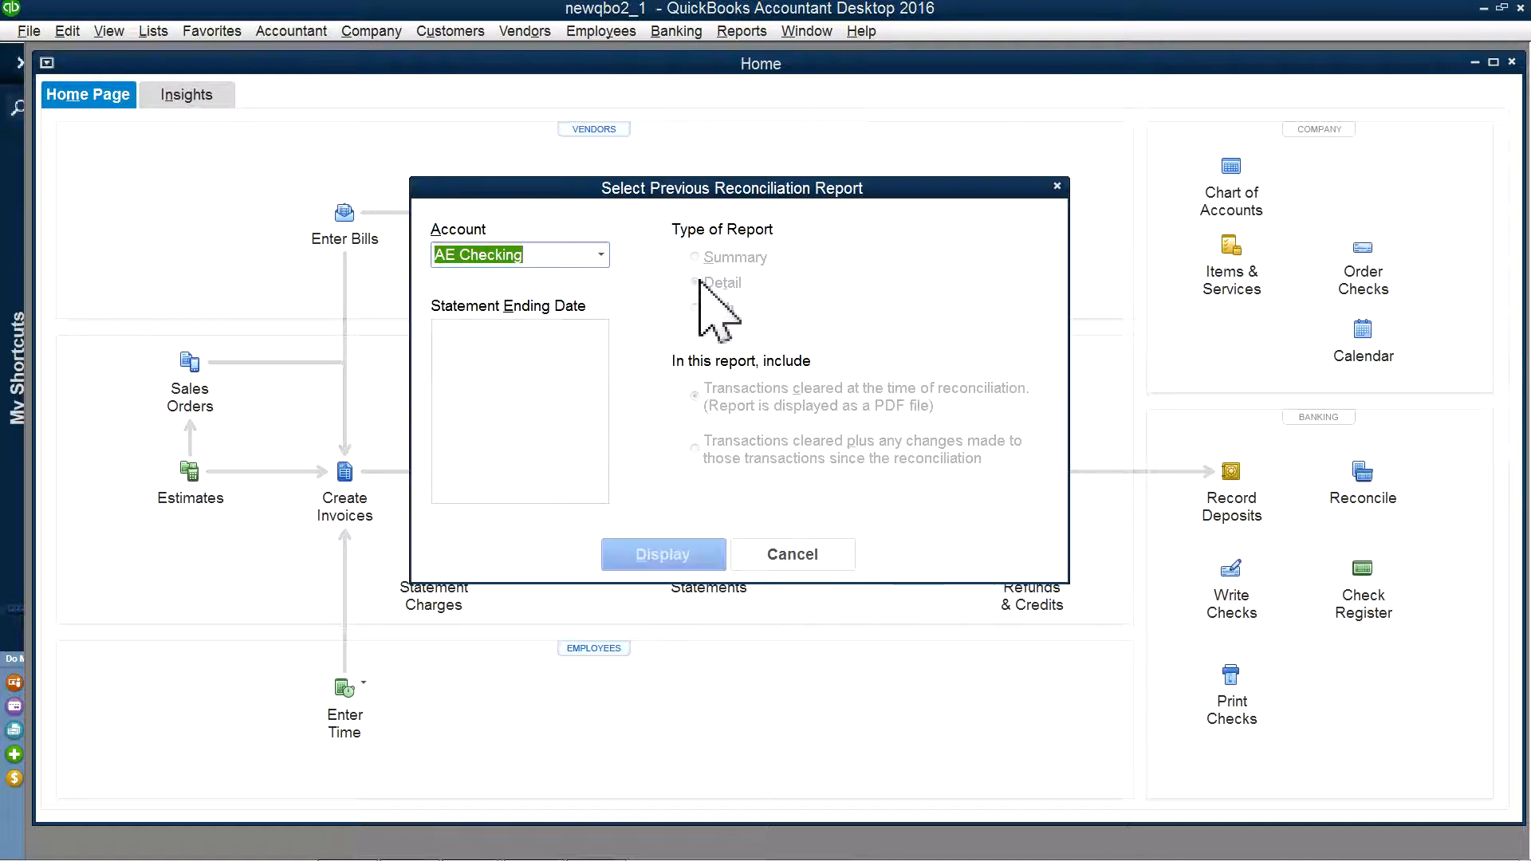
left_click(600, 253)
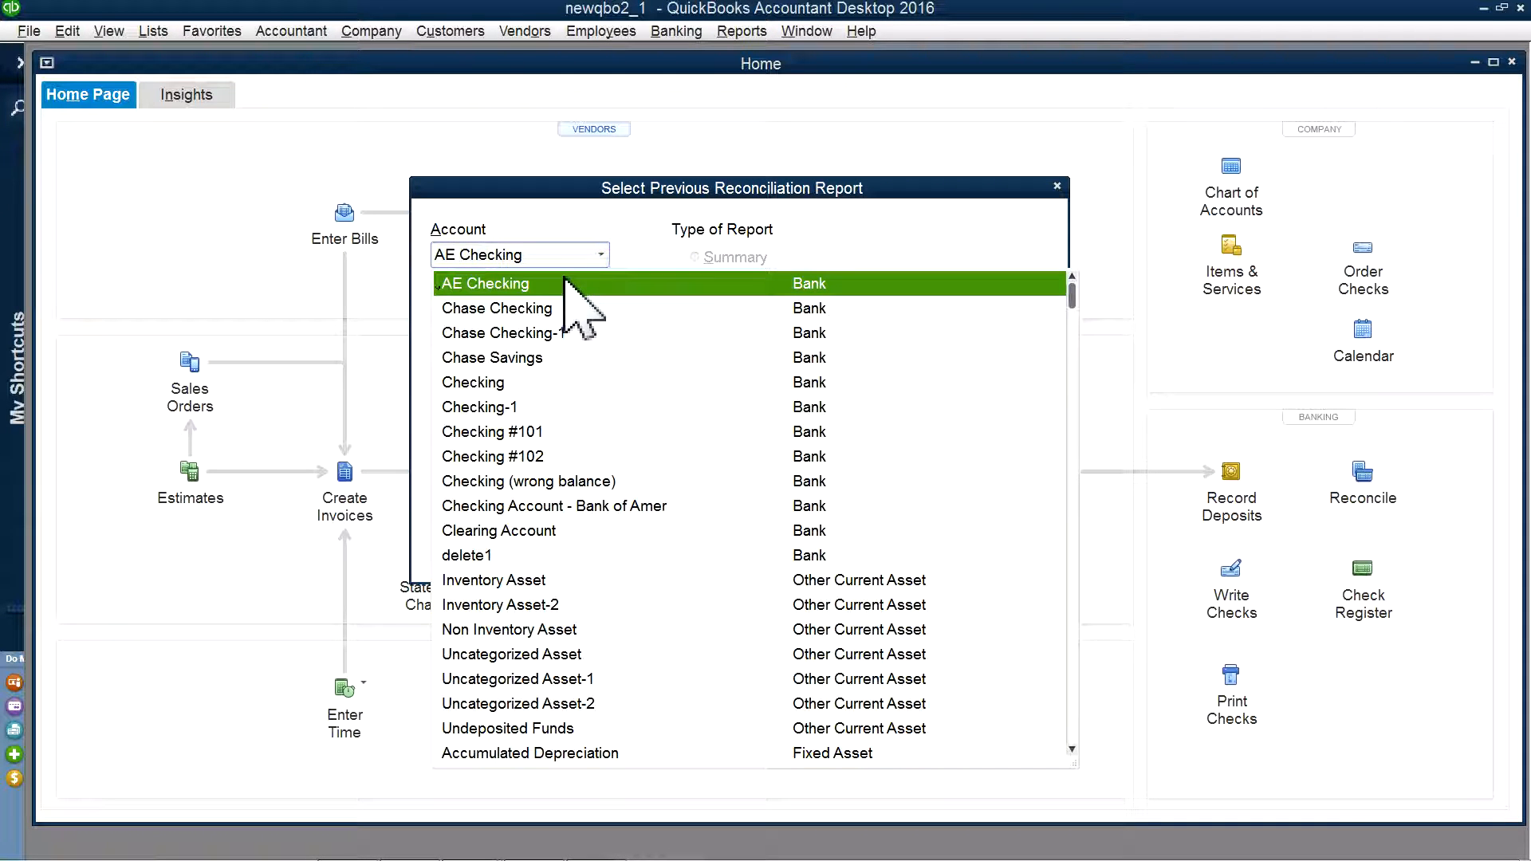
left_click(529, 315)
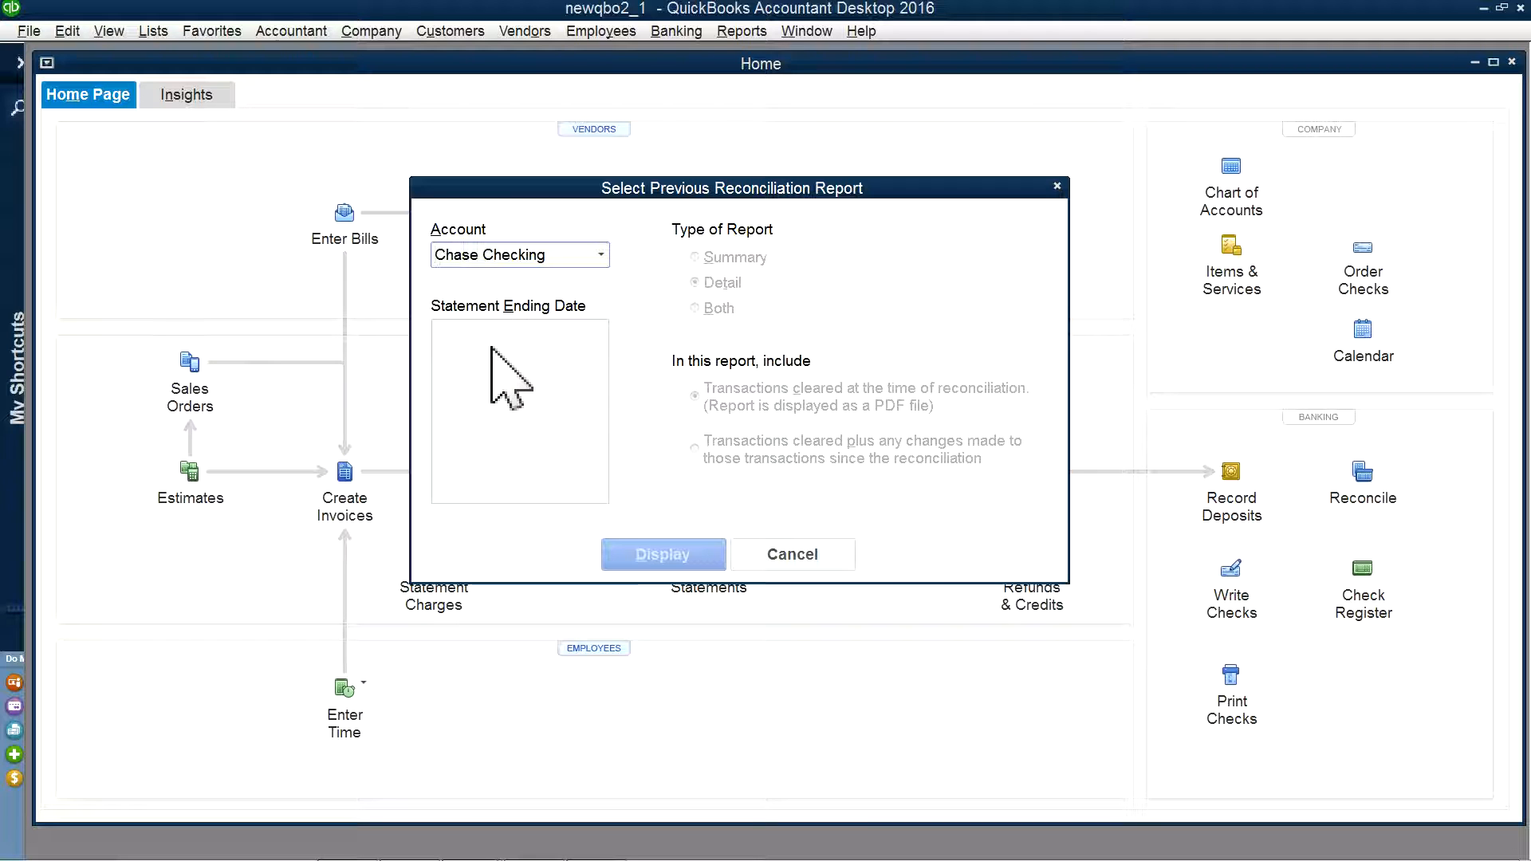
left_click(807, 556)
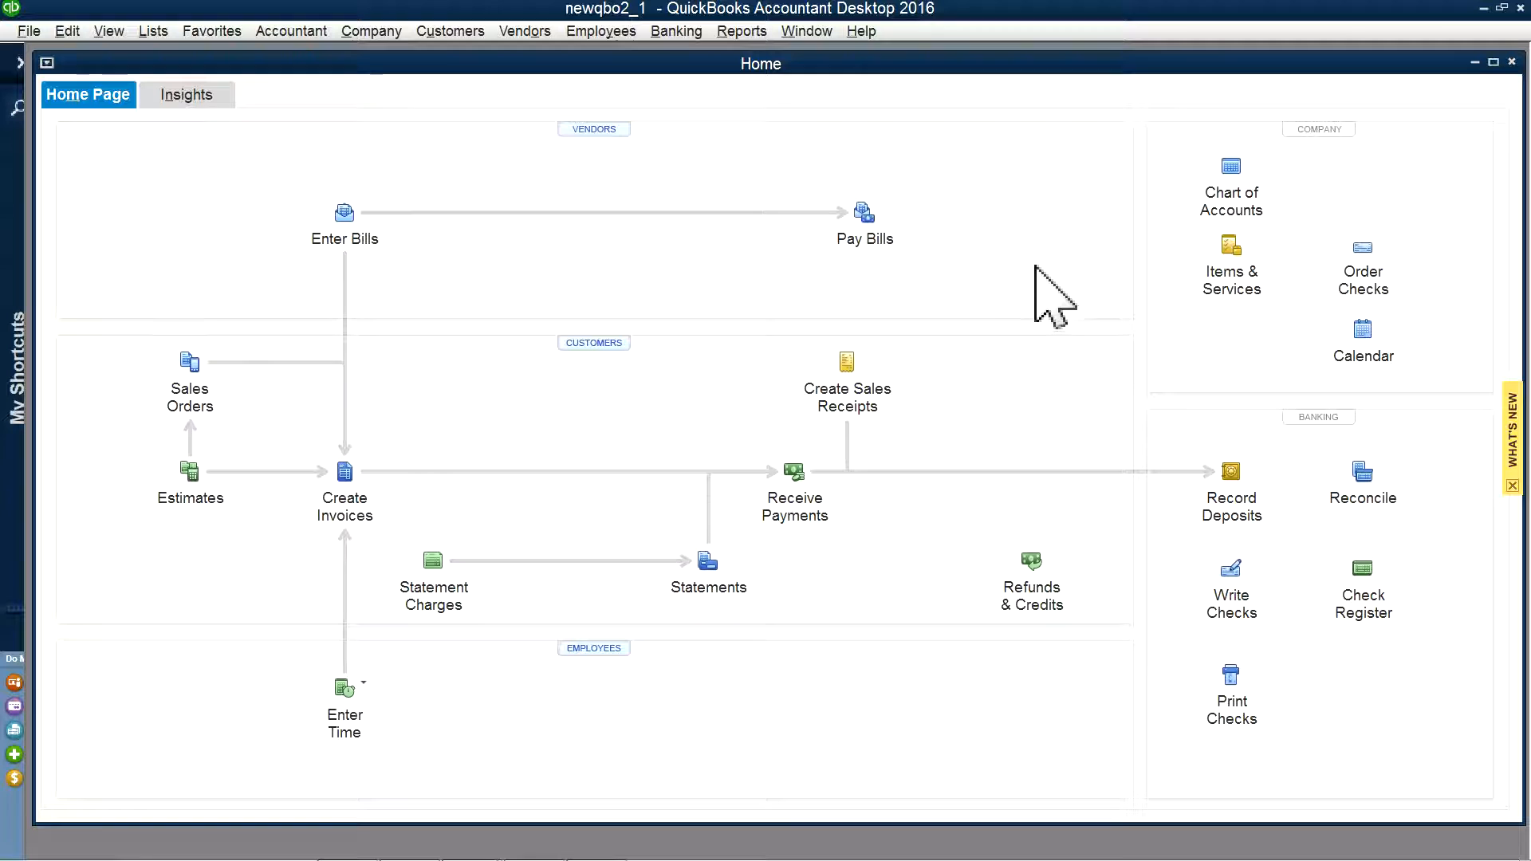
Step: Switch back to QuickBooks Online in the browser, widen its window to nearly full screen width and expand the navigation bar
mouse_move(563, 860)
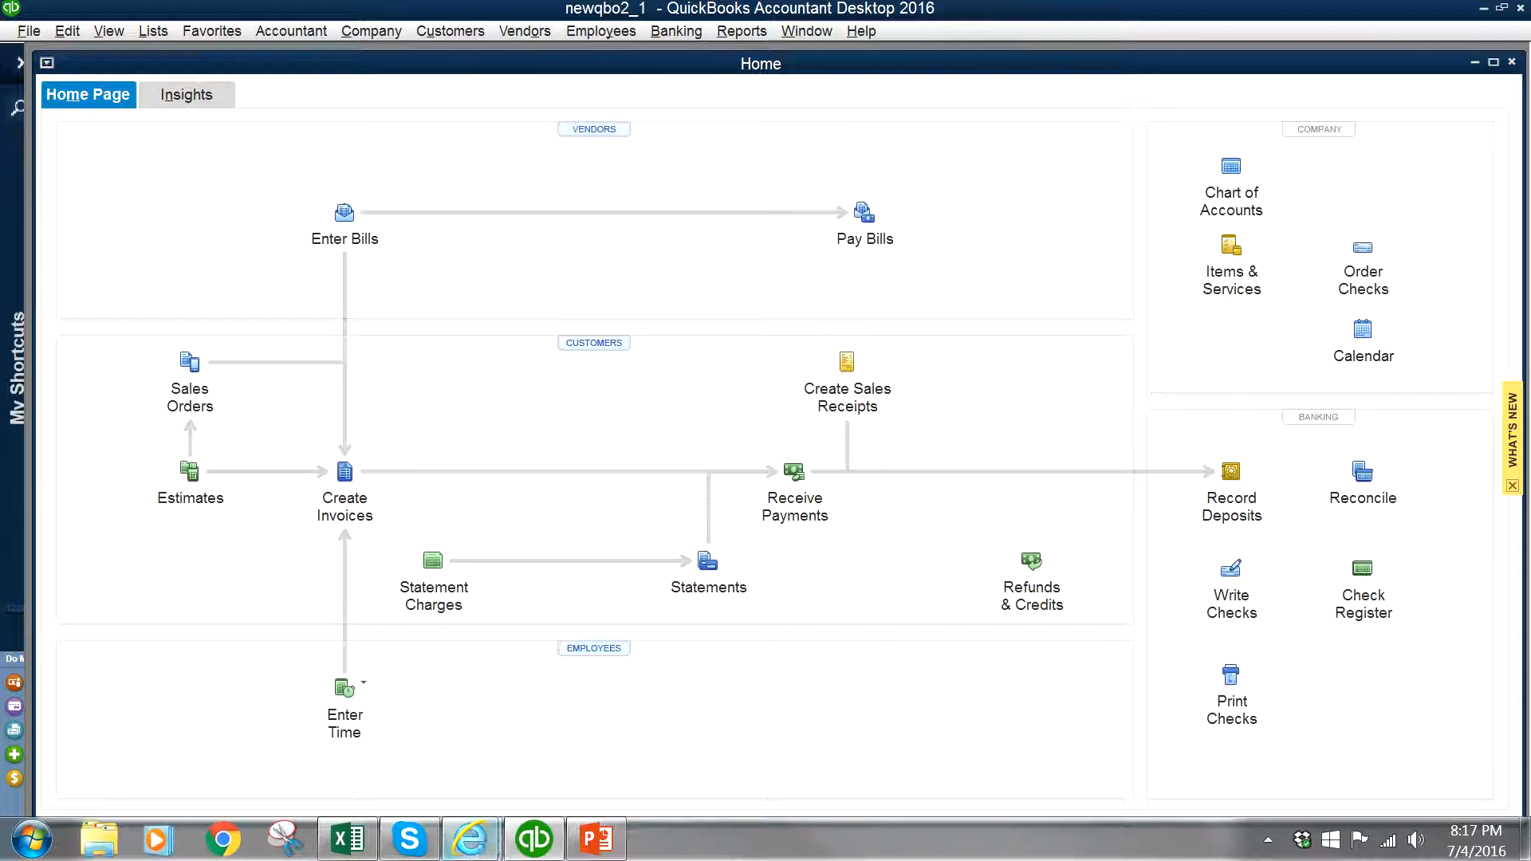
left_click(526, 837)
left_click(527, 837)
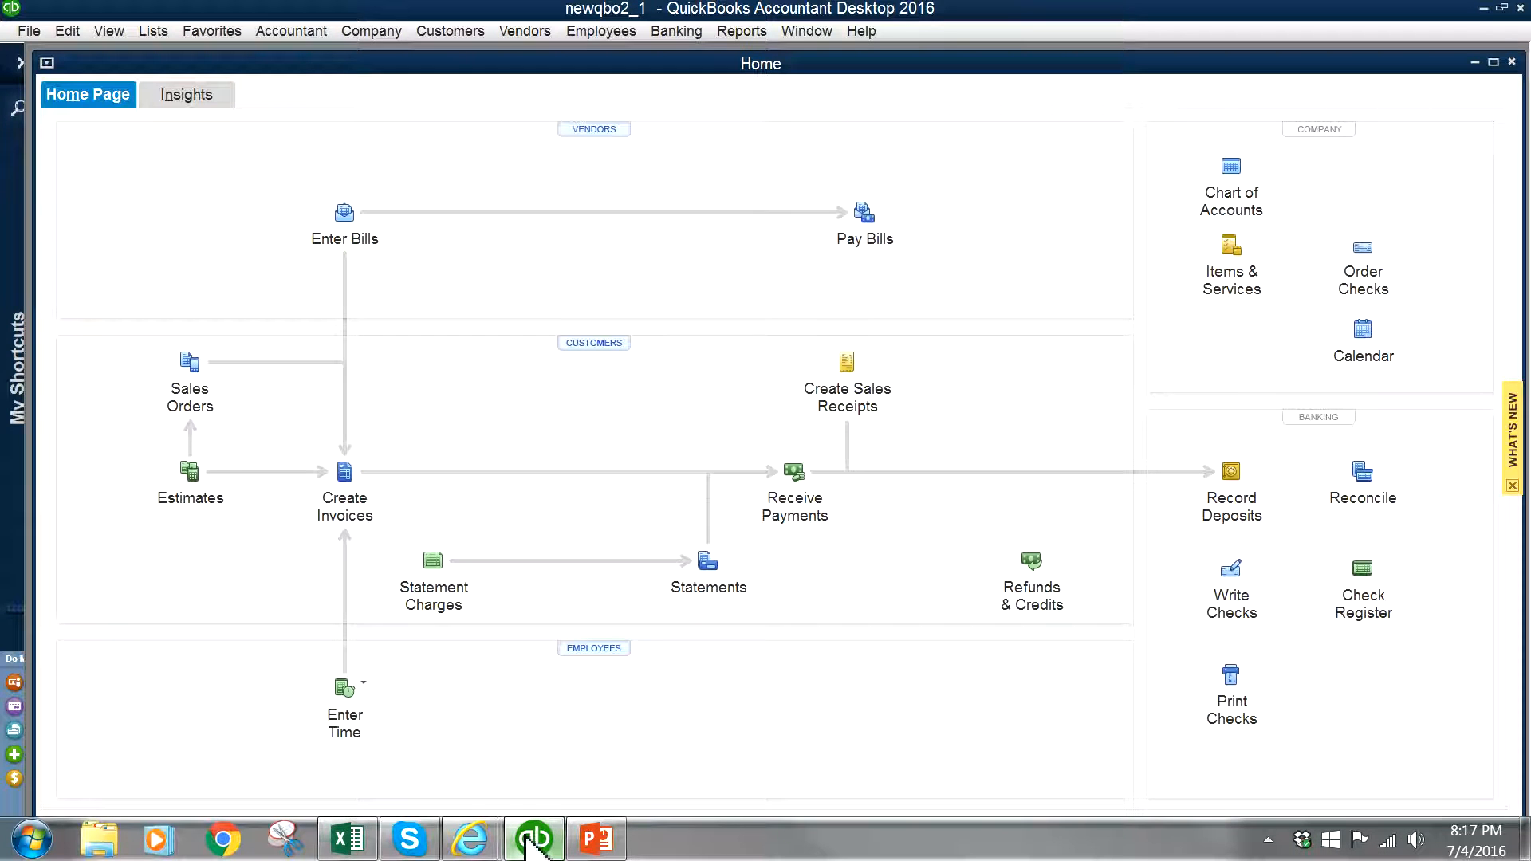
mouse_move(472, 837)
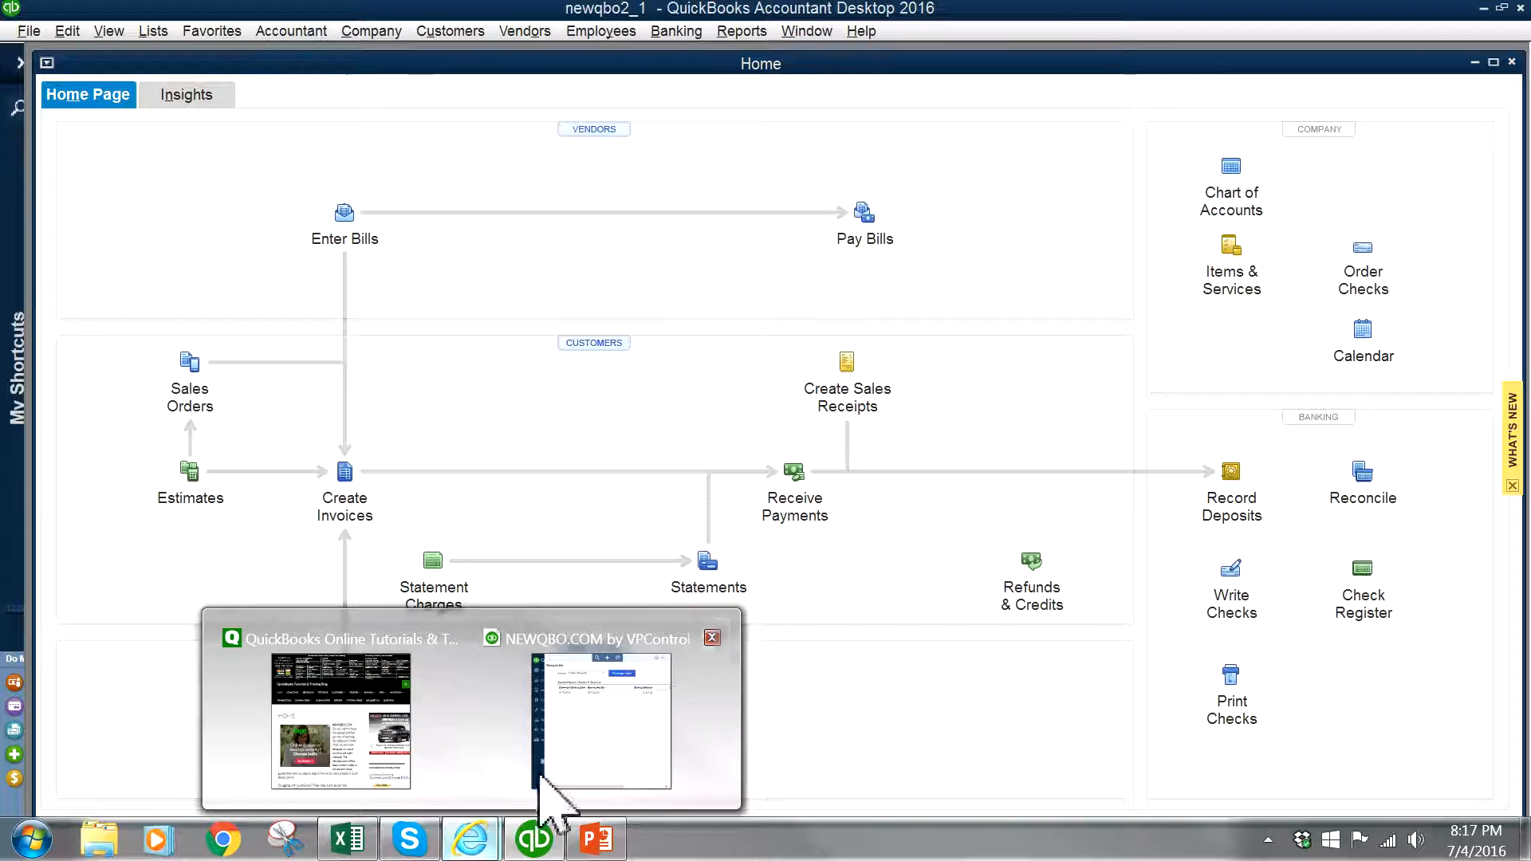
left_click(594, 753)
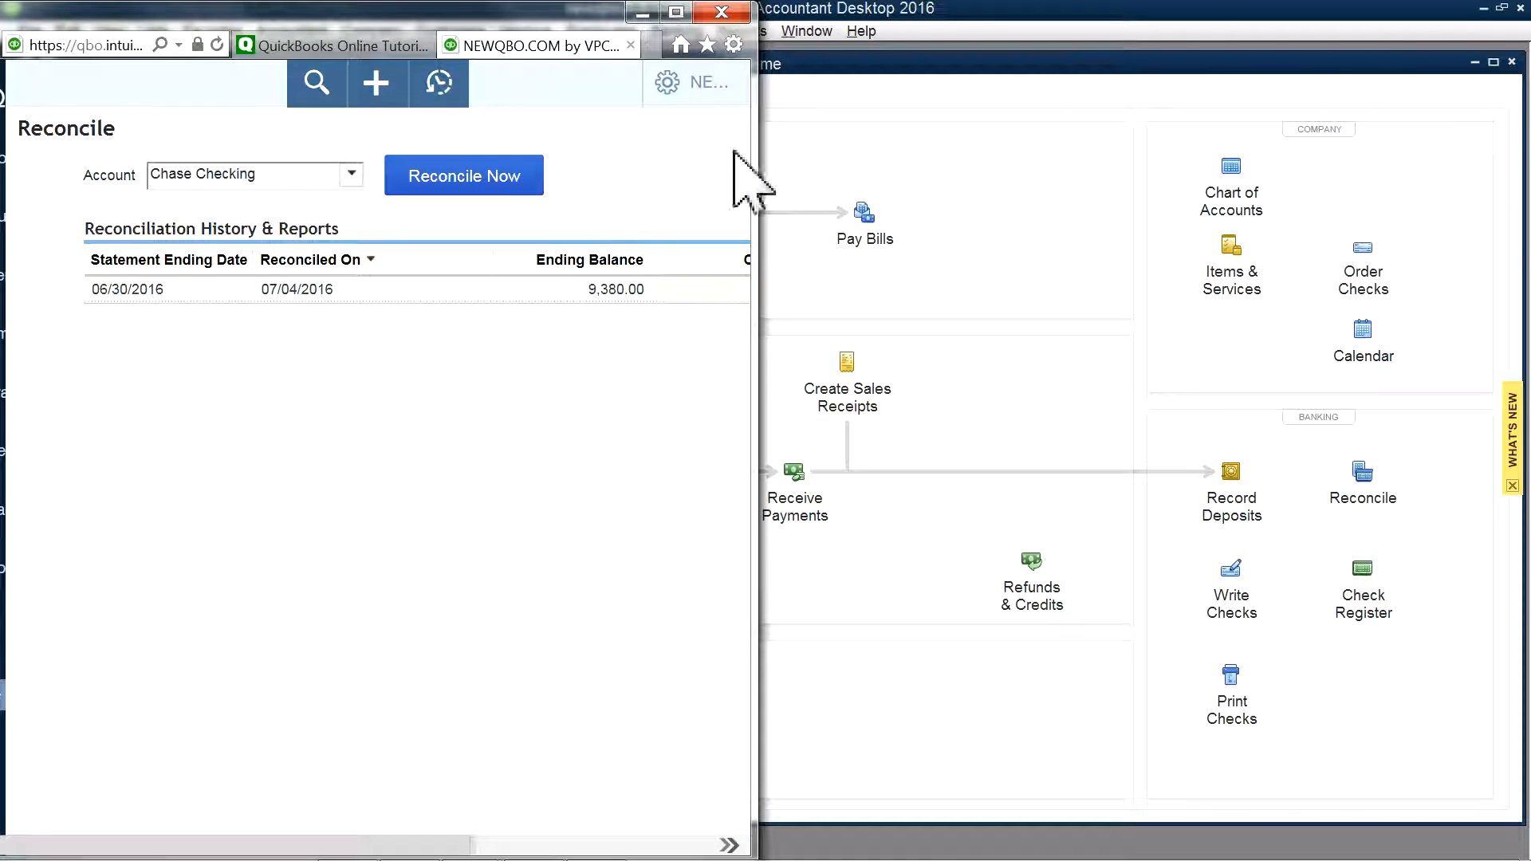
left_click_drag(759, 167, 1441, 164)
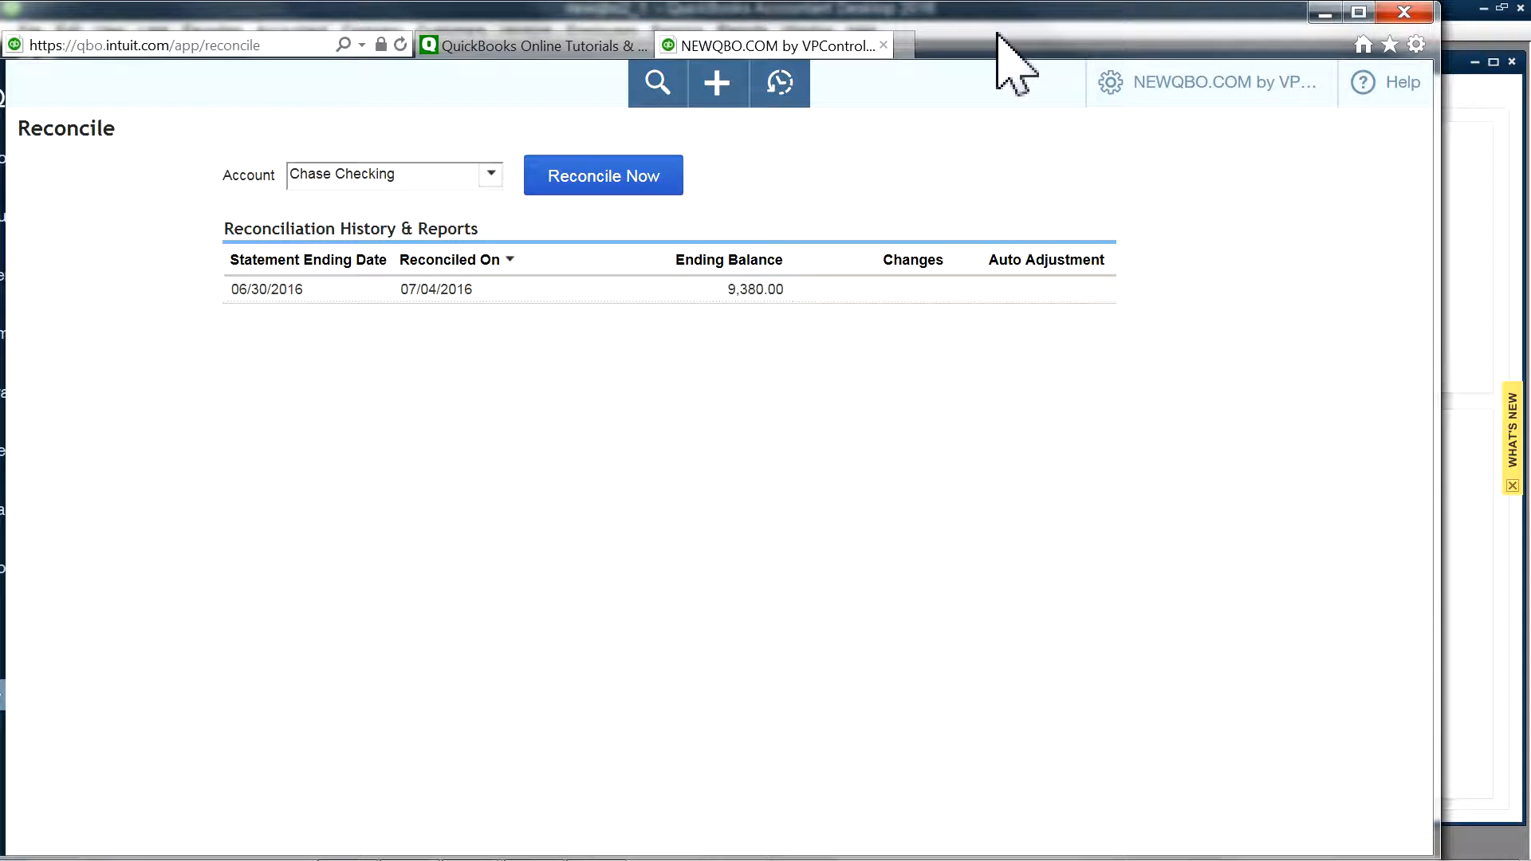
left_click_drag(987, 23, 1081, 22)
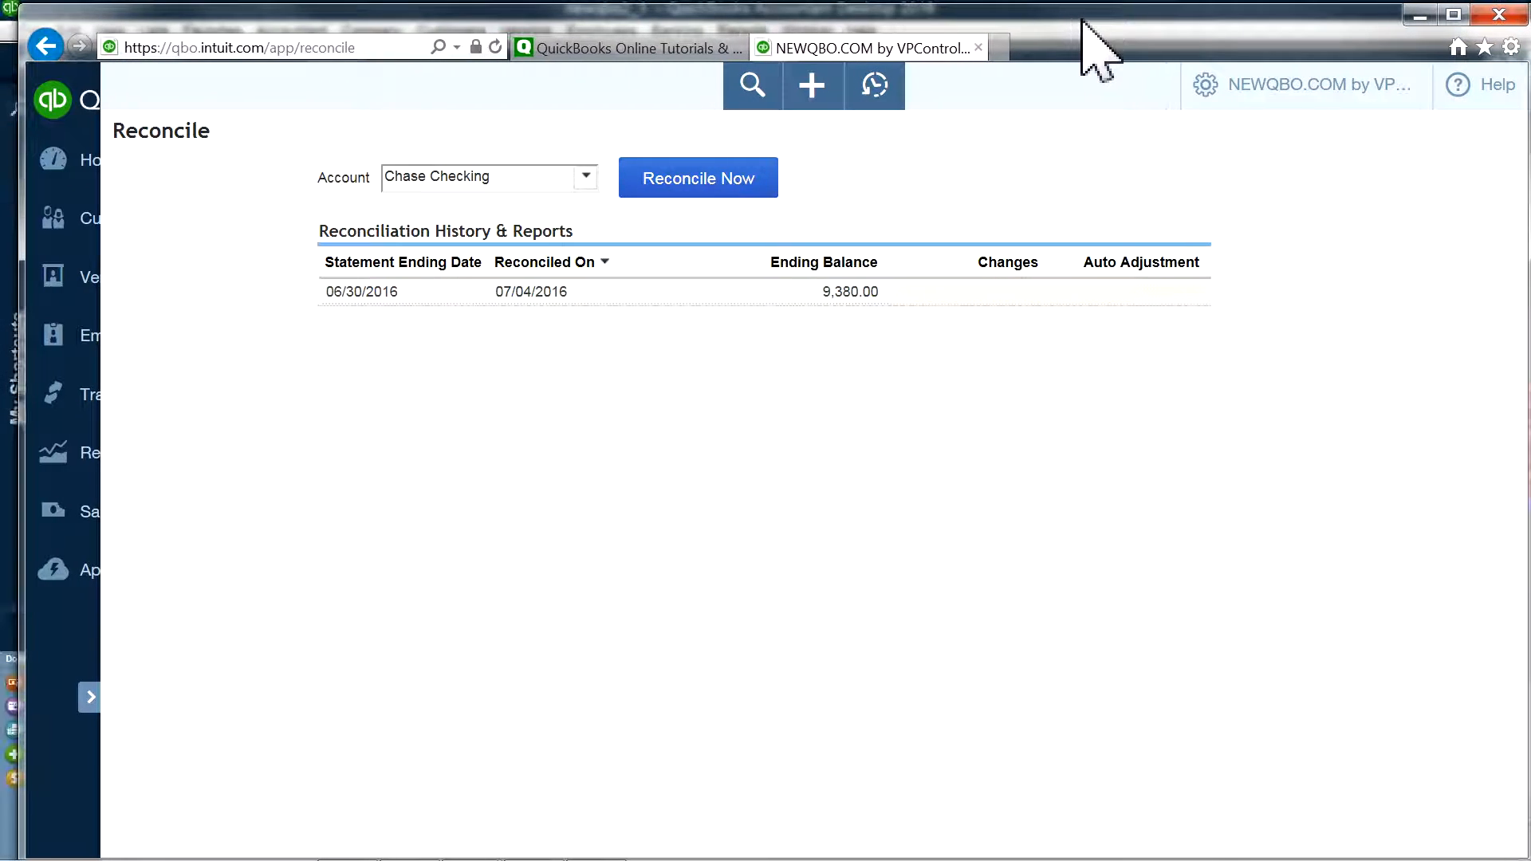
left_click(91, 699)
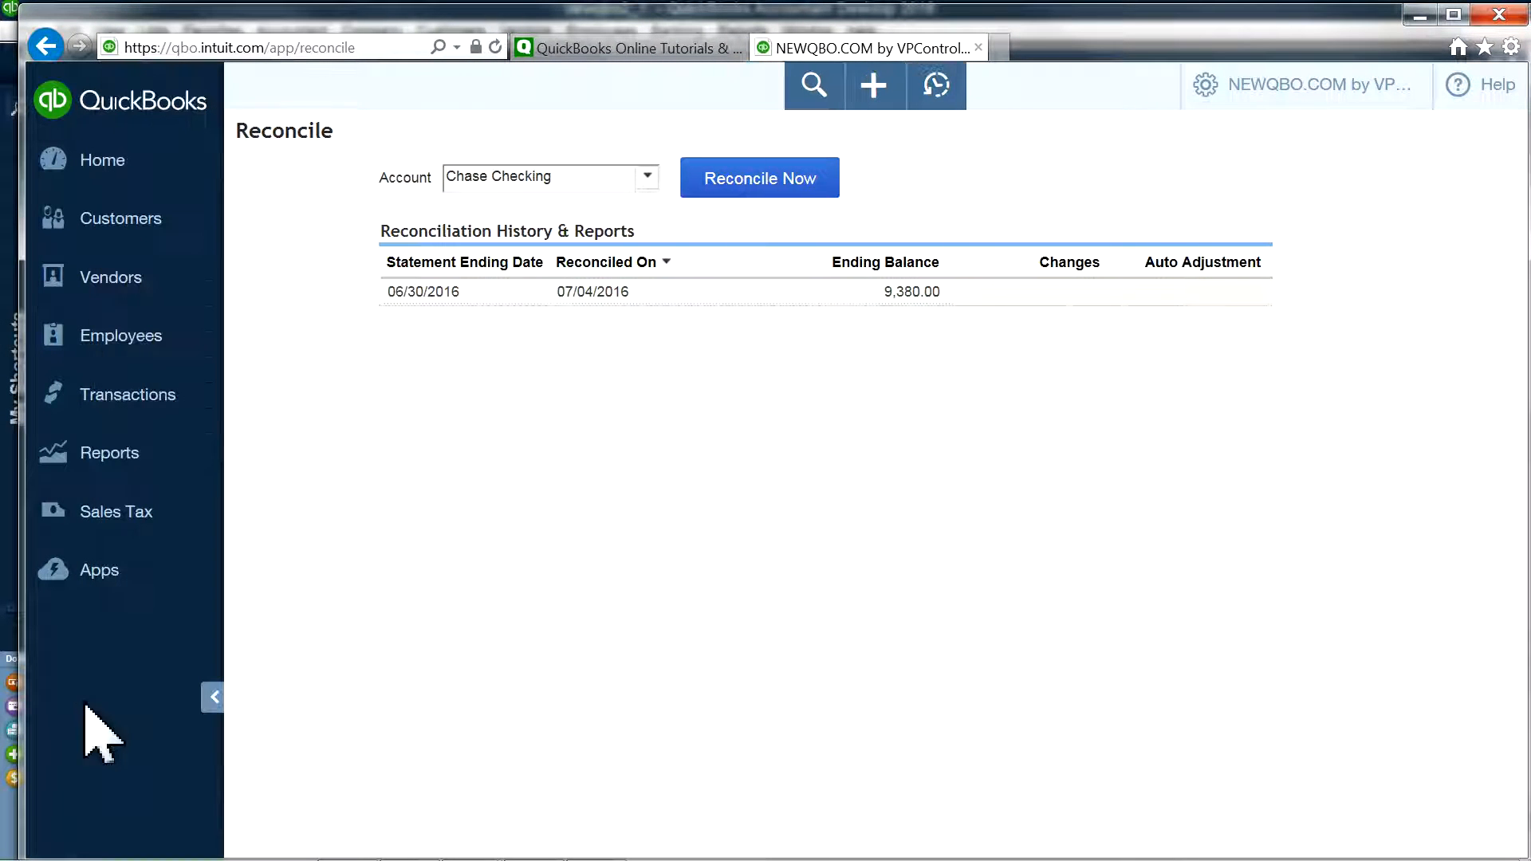
Step: Search the reports for "REC", choose Reconciliation Reports and open the Chase Checking report with statement date 06/30/2016
left_click(112, 453)
left_click(354, 558)
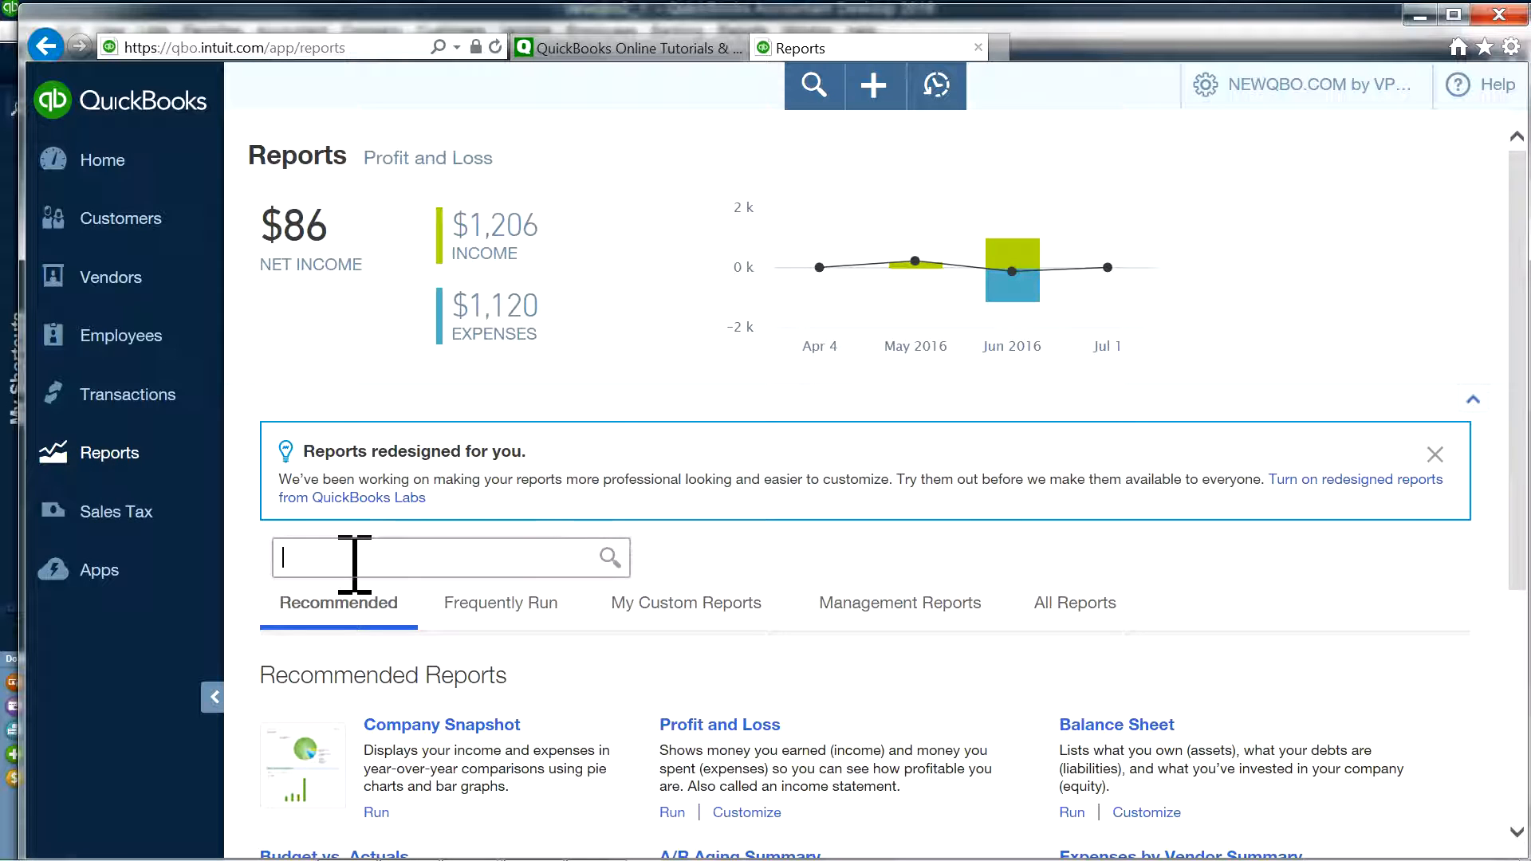
type("RE")
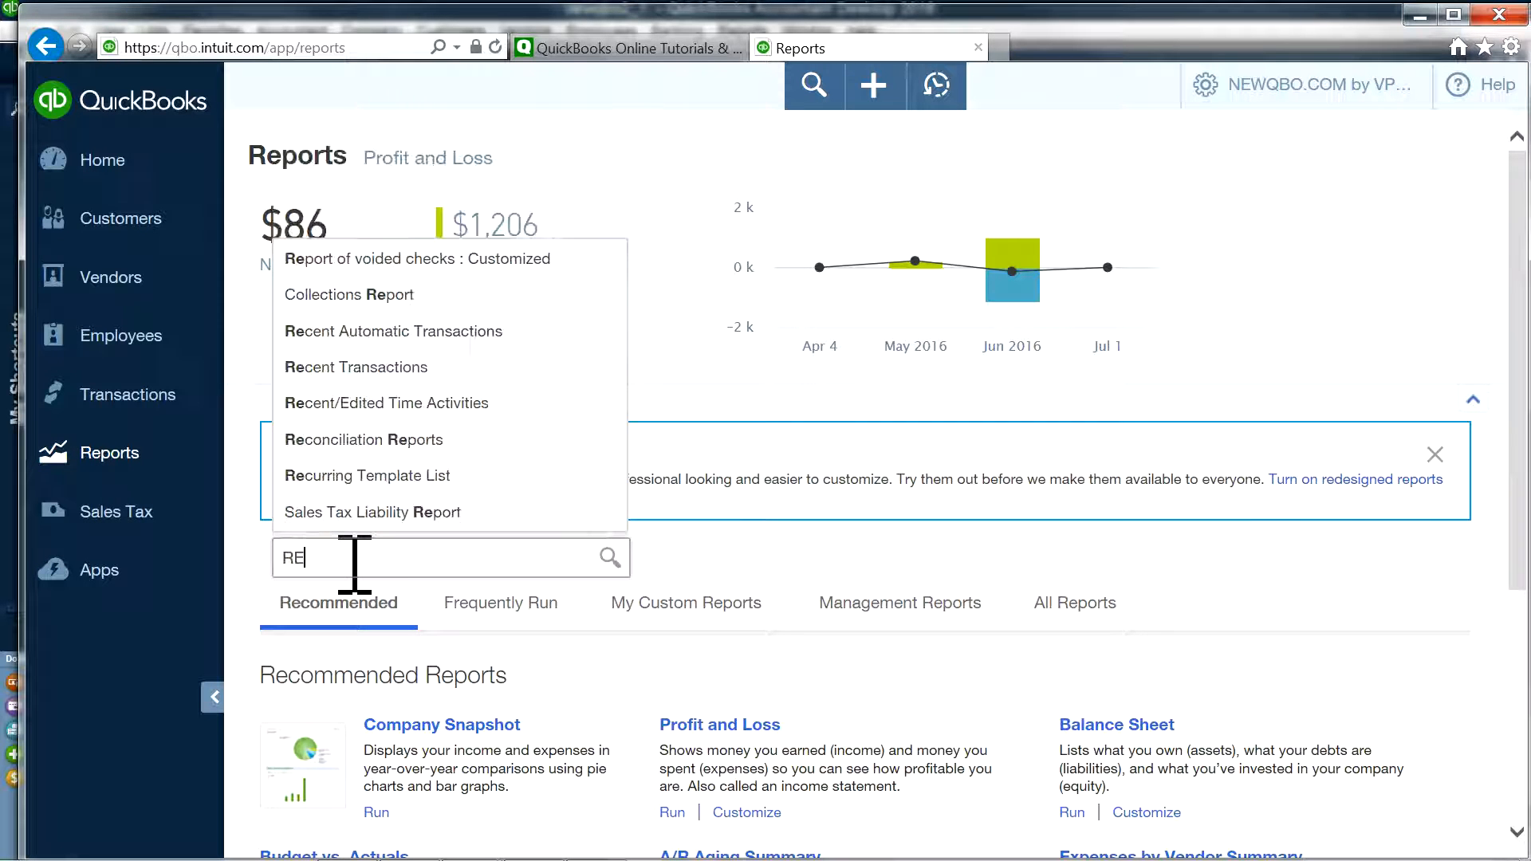
type("C")
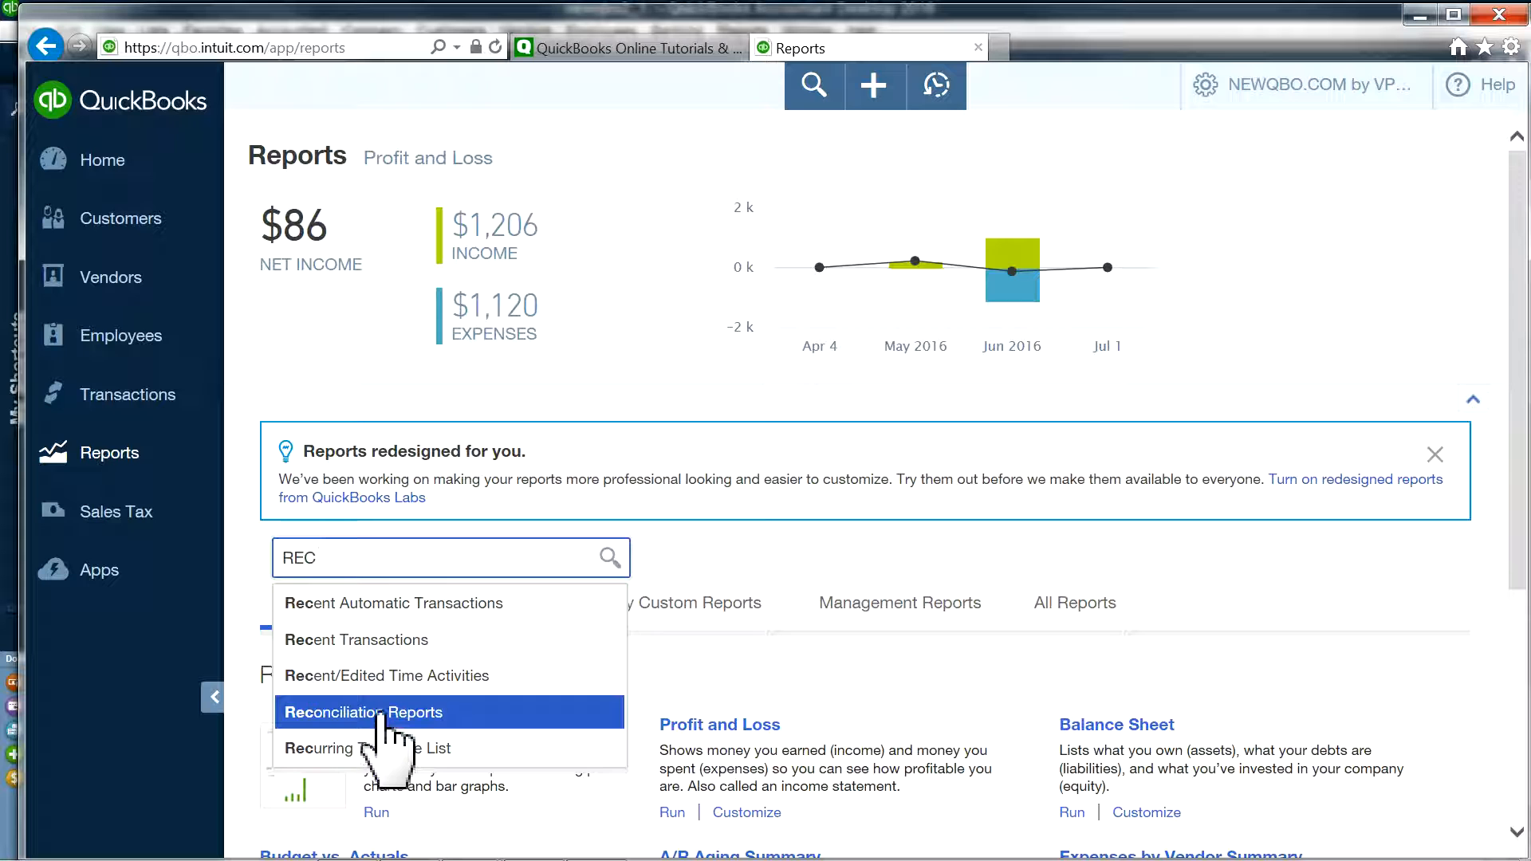
left_click(372, 718)
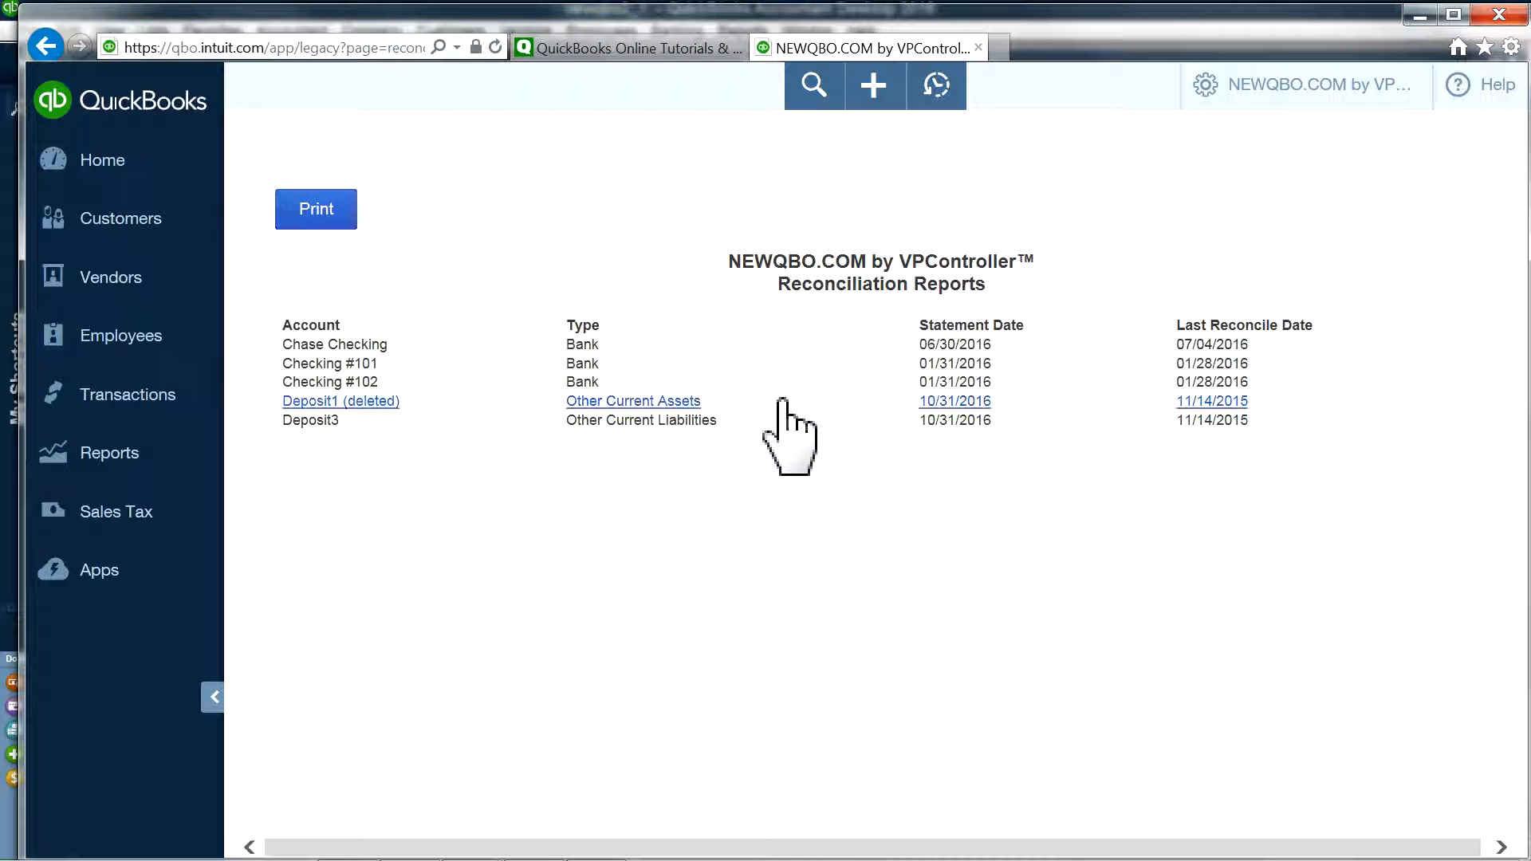
left_click(331, 344)
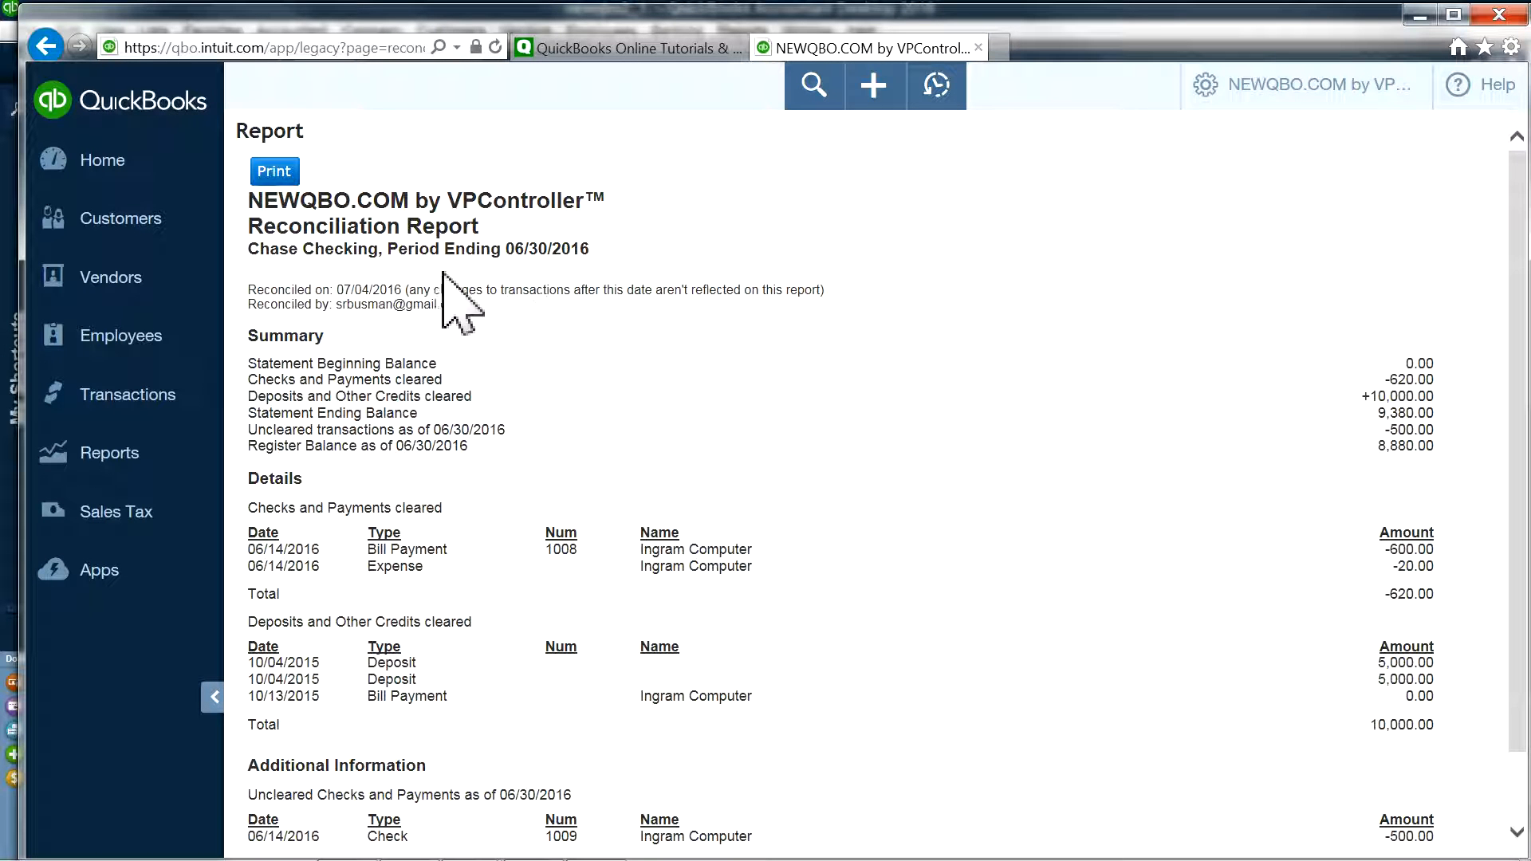
scroll(518, 314, "down", 2)
scroll(520, 314, "up", 2)
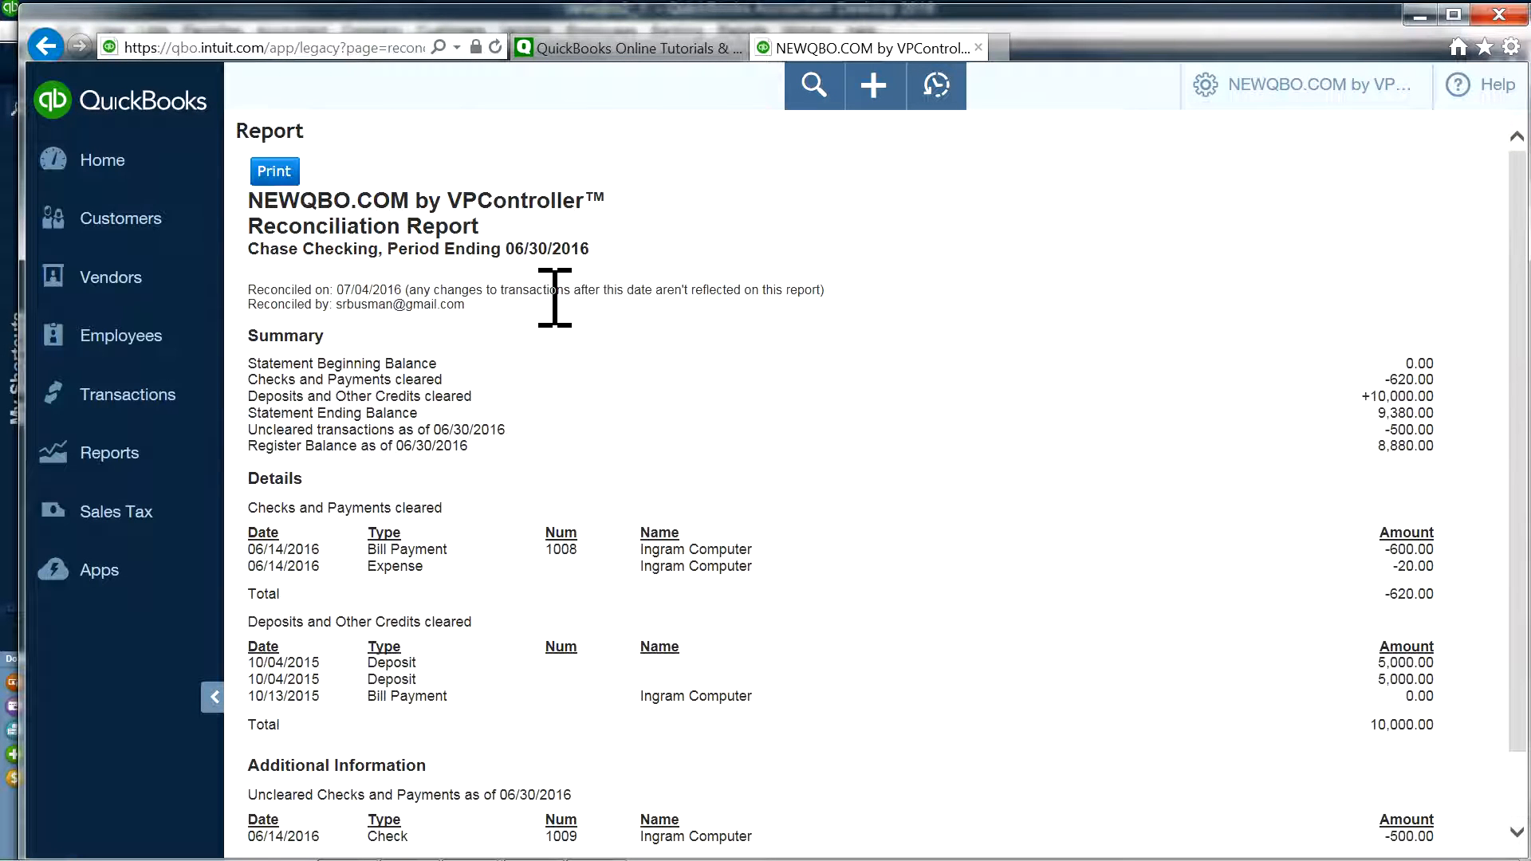
Step: View the printable version of the Chase Checking reconciliation report, cancel printing and close the preview
left_click(277, 174)
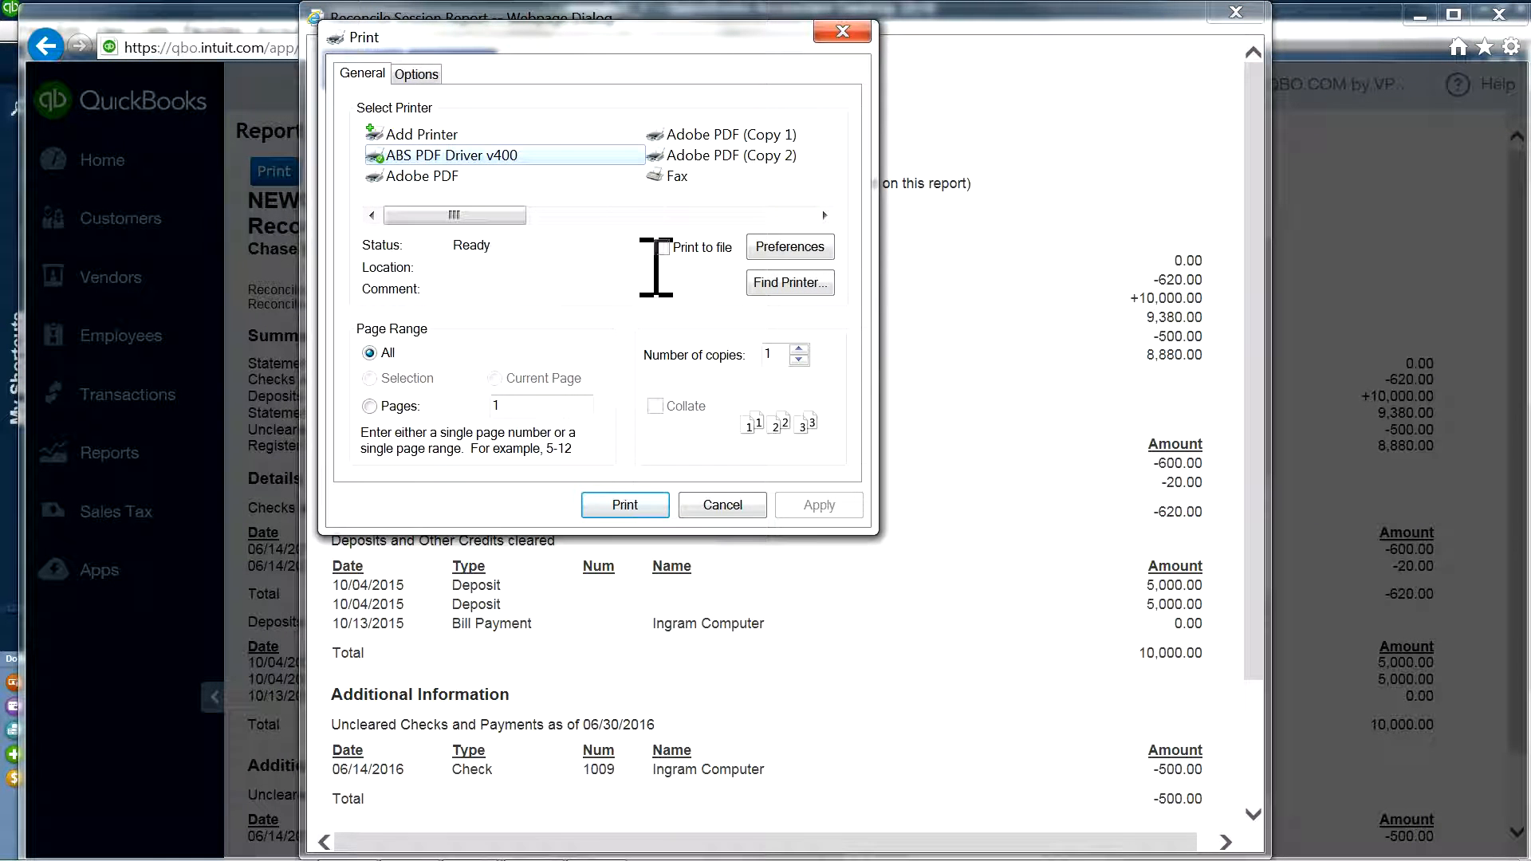
left_click(722, 505)
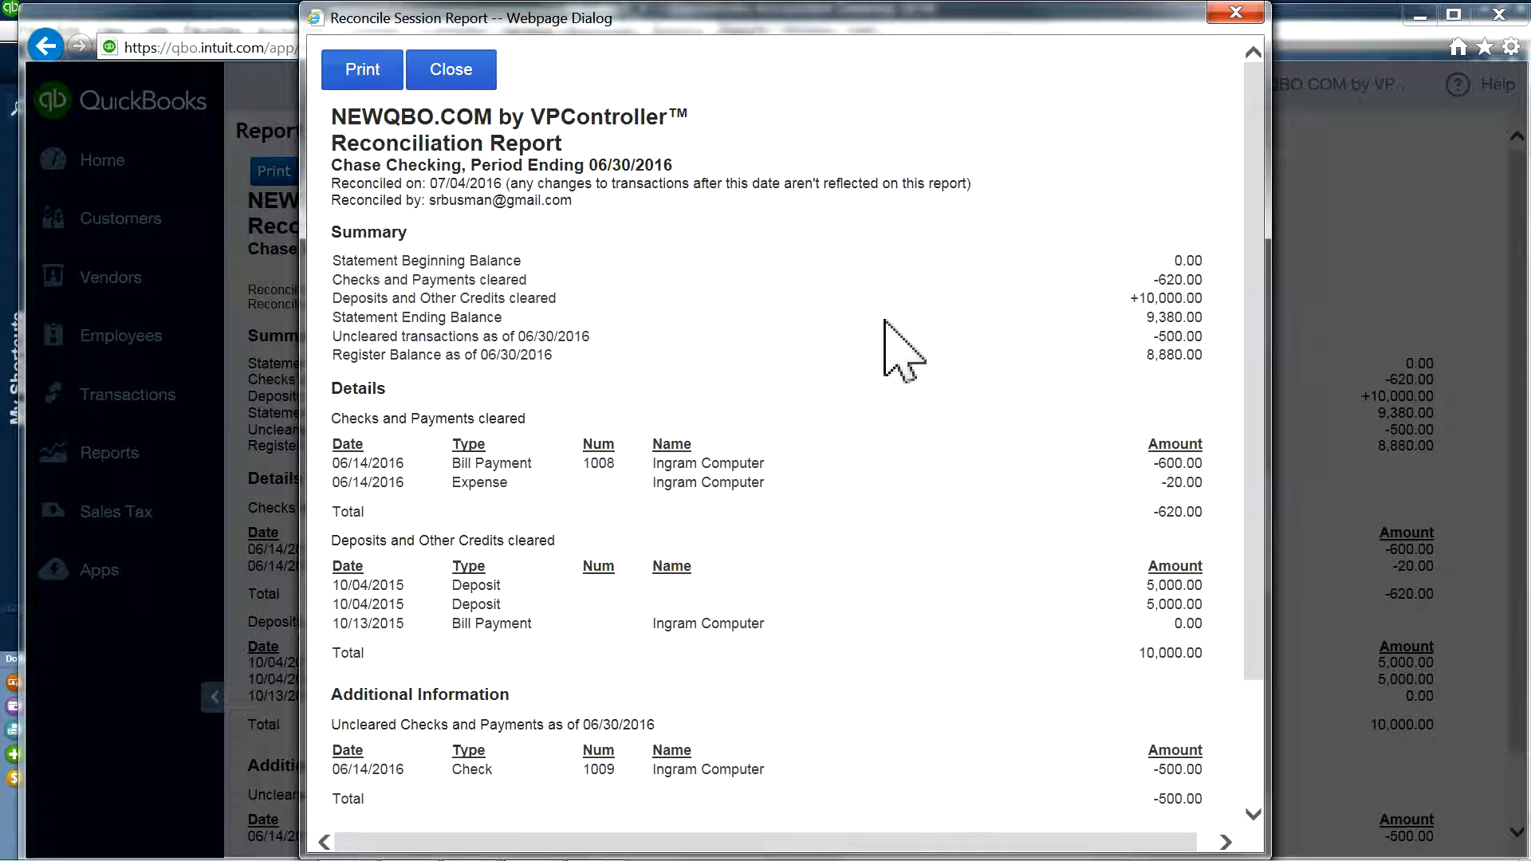
left_click(437, 73)
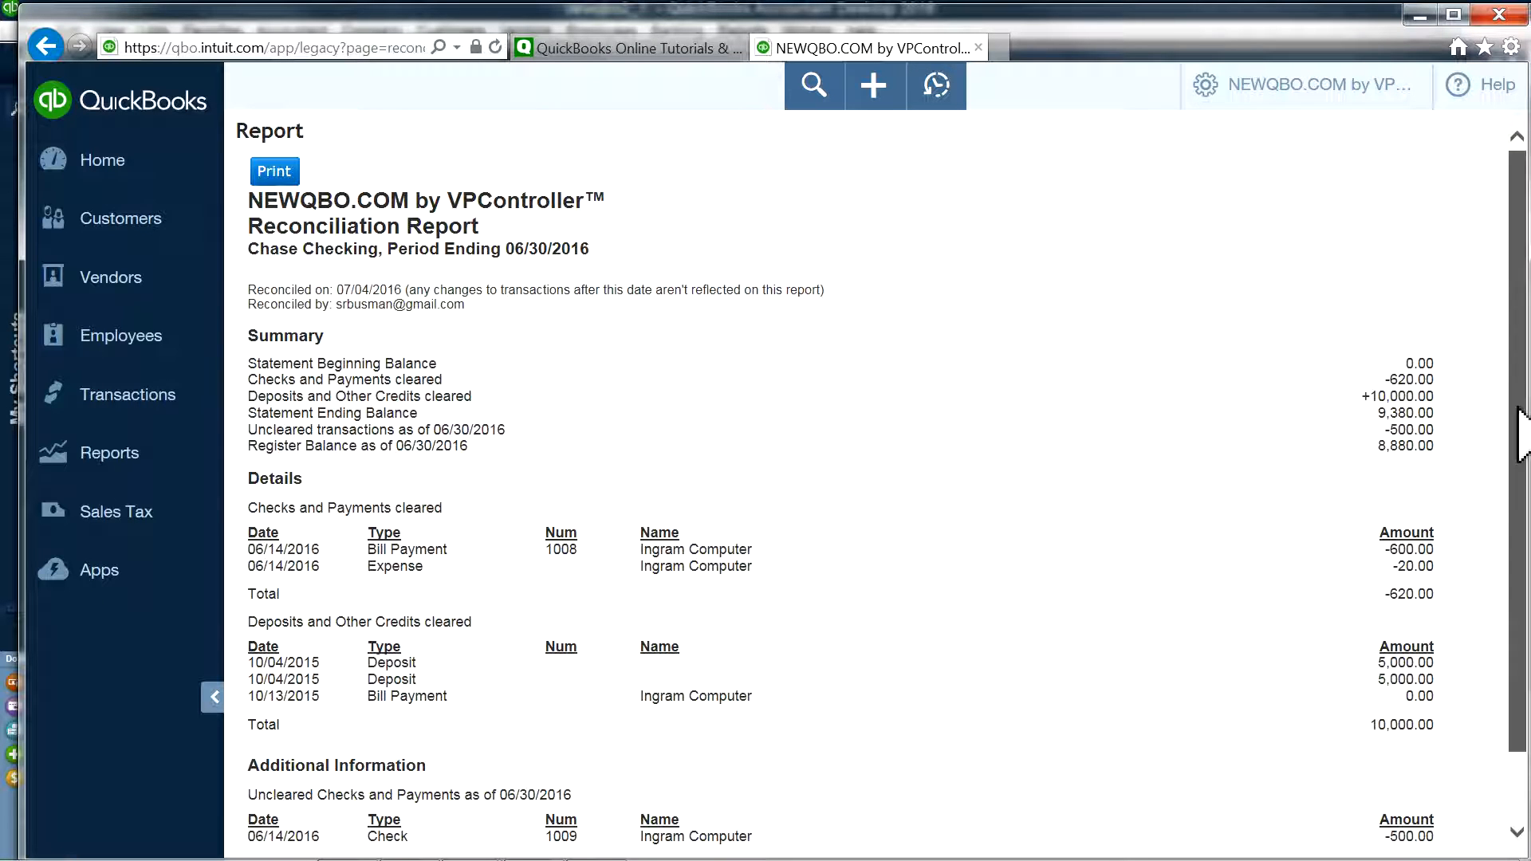
Step: Review the Chase Checking reconciliation report's period, cleared and uncleared transactions, and statement ending balance
scroll(1519, 438, "down", 1)
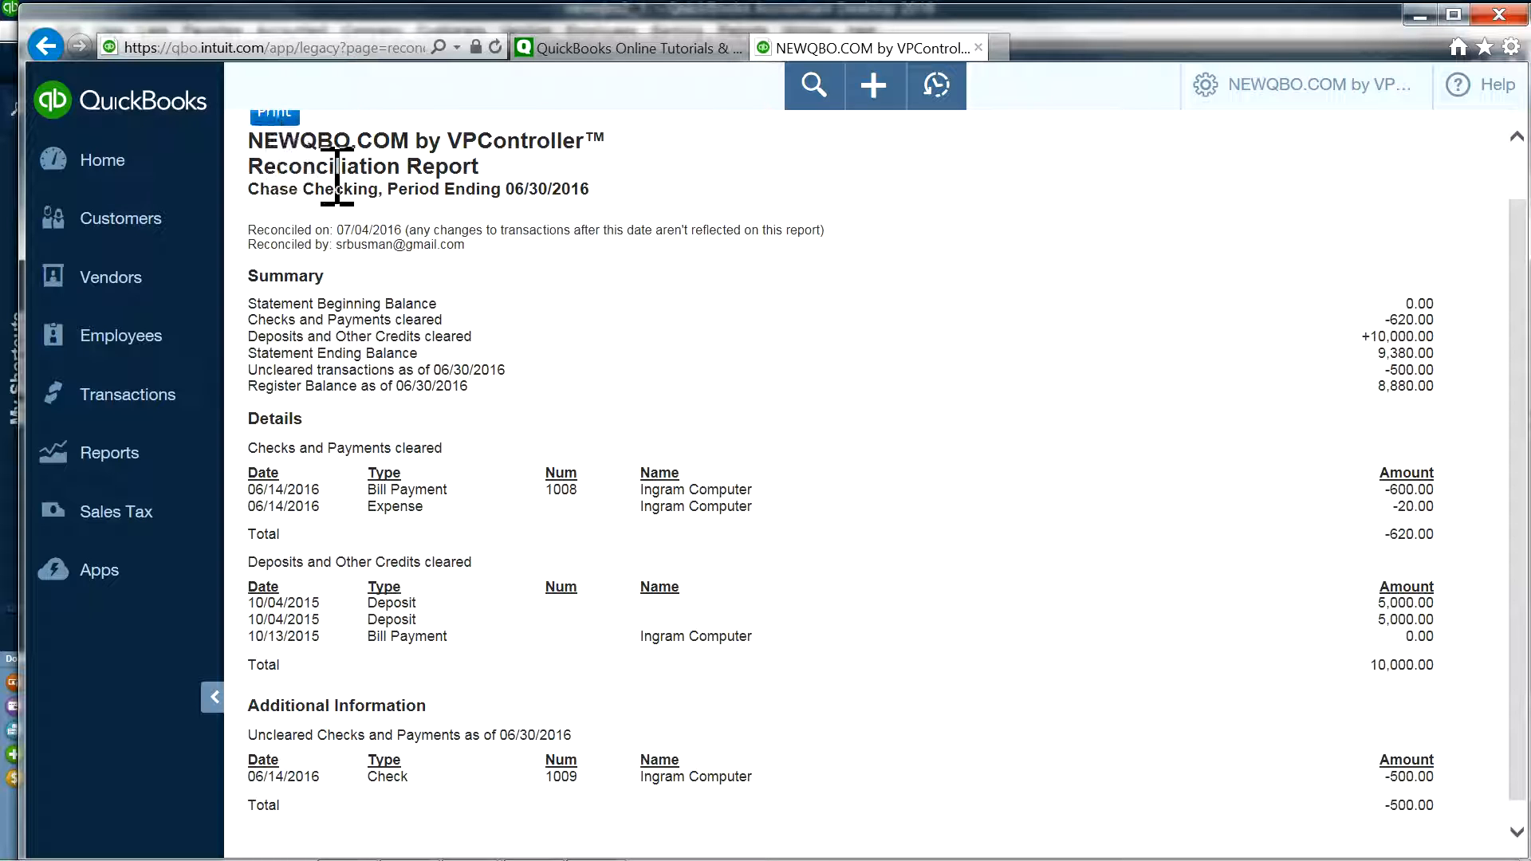
scroll(371, 183, "up", 2)
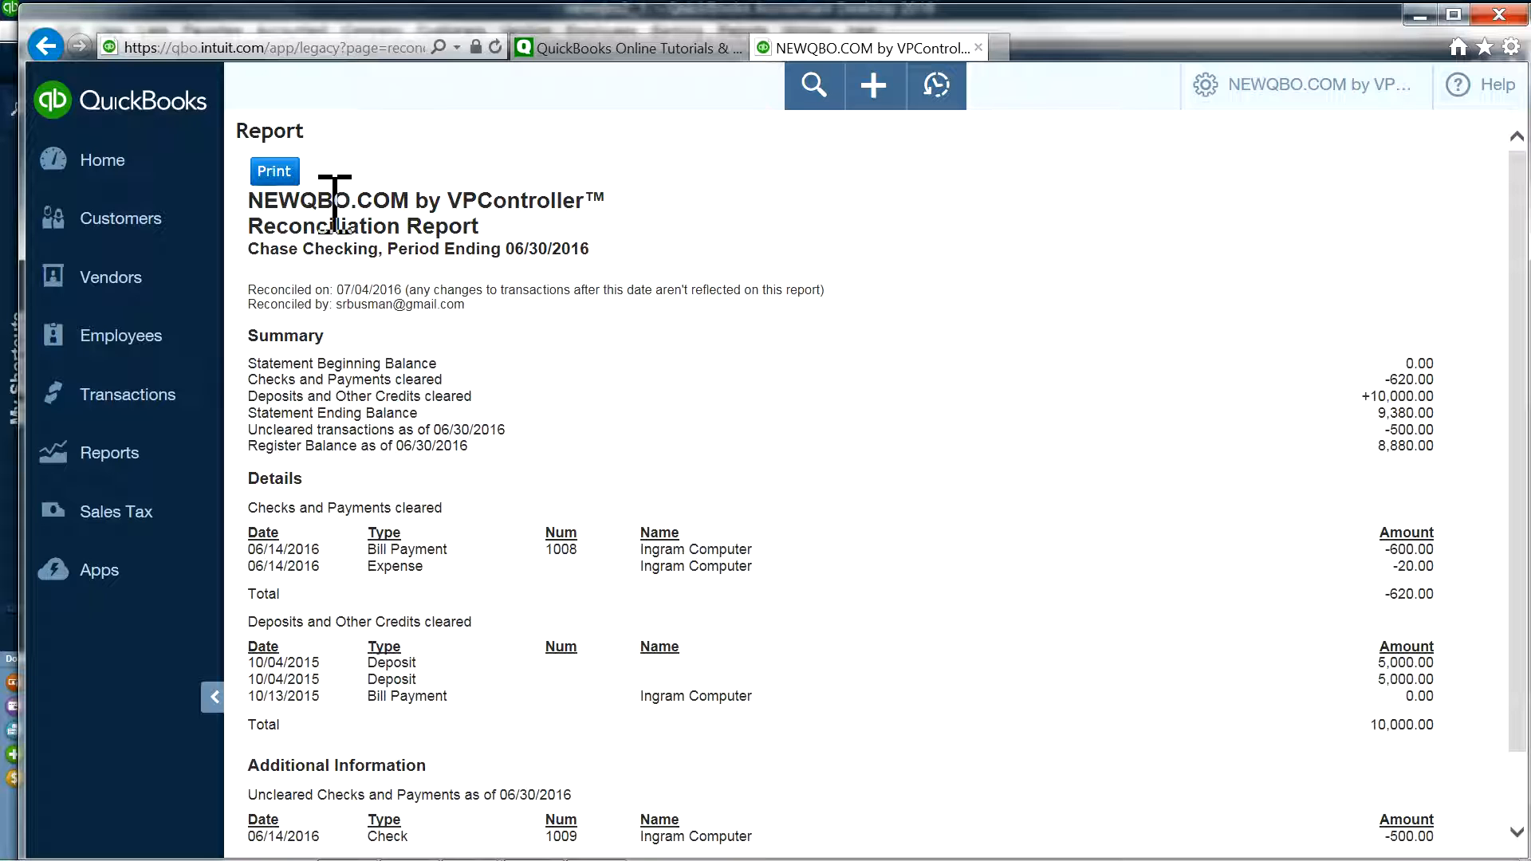
left_click_drag(508, 247, 598, 241)
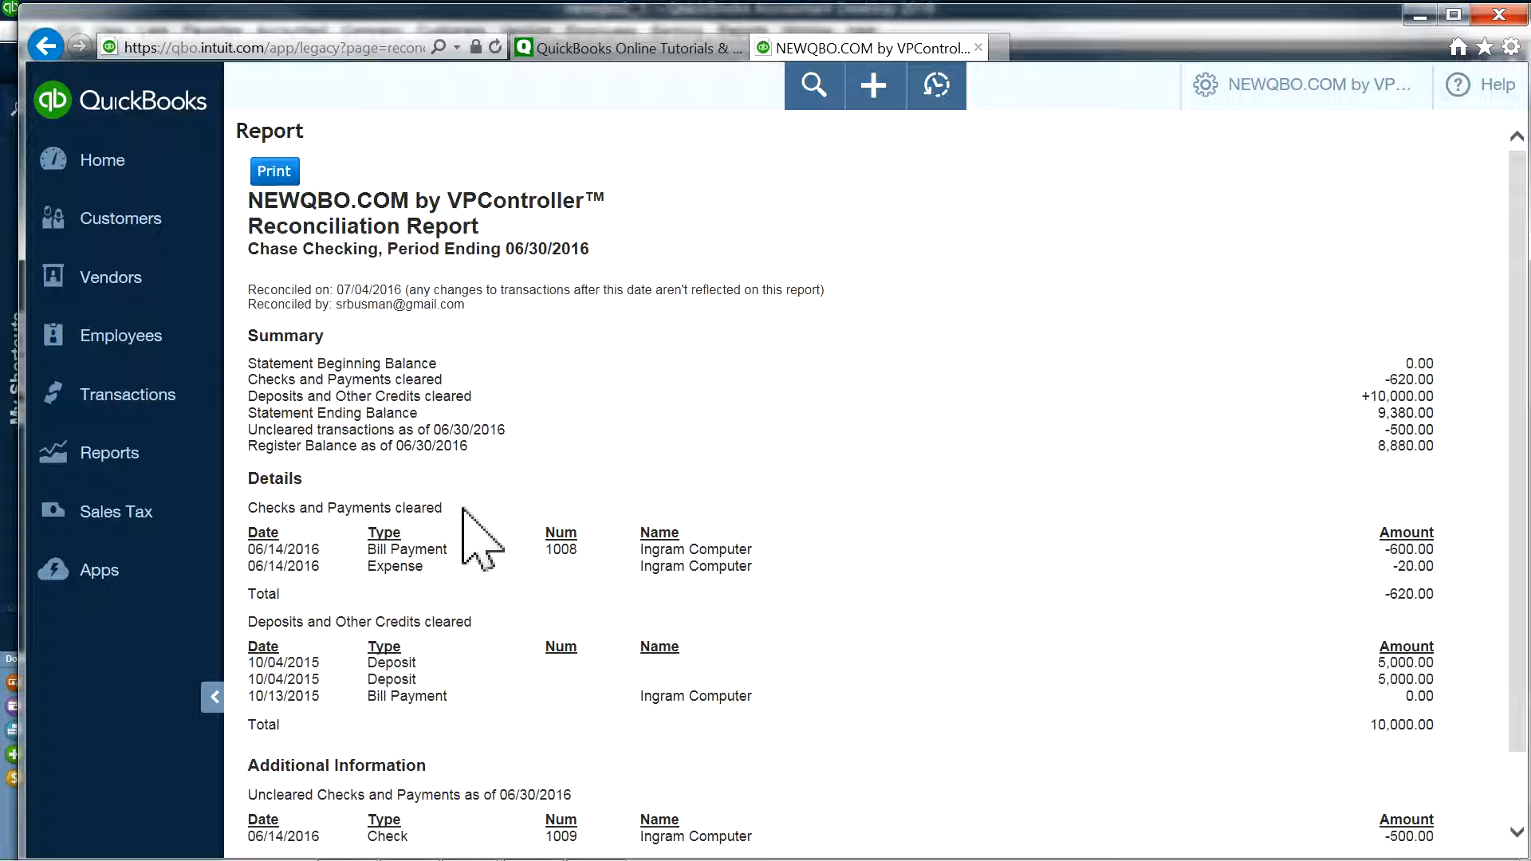
mouse_move(432, 850)
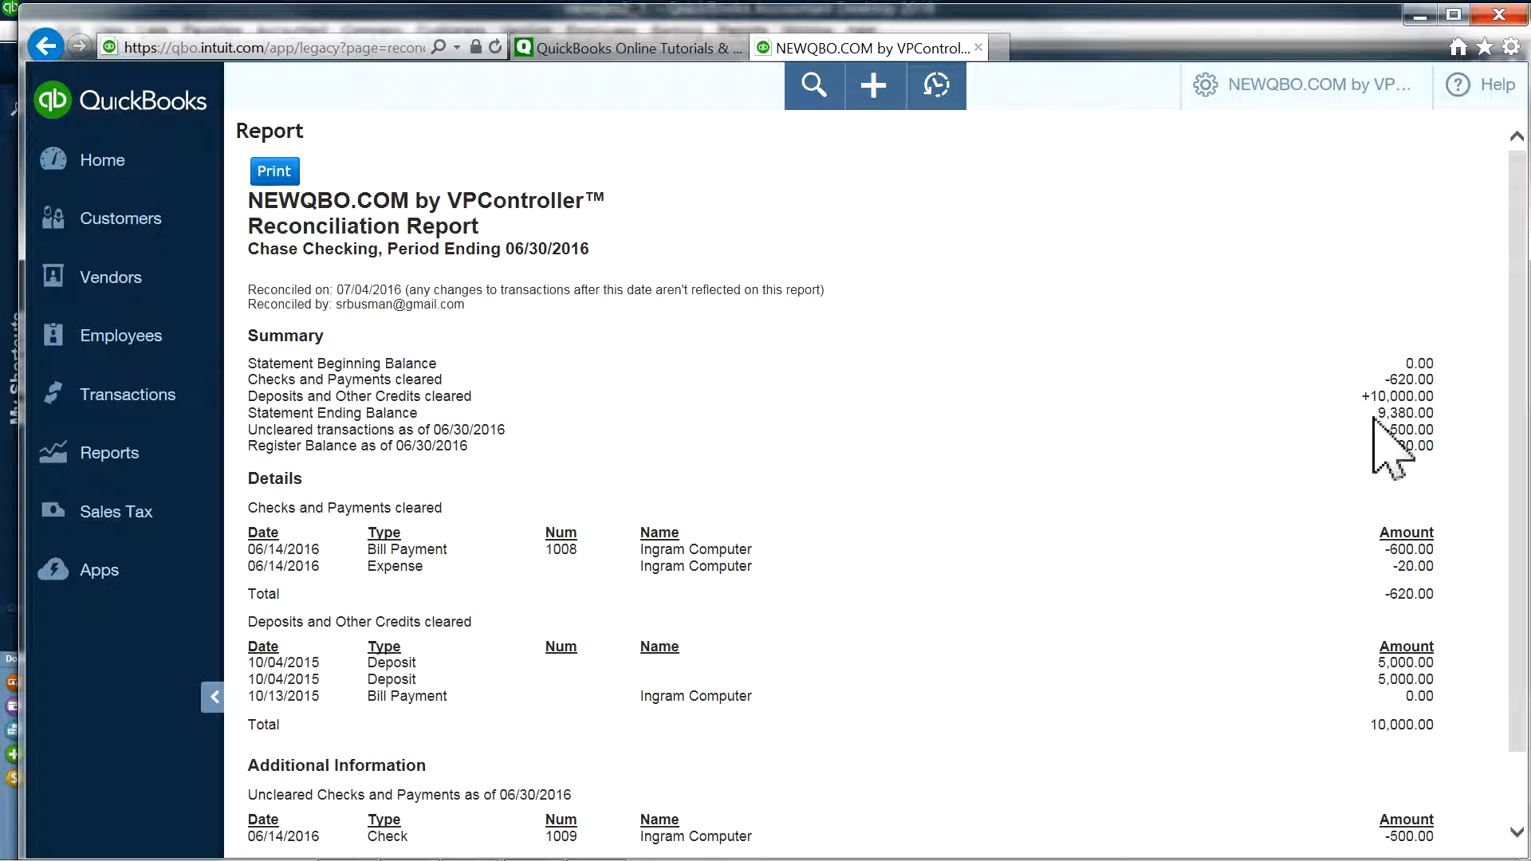
left_click_drag(1387, 411, 1436, 412)
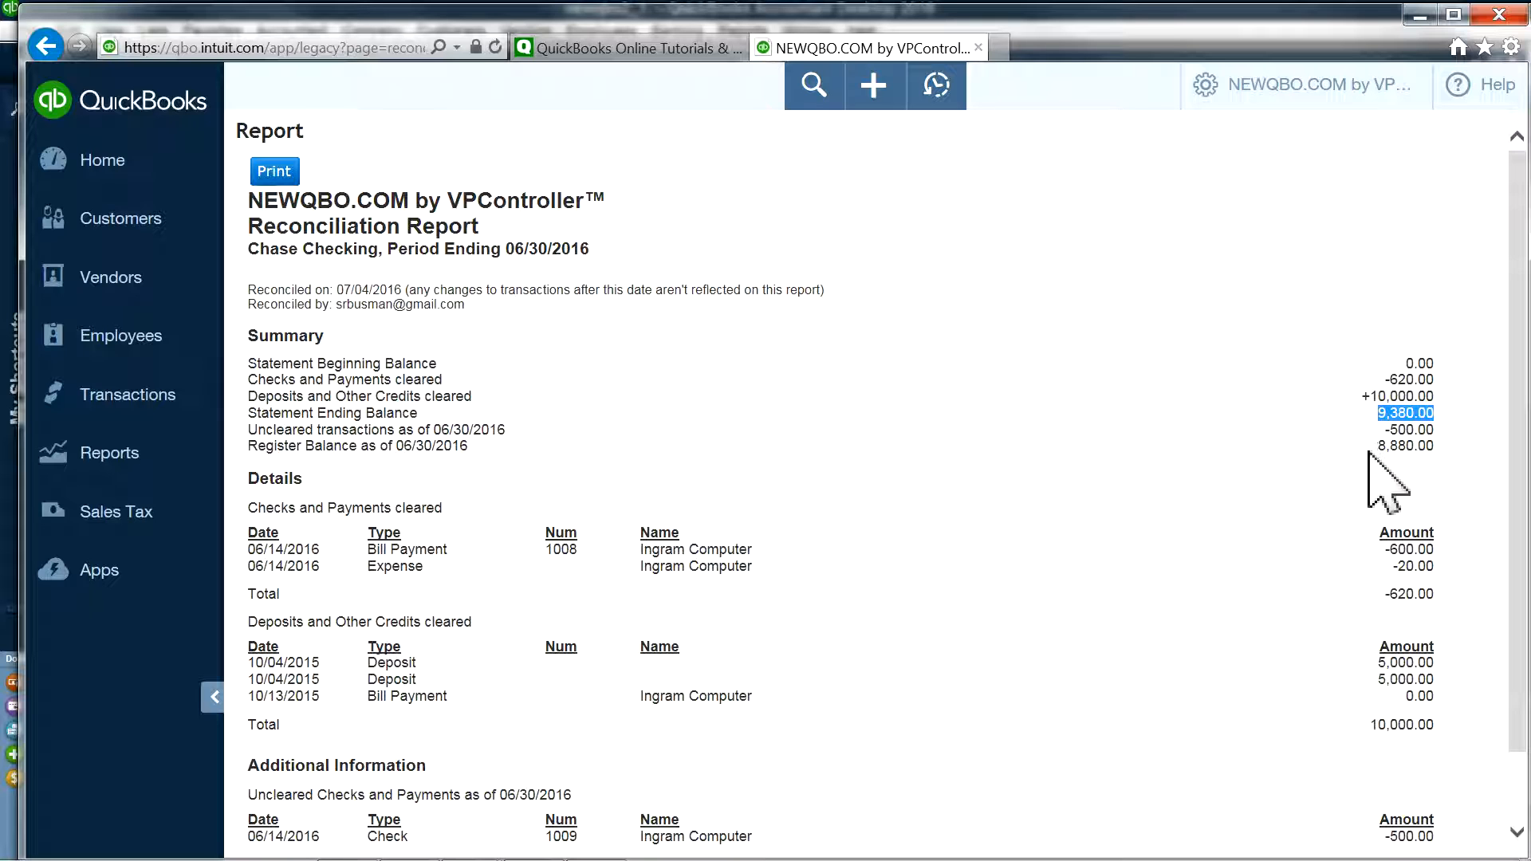
left_click(1387, 413)
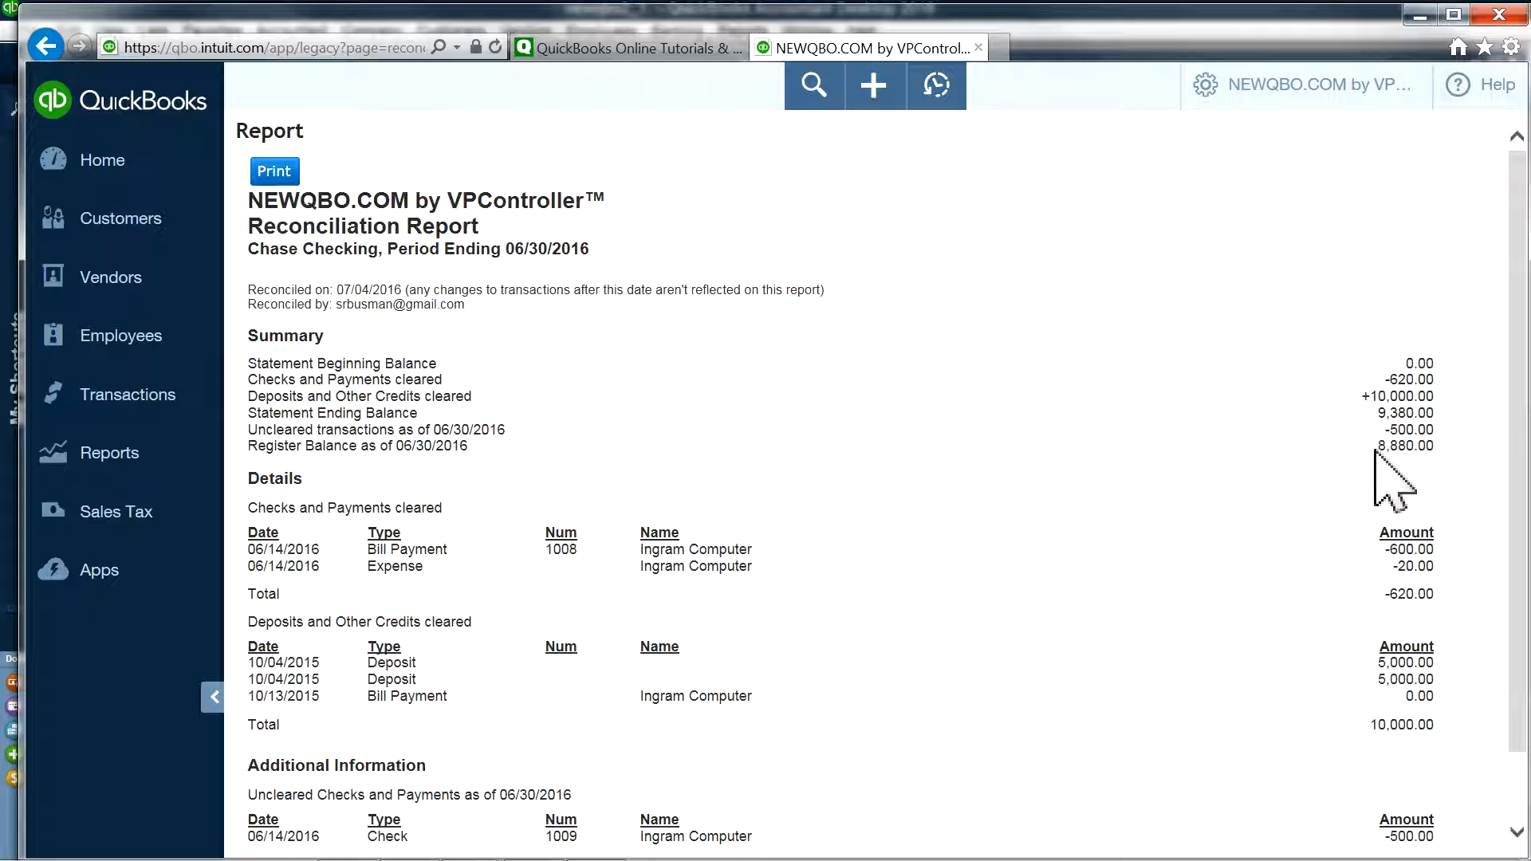
Step: Highlight the register balance in the report, and open the Chart of Accounts maximized in QuickBooks Desktop for comparison
left_click_drag(1387, 445, 1436, 438)
double_click(1433, 442)
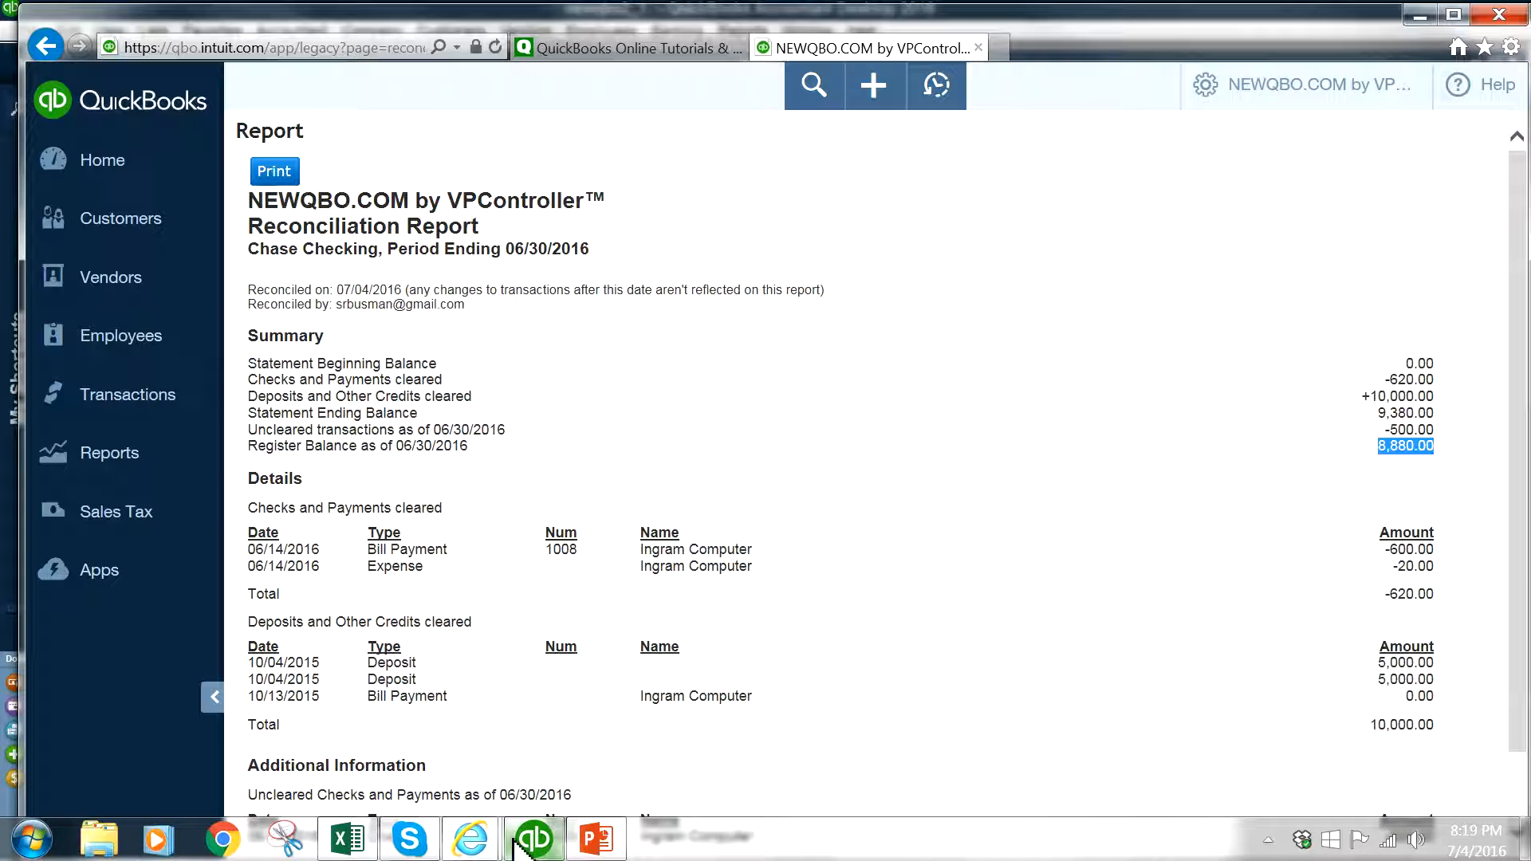
left_click(533, 850)
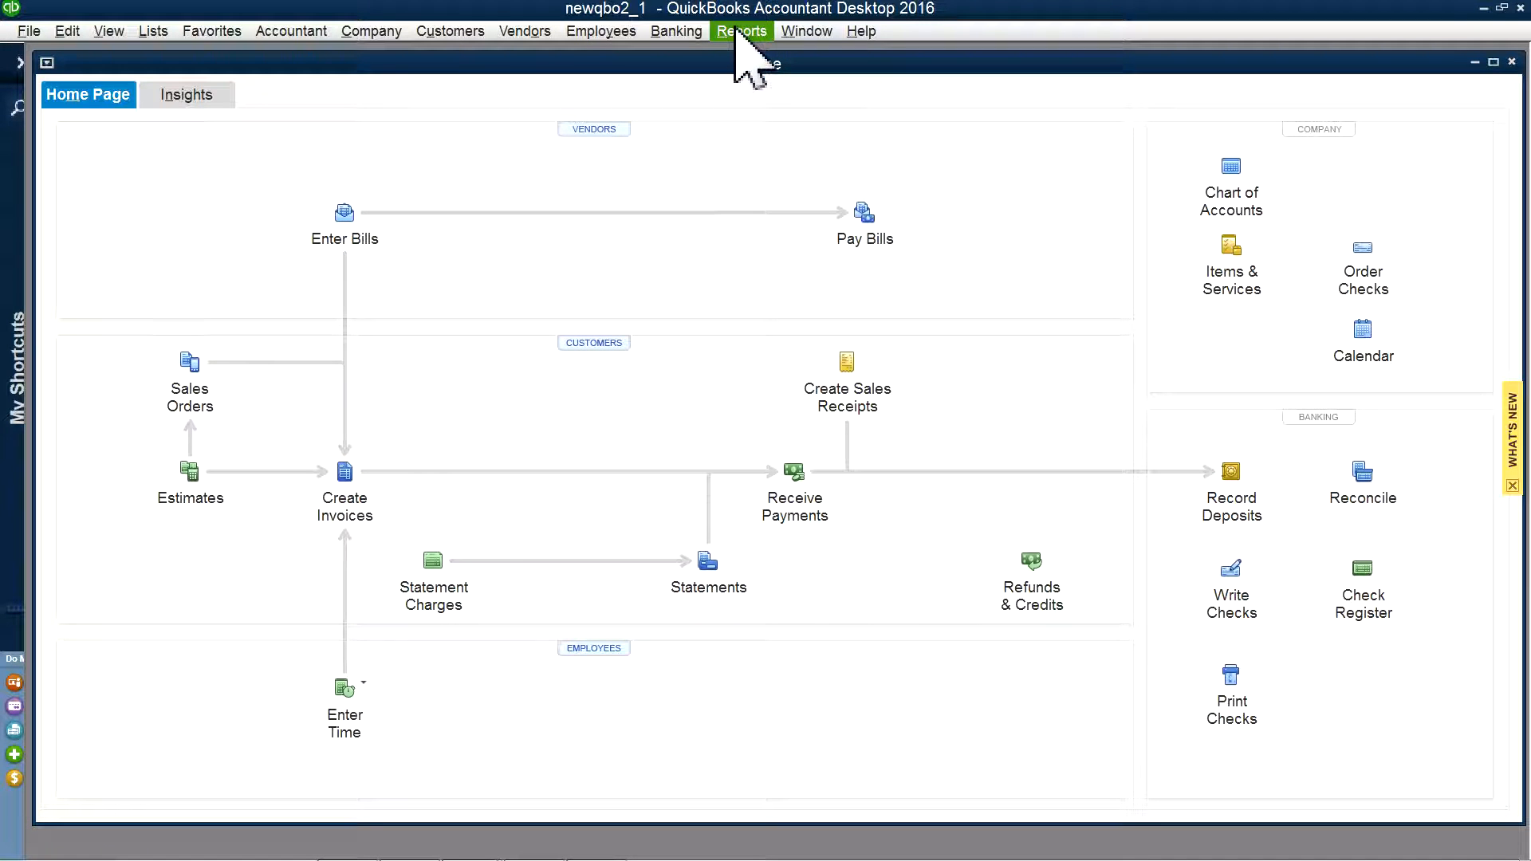
left_click(154, 32)
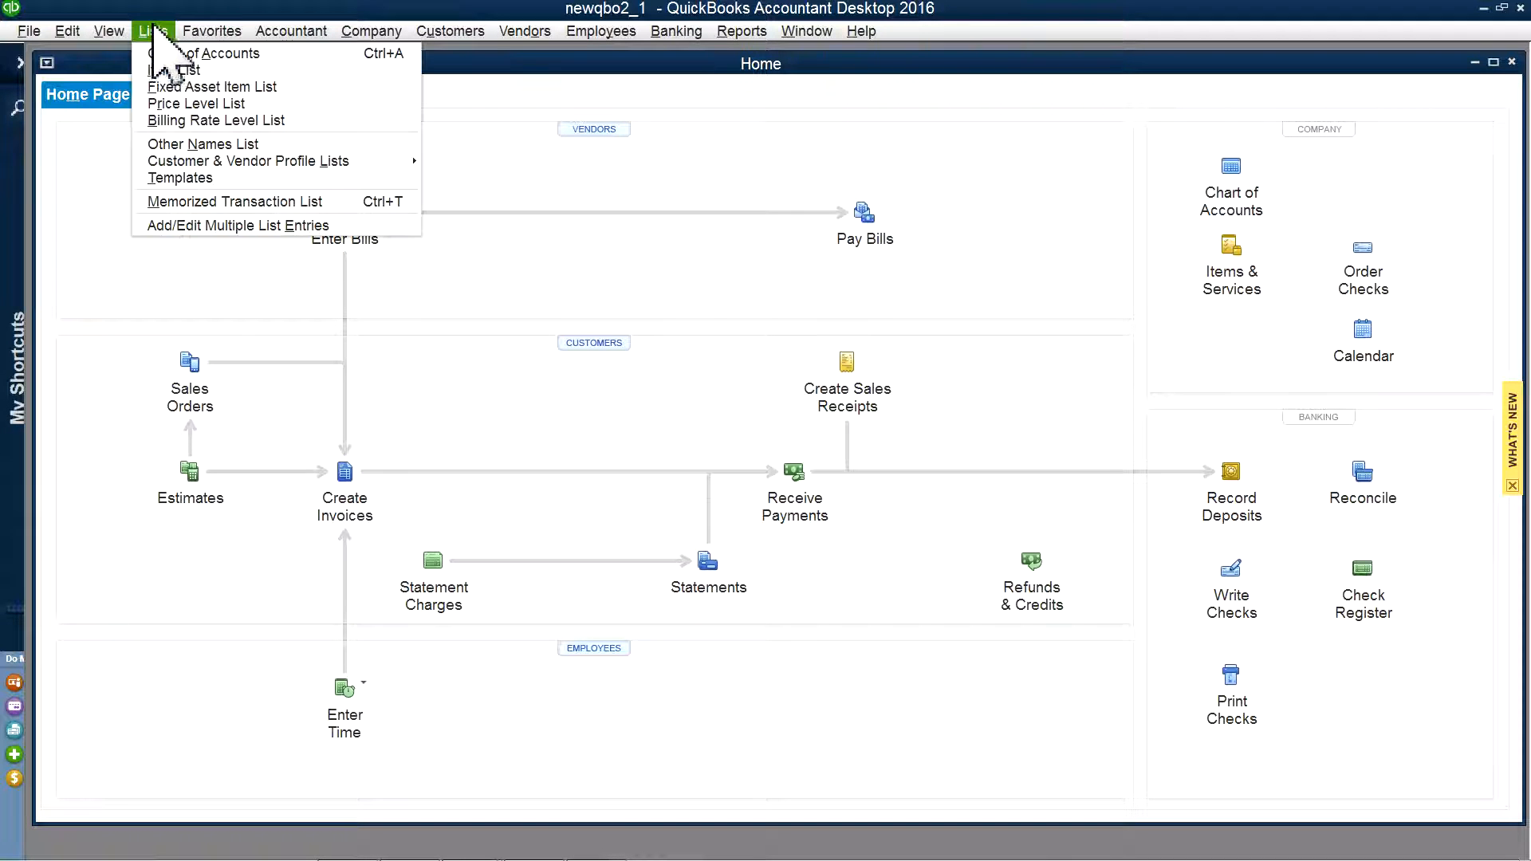
left_click(174, 53)
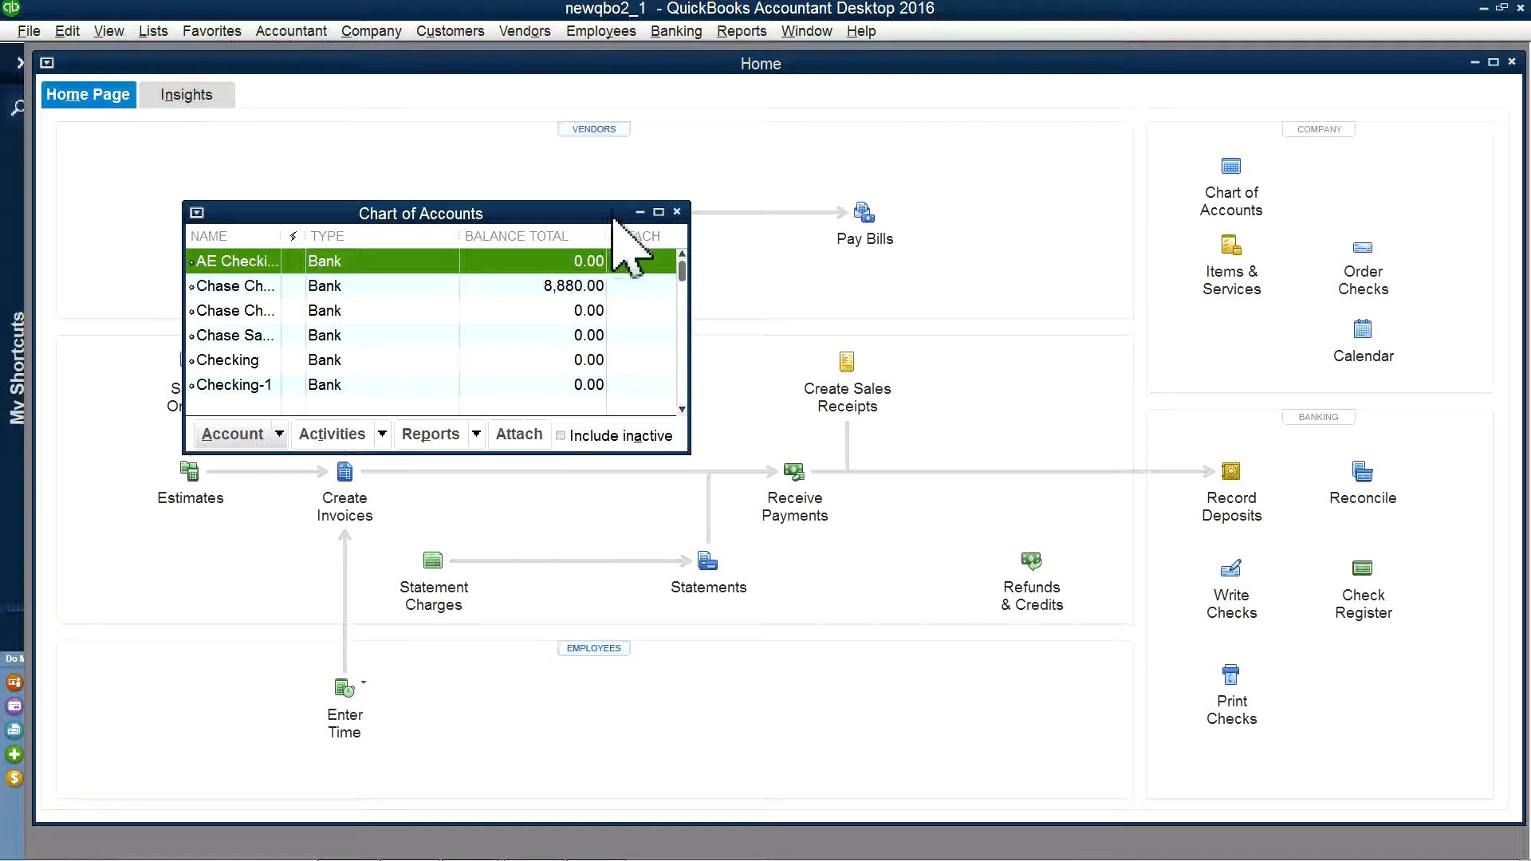
left_click(658, 212)
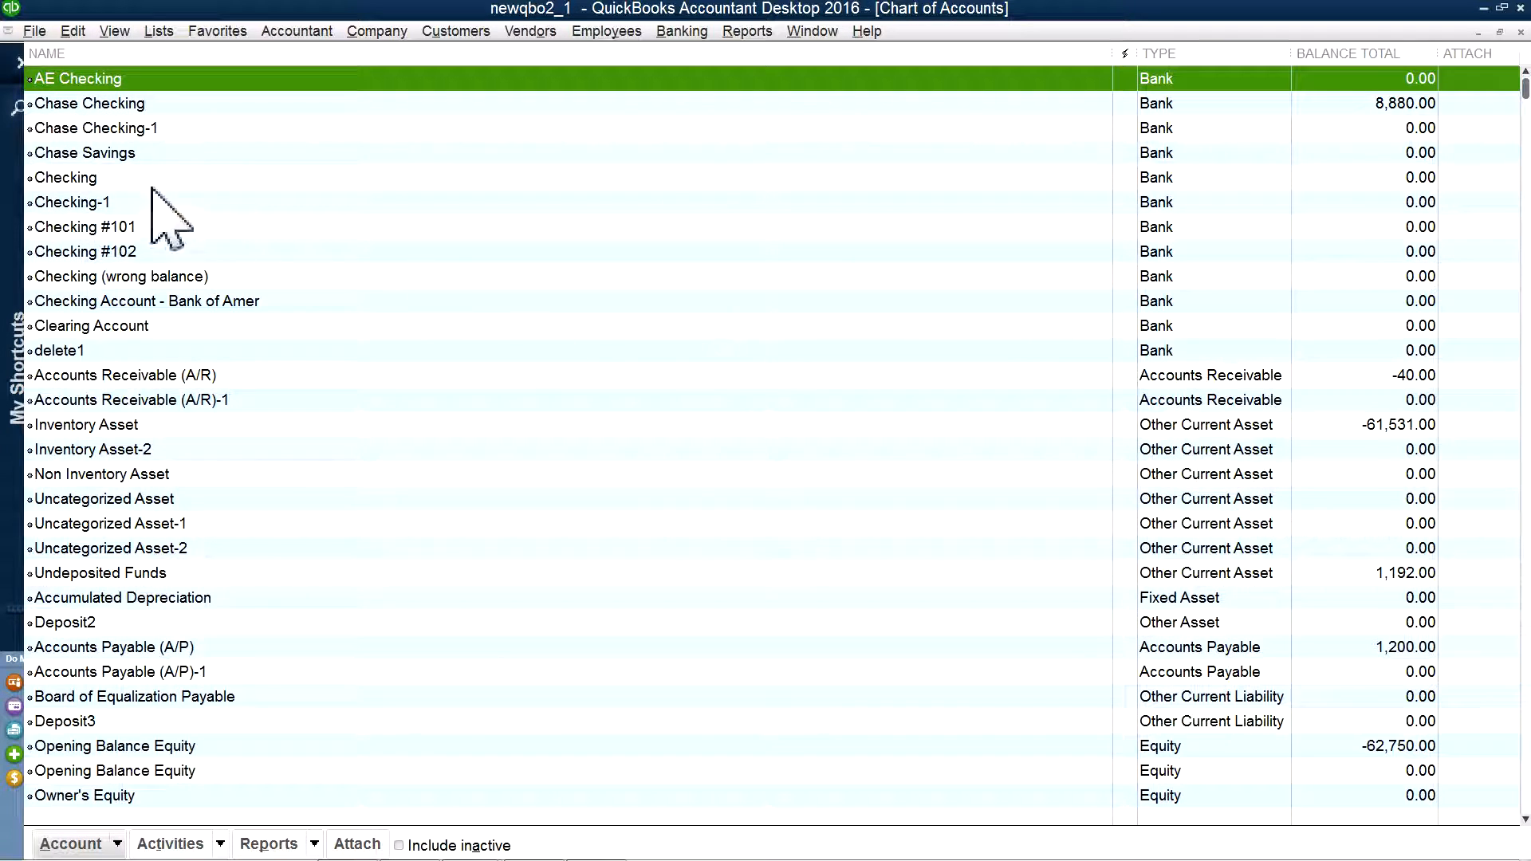
Step: Start a reconciliation of the Chase Checking account from the Chart of Accounts, ready for entry of the ending balance
left_click(104, 109)
right_click(105, 109)
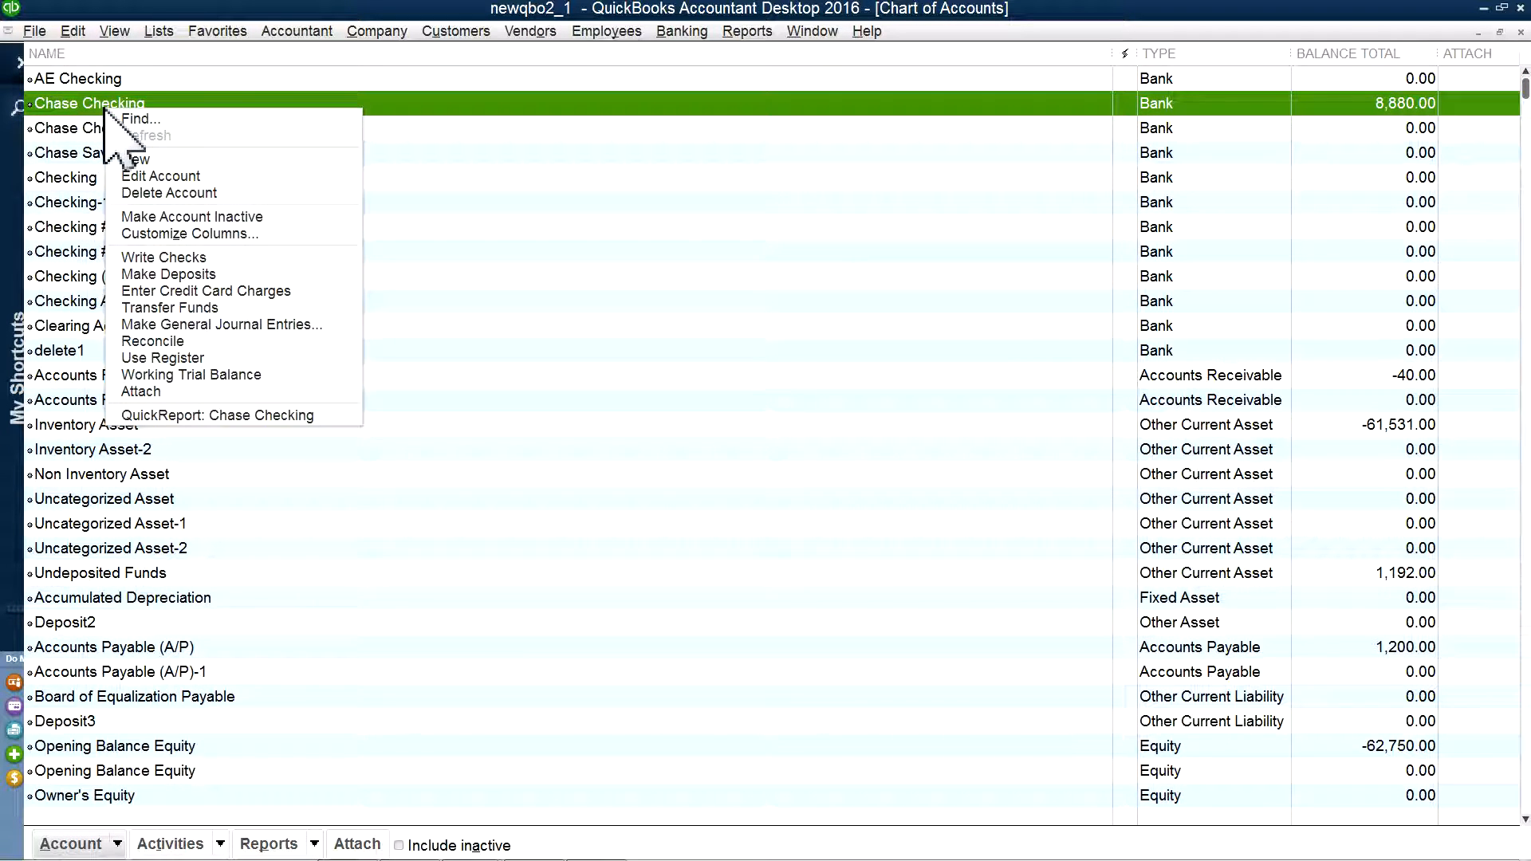
left_click(154, 343)
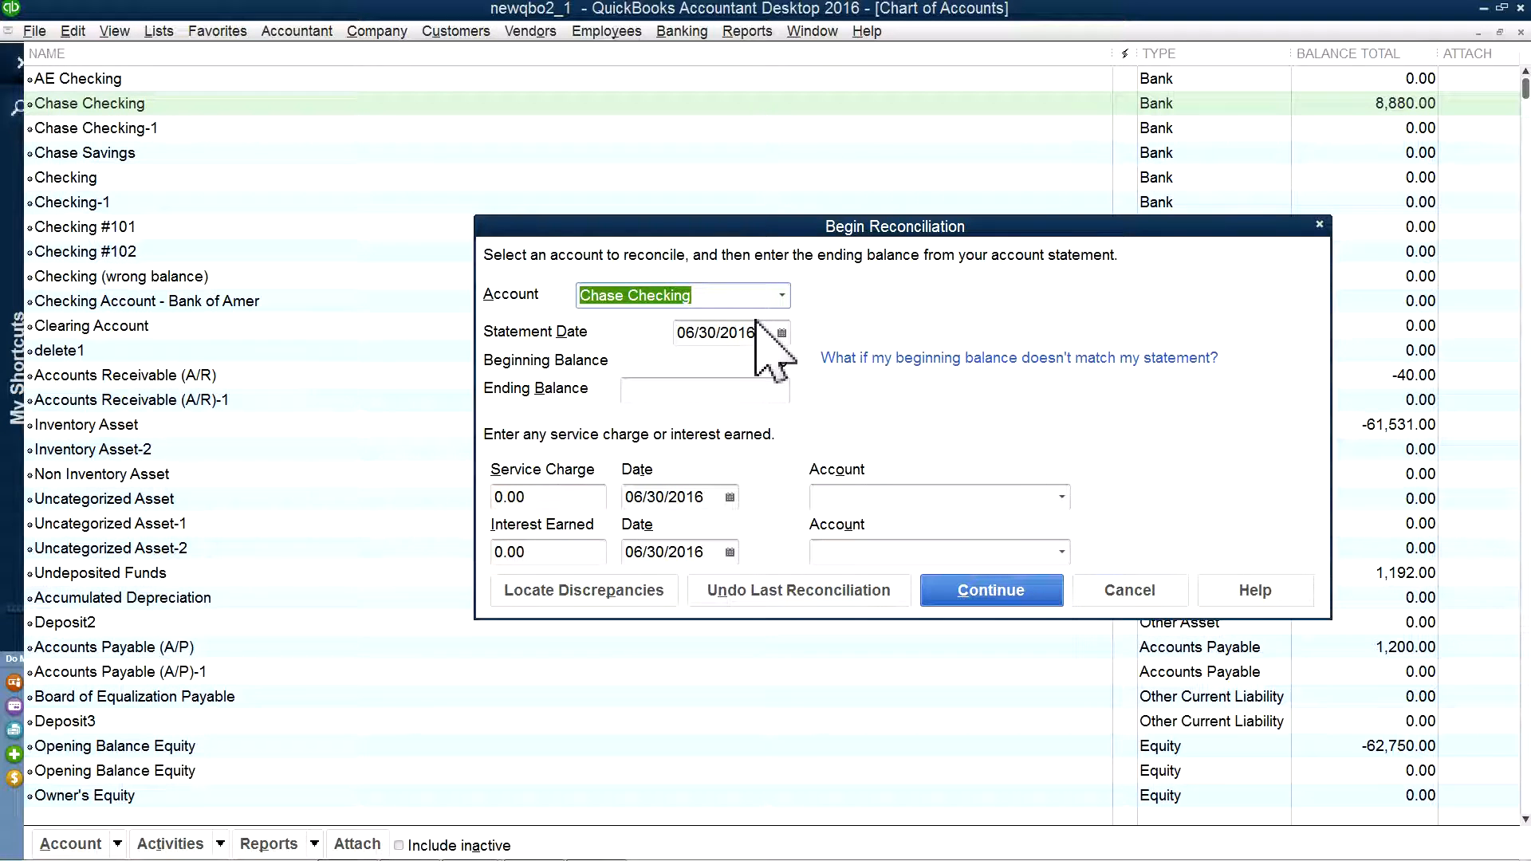
left_click(764, 399)
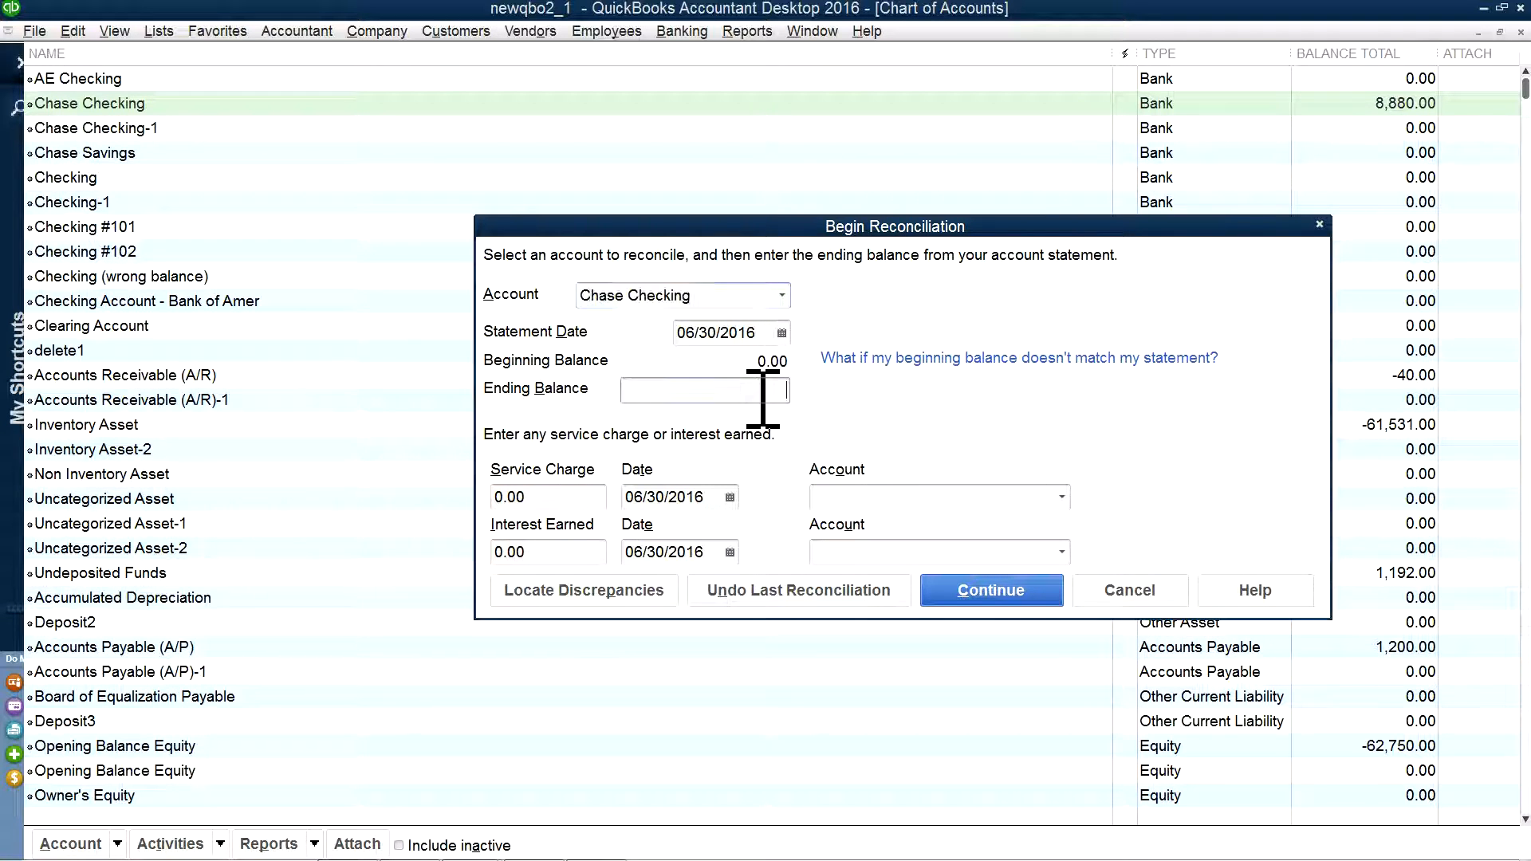
Step: Switch to the QuickBooks Online reconciliation report and copy its Statement Ending Balance amount
mouse_move(401, 808)
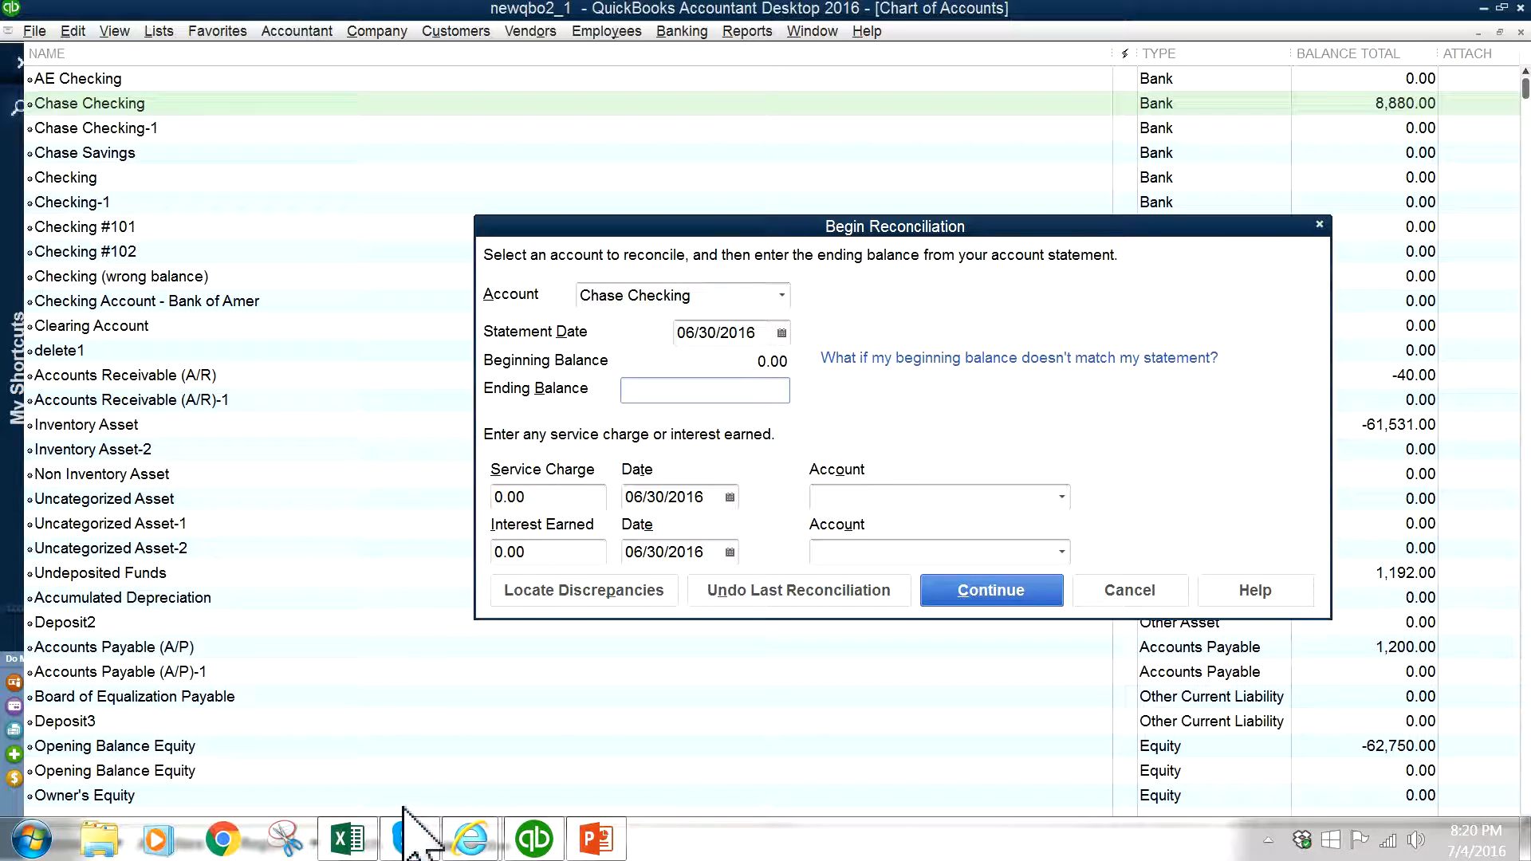
mouse_move(471, 839)
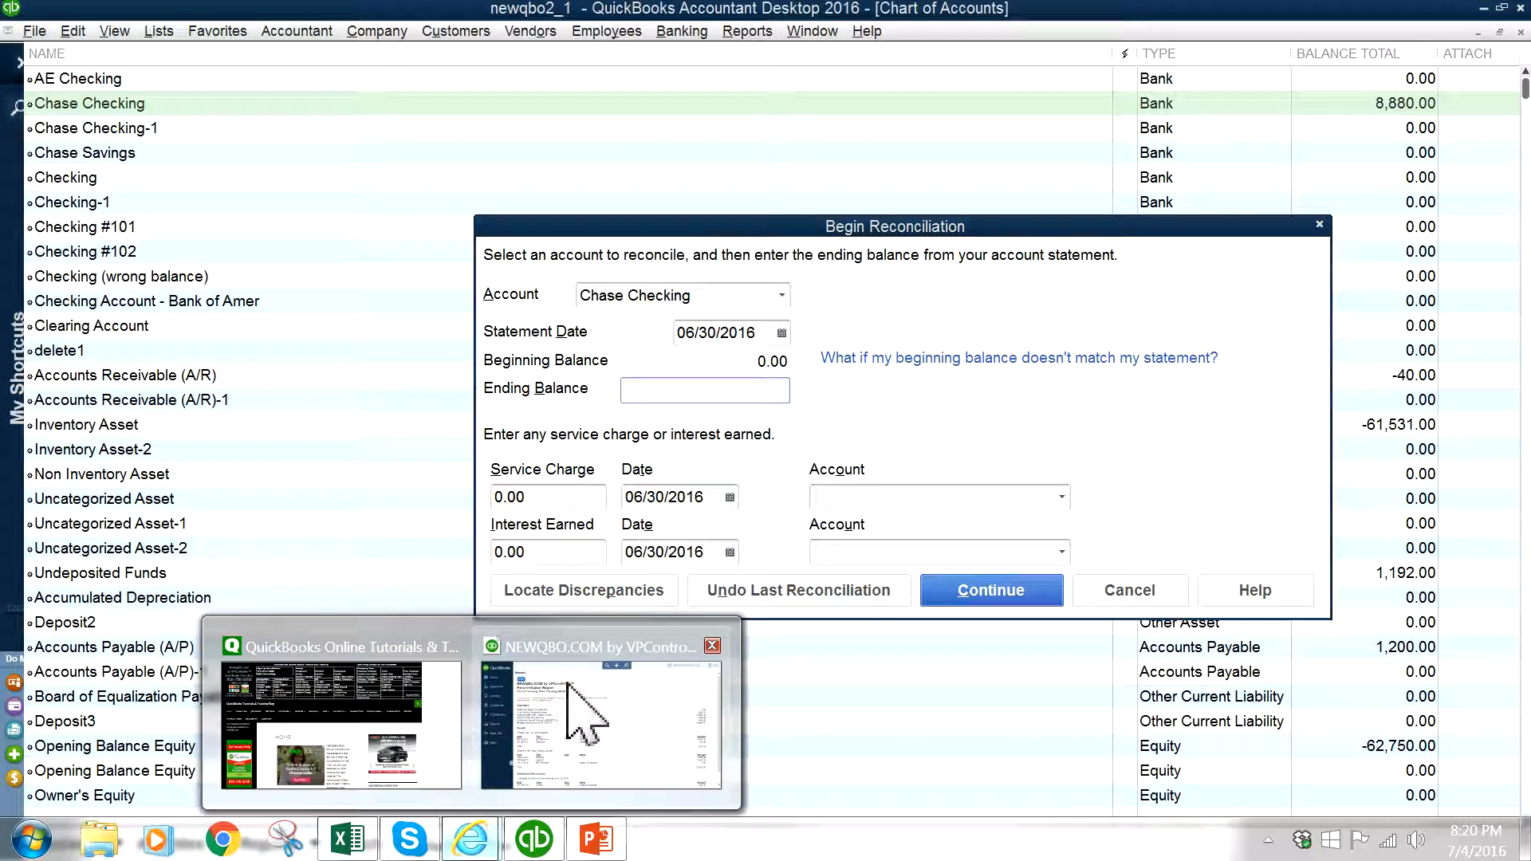
left_click(610, 721)
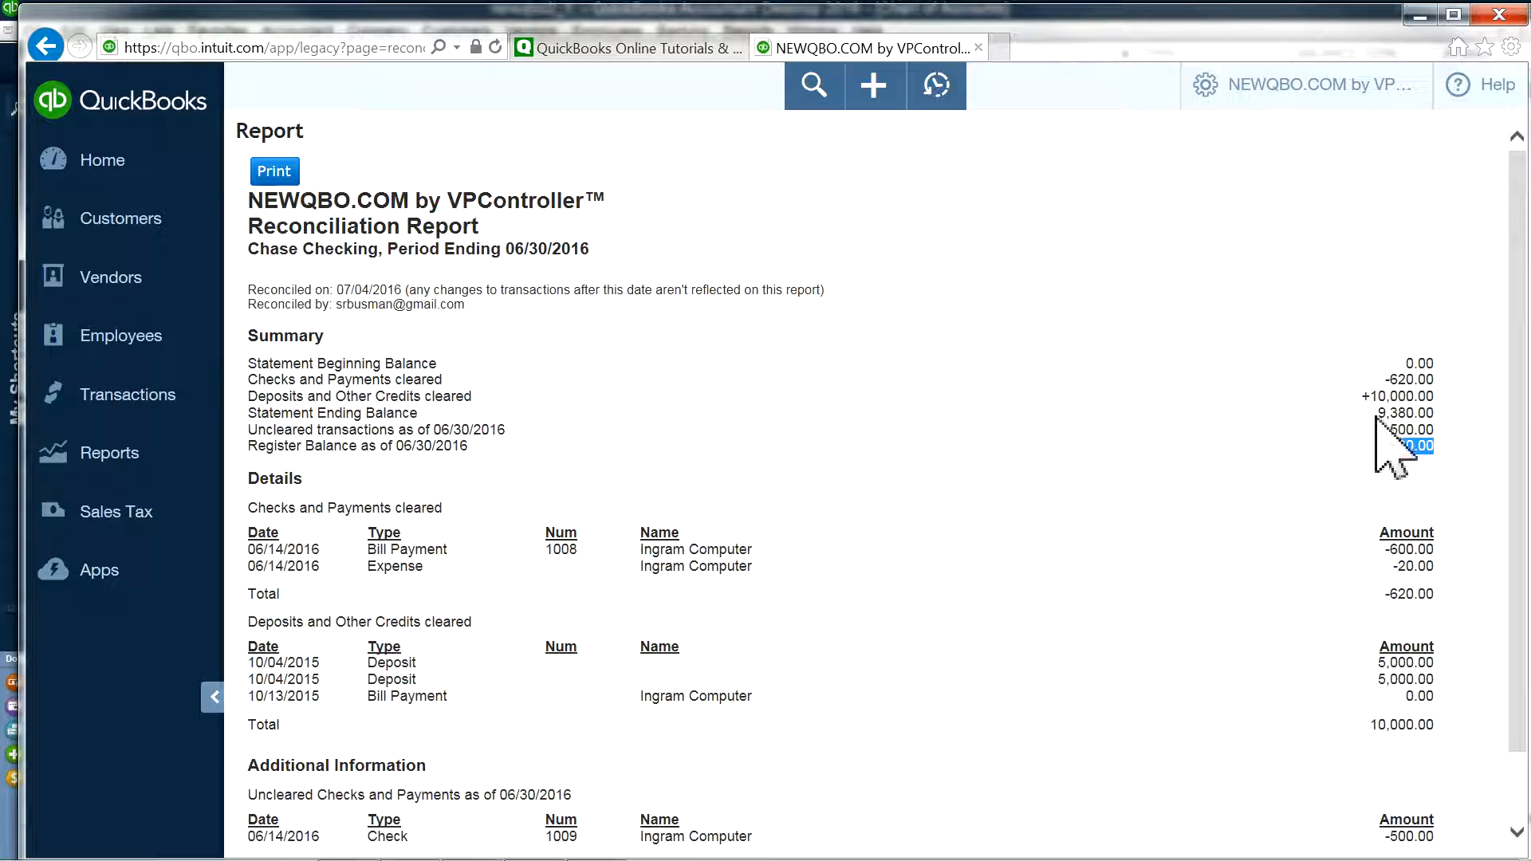
left_click_drag(1378, 413, 1430, 415)
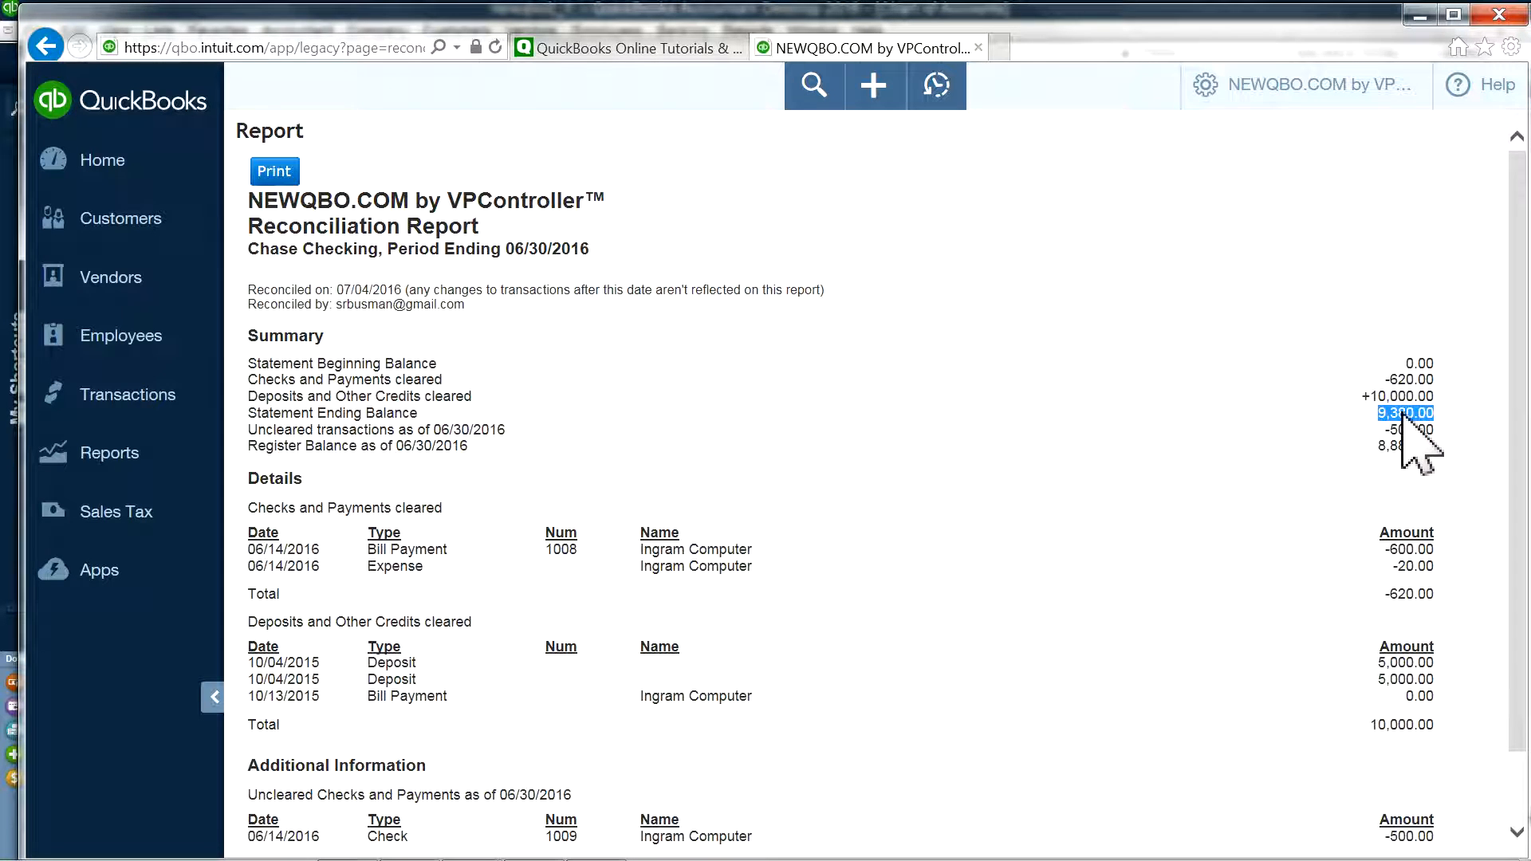
right_click(1402, 414)
left_click(1276, 446)
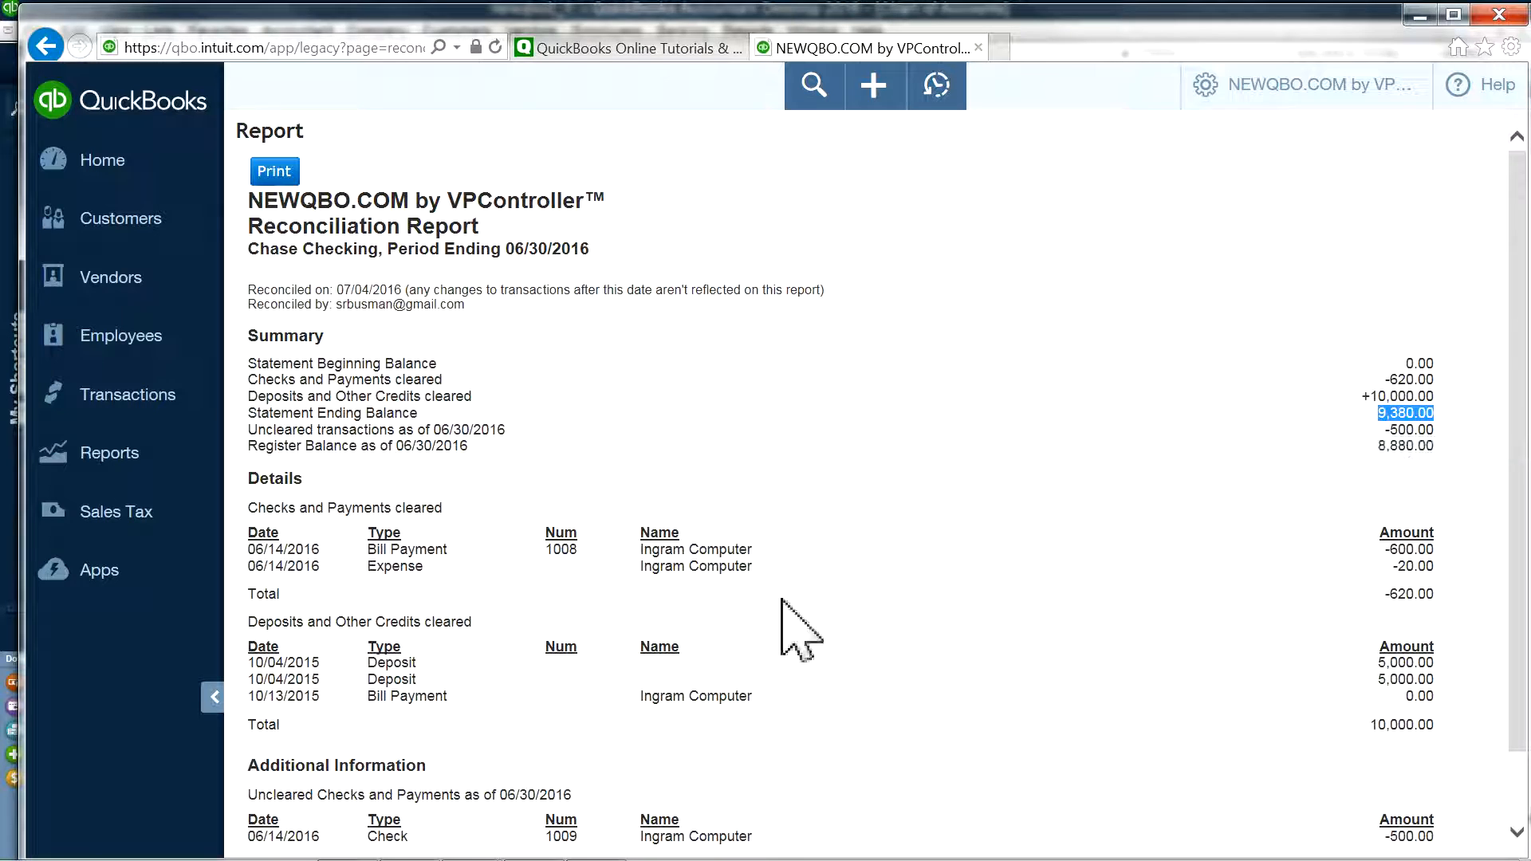
Step: Return to QuickBooks Desktop, paste 9,380.00 as the Ending Balance and continue to the Chase Checking transaction list
mouse_move(430, 854)
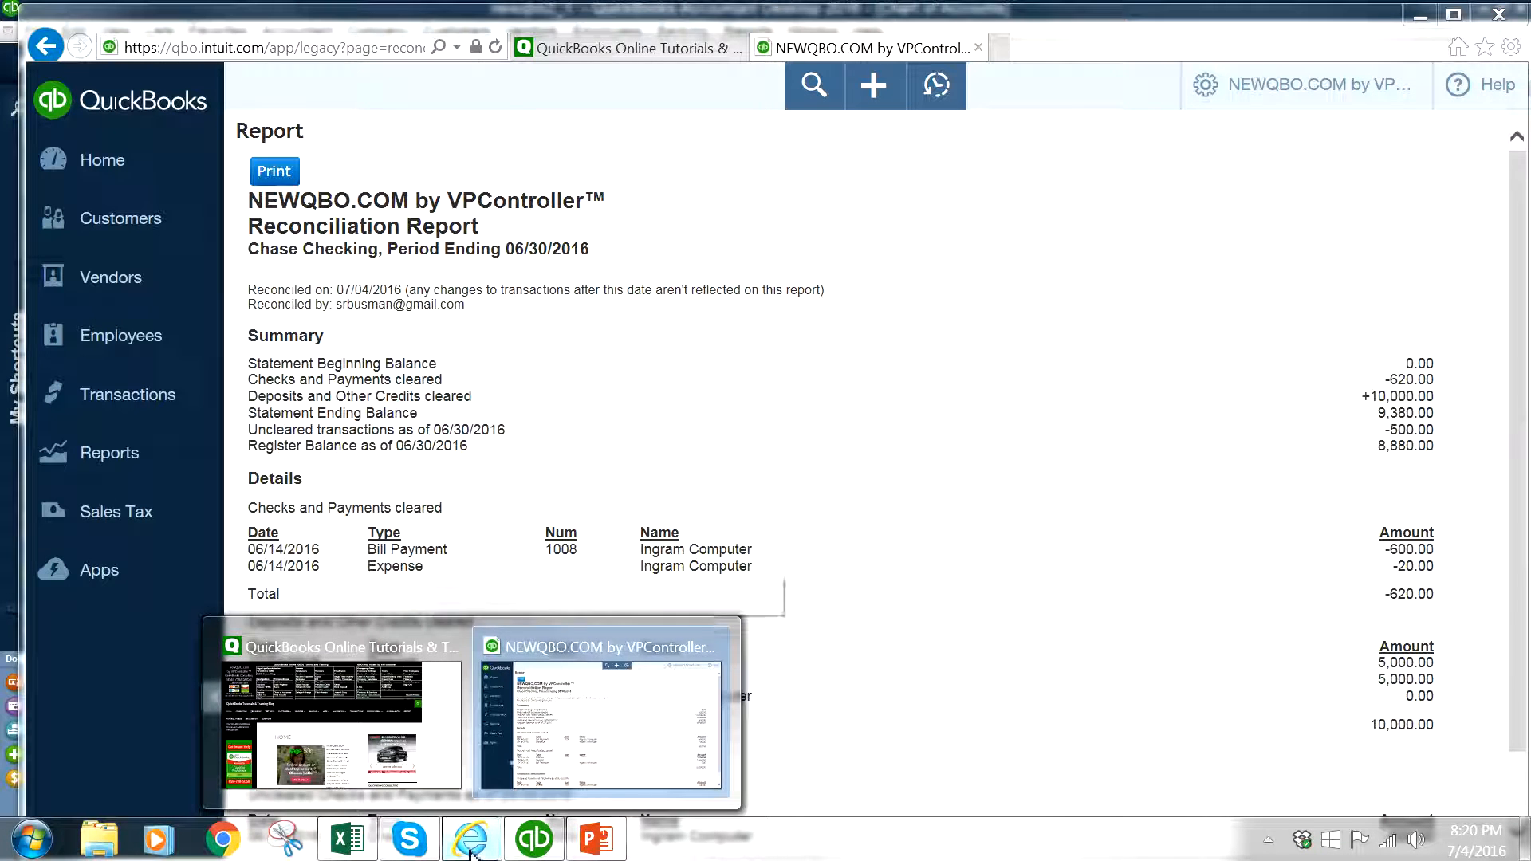
left_click(633, 704)
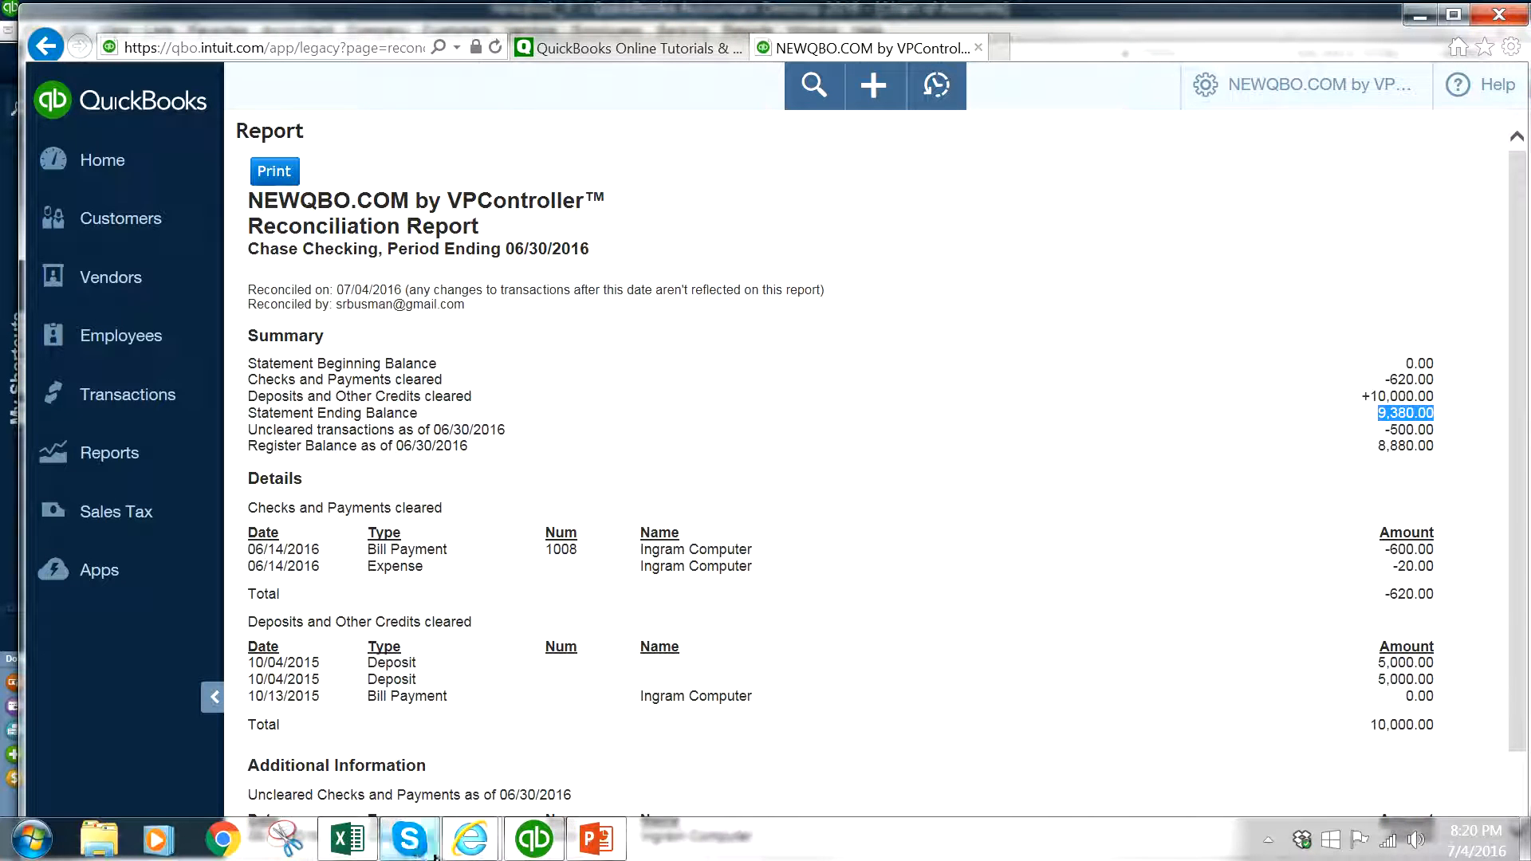
left_click(526, 846)
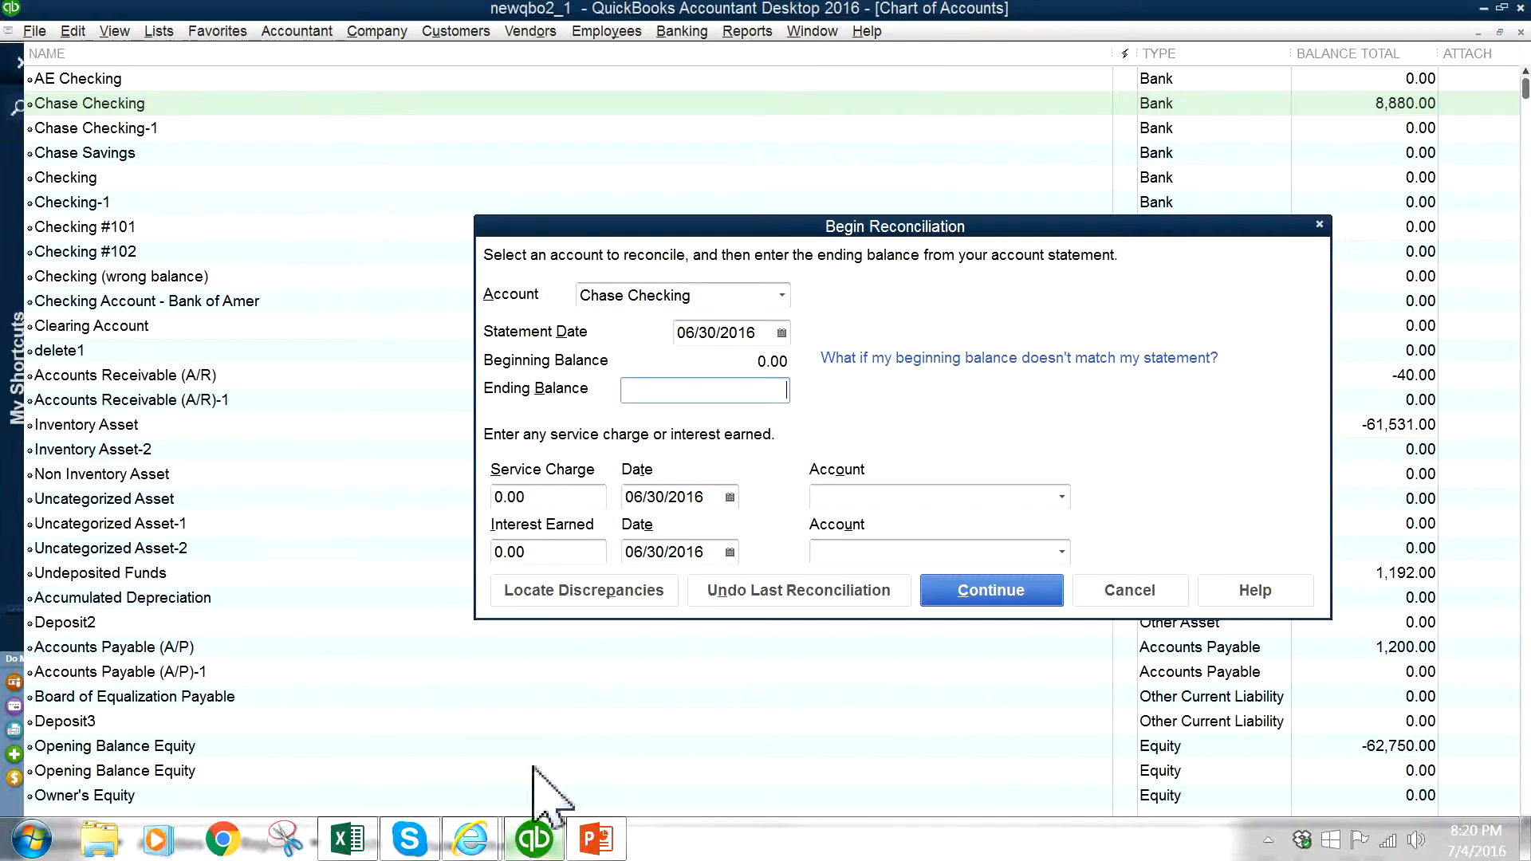
right_click(783, 399)
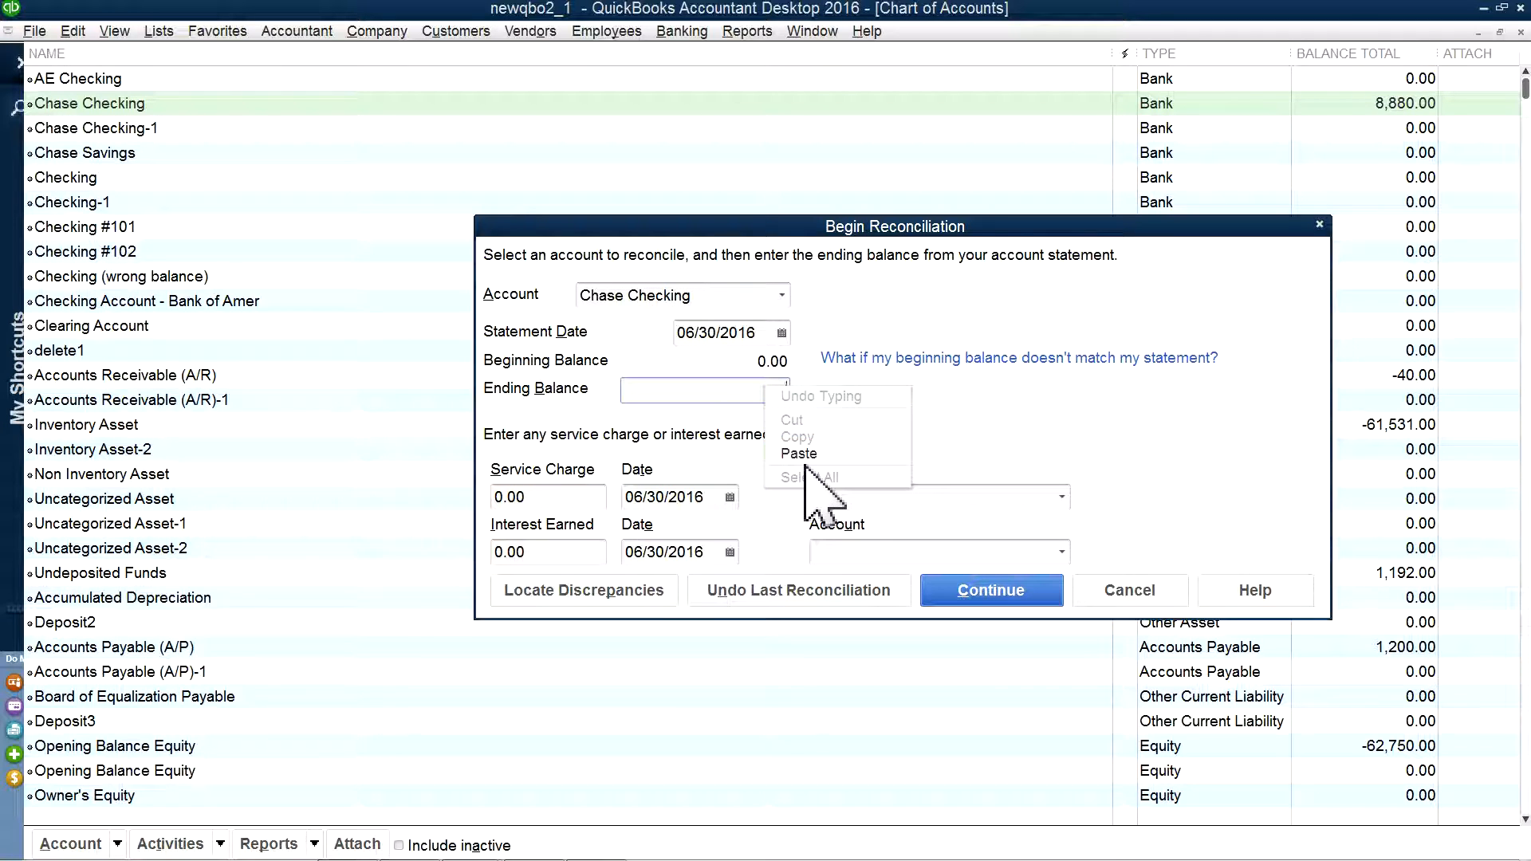
left_click(807, 450)
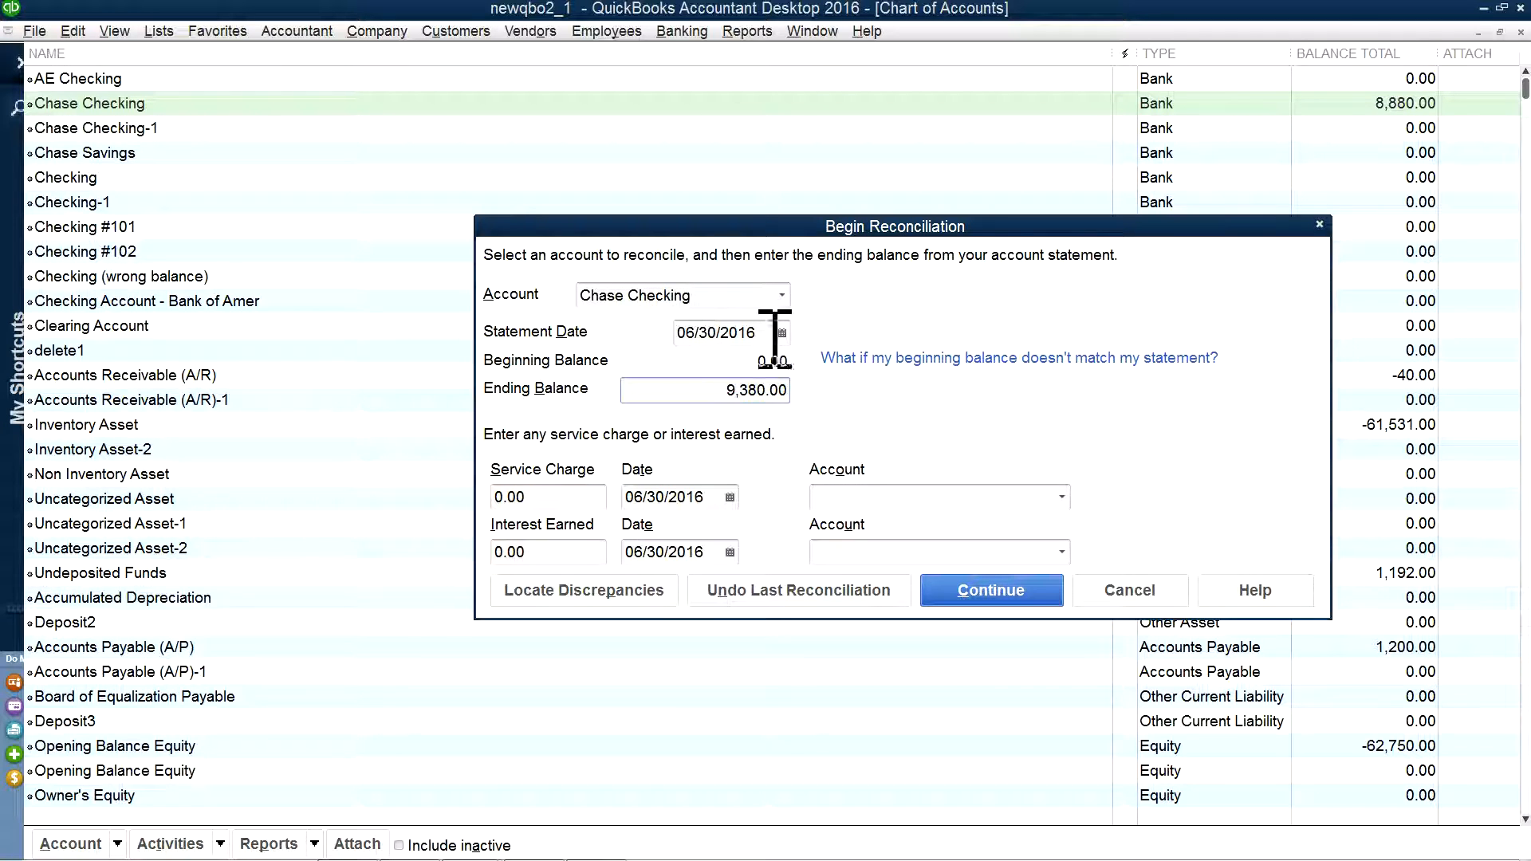
left_click(993, 594)
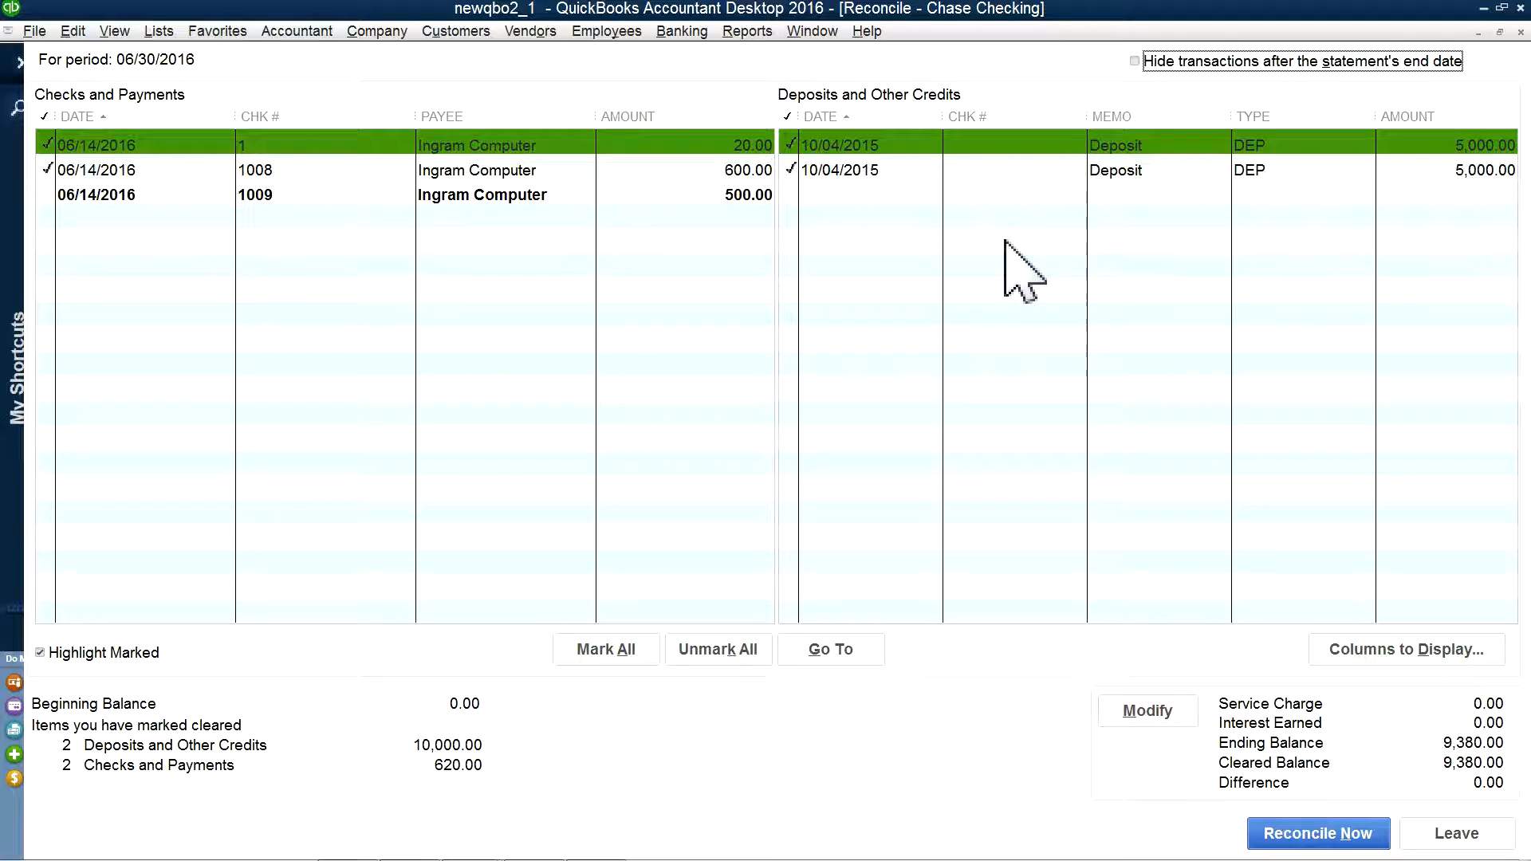
Step: View the details of the first 10/04/2015 deposit, close it and leave the reconciliation without finishing
double_click(789, 145)
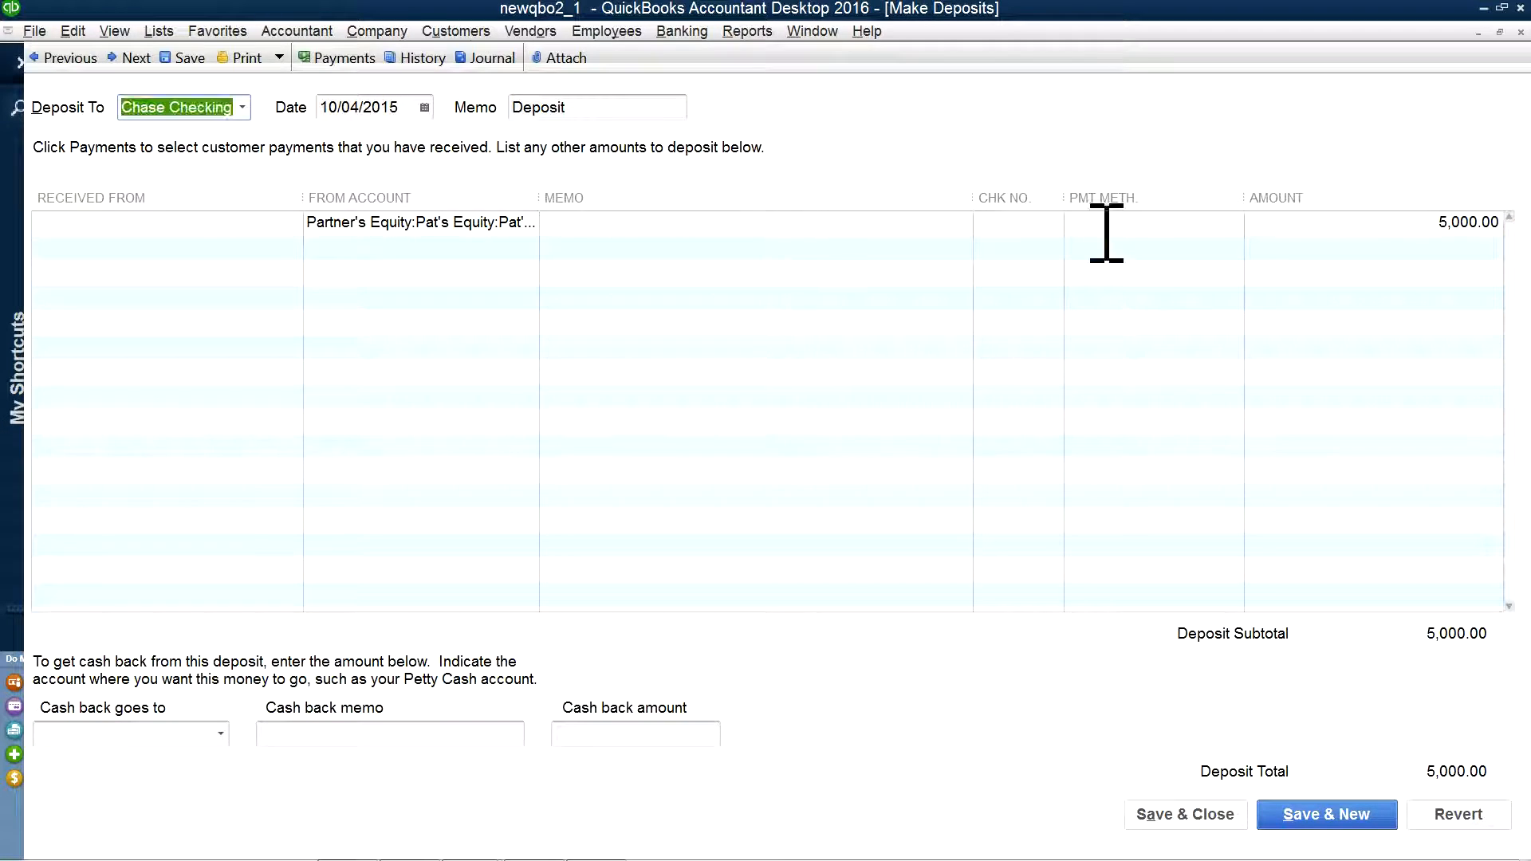
left_click(1521, 33)
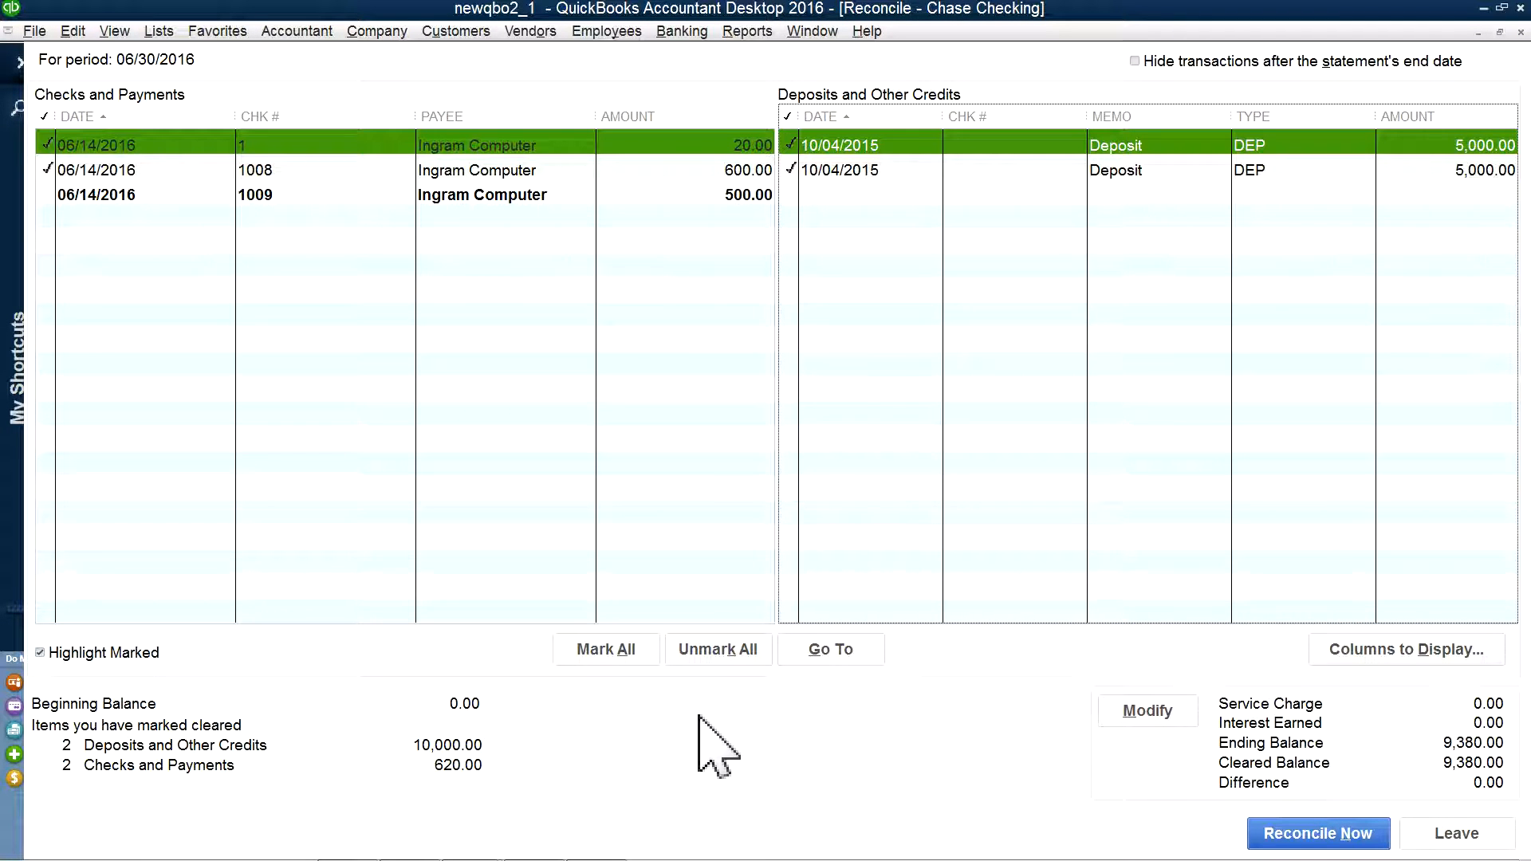
left_click(1466, 834)
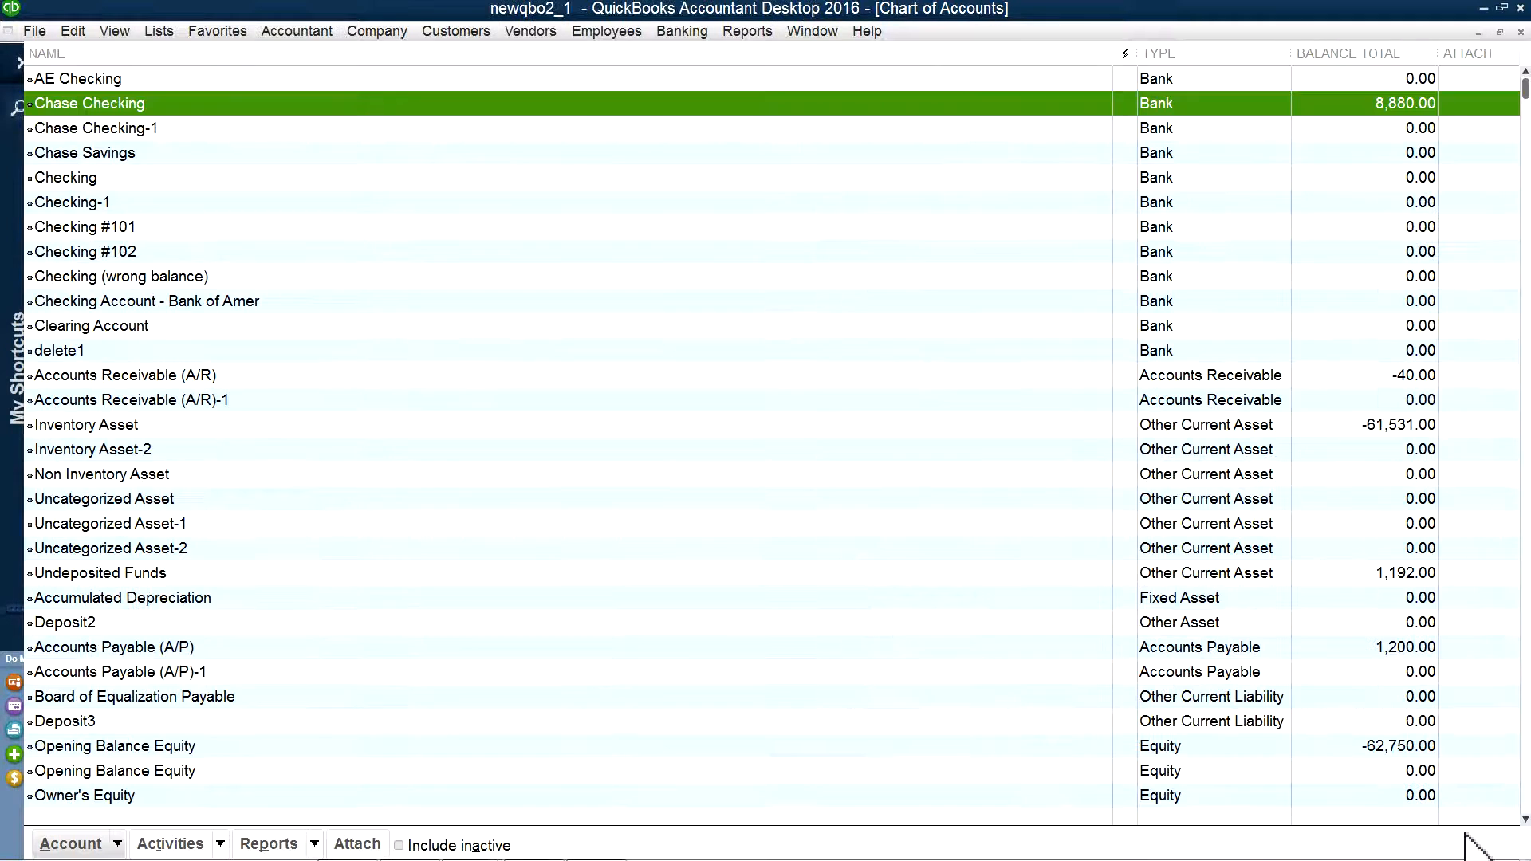
Step: View the Chase Checking register sorted by Cleared status, and close it
double_click(108, 104)
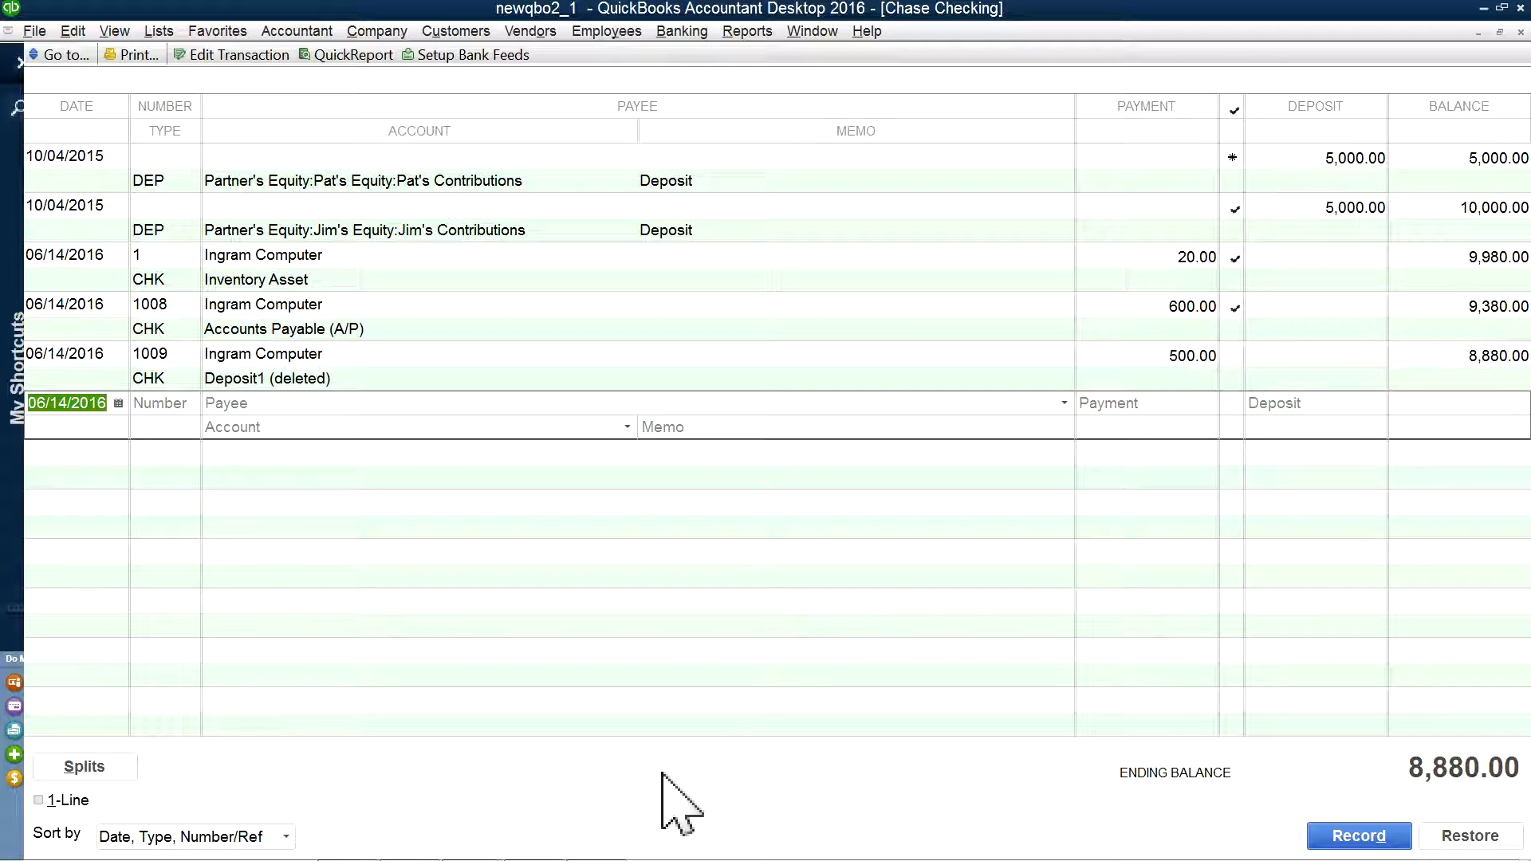
left_click(289, 836)
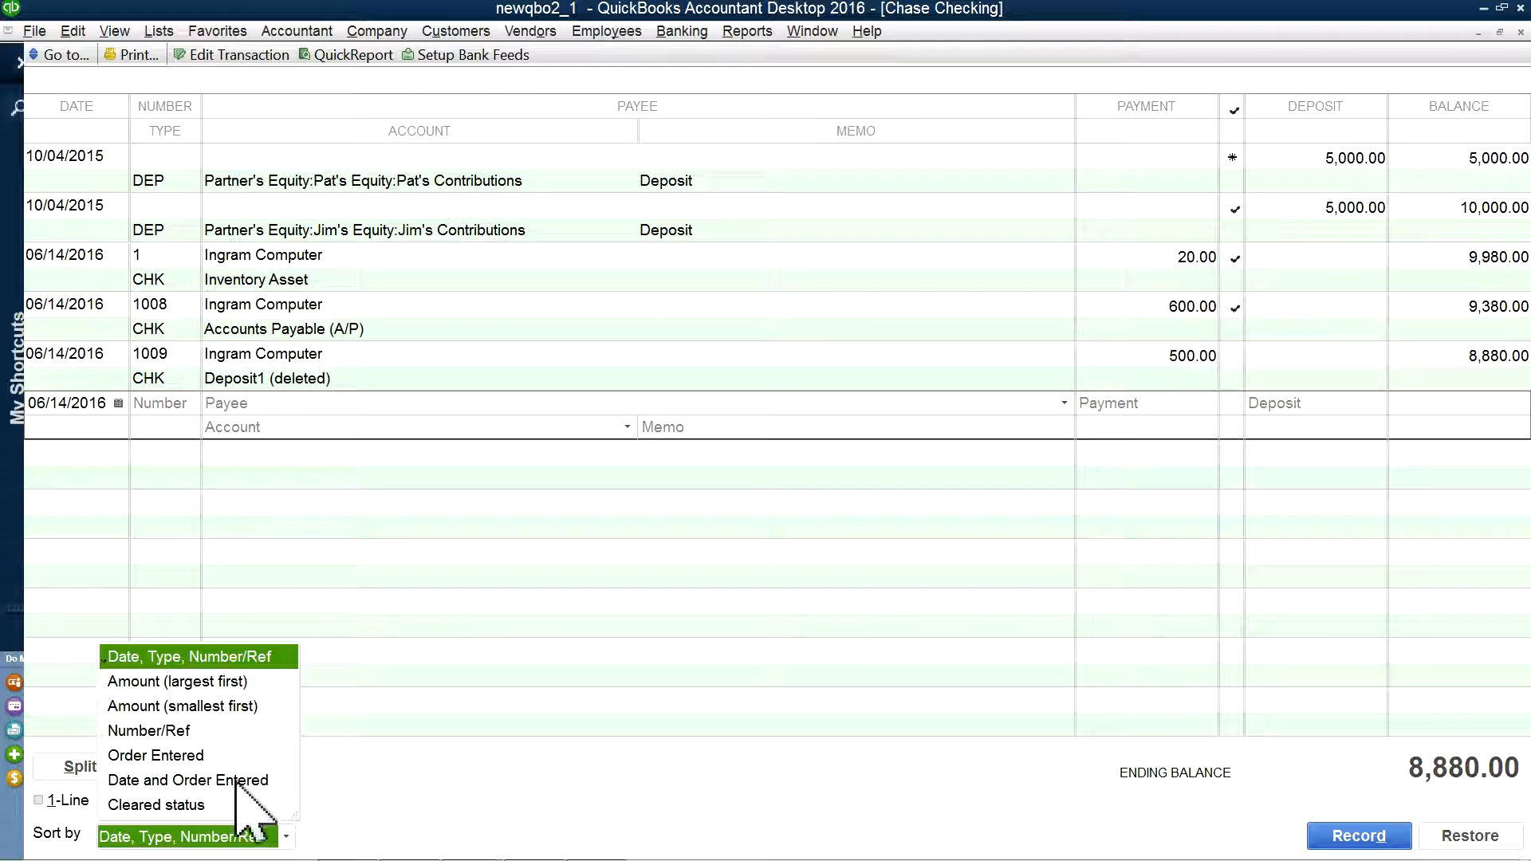
left_click(196, 805)
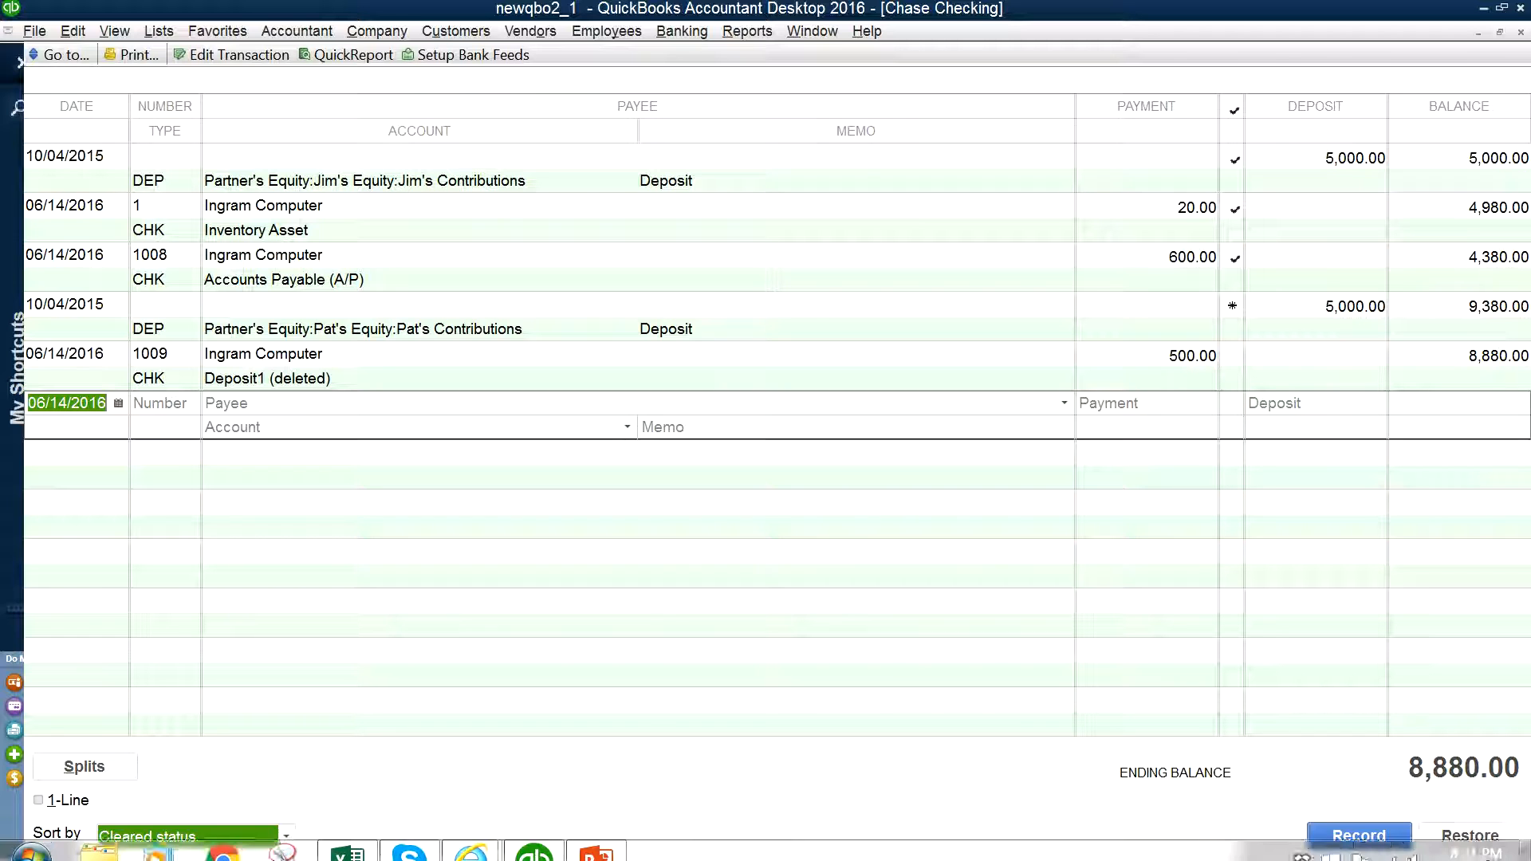
left_click(1466, 840)
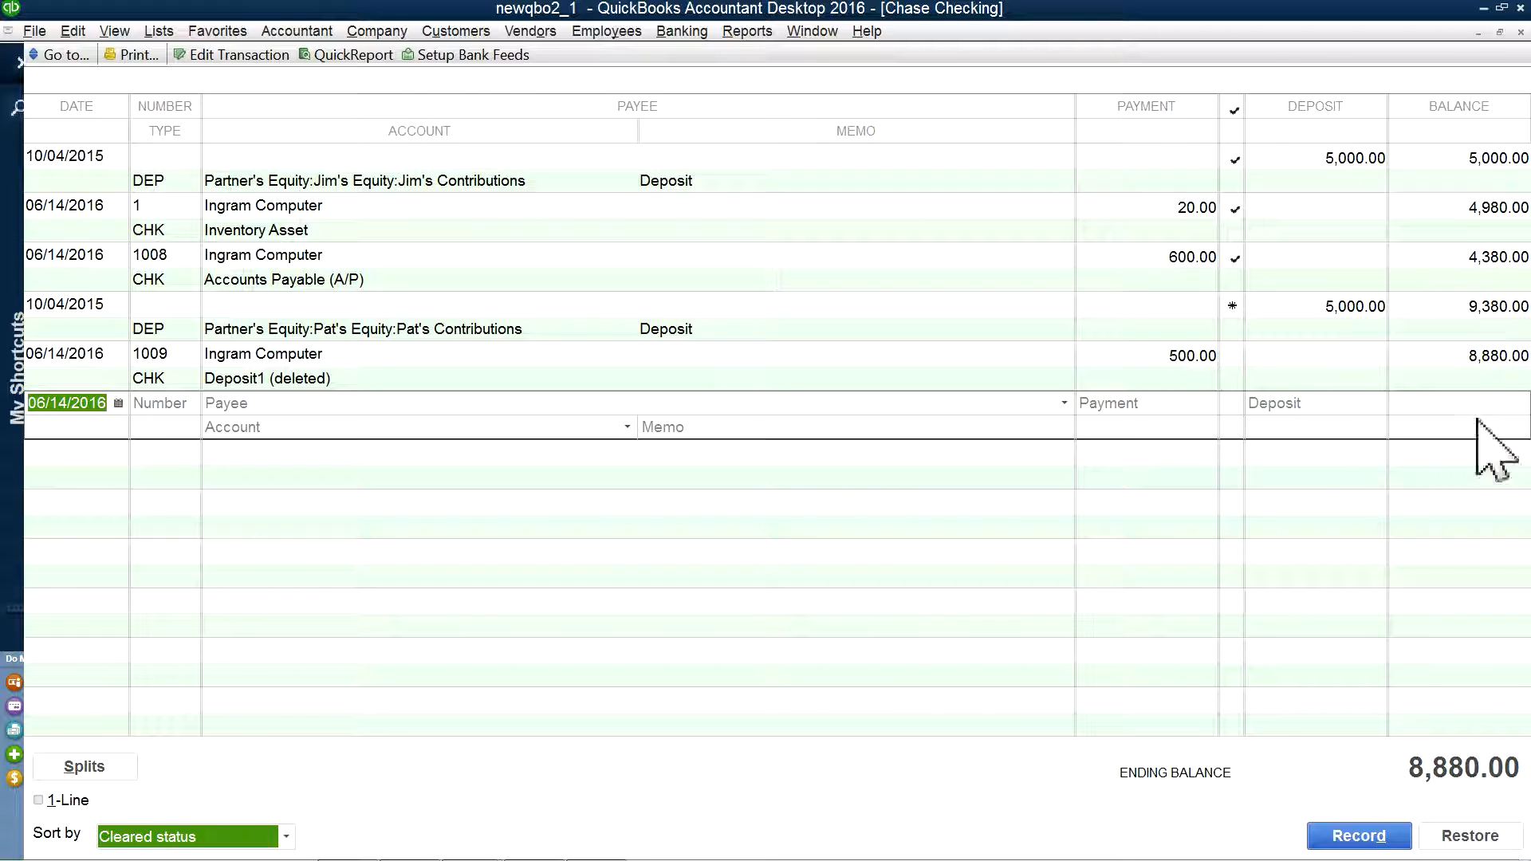
left_click(1520, 33)
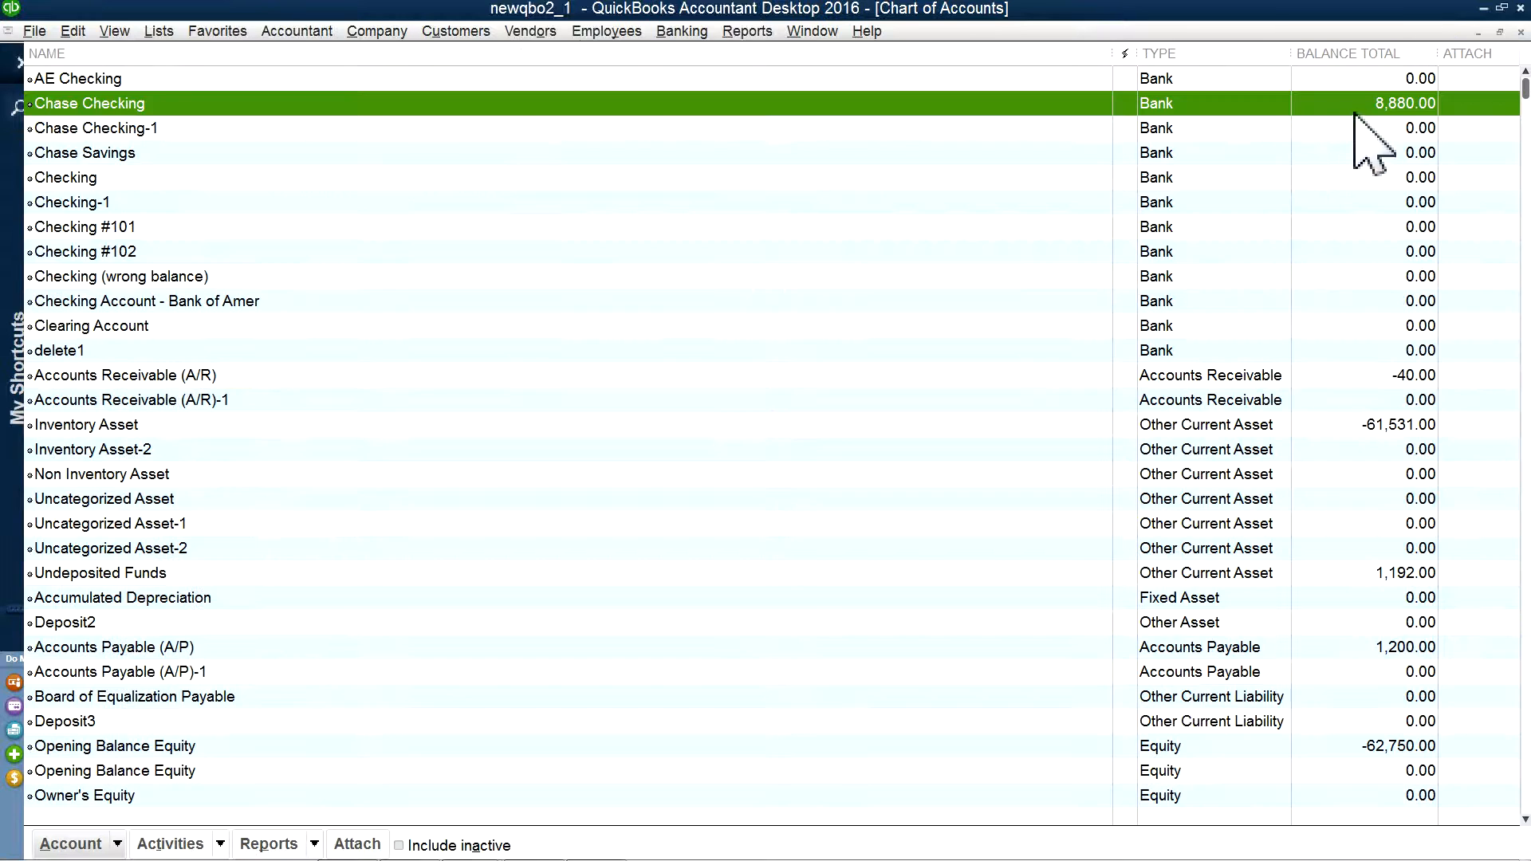
Step: Resume the Chase Checking reconciliation with its 06/30/2016 date, and sort the checks and payments by cleared mark with marked items first
right_click(90, 112)
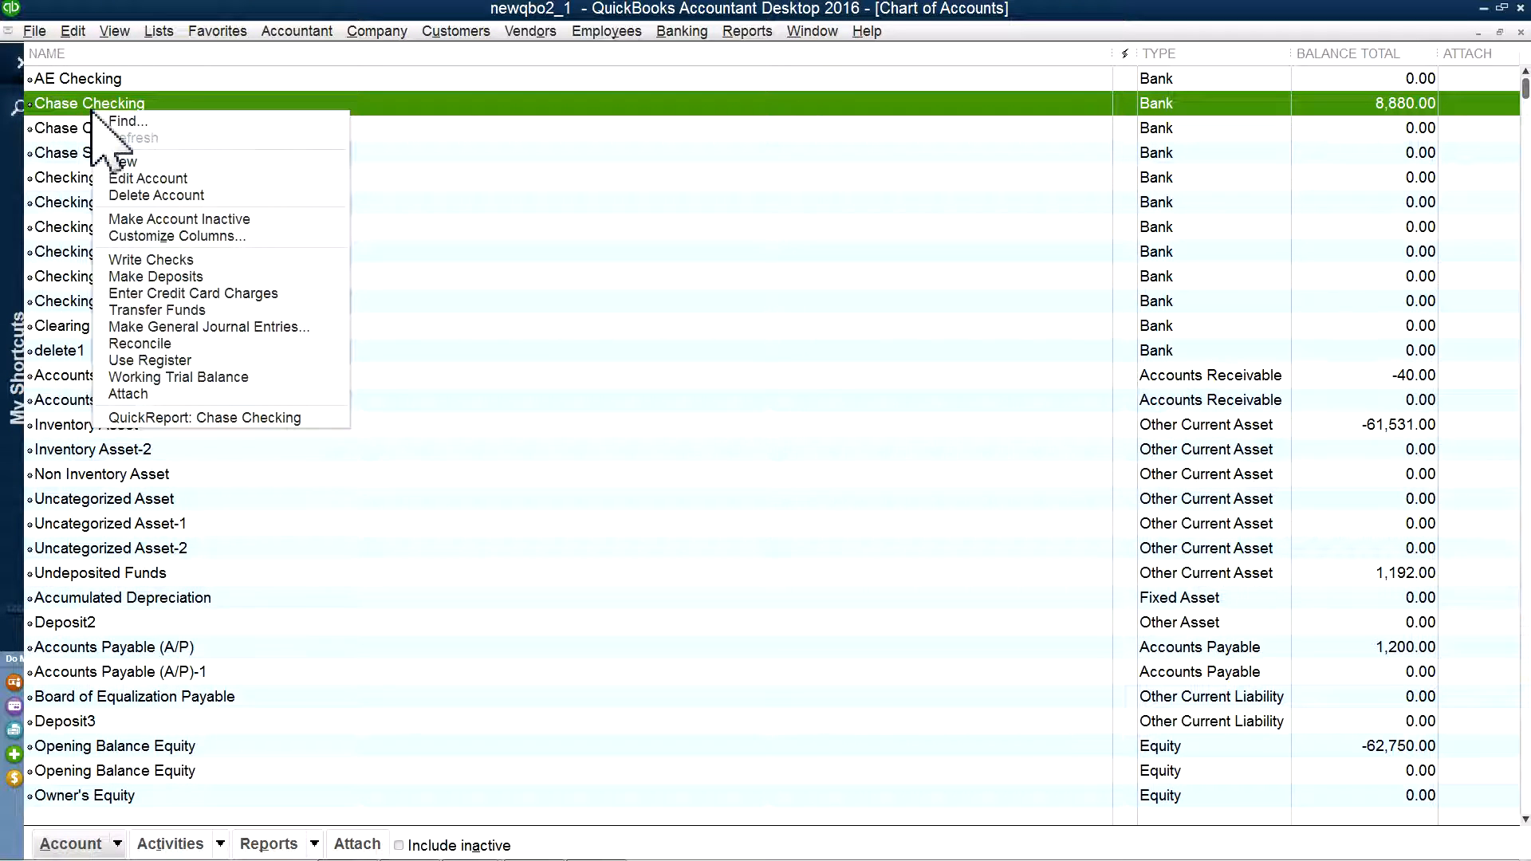
left_click(142, 344)
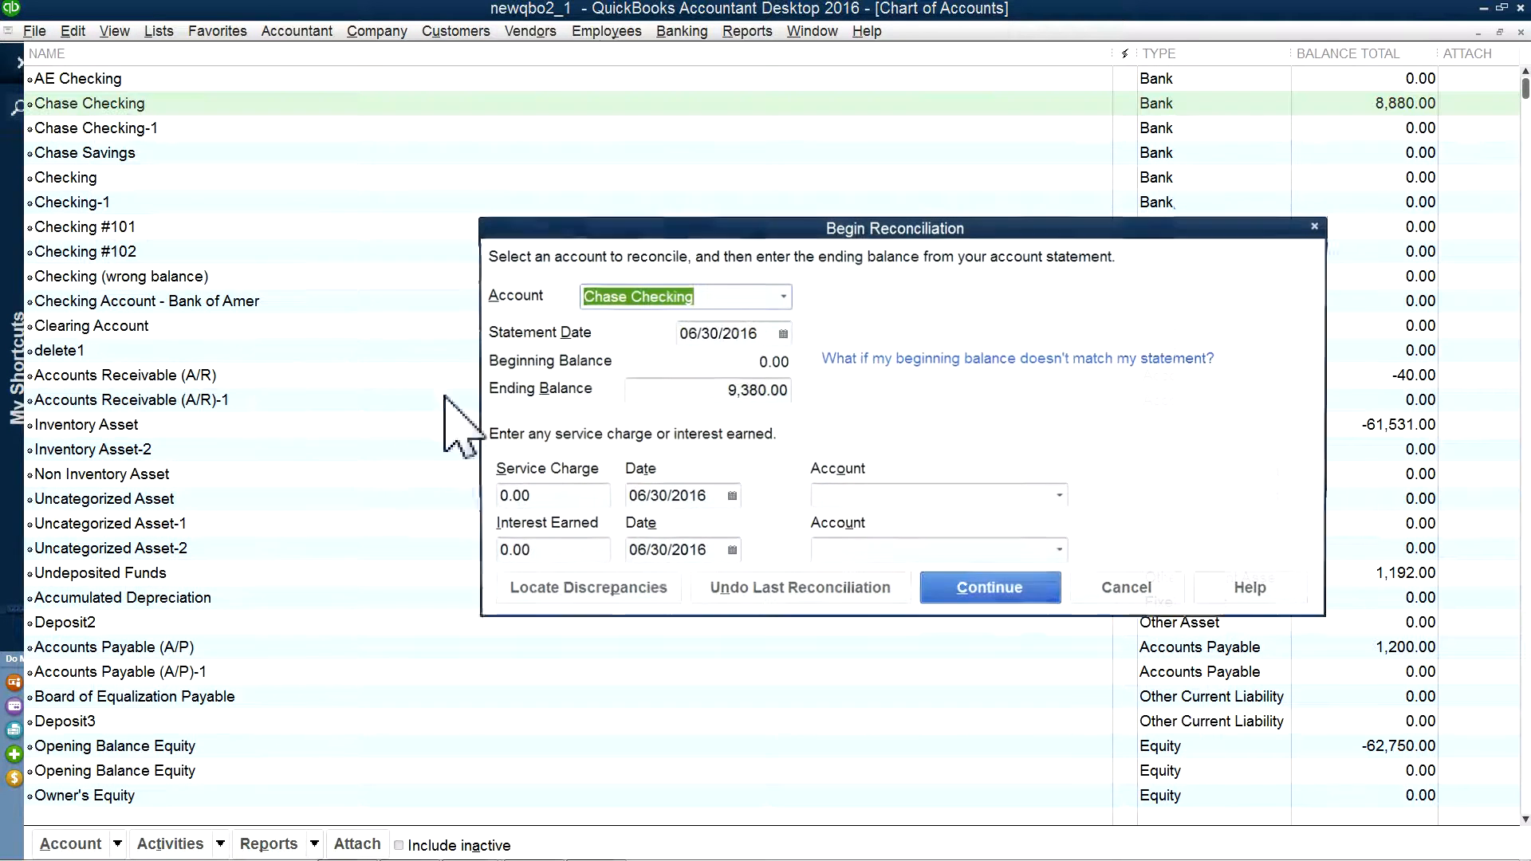
left_click(986, 594)
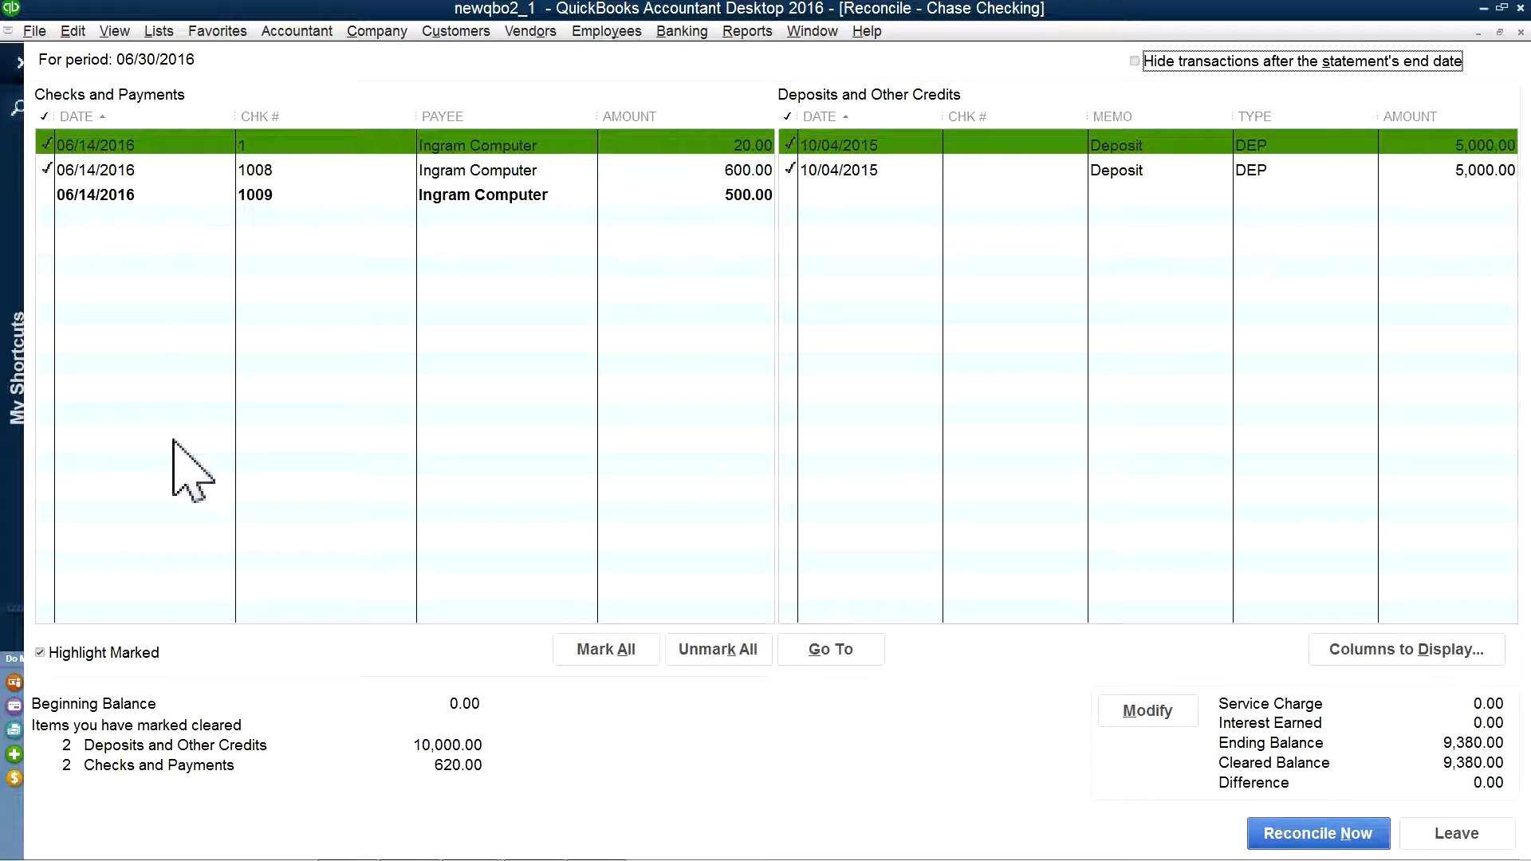
left_click(45, 117)
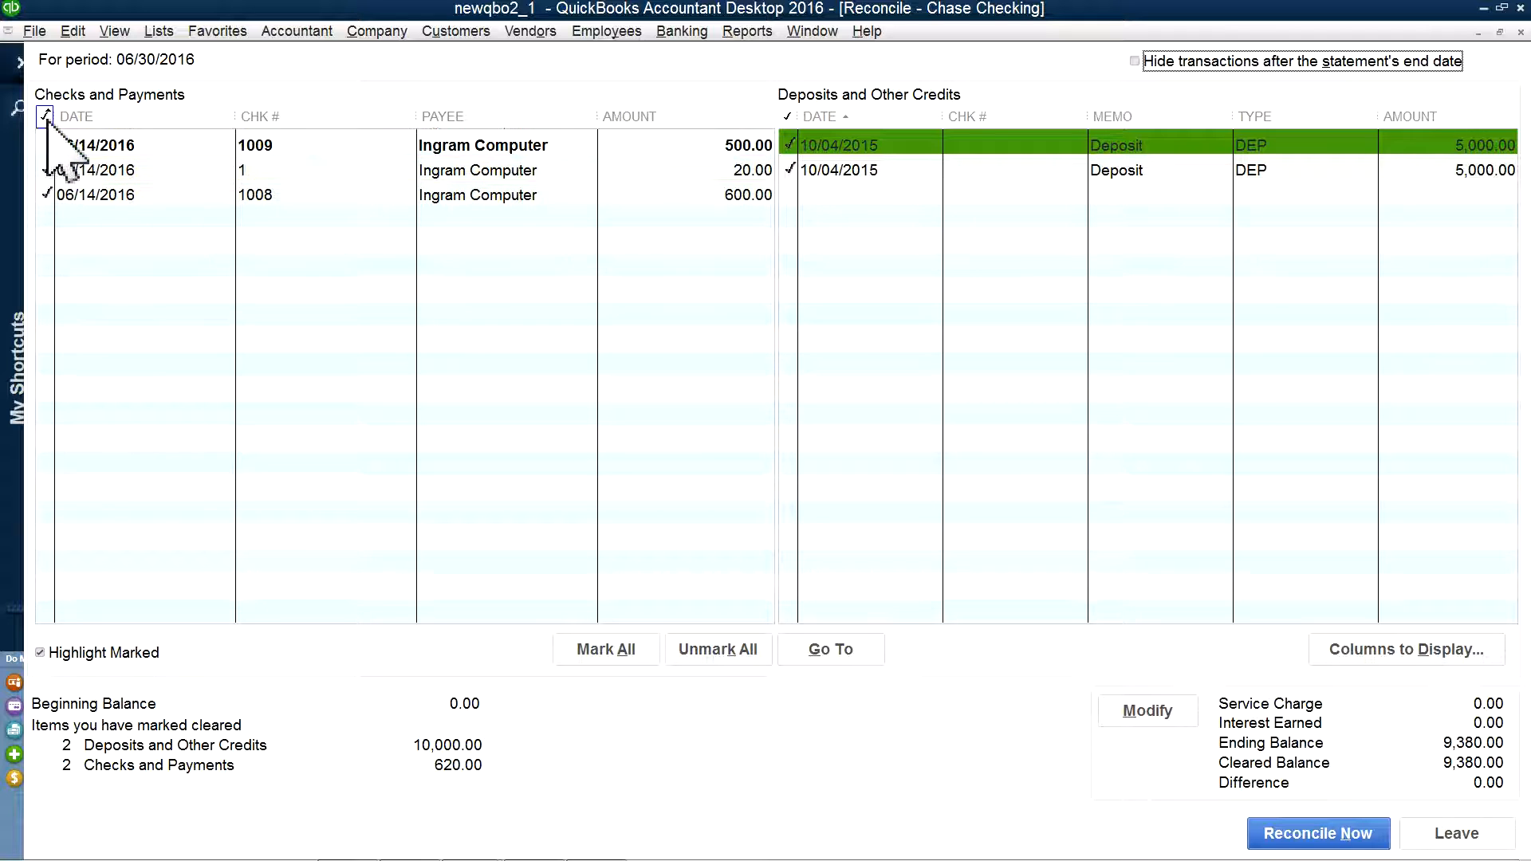
left_click(45, 116)
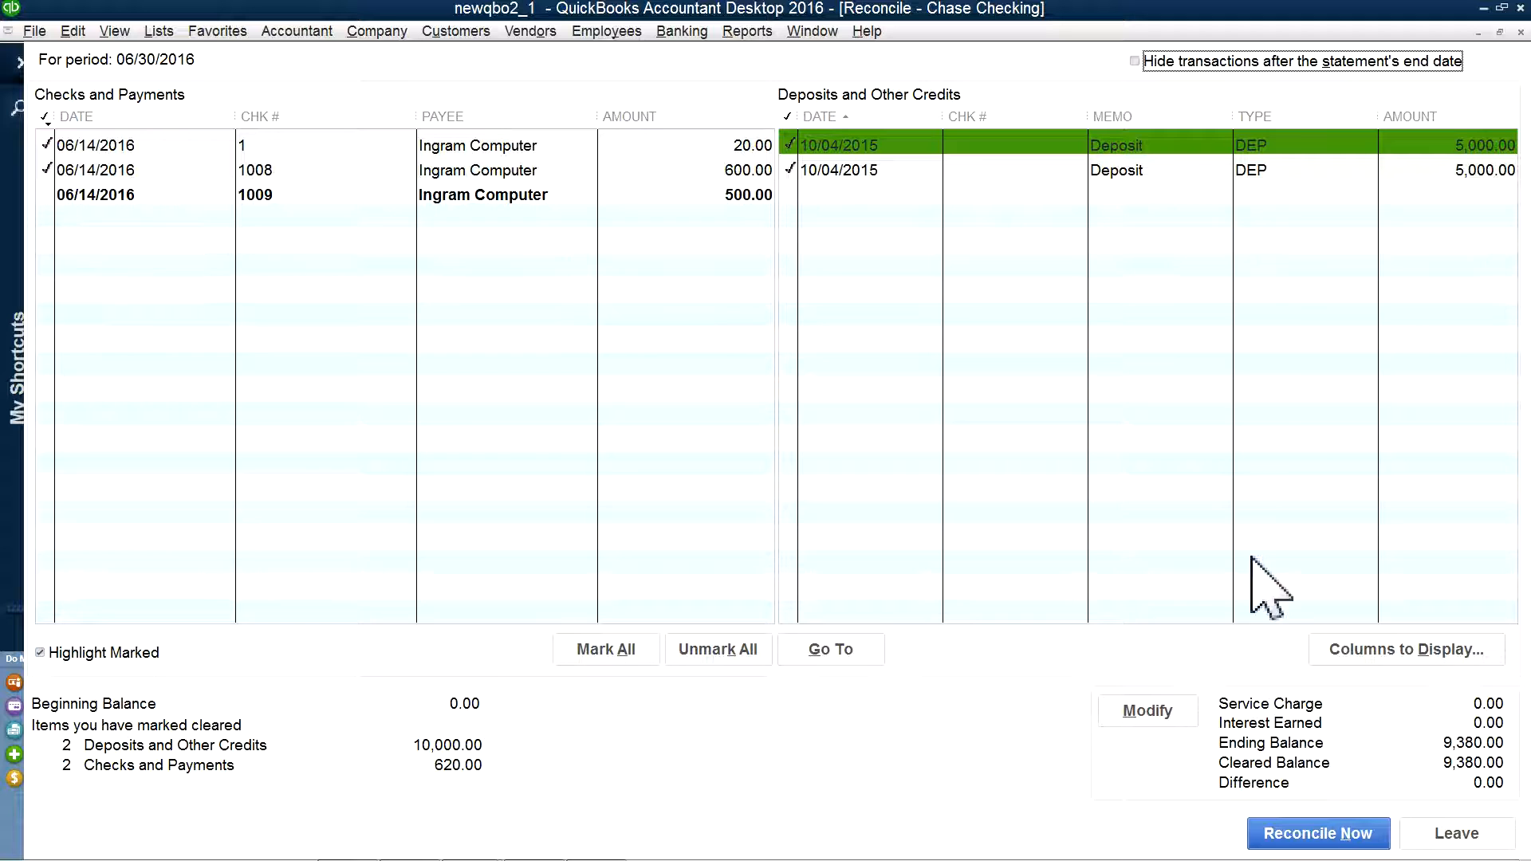
Step: Complete the Chase Checking reconciliation and display both the summary and detail reports, dismissing the report information message
left_click(1314, 837)
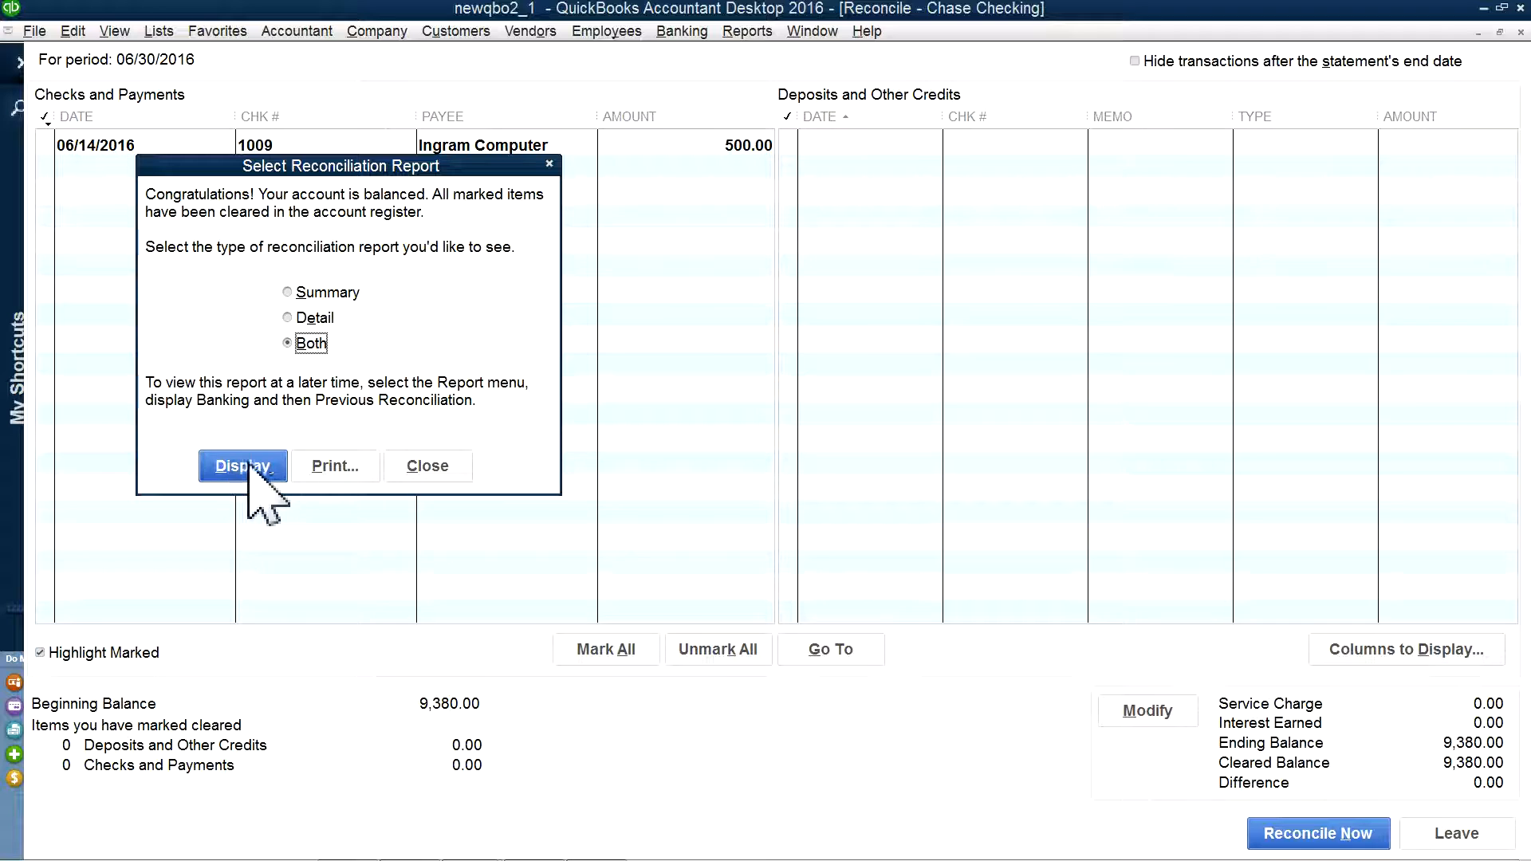
left_click(263, 466)
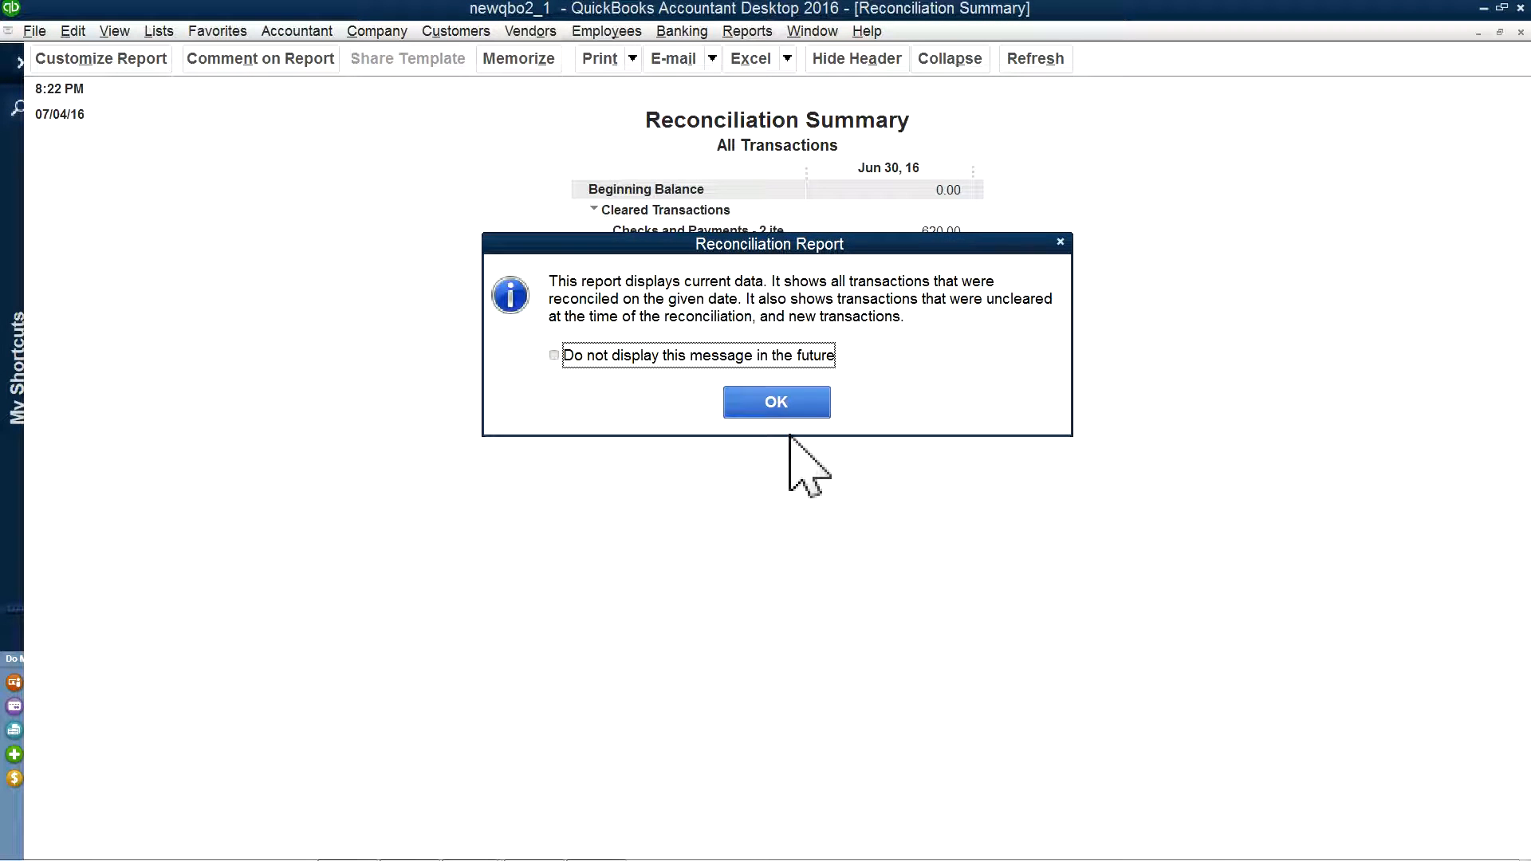
left_click(789, 411)
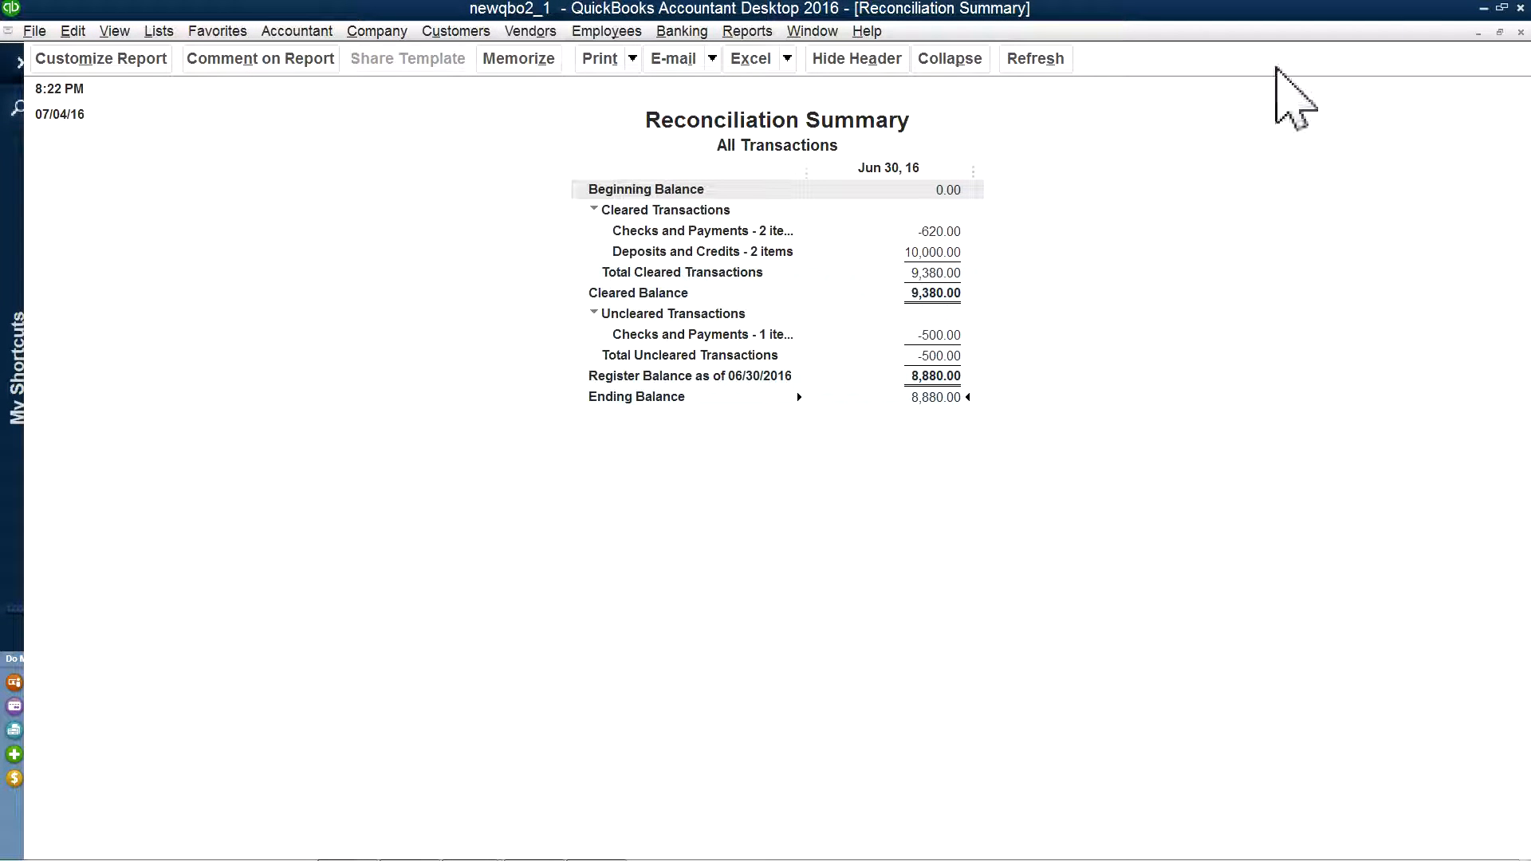
Step: Close the reconciliation summary and detail reports, and display the General Ledger report
left_click(1520, 32)
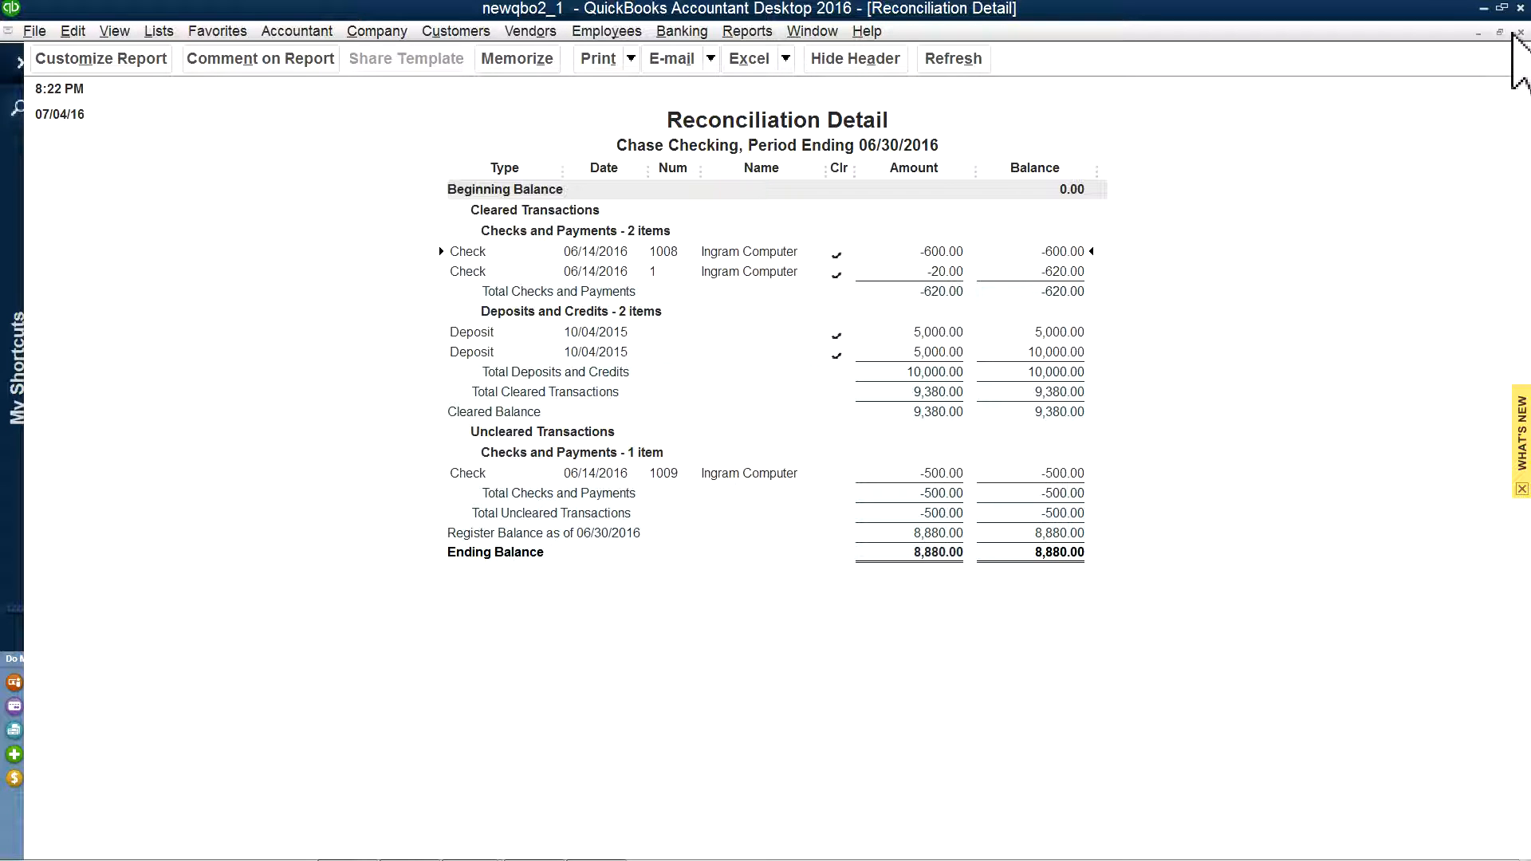
left_click(1521, 32)
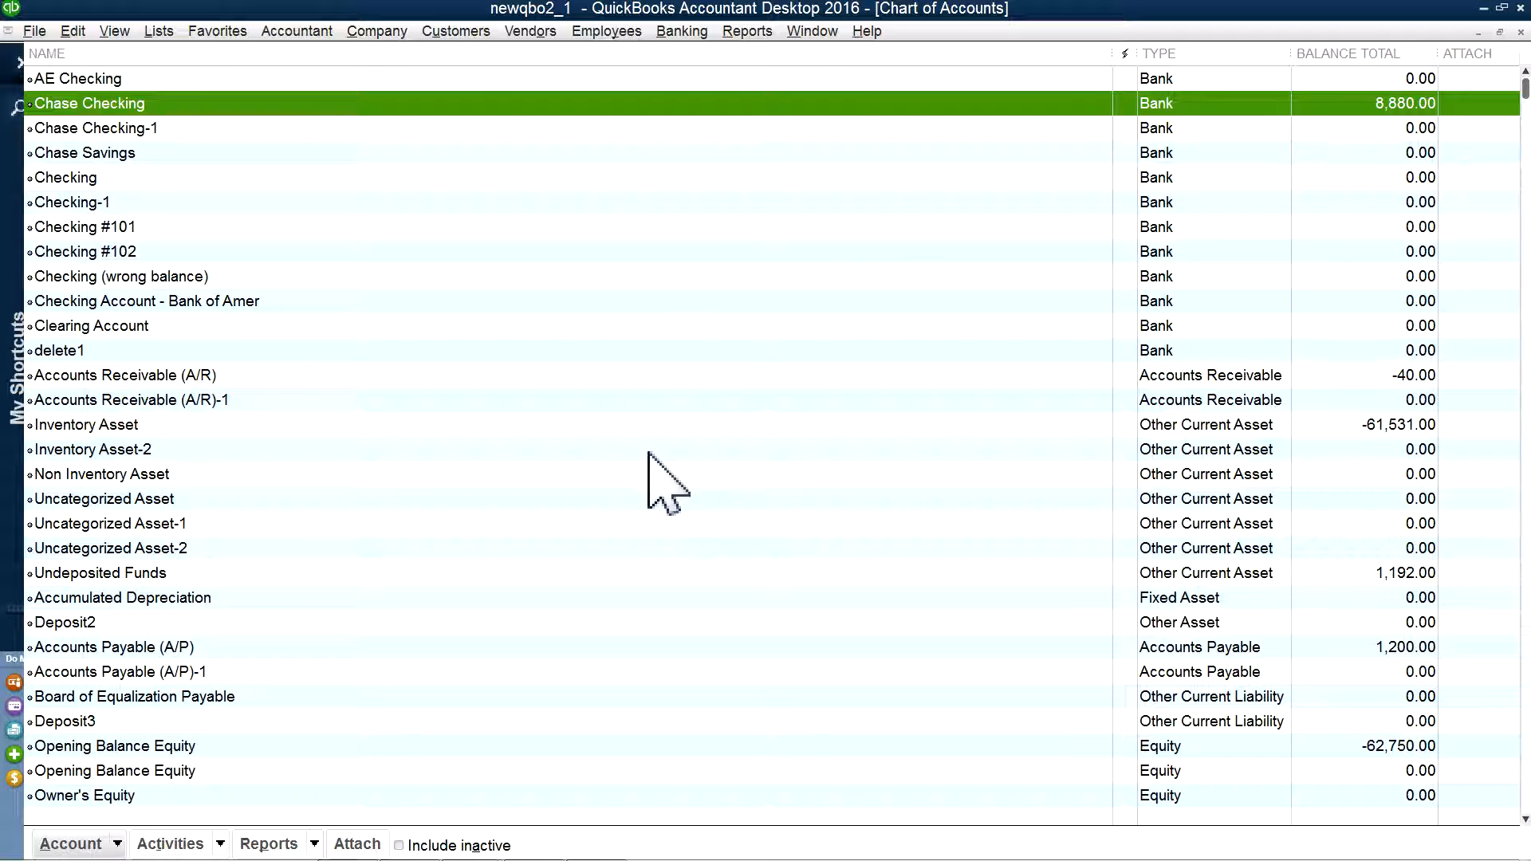
left_click(746, 32)
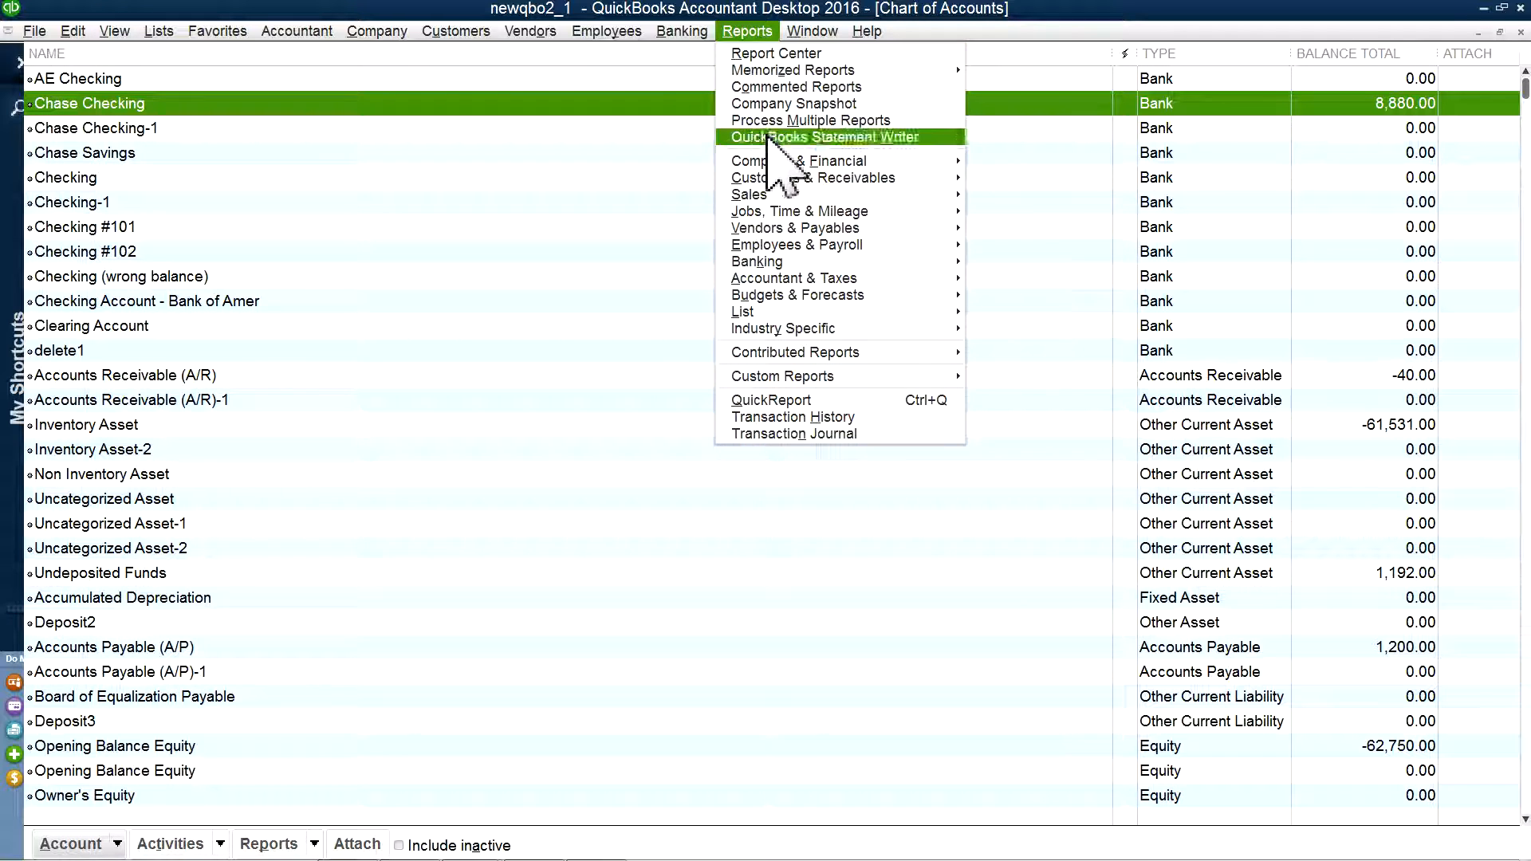
mouse_move(772, 195)
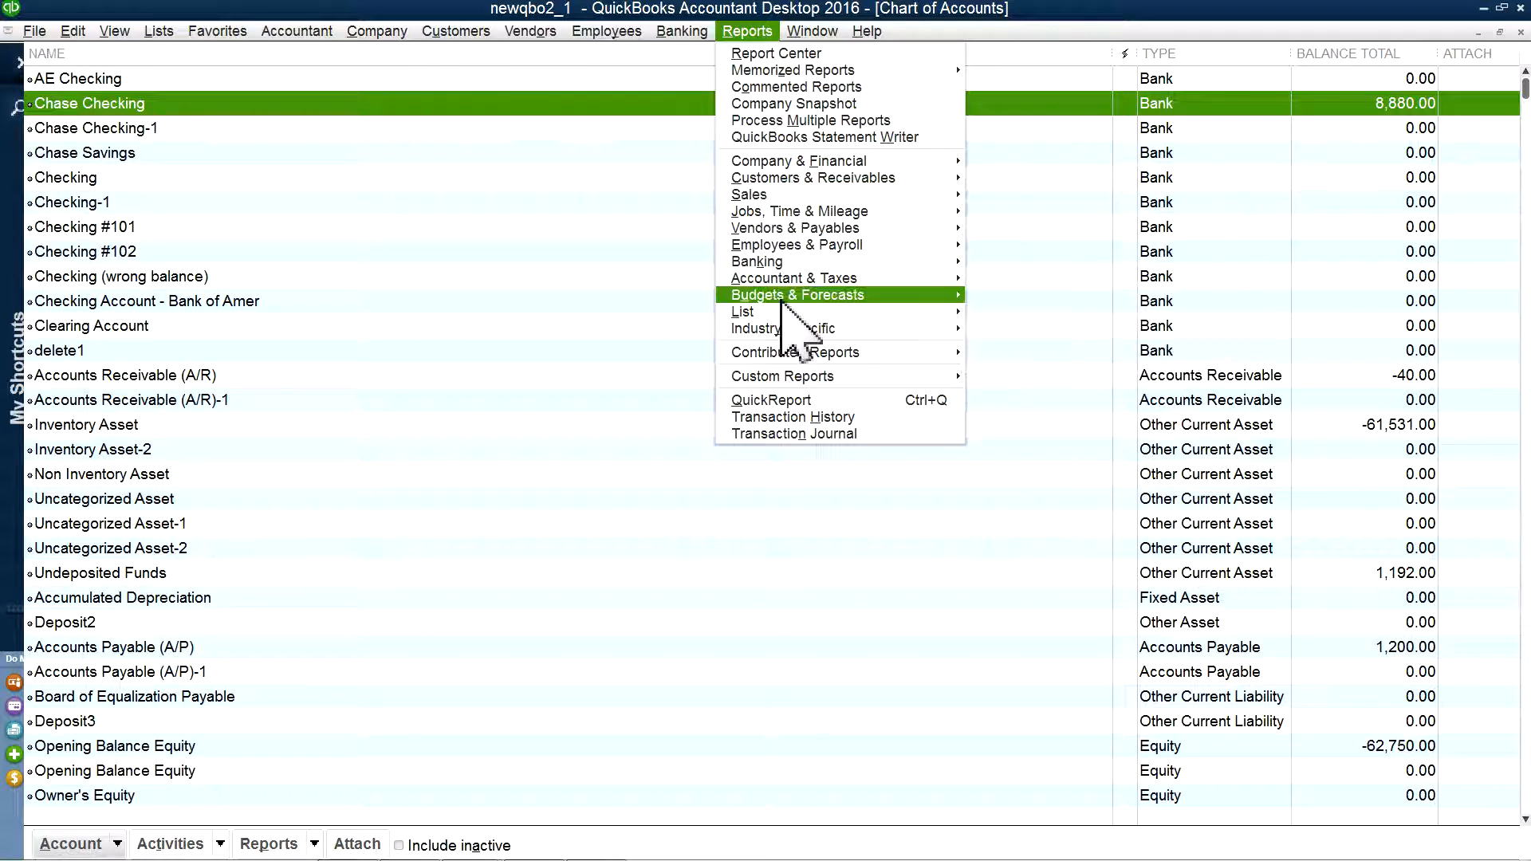
mouse_move(838, 279)
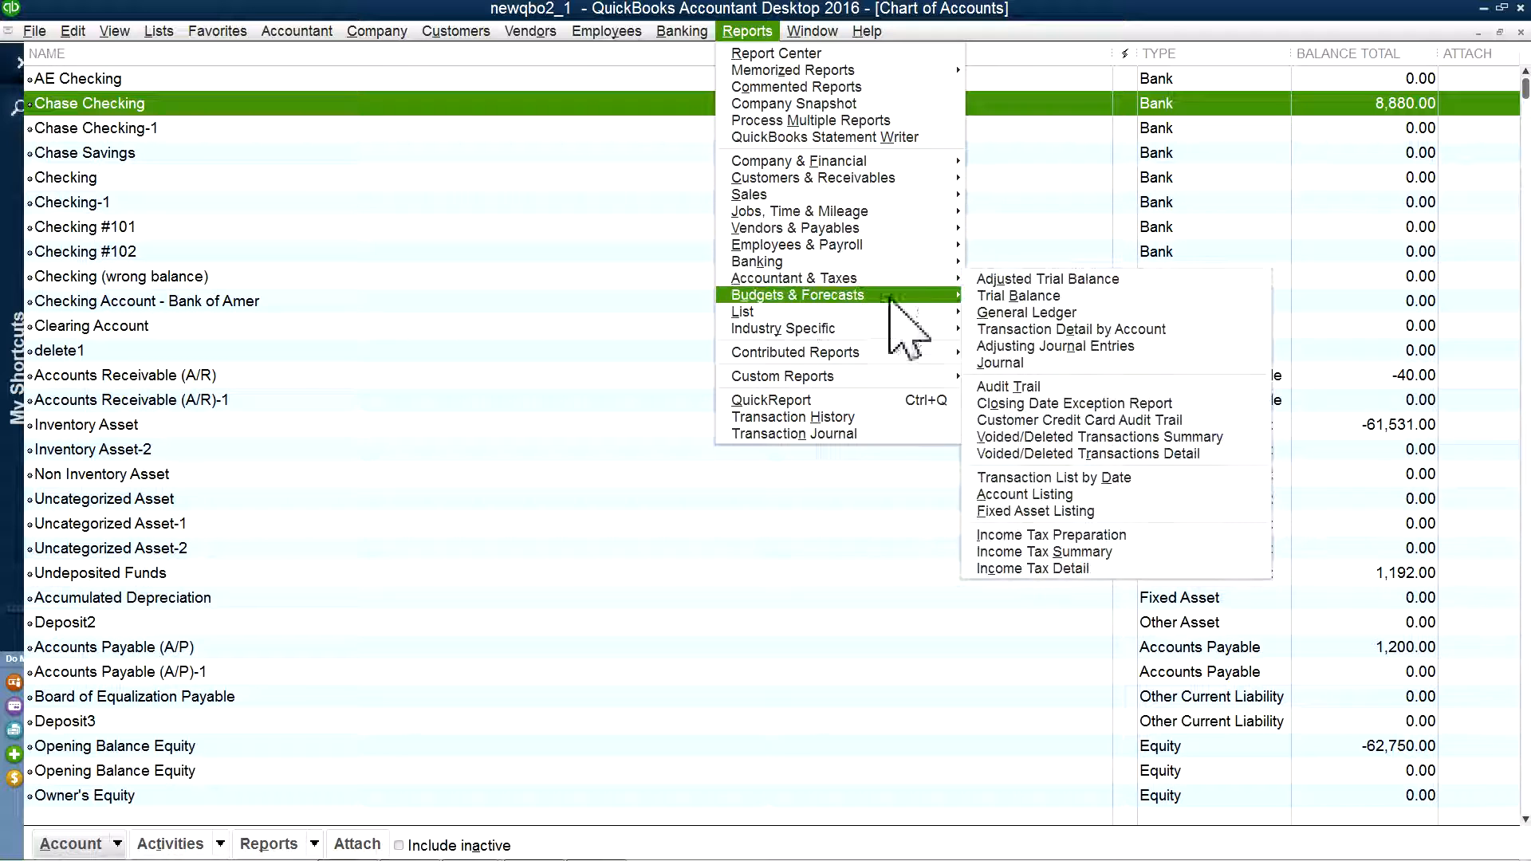
left_click(1007, 313)
left_click(809, 437)
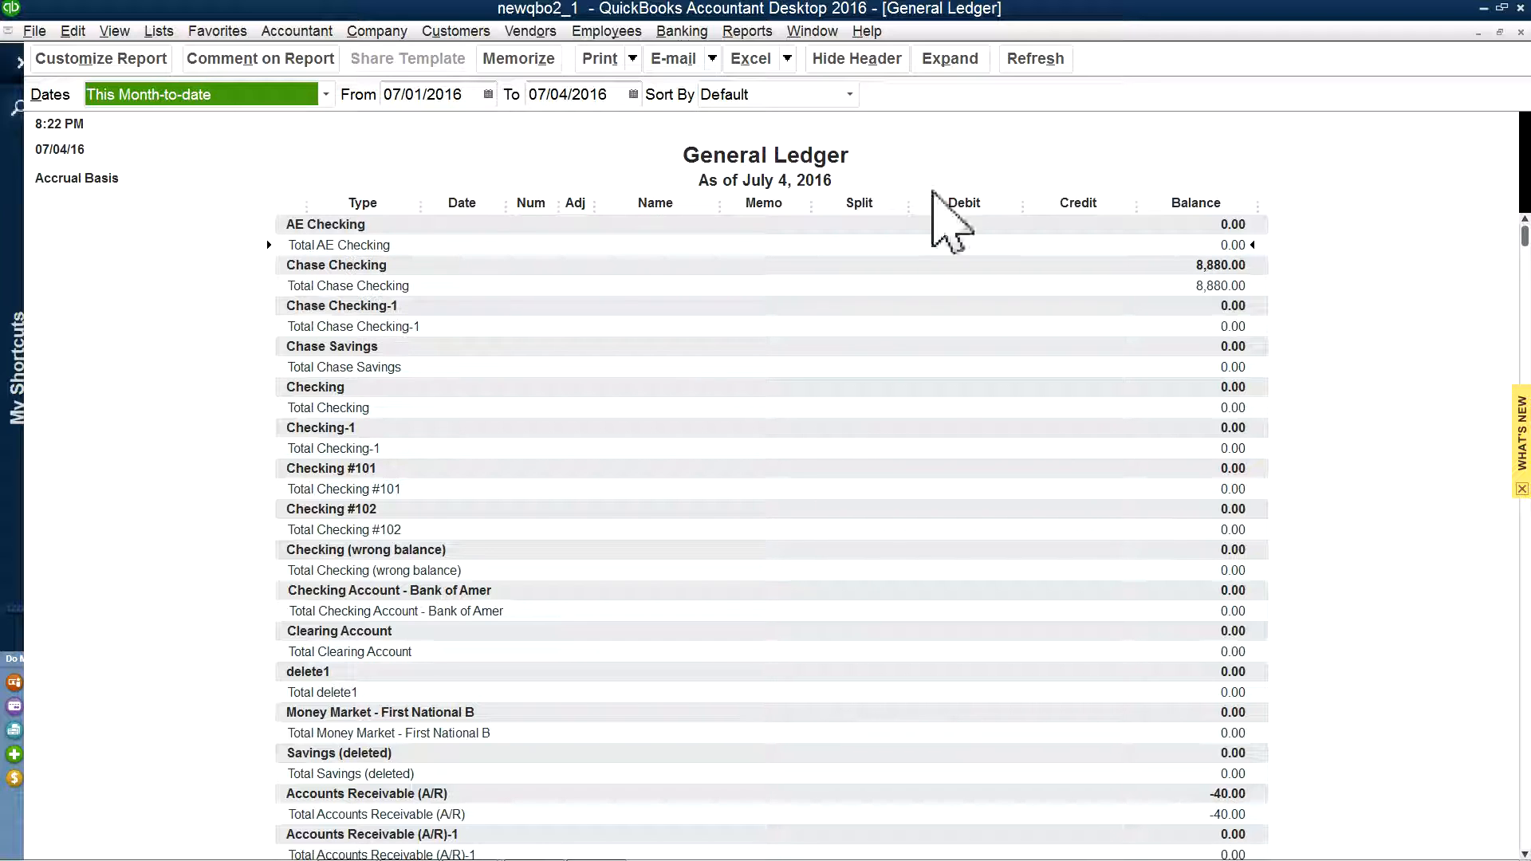
left_click(706, 171)
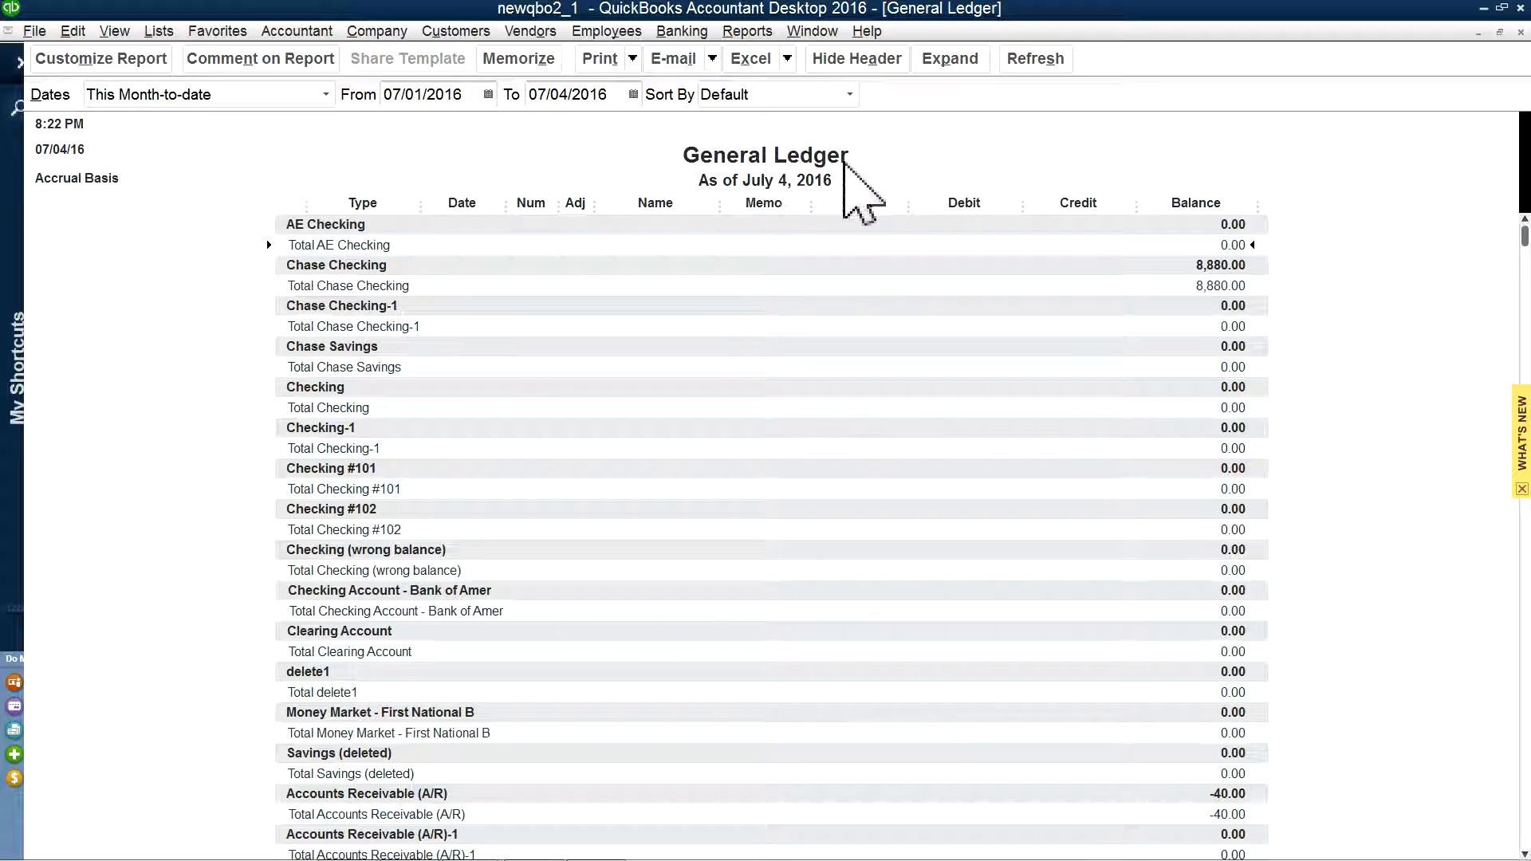
Step: Switch to QuickBooks Online in the browser, search the reports for "GEN" and open the General Ledger report
mouse_move(413, 855)
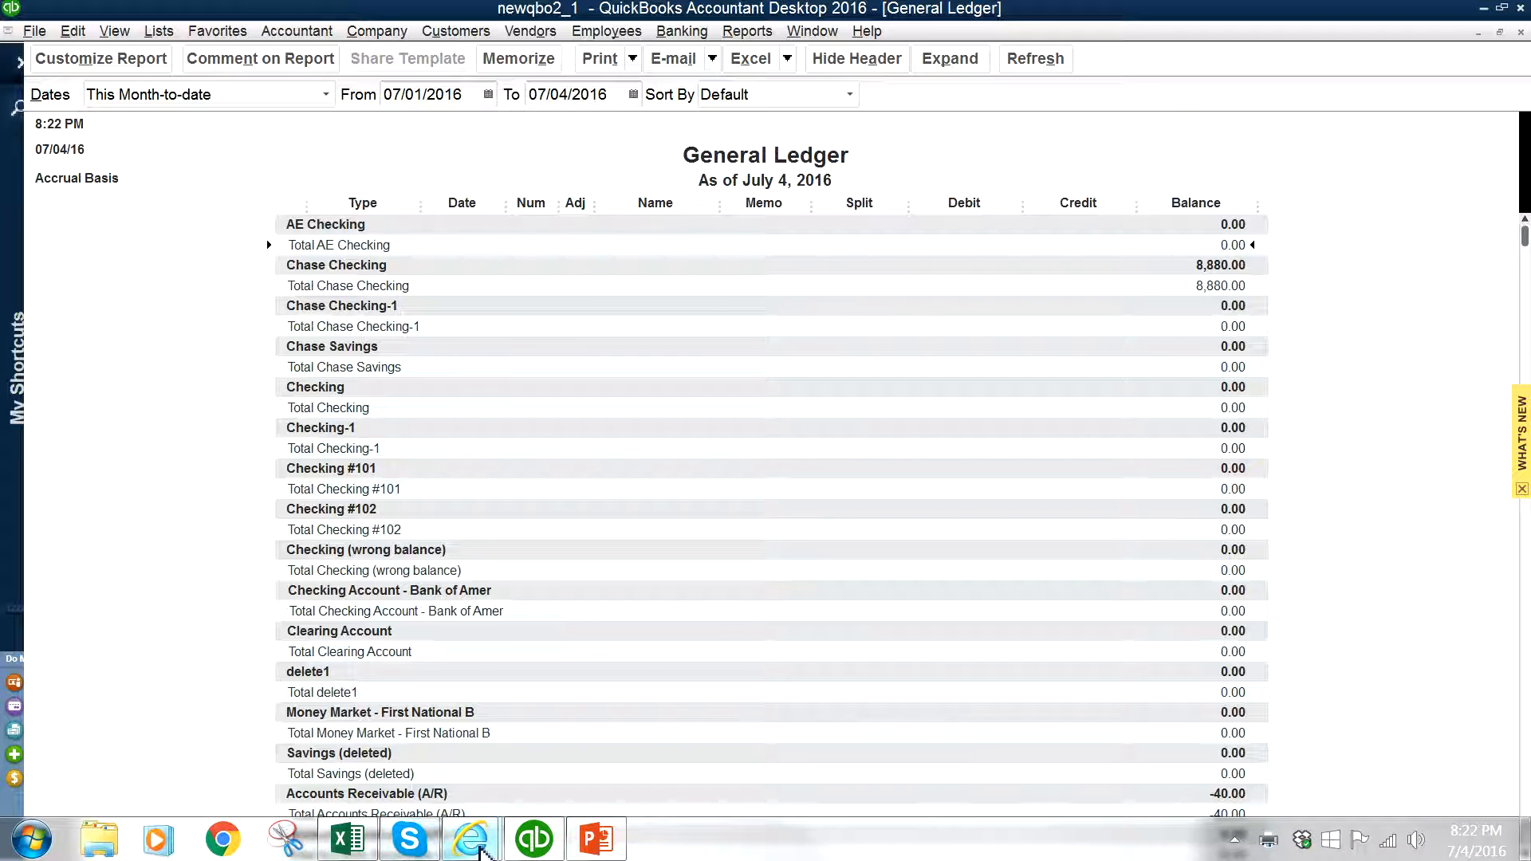
mouse_move(479, 850)
left_click(523, 778)
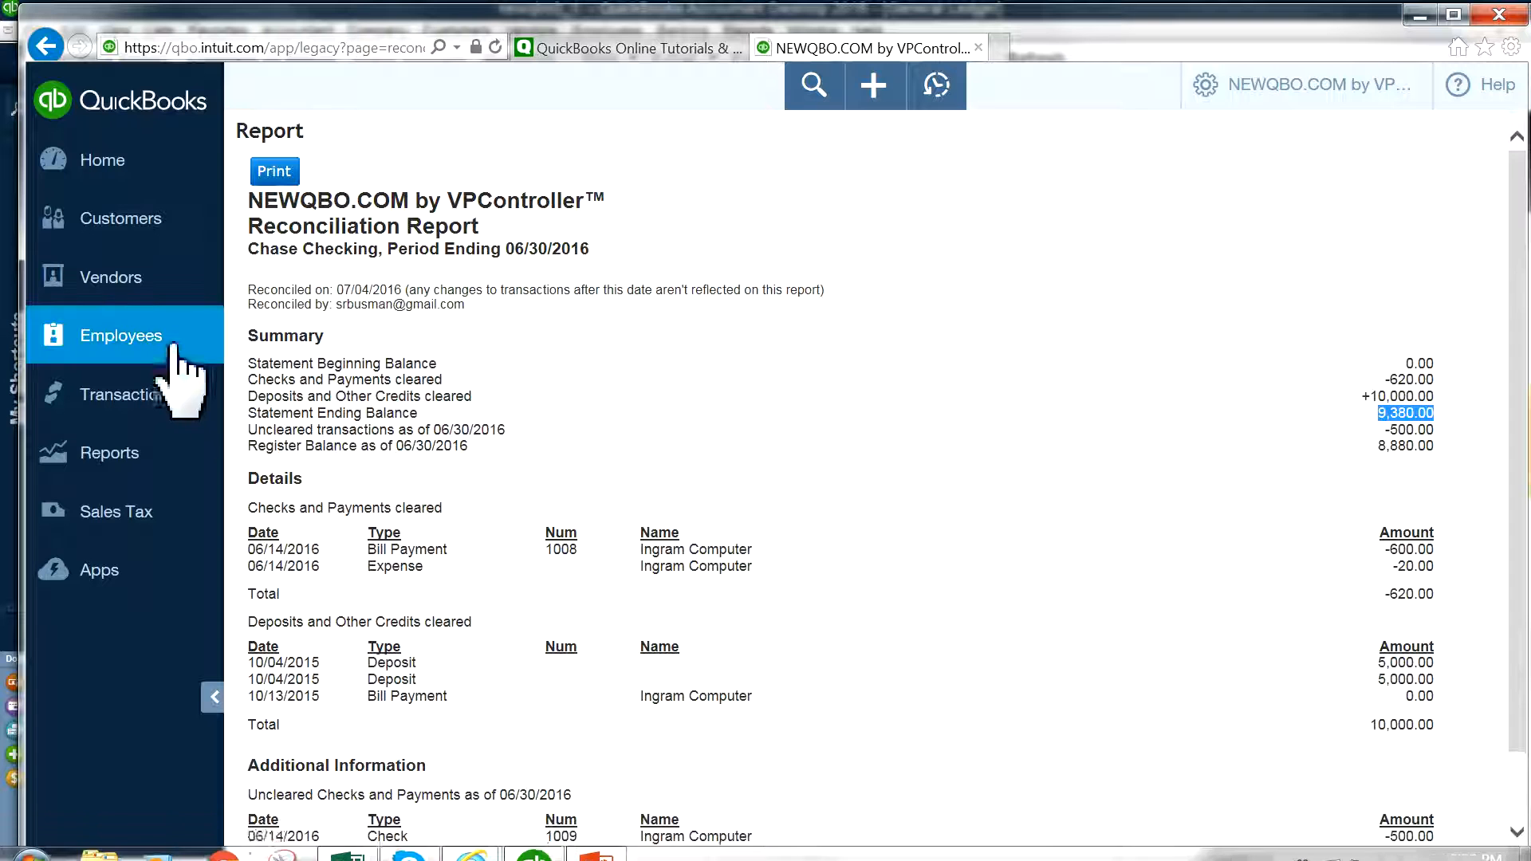
left_click(153, 461)
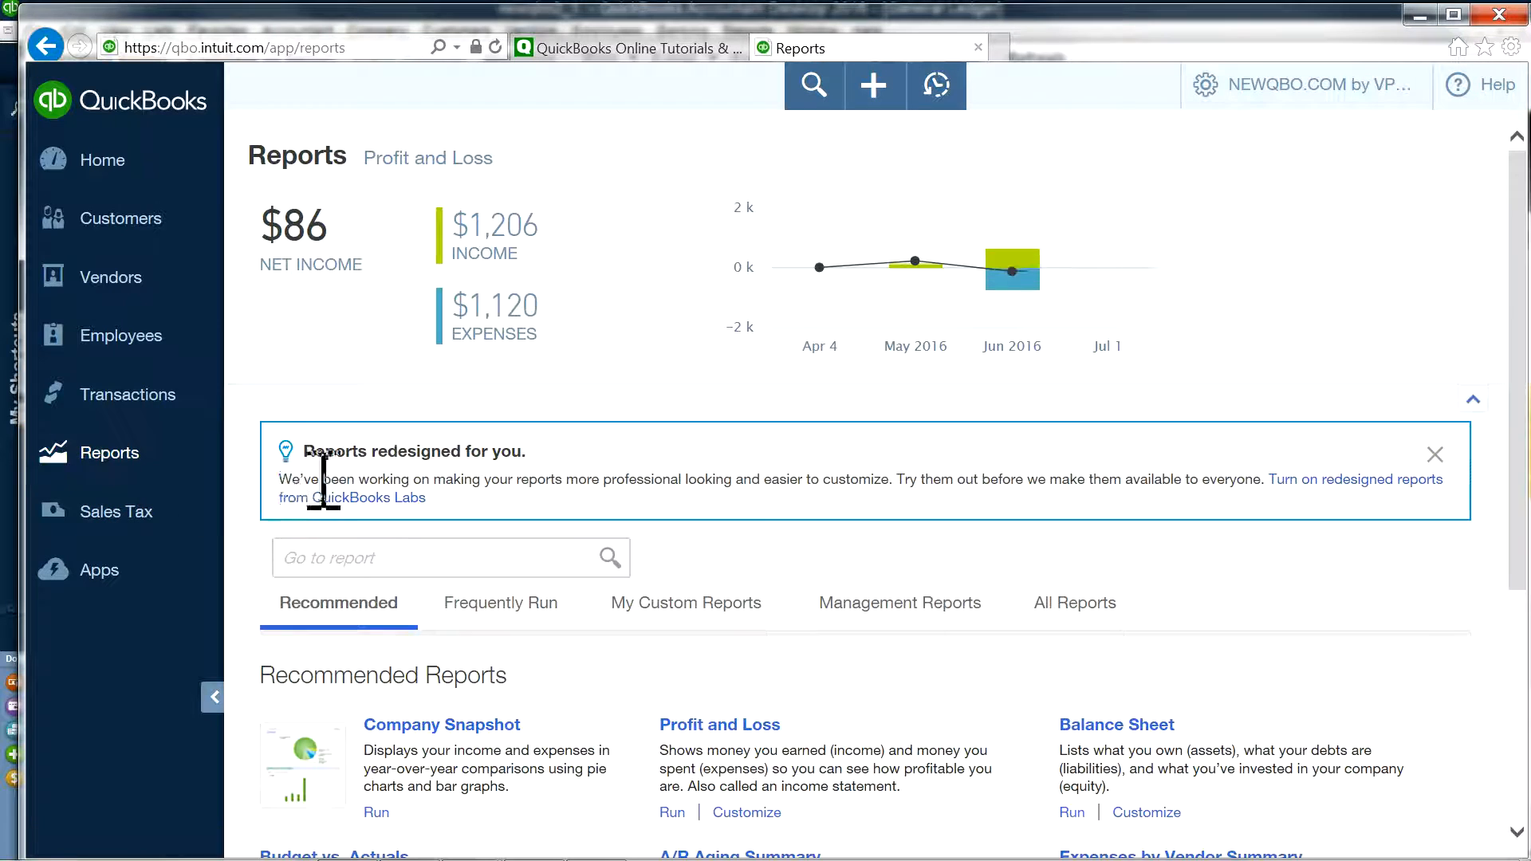
left_click(370, 556)
type("G")
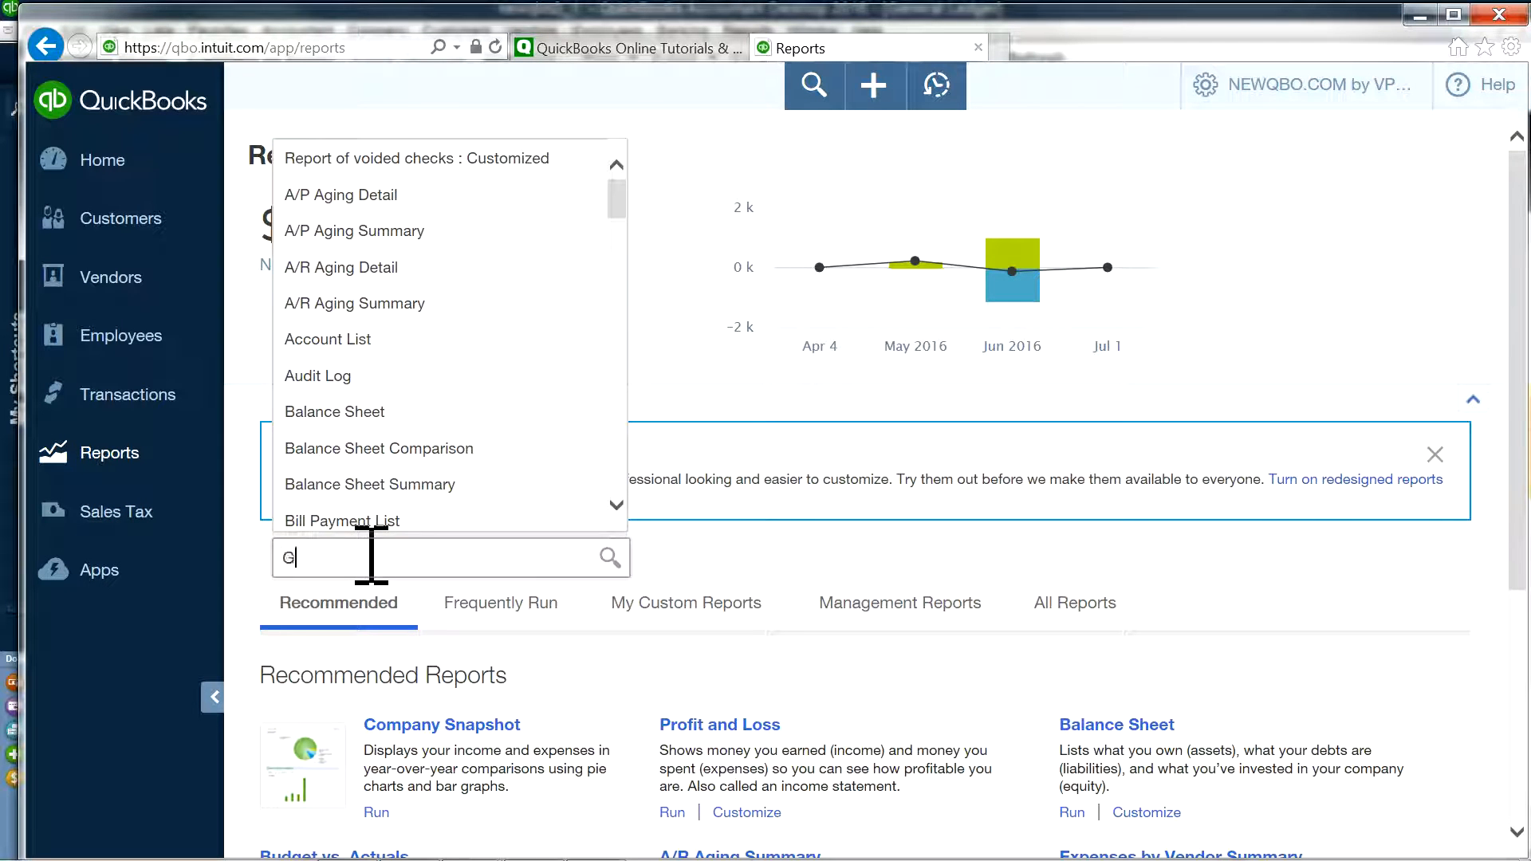
type("EN")
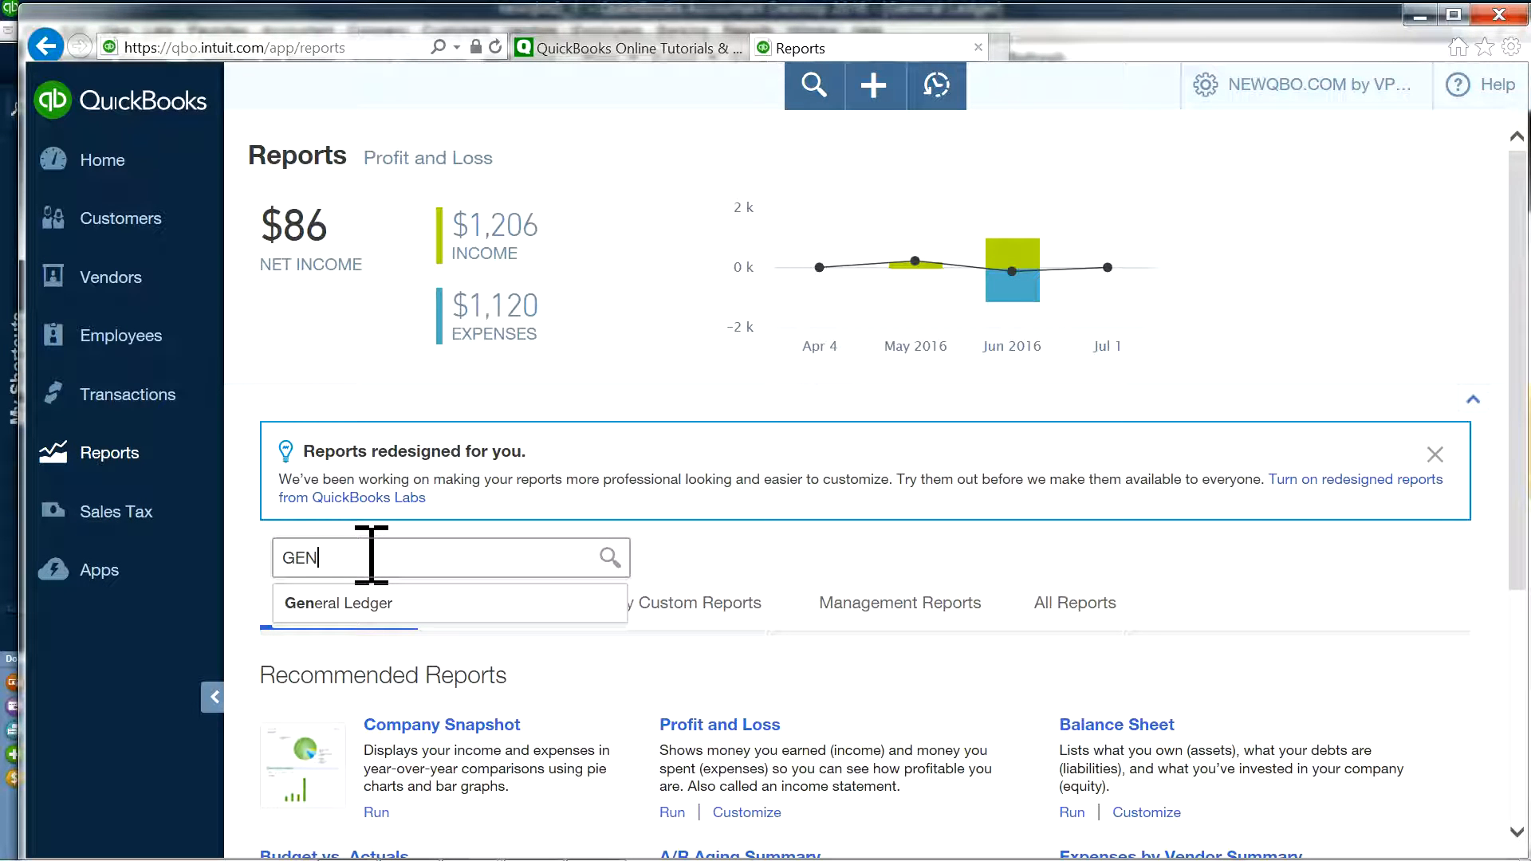
left_click(385, 606)
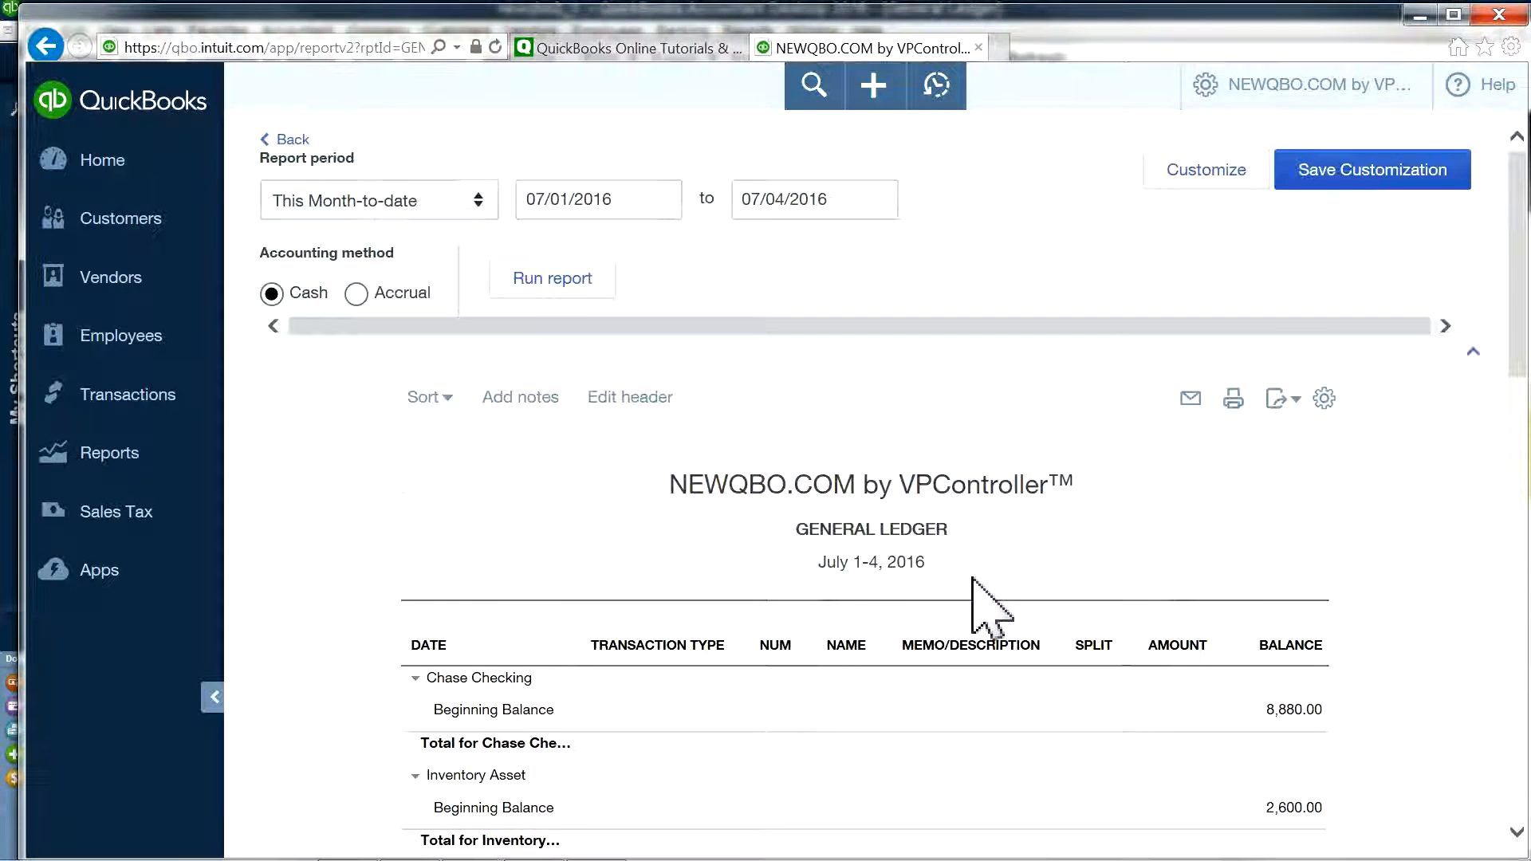
Step: Run the General Ledger report for All Dates on the Accrual basis and view its amount and balance columns
scroll(982, 606, "down", 5)
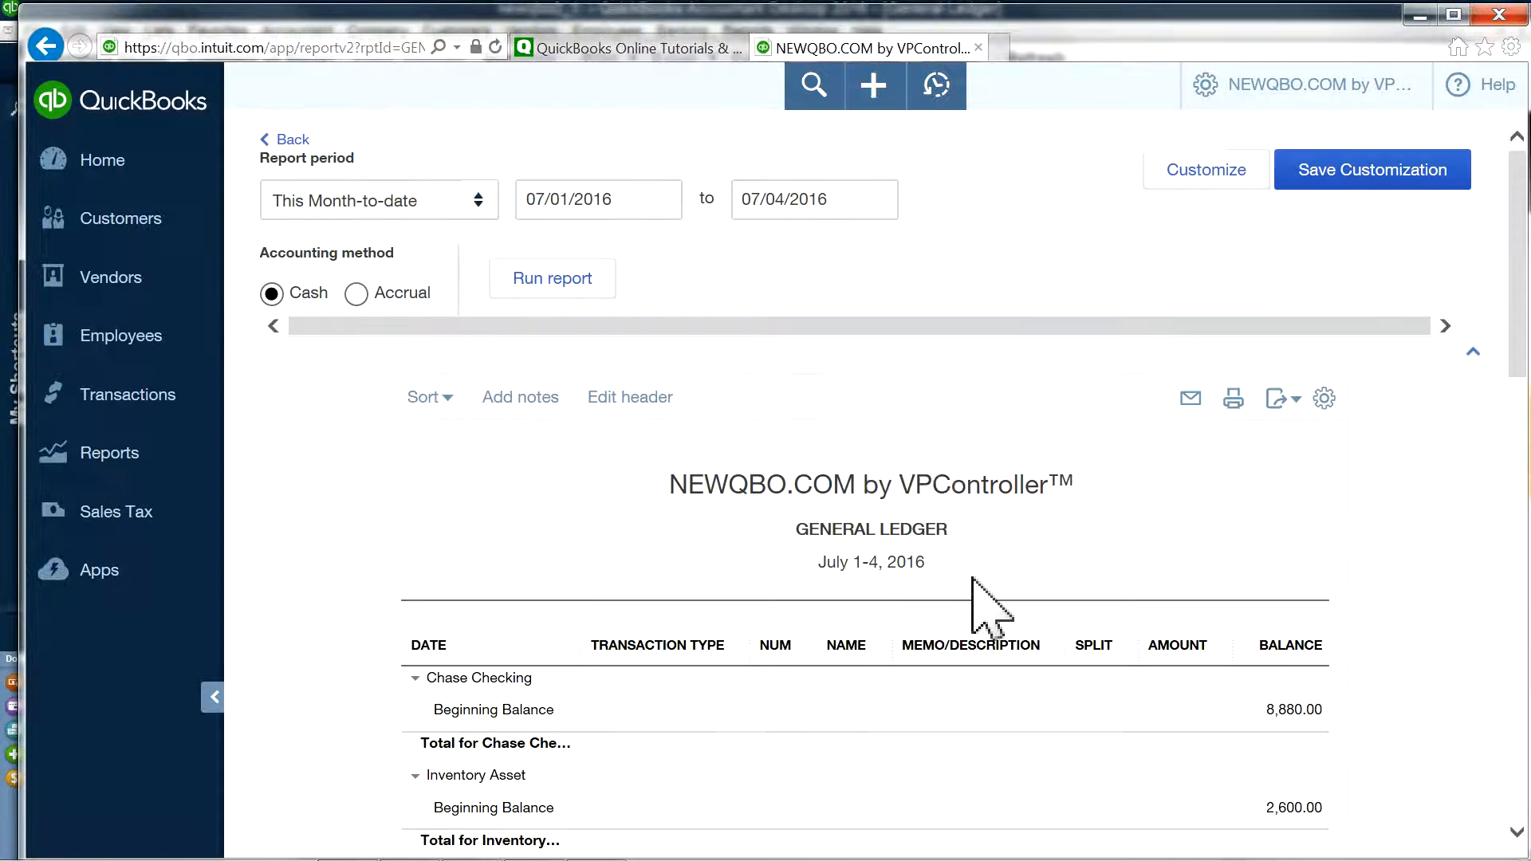
left_click(486, 209)
left_click(367, 337)
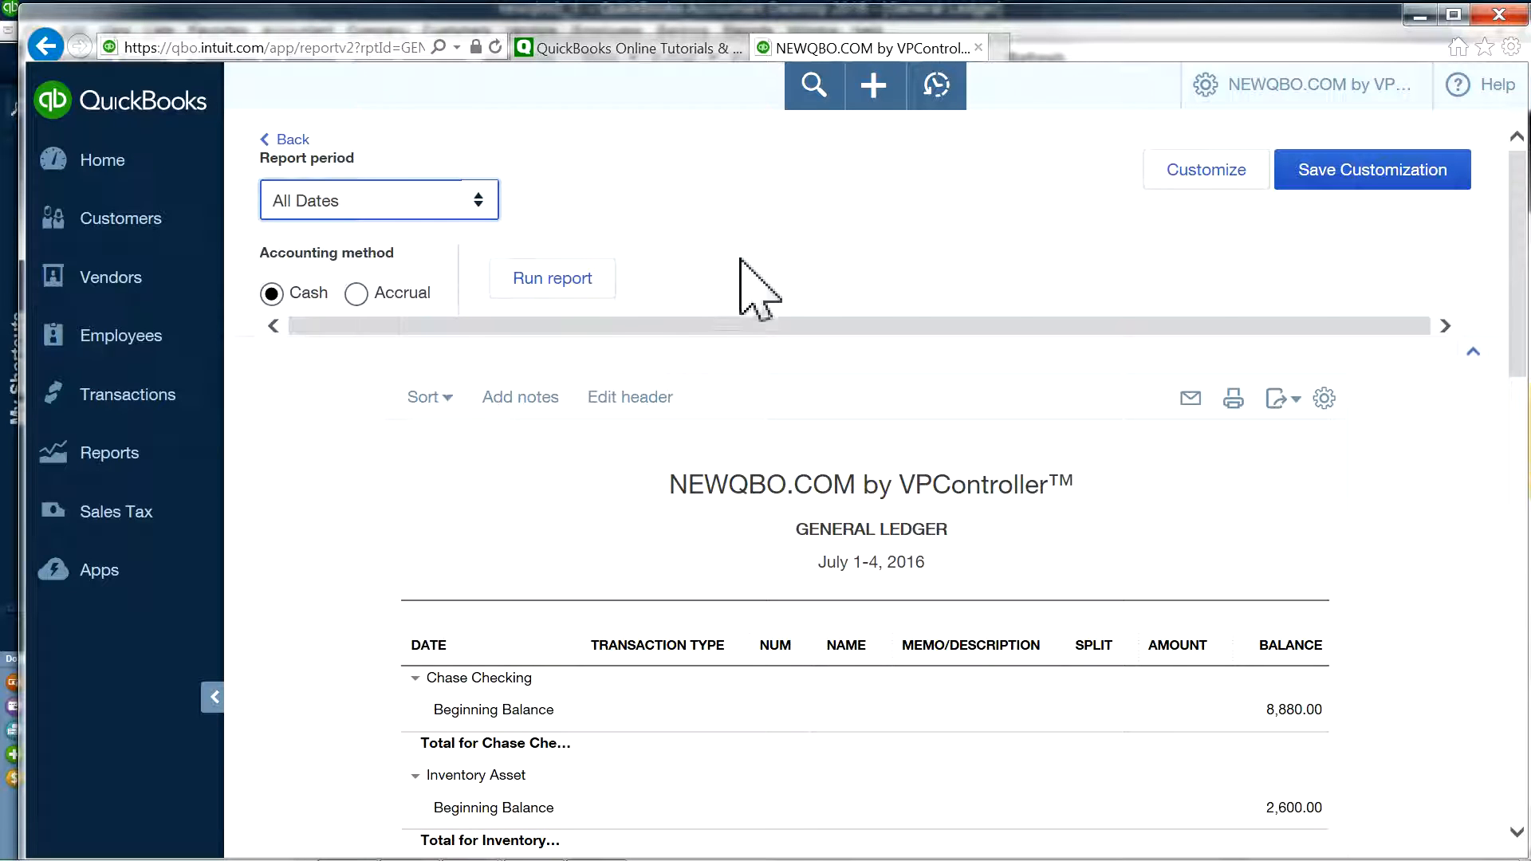
left_click(555, 289)
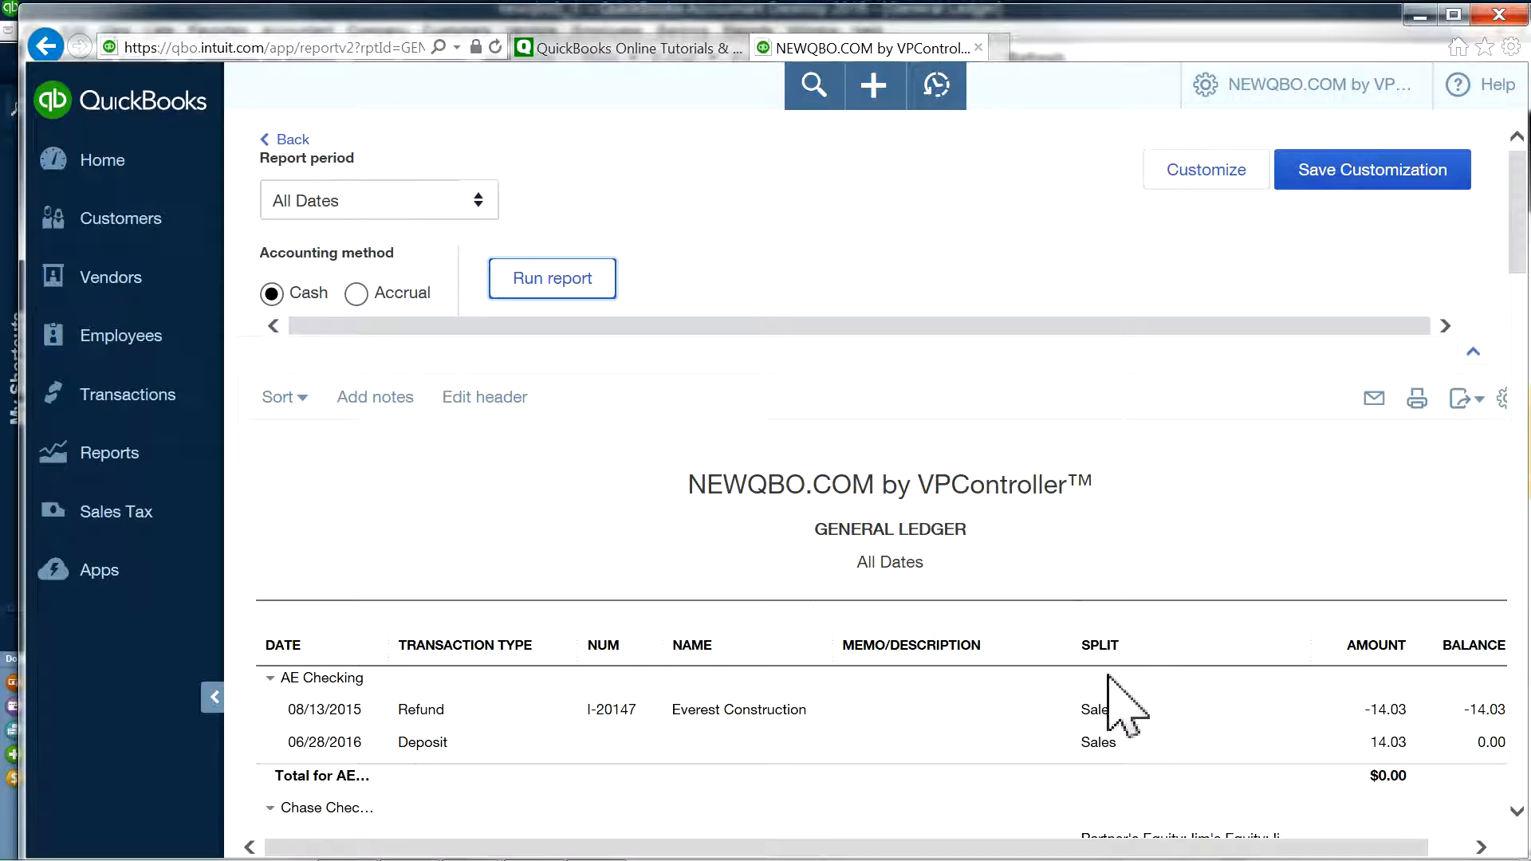
mouse_move(1107, 860)
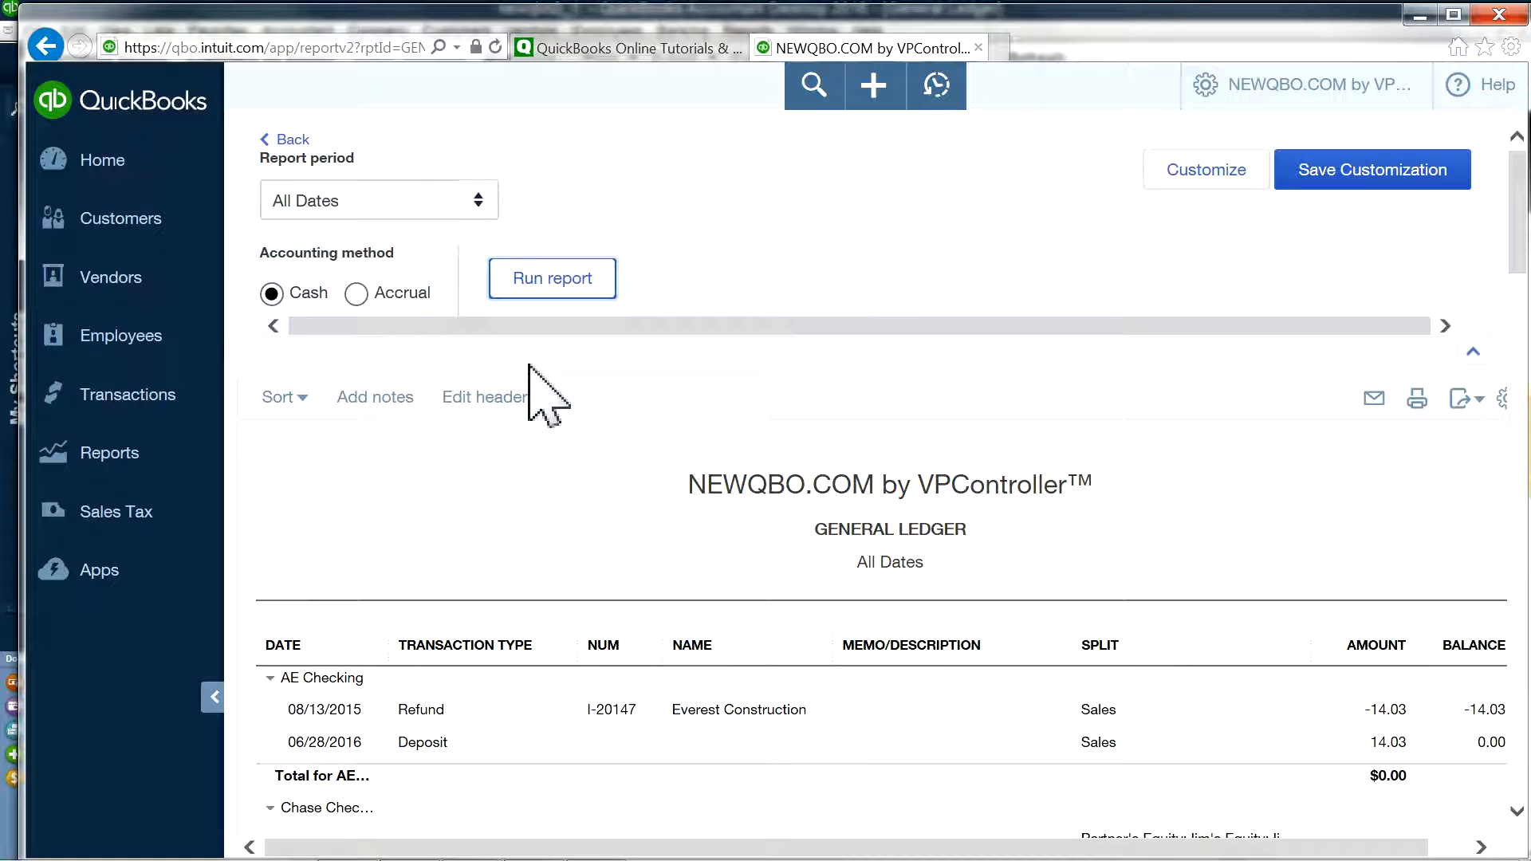
left_click(356, 293)
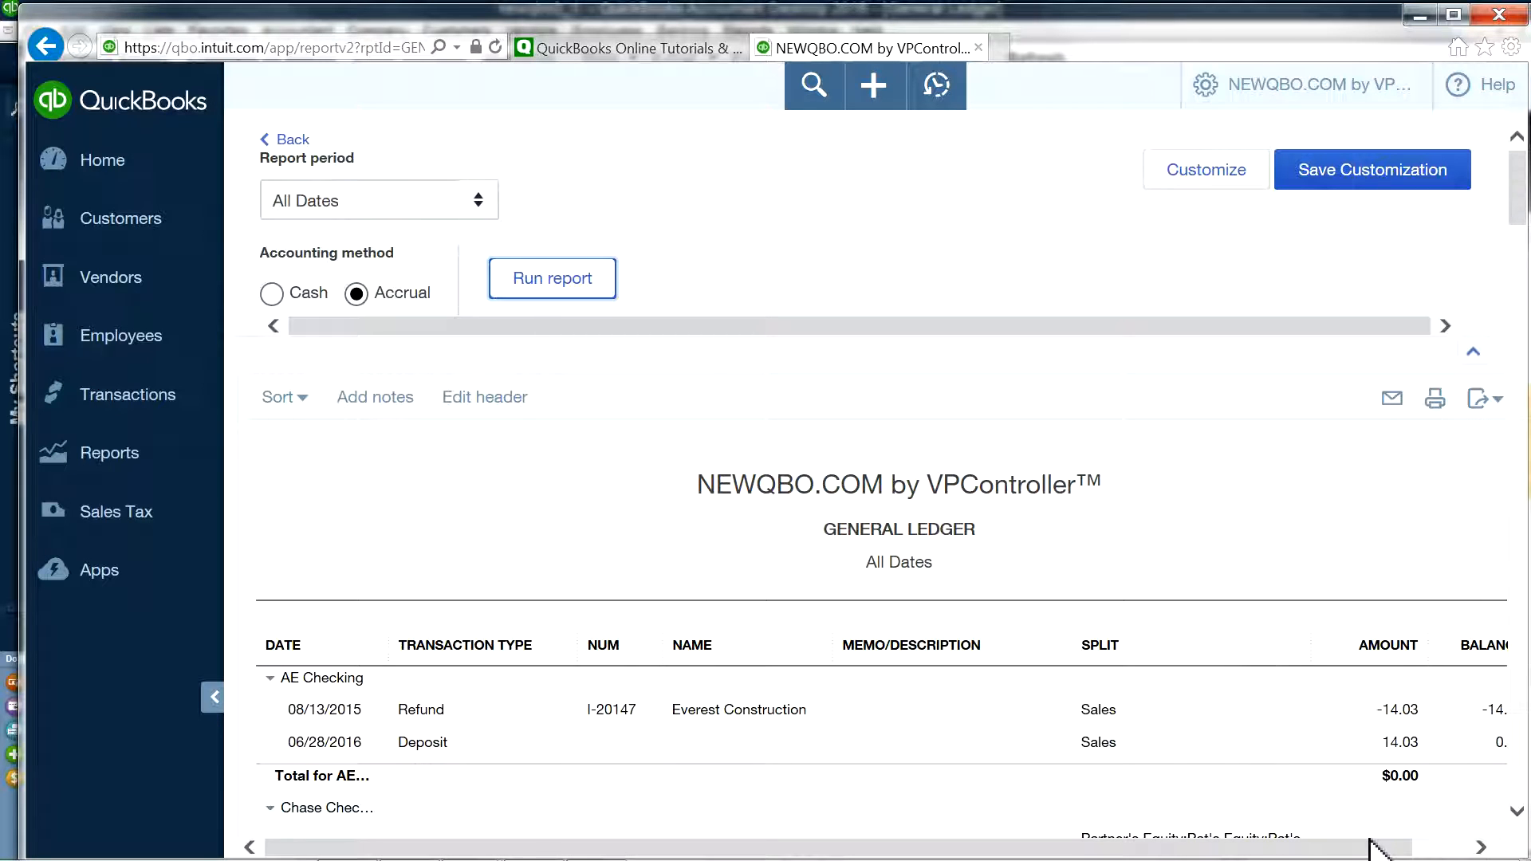
left_click(1444, 853)
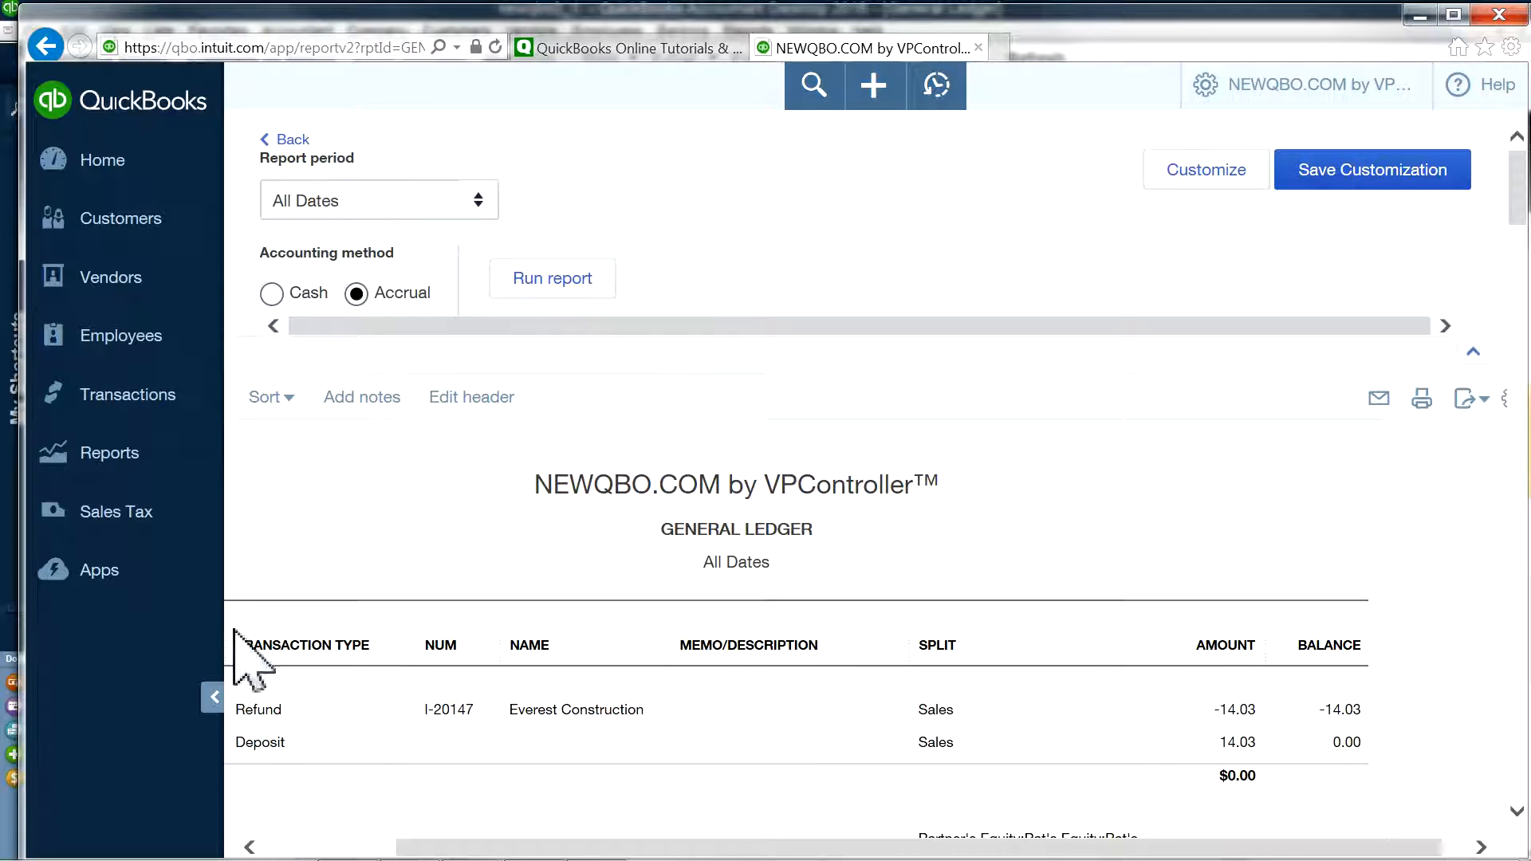
left_click(216, 698)
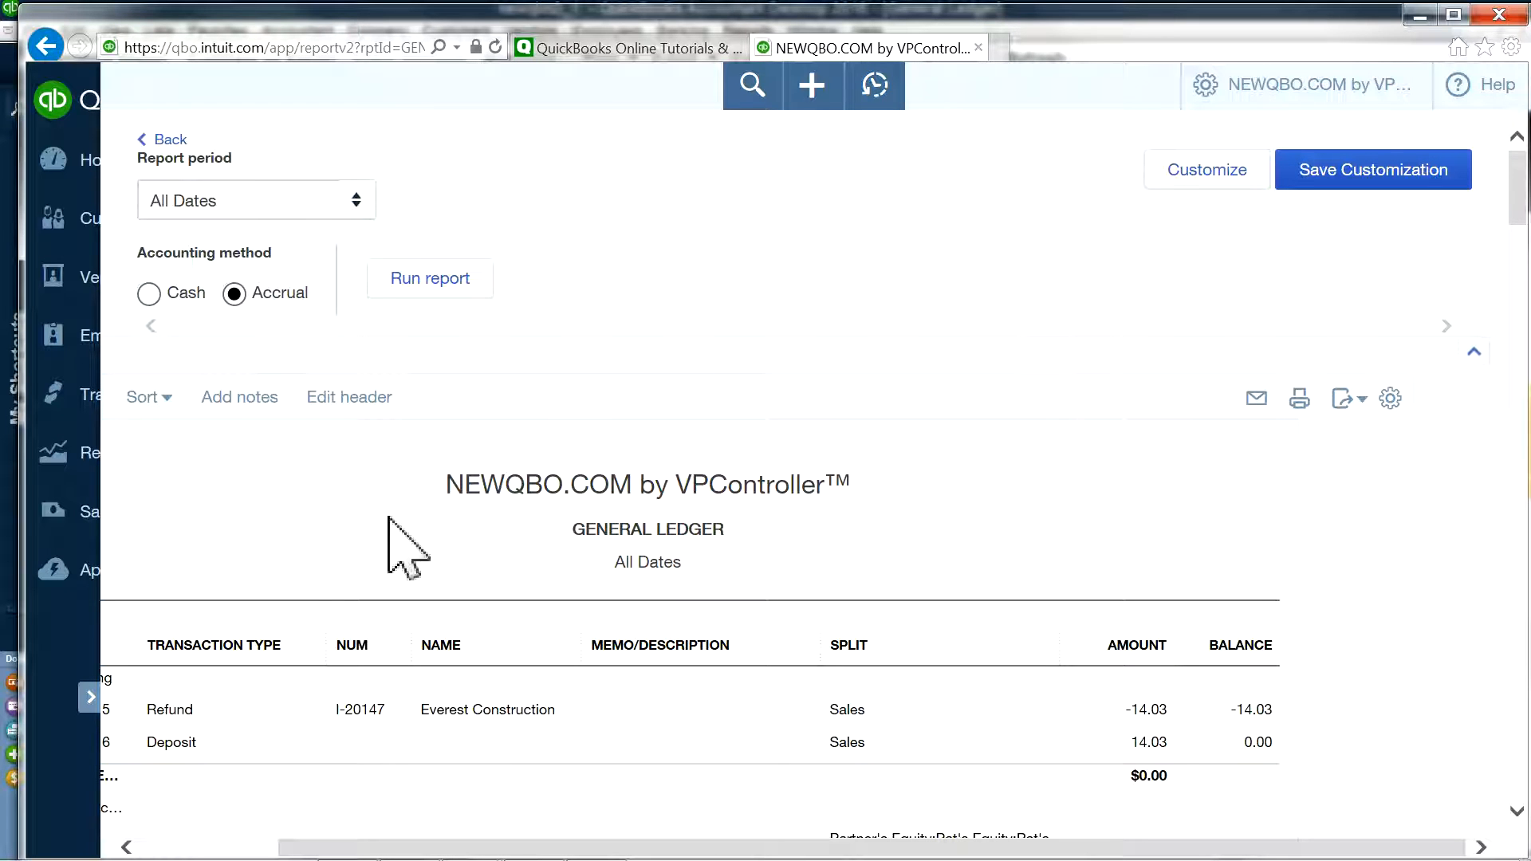
left_click(90, 698)
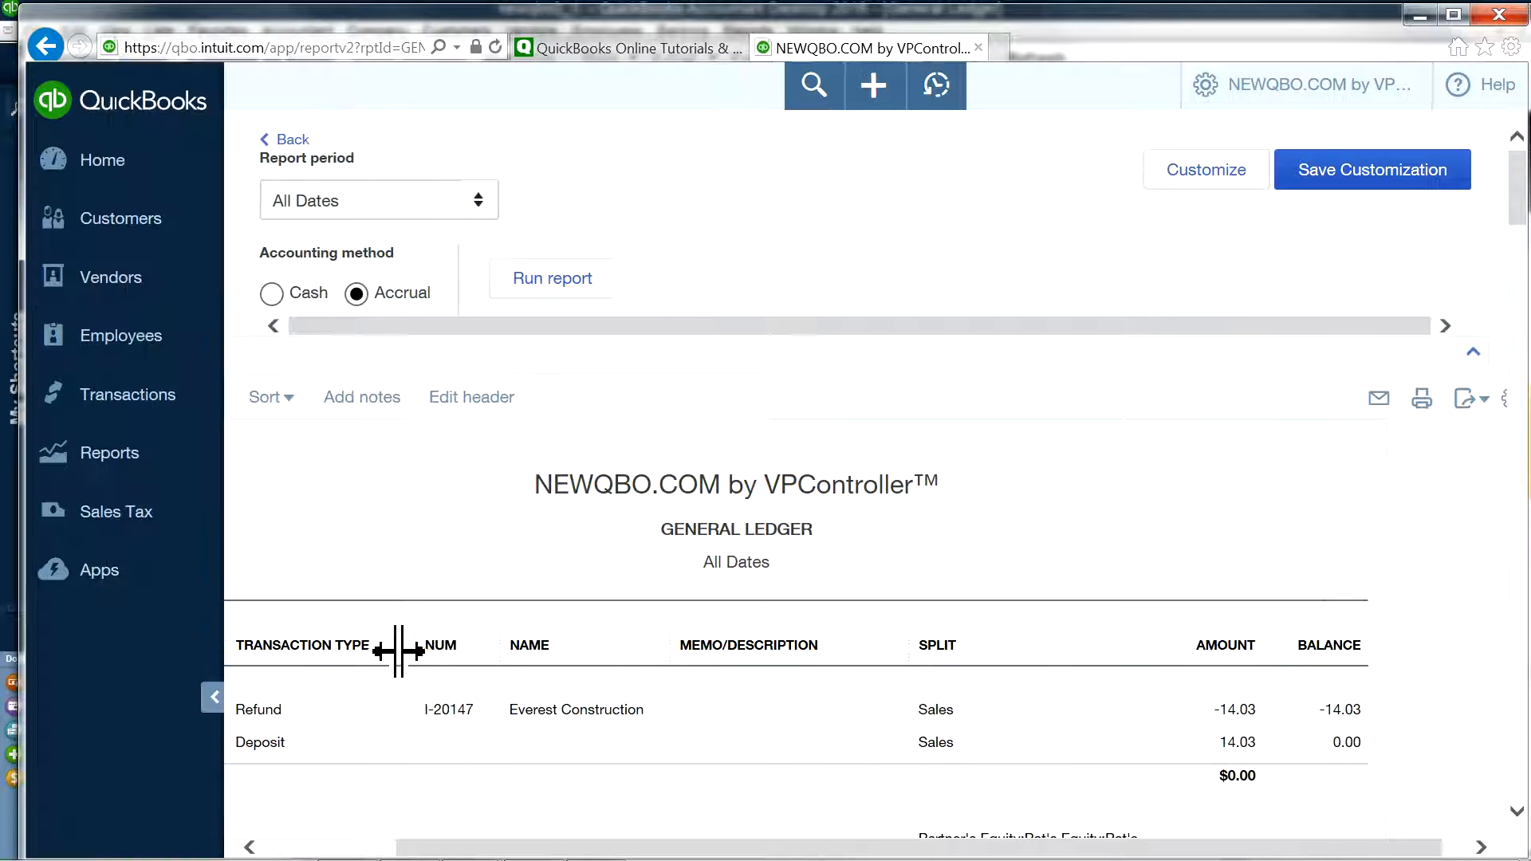
Step: View the recent estimates from a blank estimate, close it unsaved, and filter the customer list to those with open estimates
left_click(94, 159)
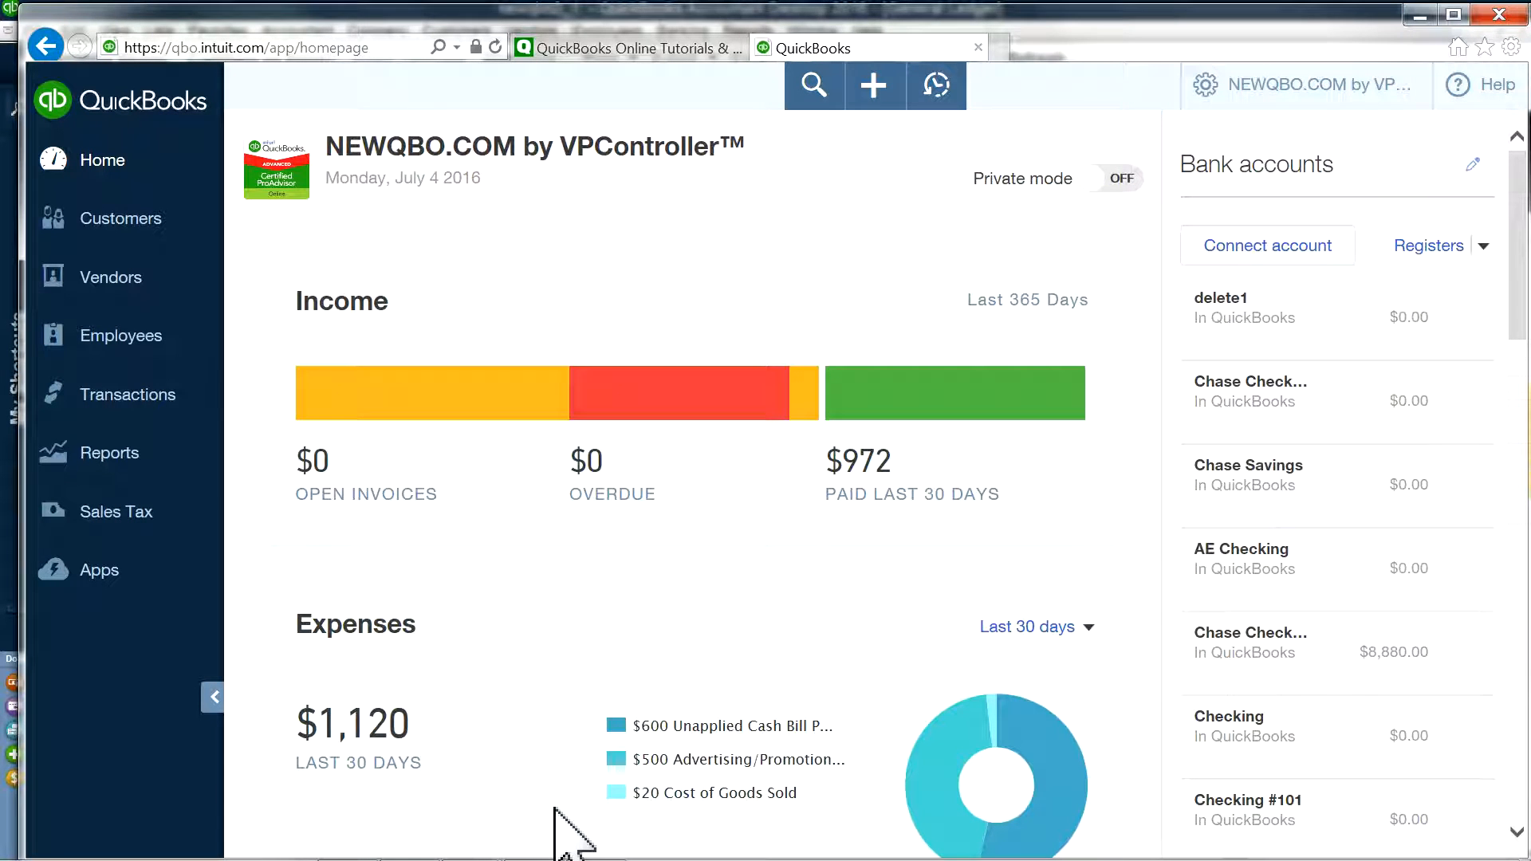
left_click(875, 80)
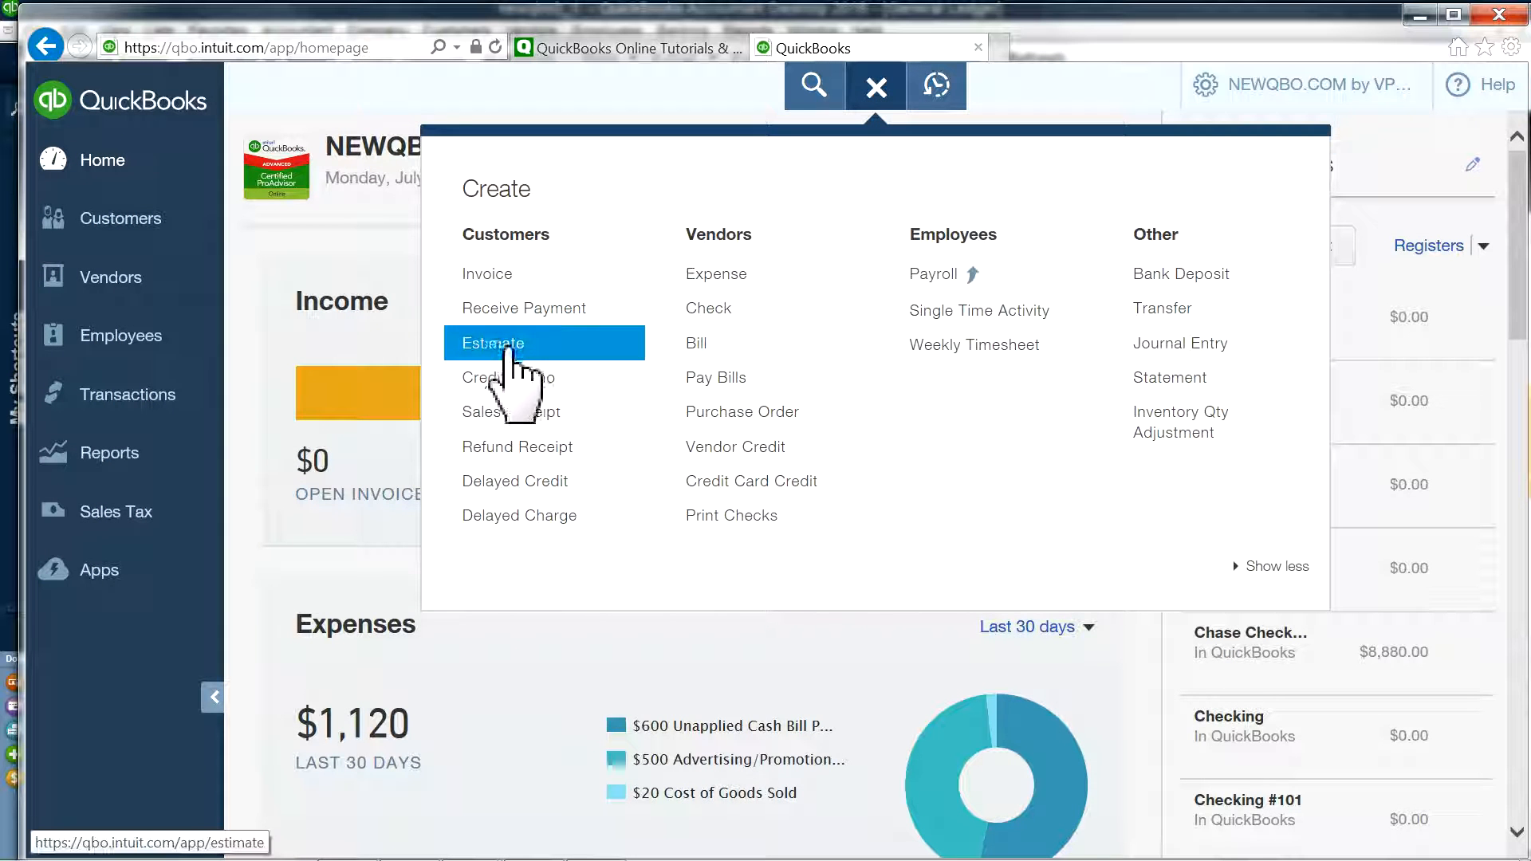
left_click(479, 343)
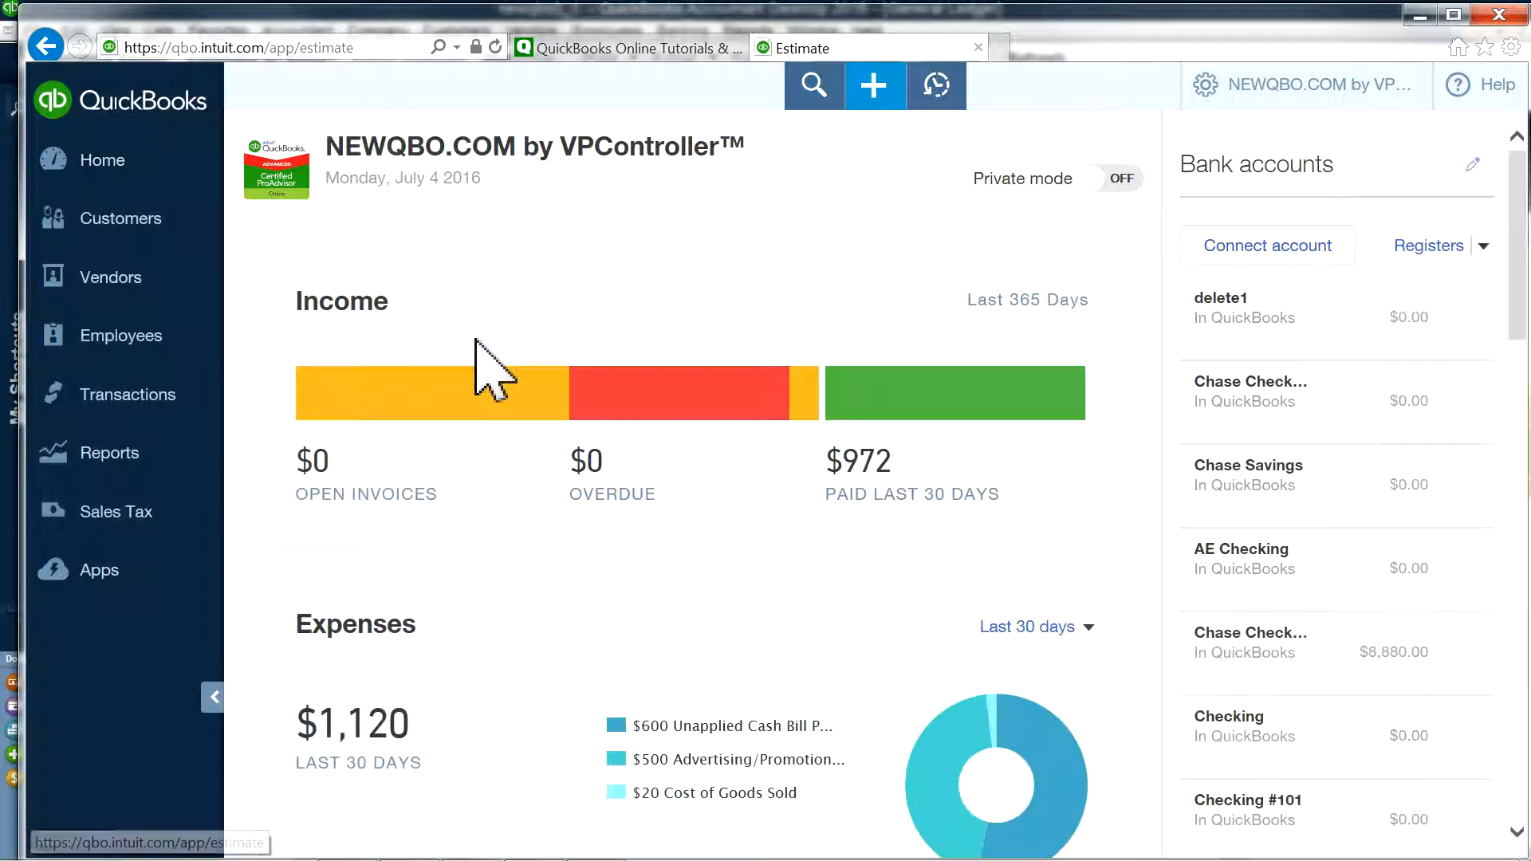
left_click(51, 89)
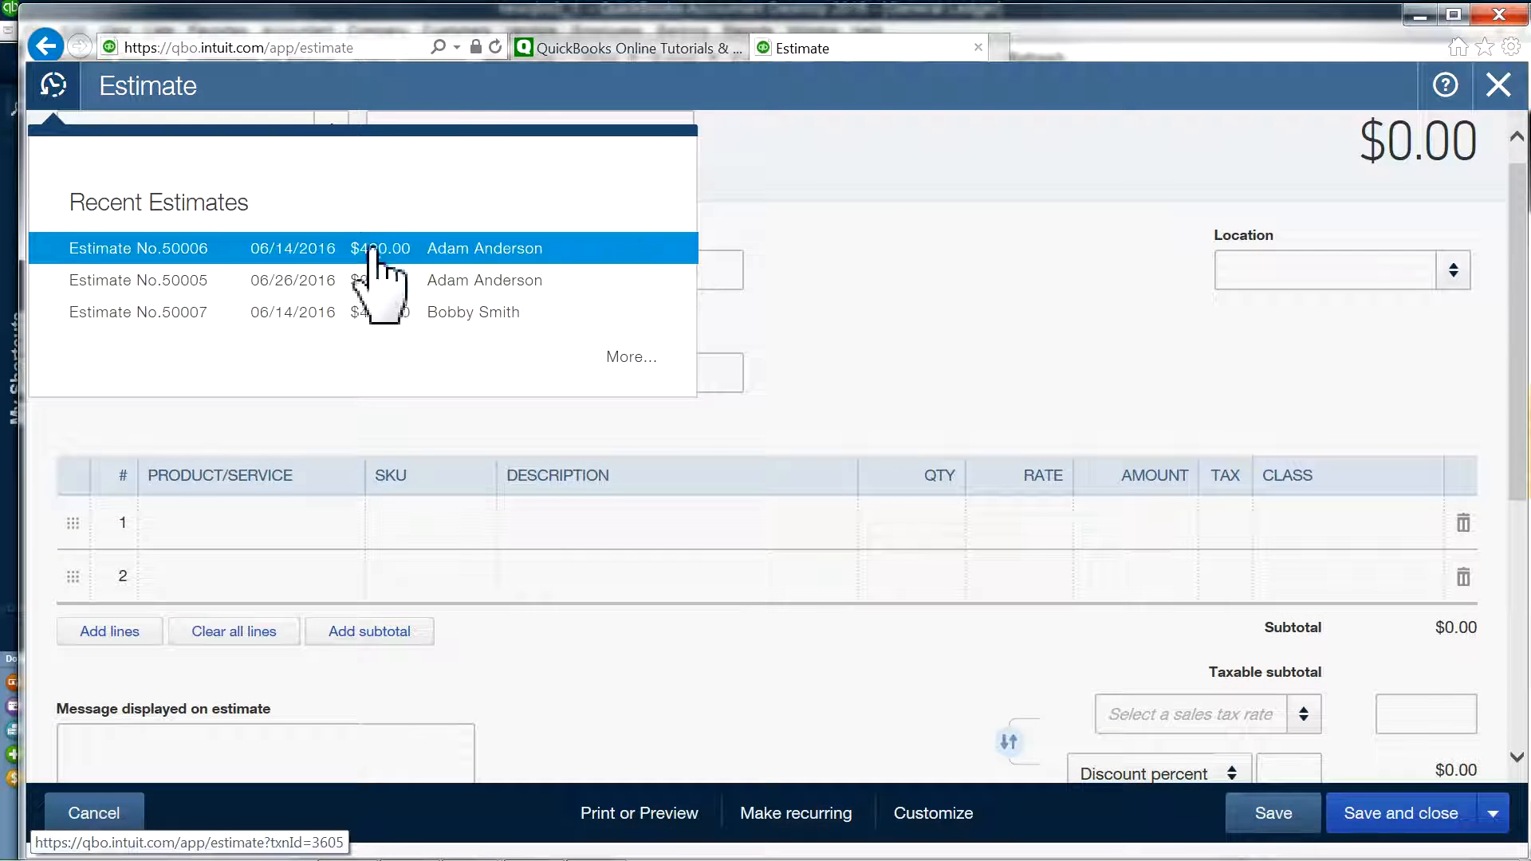
left_click(1499, 89)
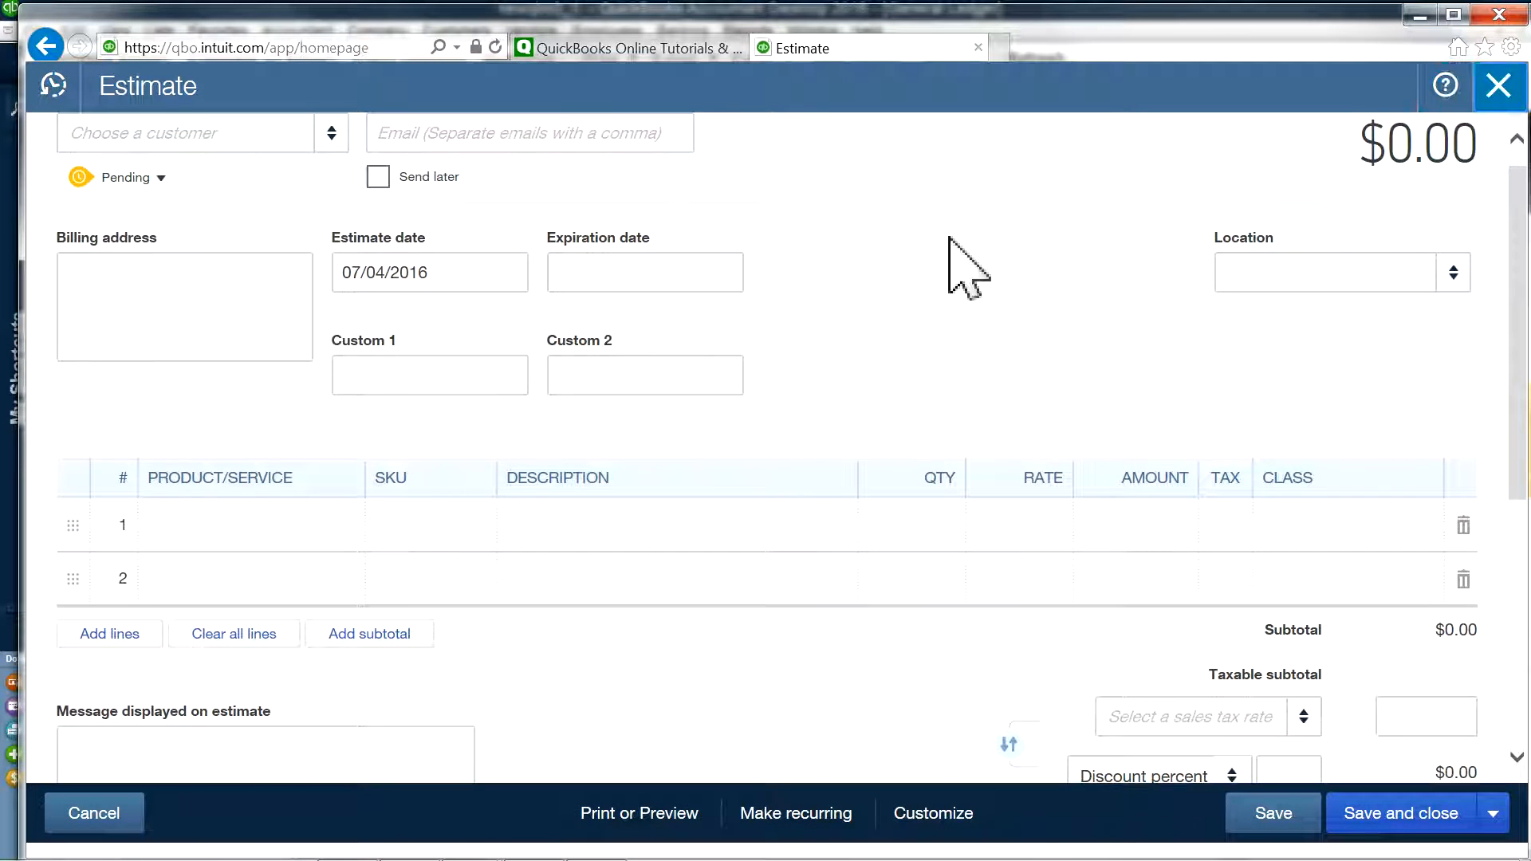
left_click(131, 241)
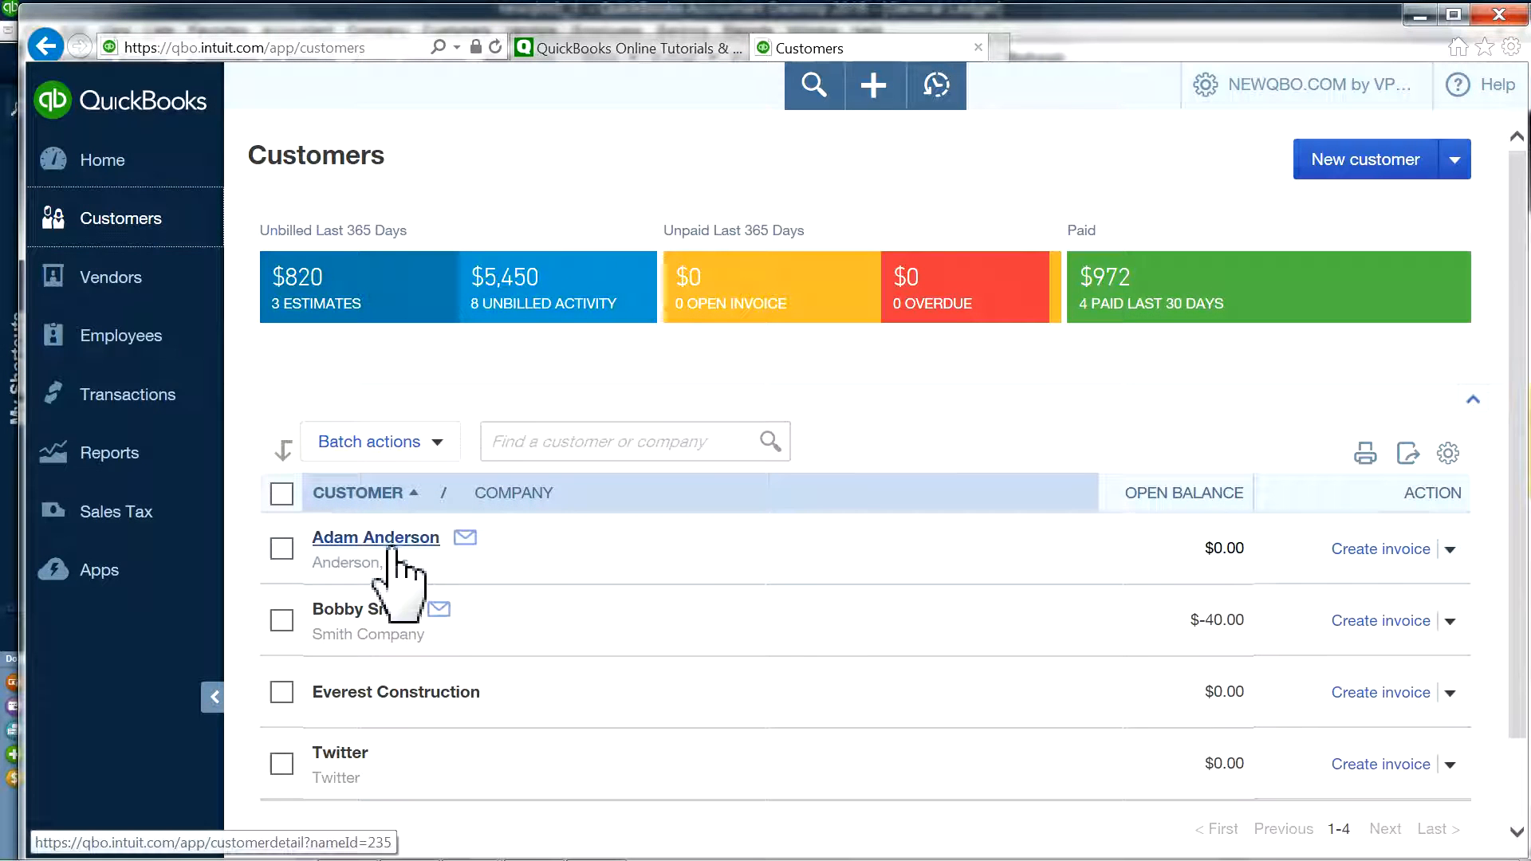
left_click(309, 297)
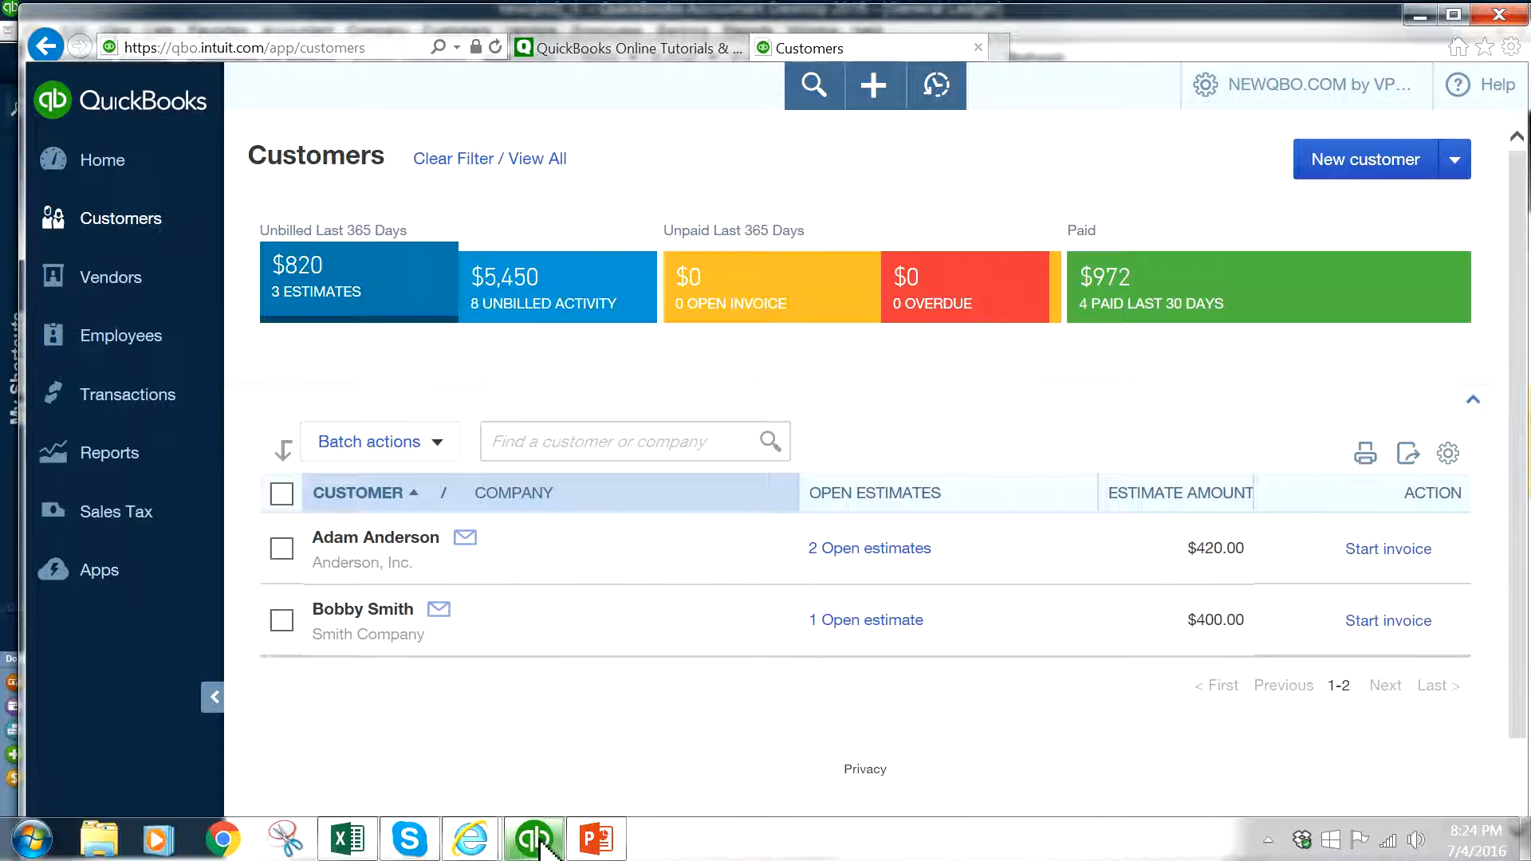
Step: Switch to QuickBooks Desktop and view each customer's transactions in the Customer Center, through to Twitter
left_click(536, 839)
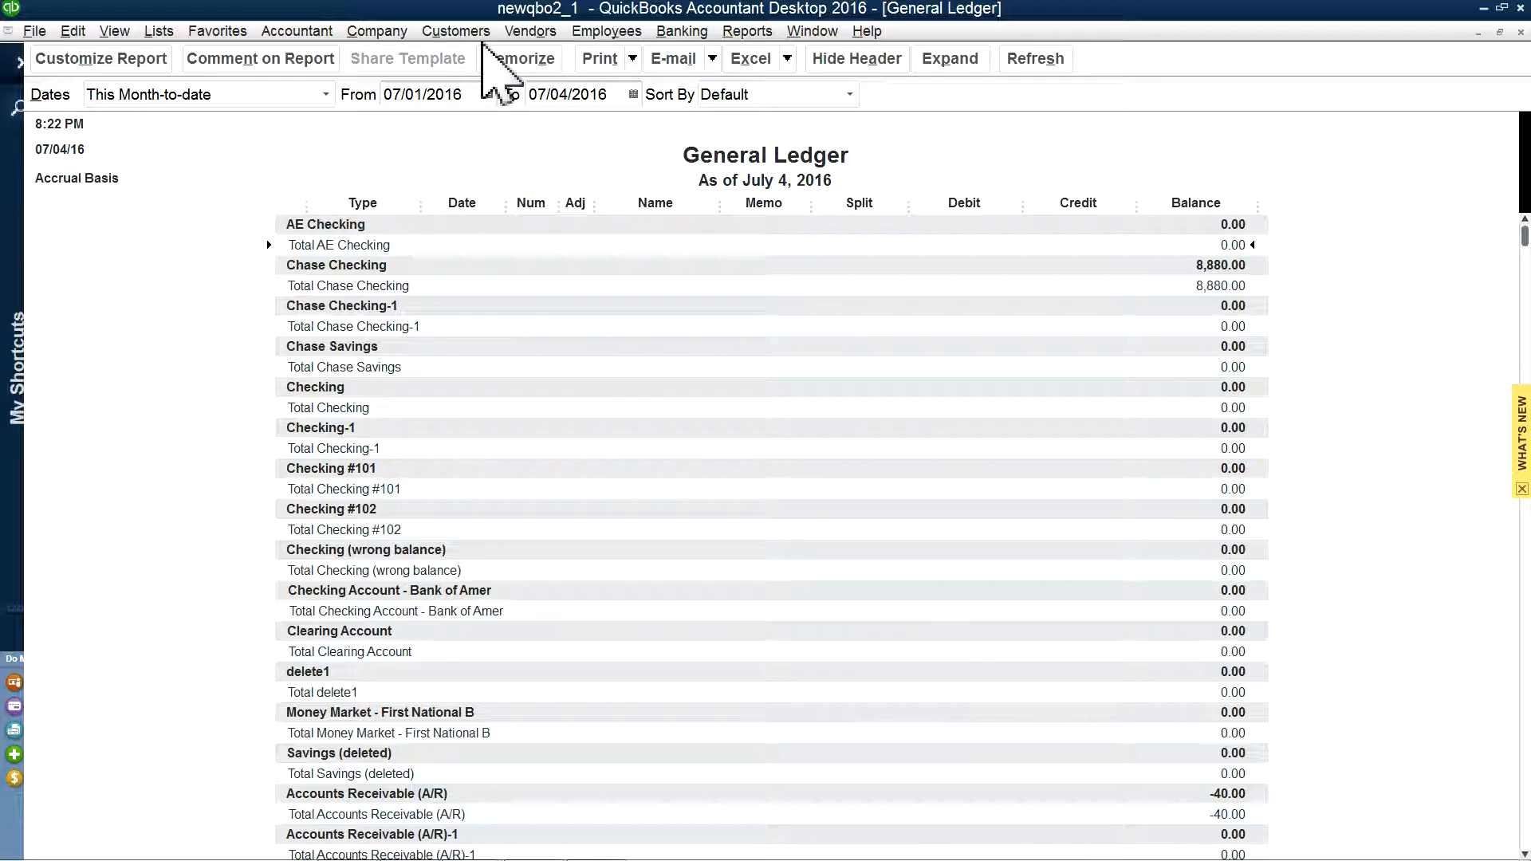
left_click(442, 35)
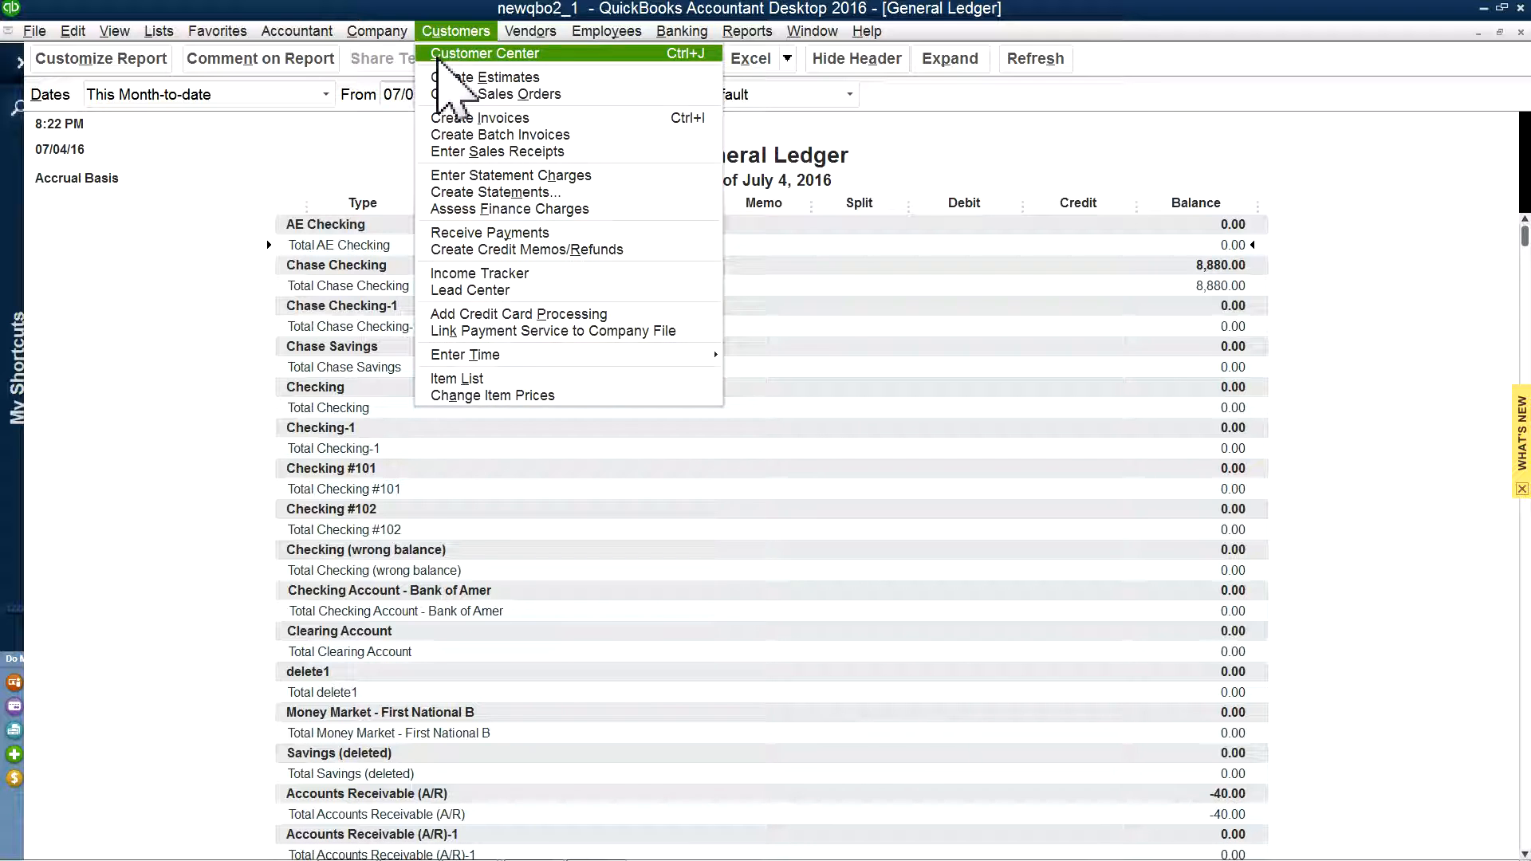
left_click(440, 54)
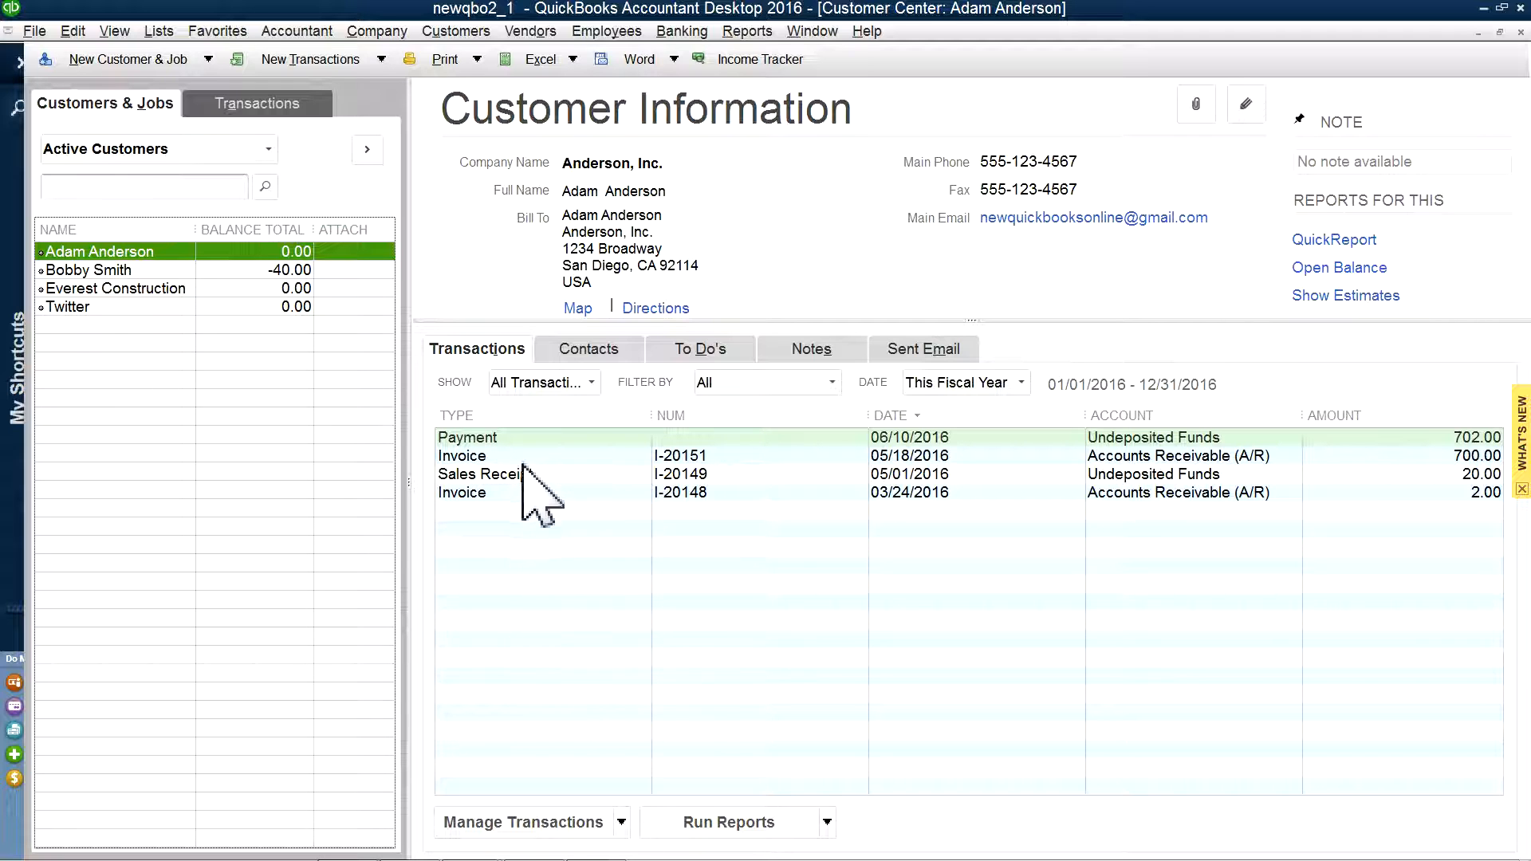
left_click(74, 272)
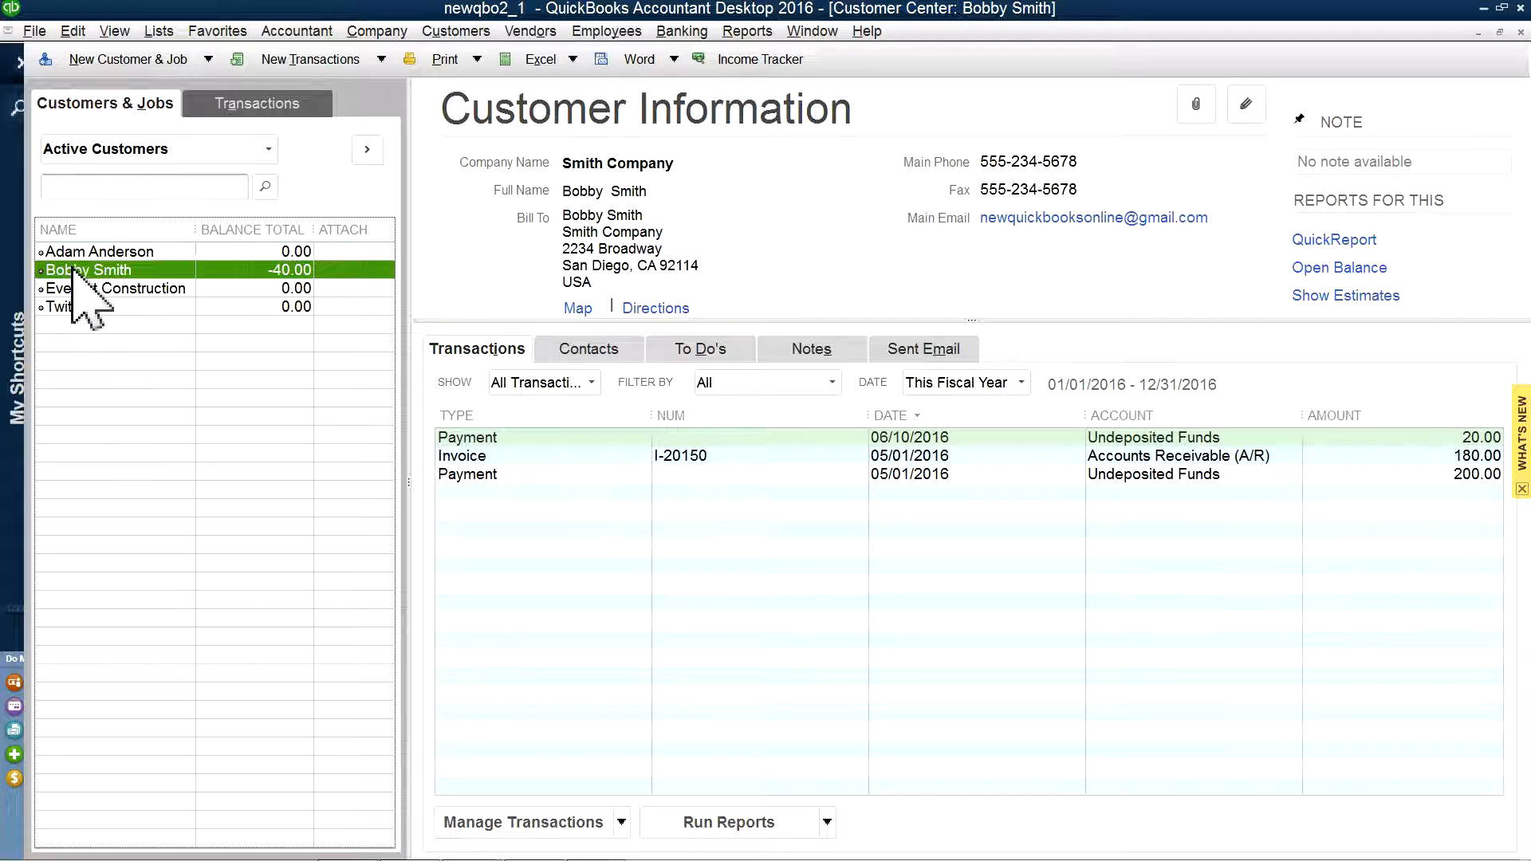
left_click(88, 290)
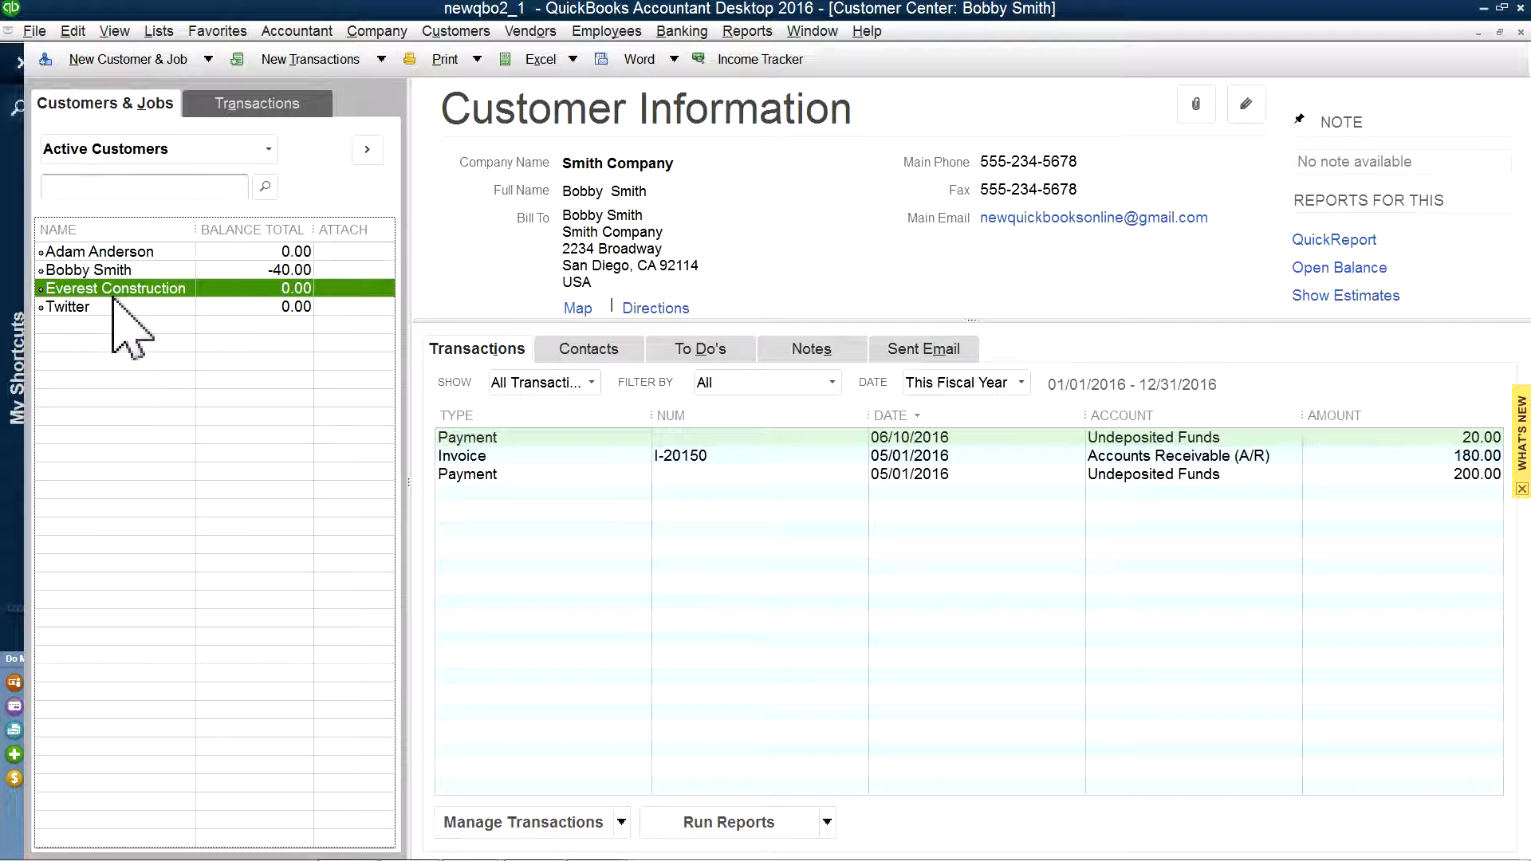
left_click(64, 308)
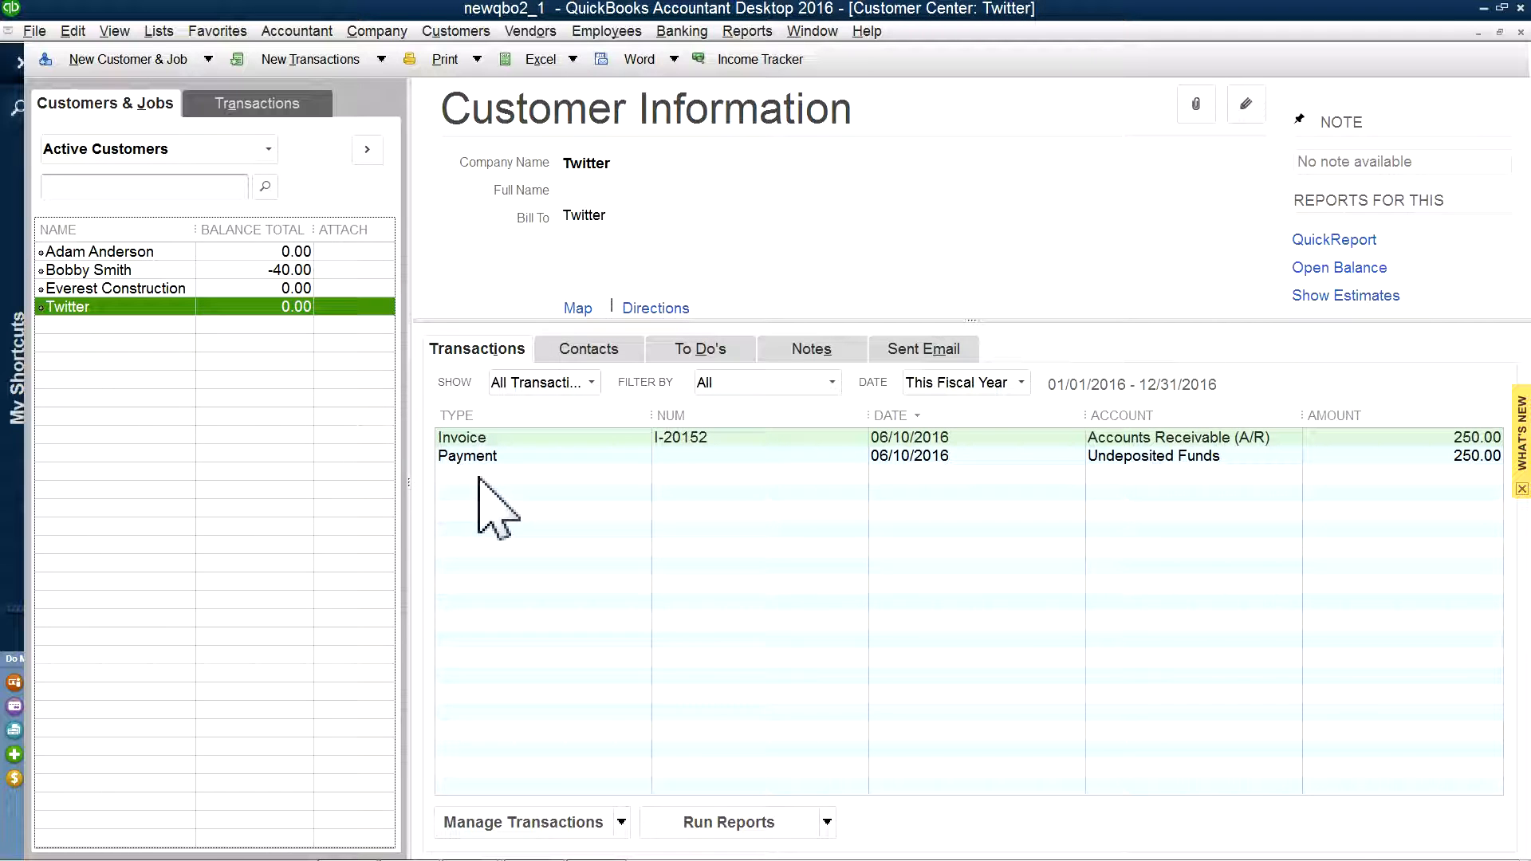
Step: Open the Vendor Center, switch to QuickBooks Online in the browser and filter its vendor list to those with open purchase orders
left_click(529, 32)
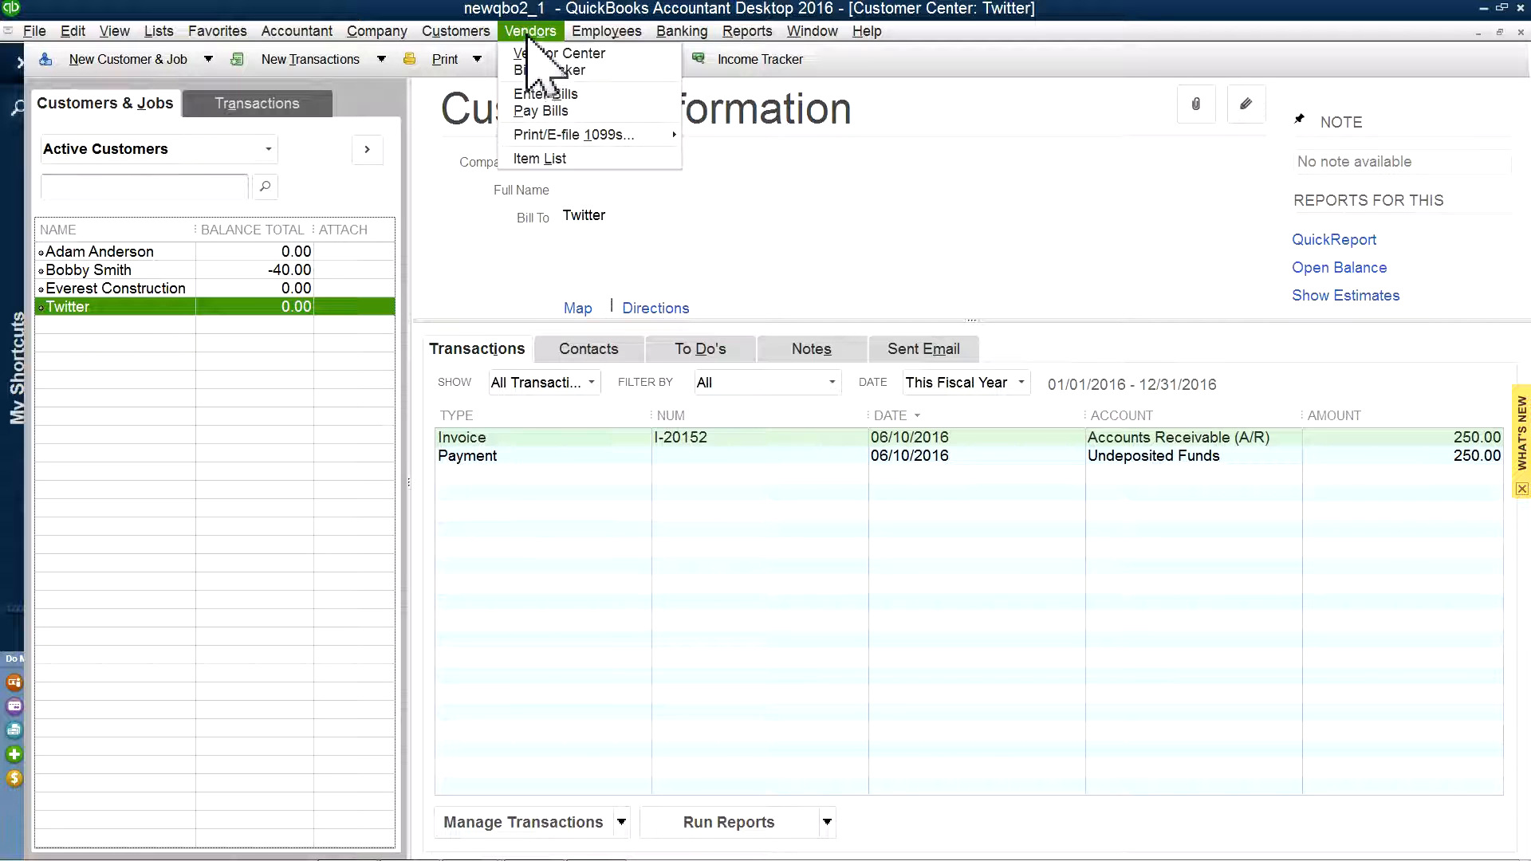
left_click(550, 54)
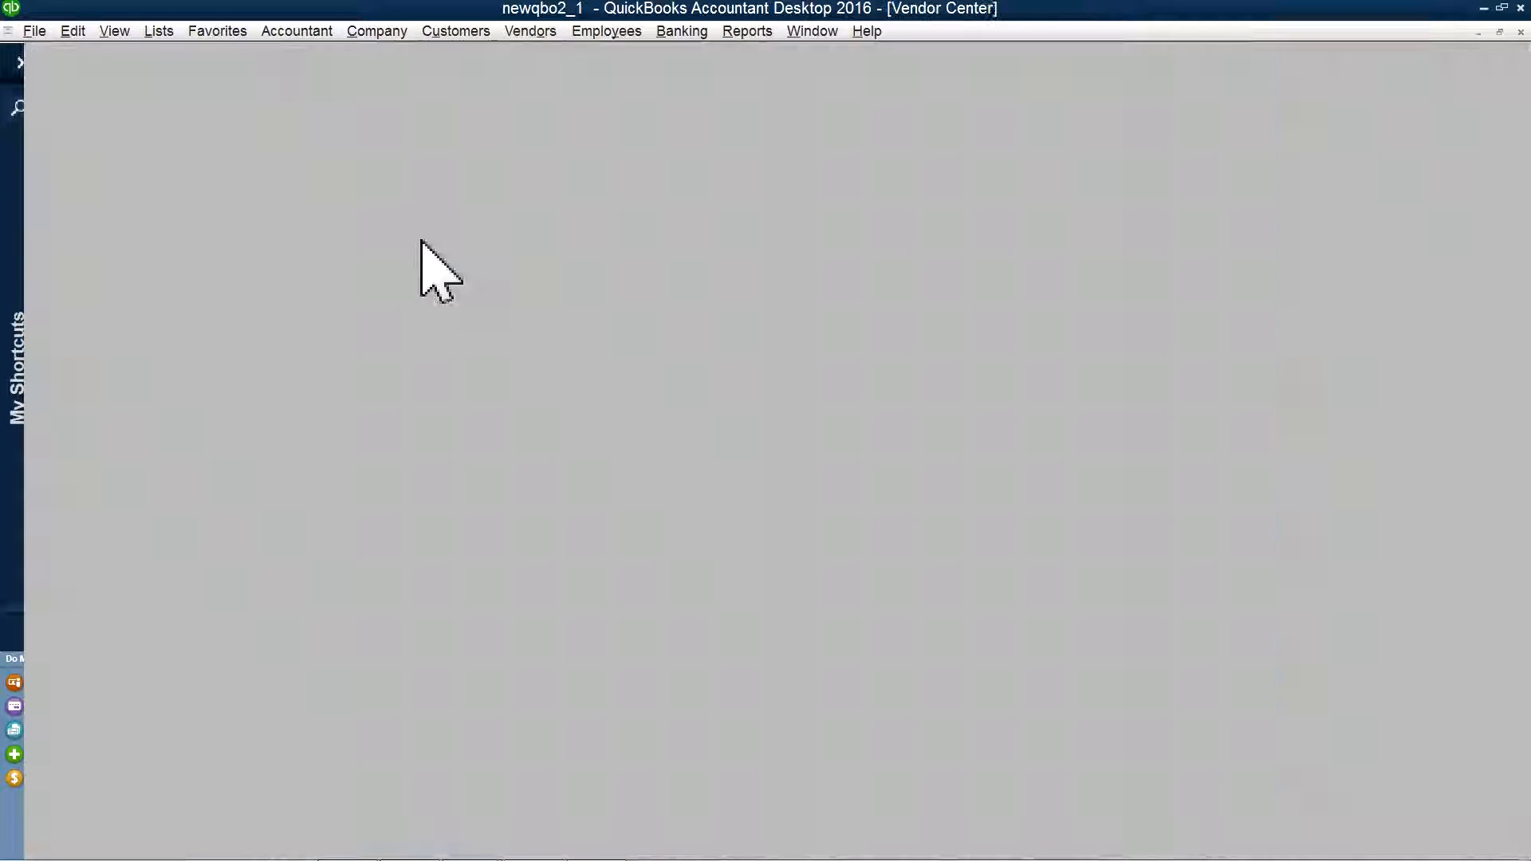
mouse_move(456, 857)
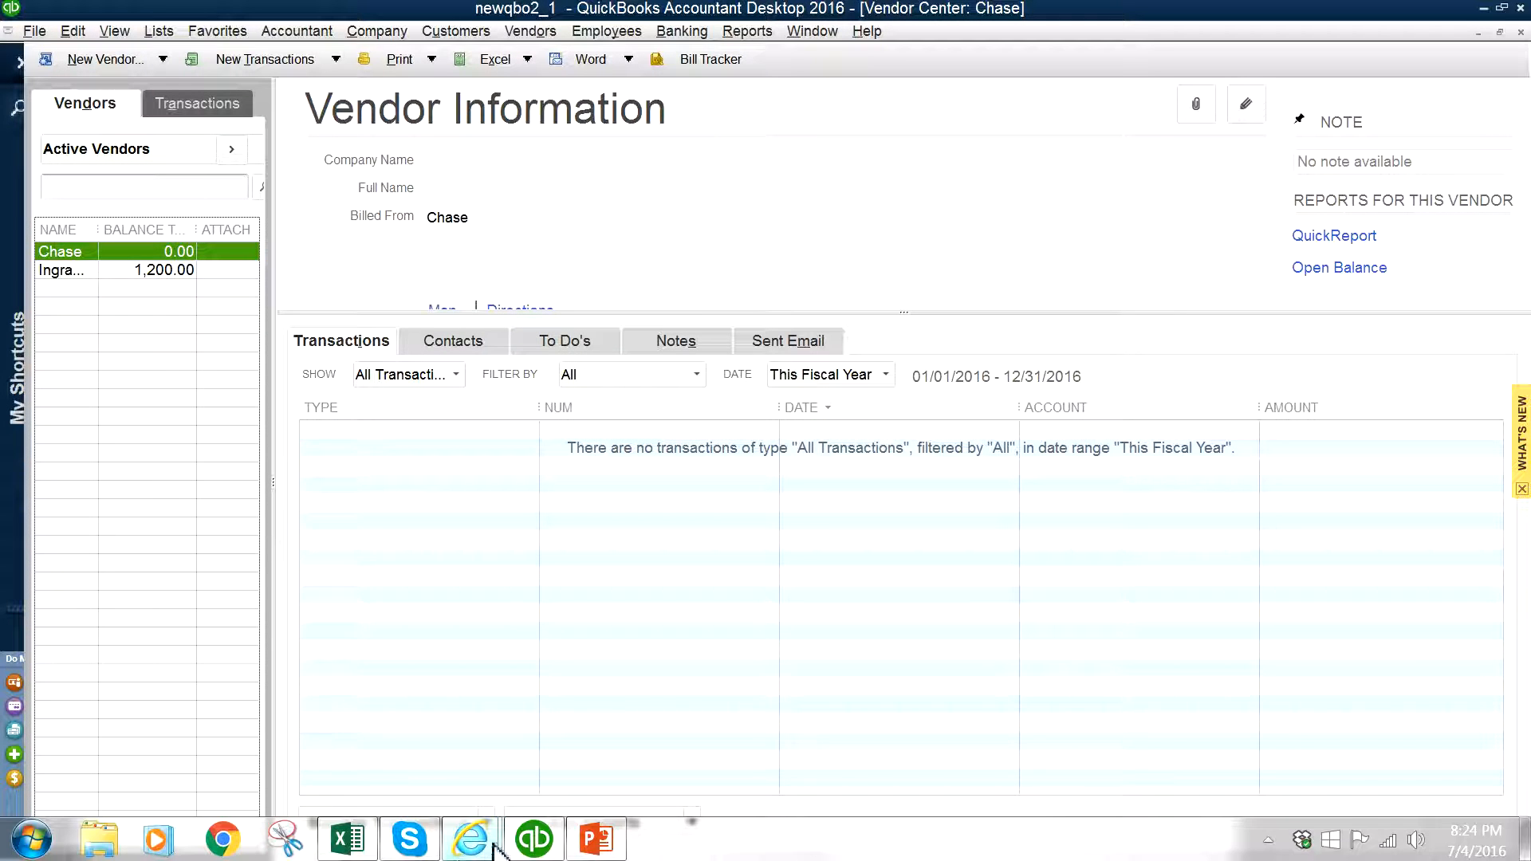
left_click(580, 745)
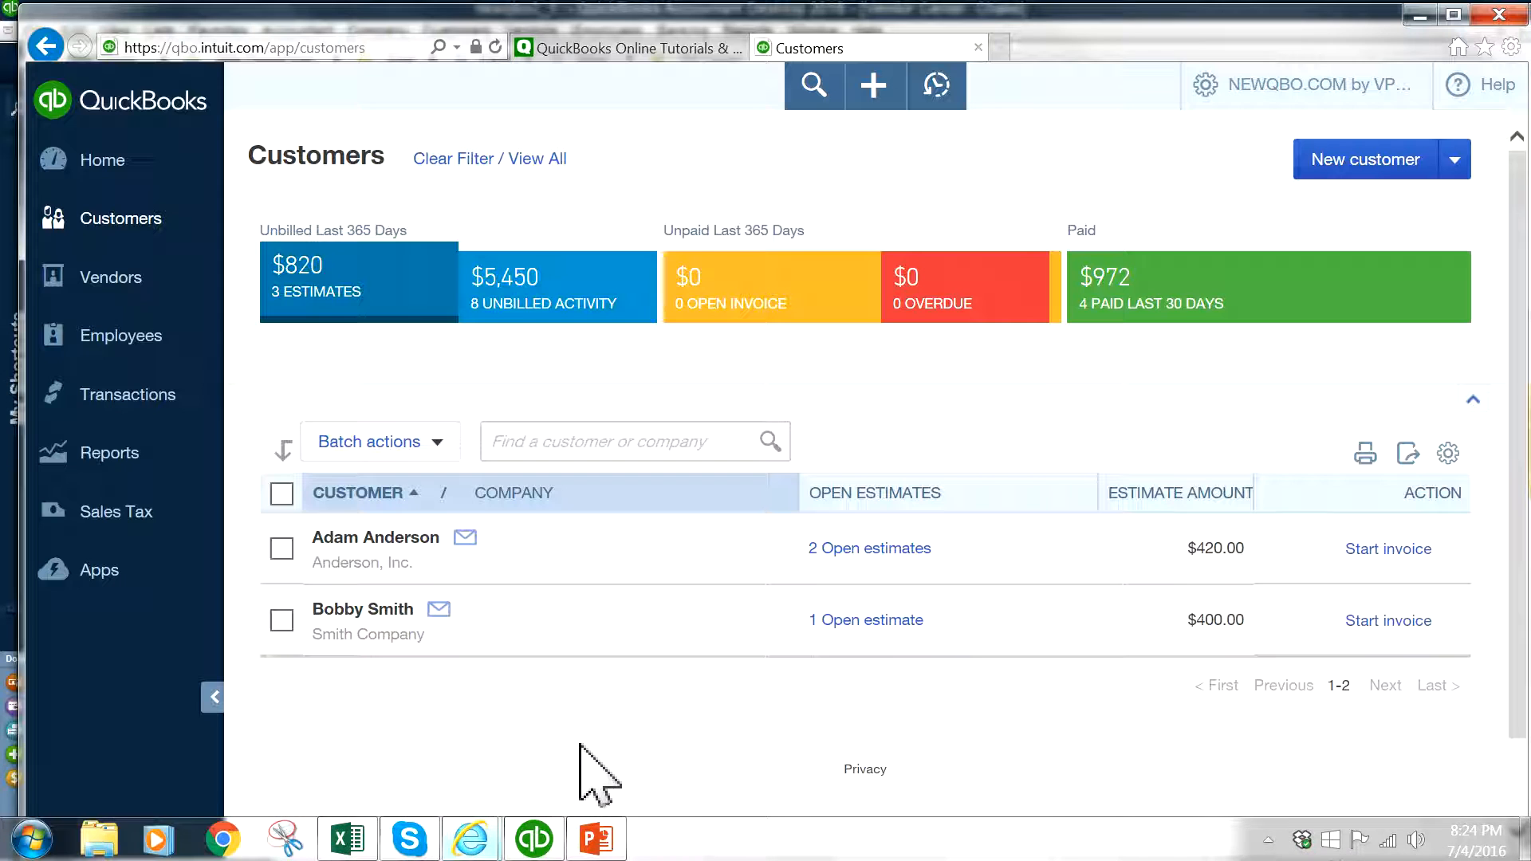
left_click(112, 279)
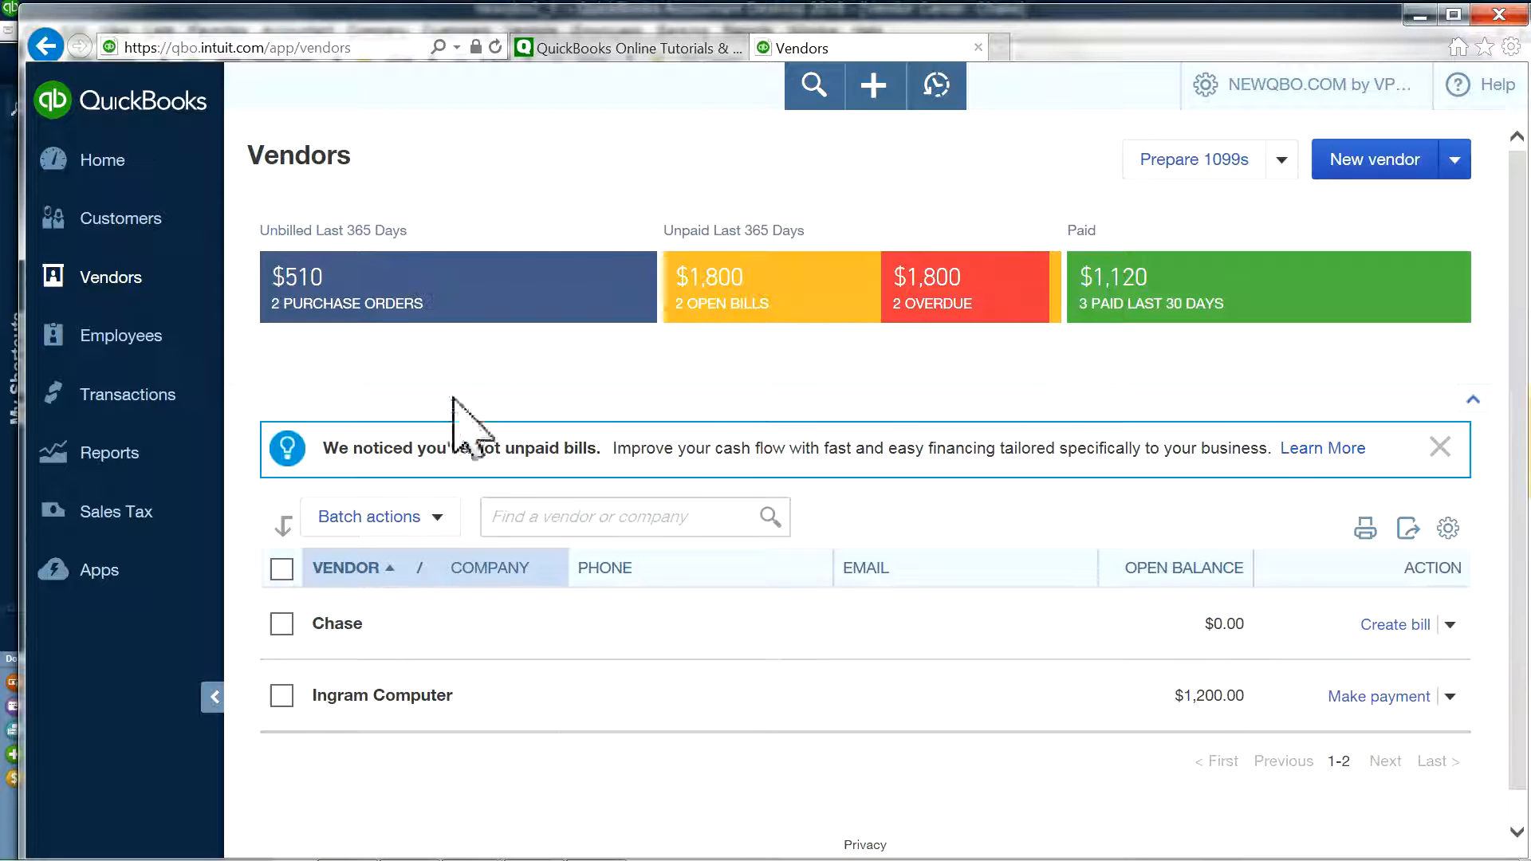
left_click(431, 307)
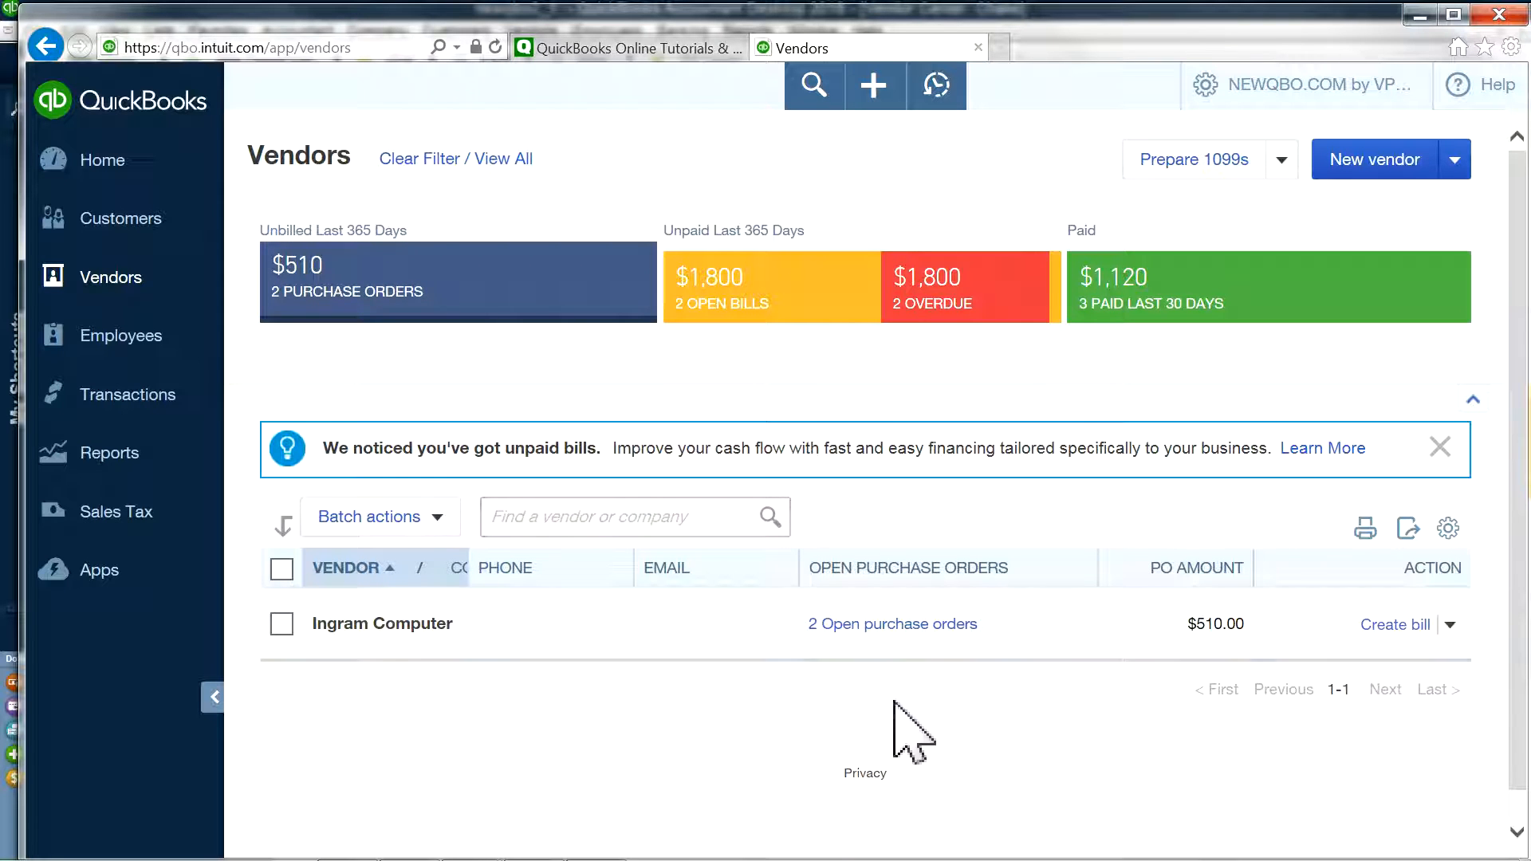
Step: Switch to QuickBooks Desktop and view Ingram Computer's transactions in the Vendor Center
mouse_move(654, 855)
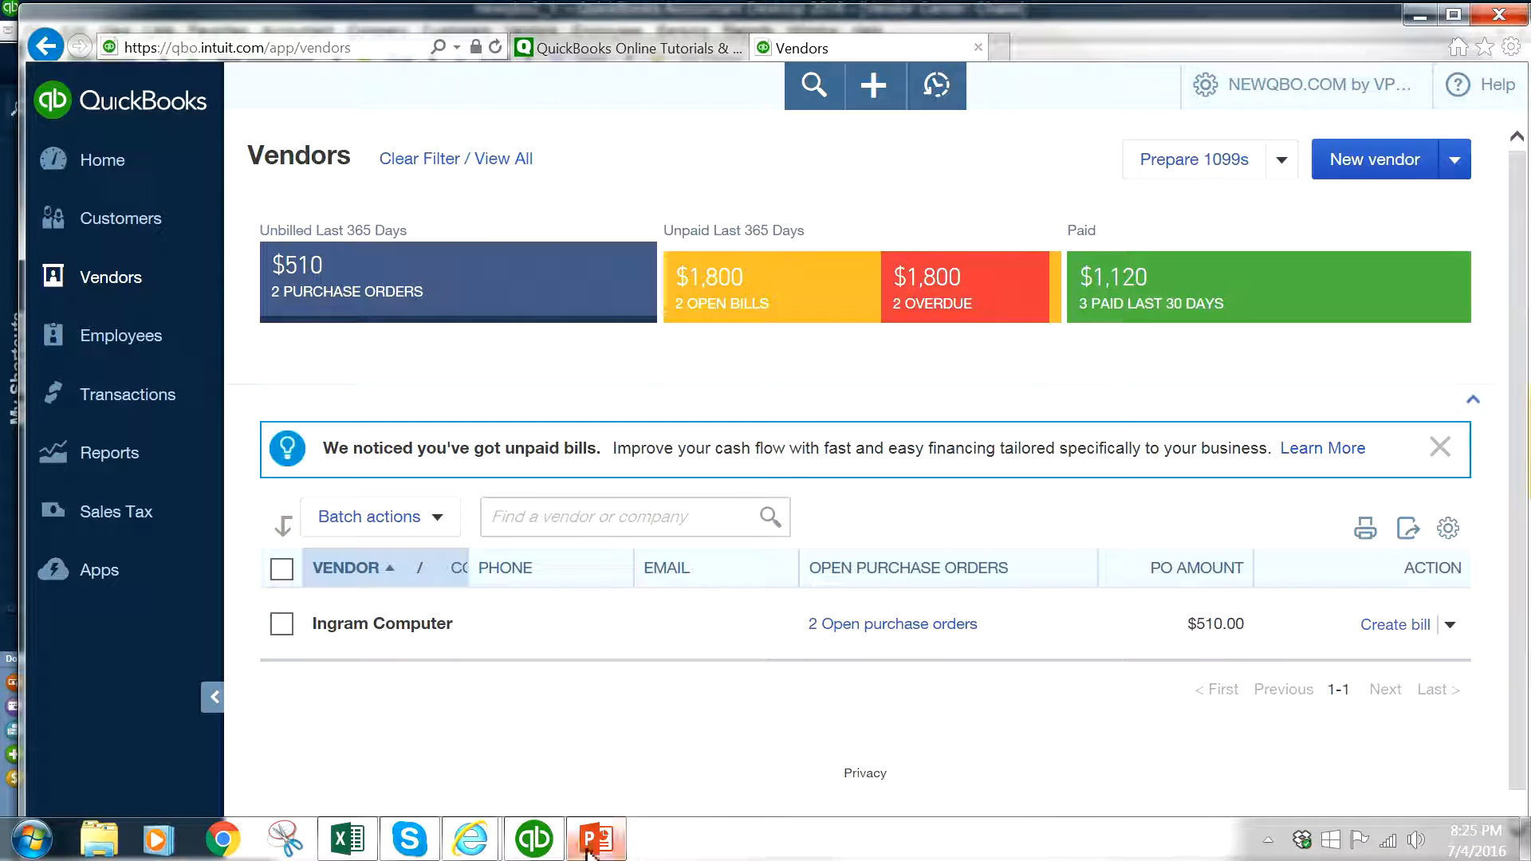
left_click(534, 839)
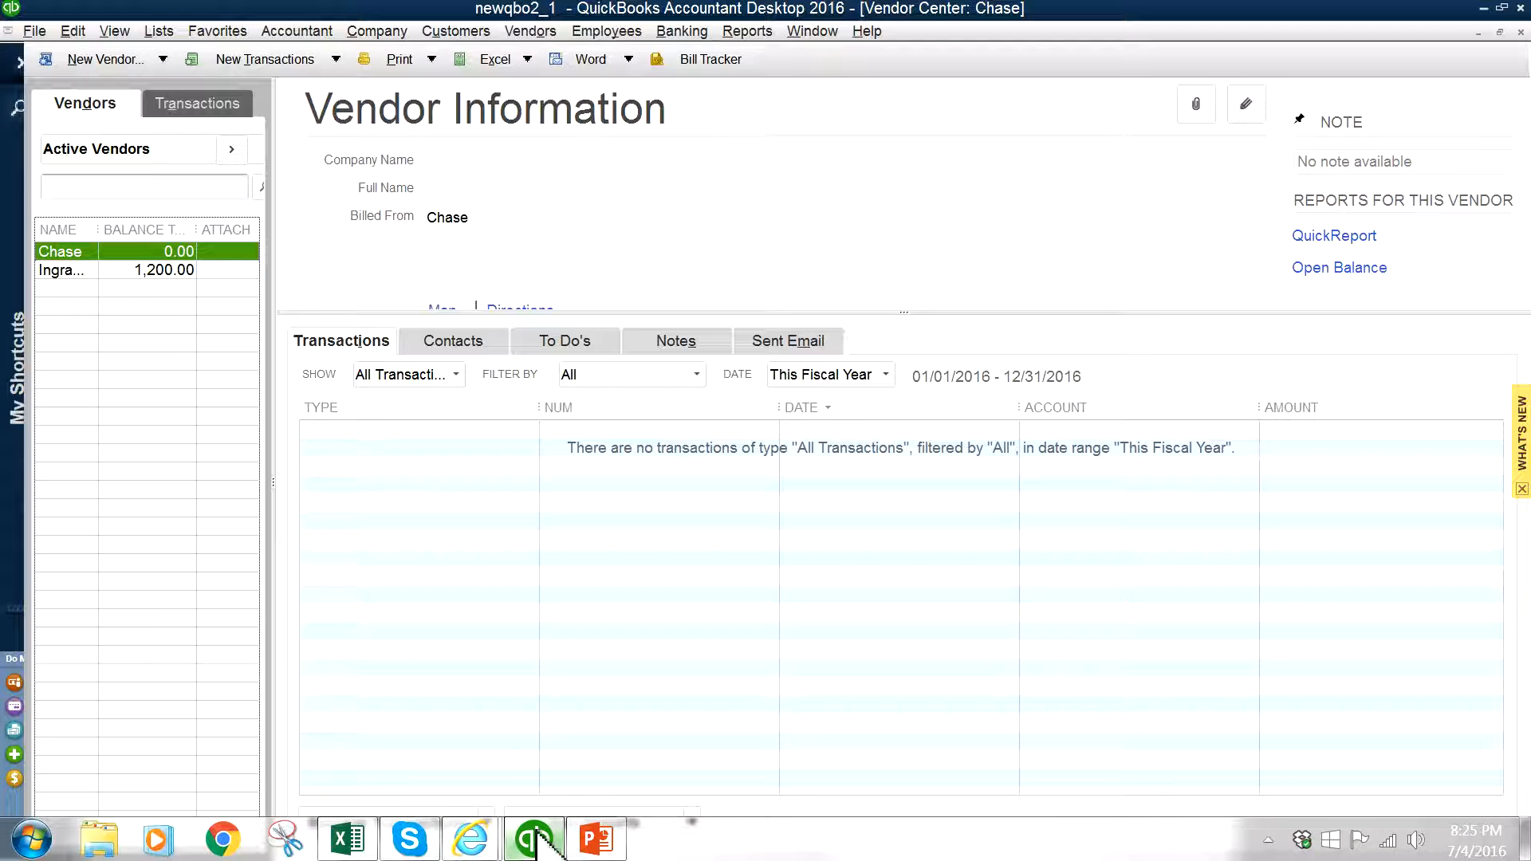
left_click(80, 271)
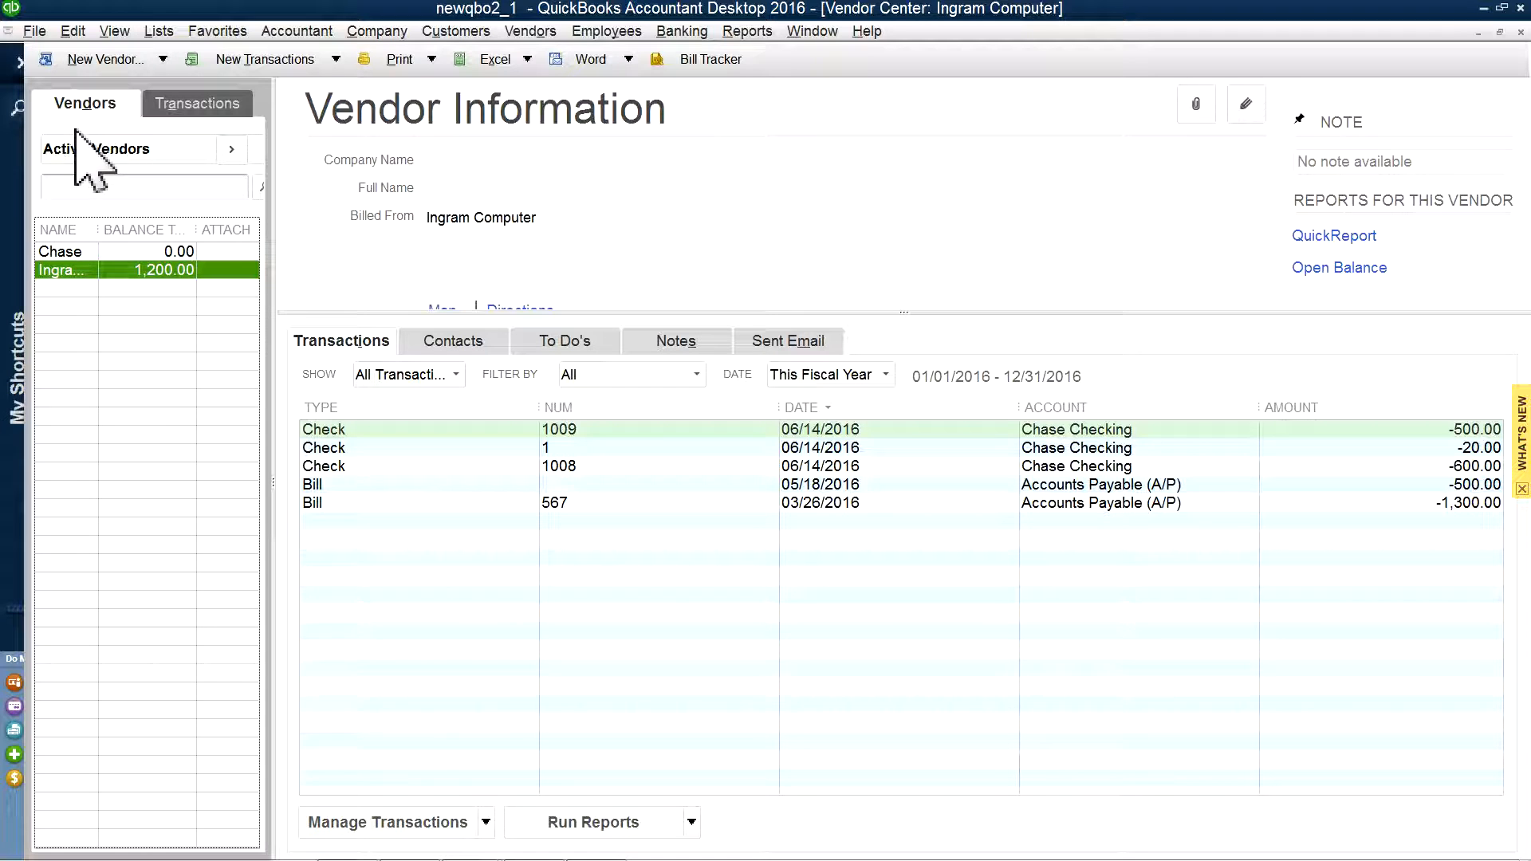
Step: Switch to QuickBooks Online in the browser, check the vendor list's column settings and open Ingram Computer's transaction list
mouse_move(579, 857)
mouse_move(214, 860)
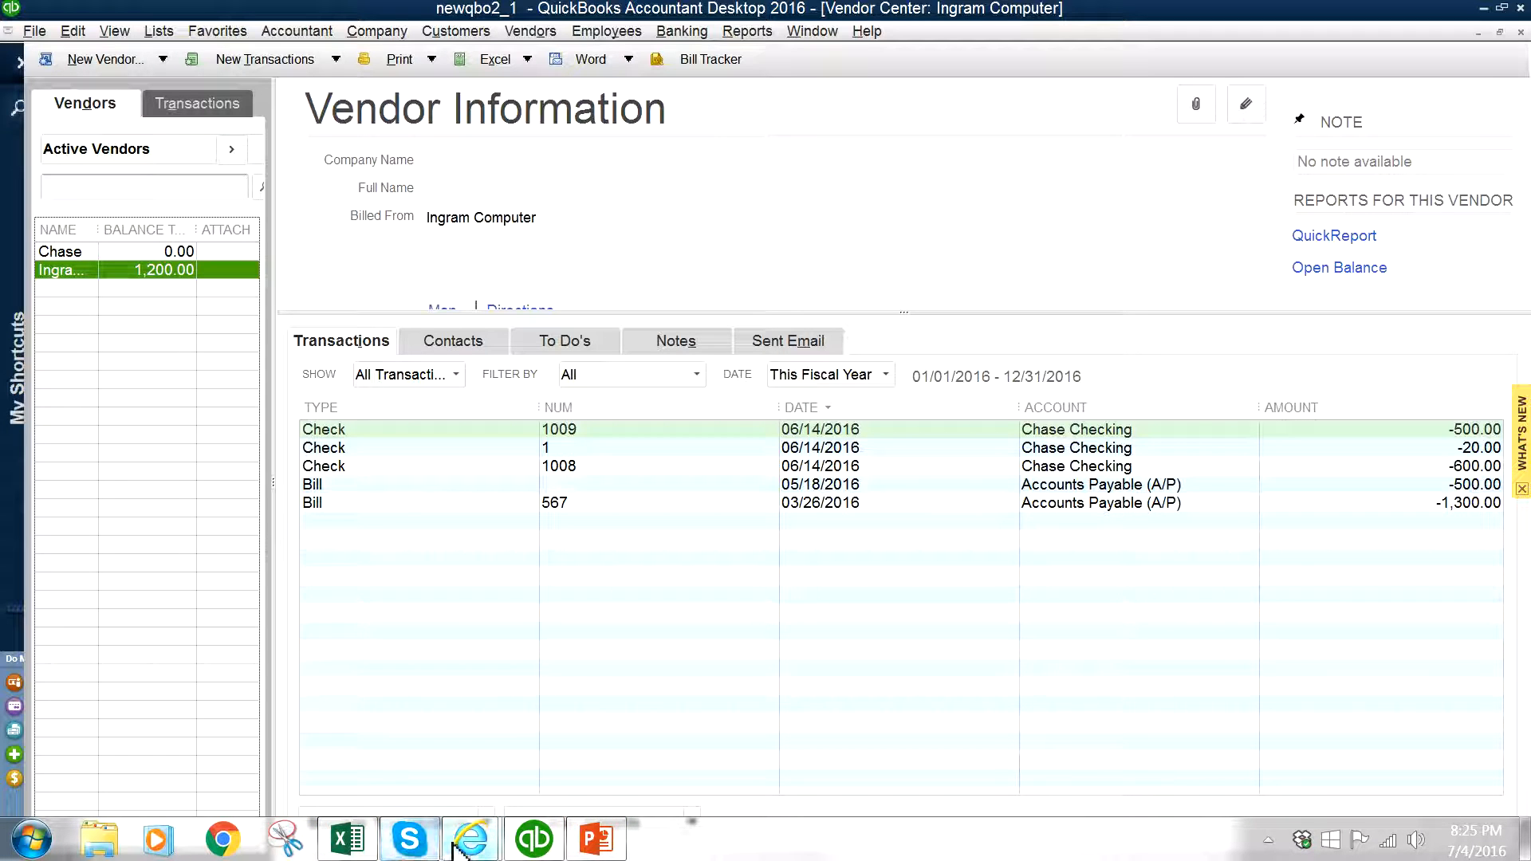
mouse_move(459, 849)
left_click(582, 759)
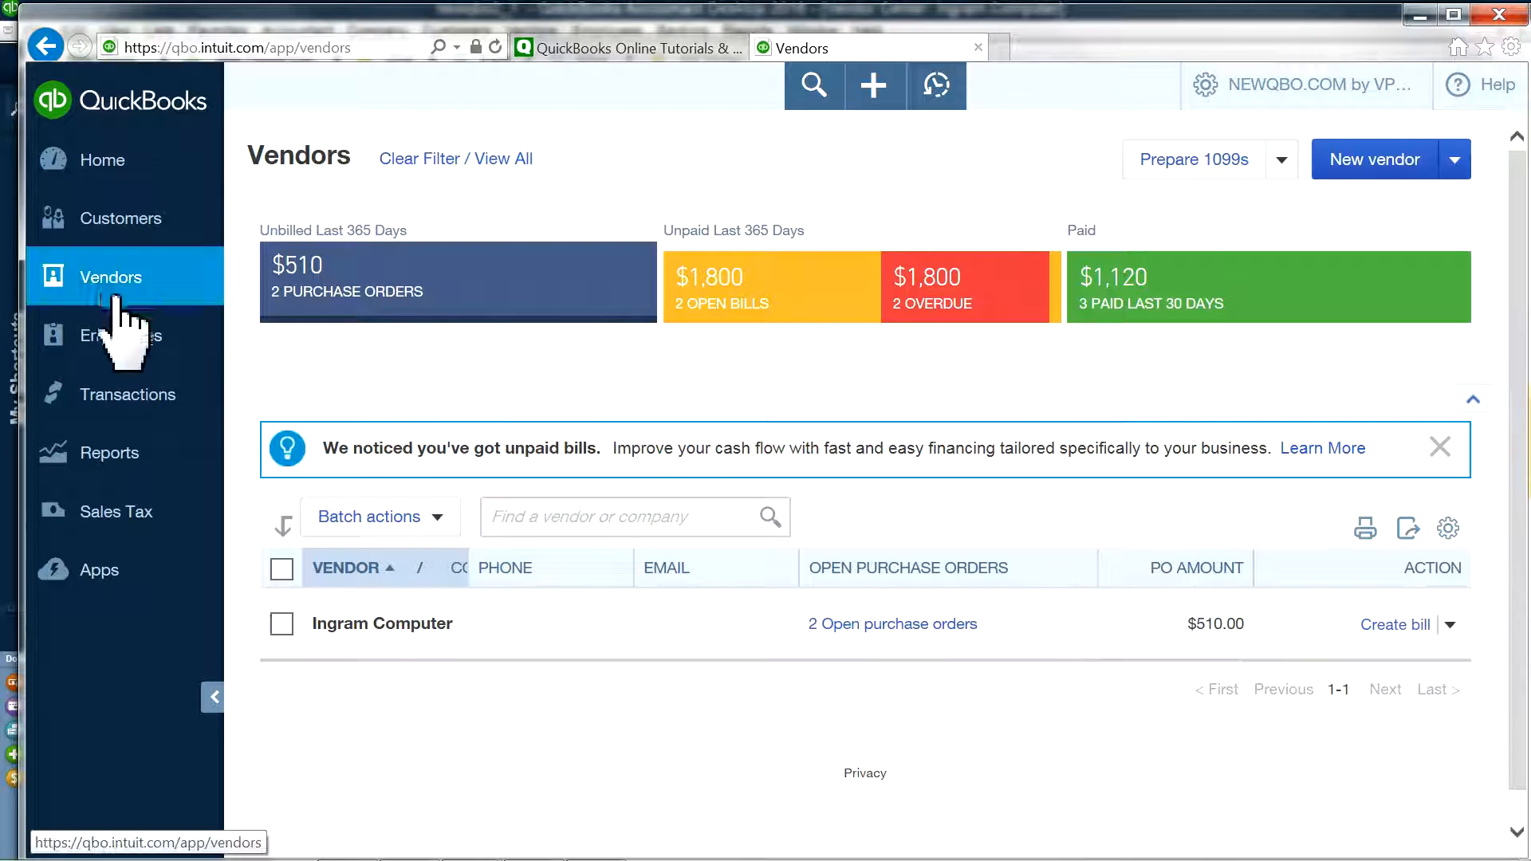
left_click(1448, 529)
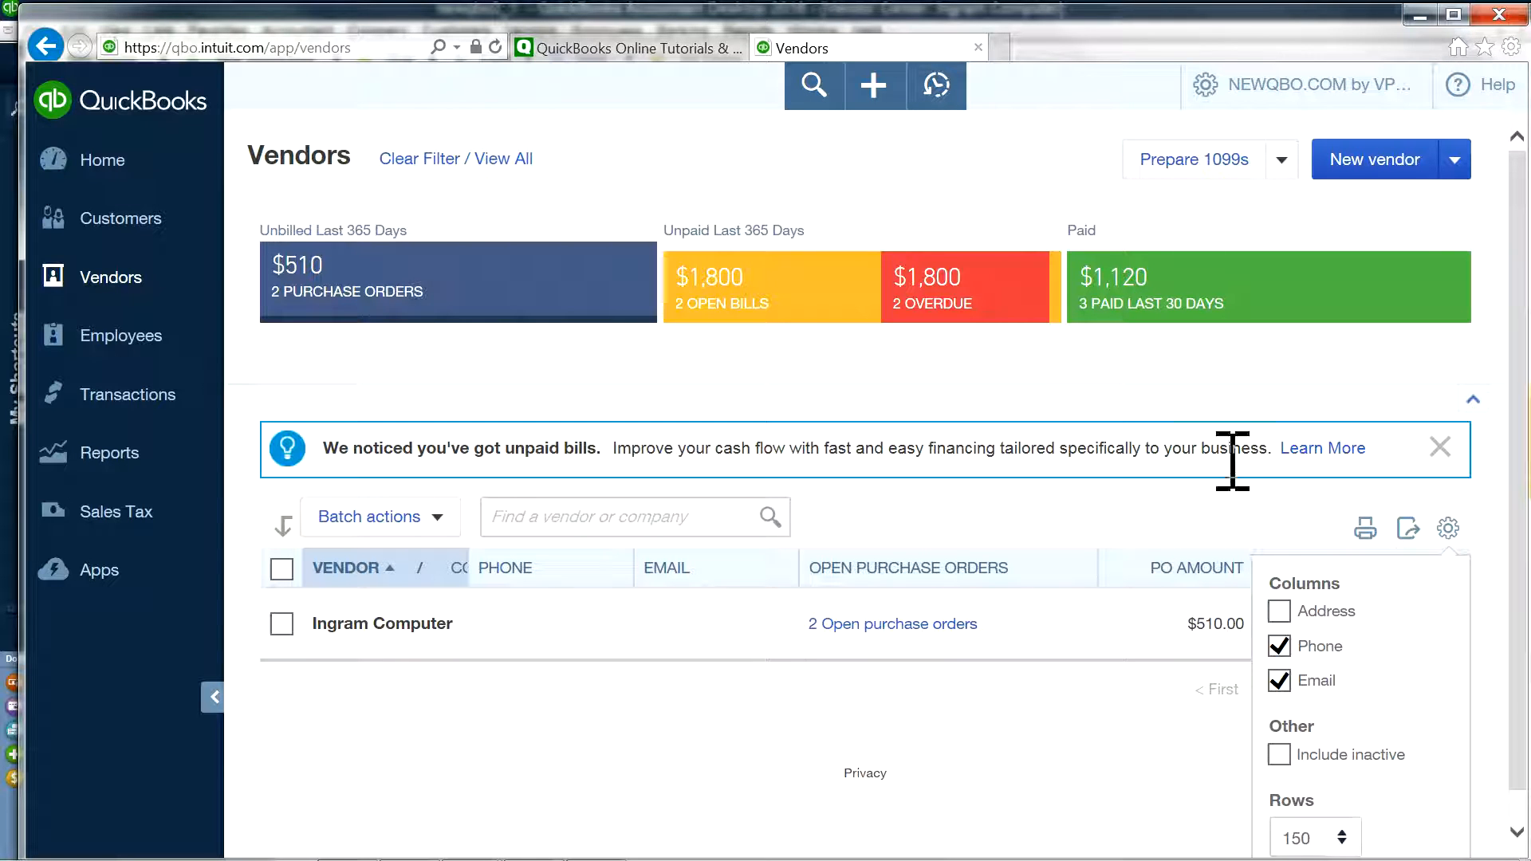
left_click(1195, 370)
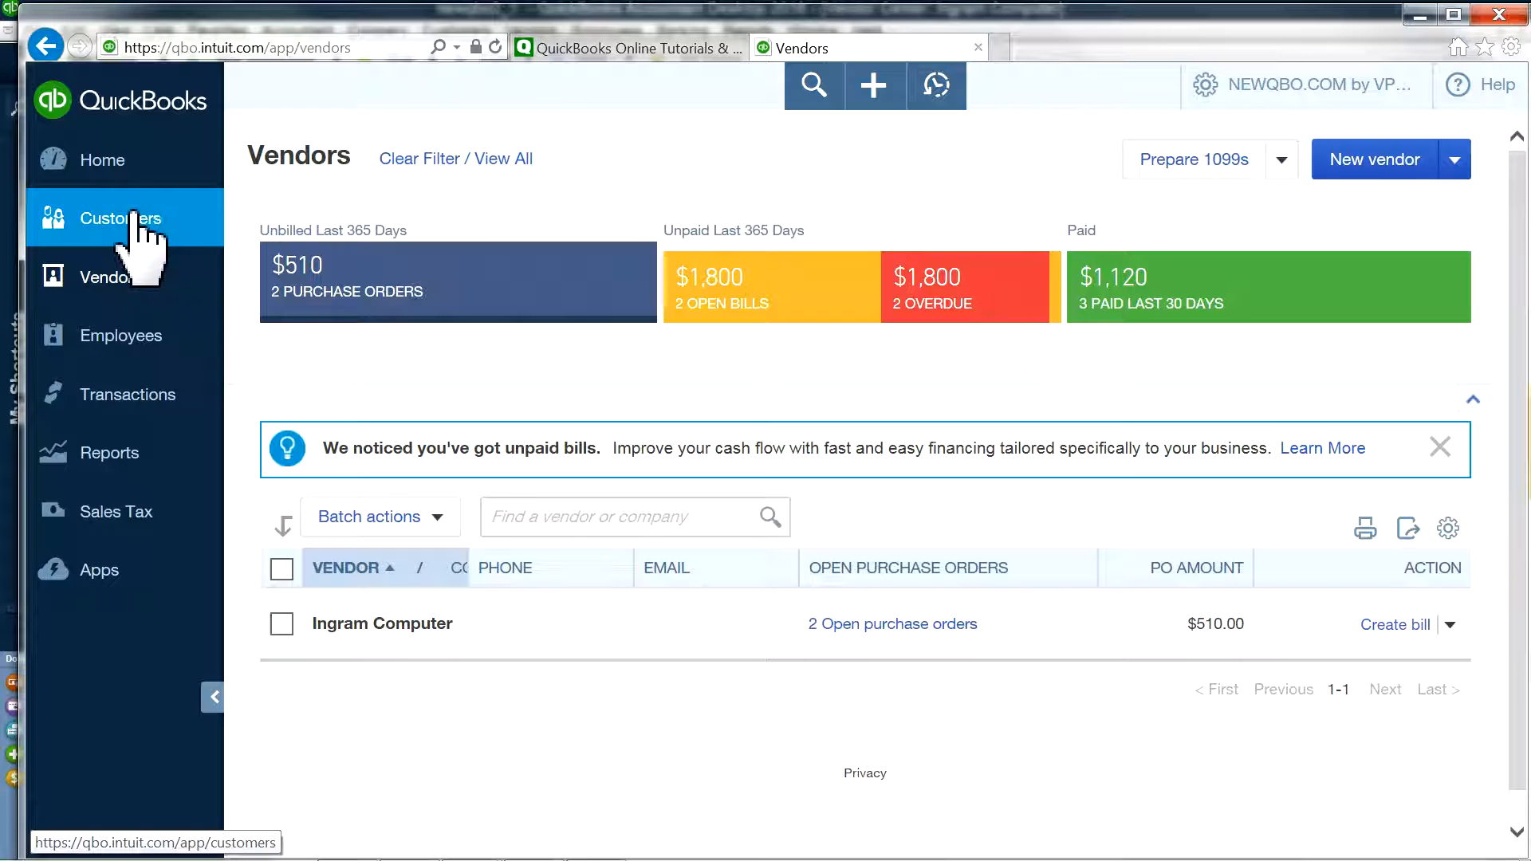
left_click(367, 569)
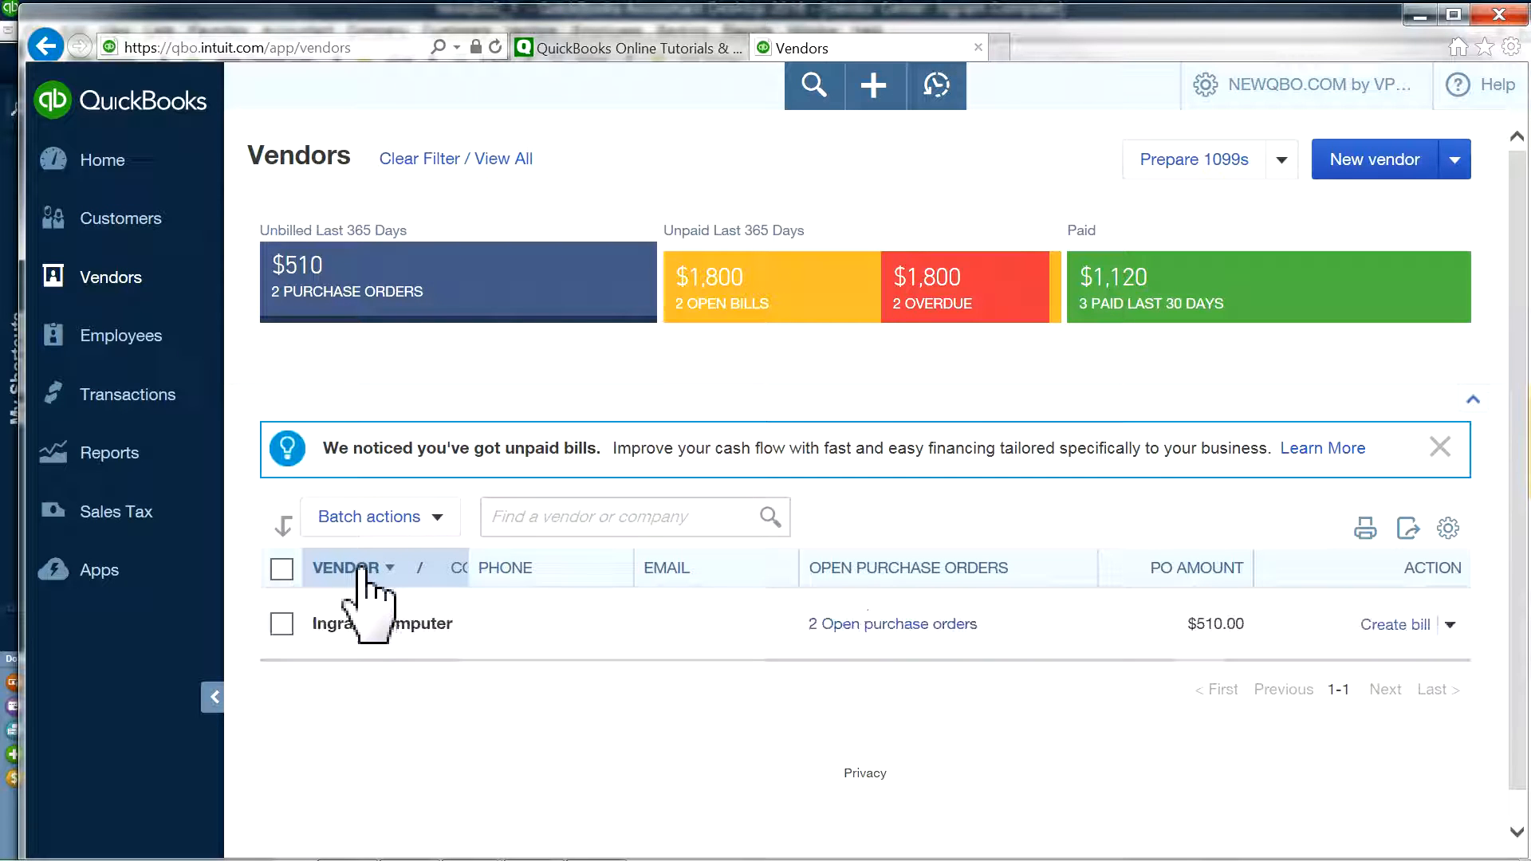
left_click(373, 626)
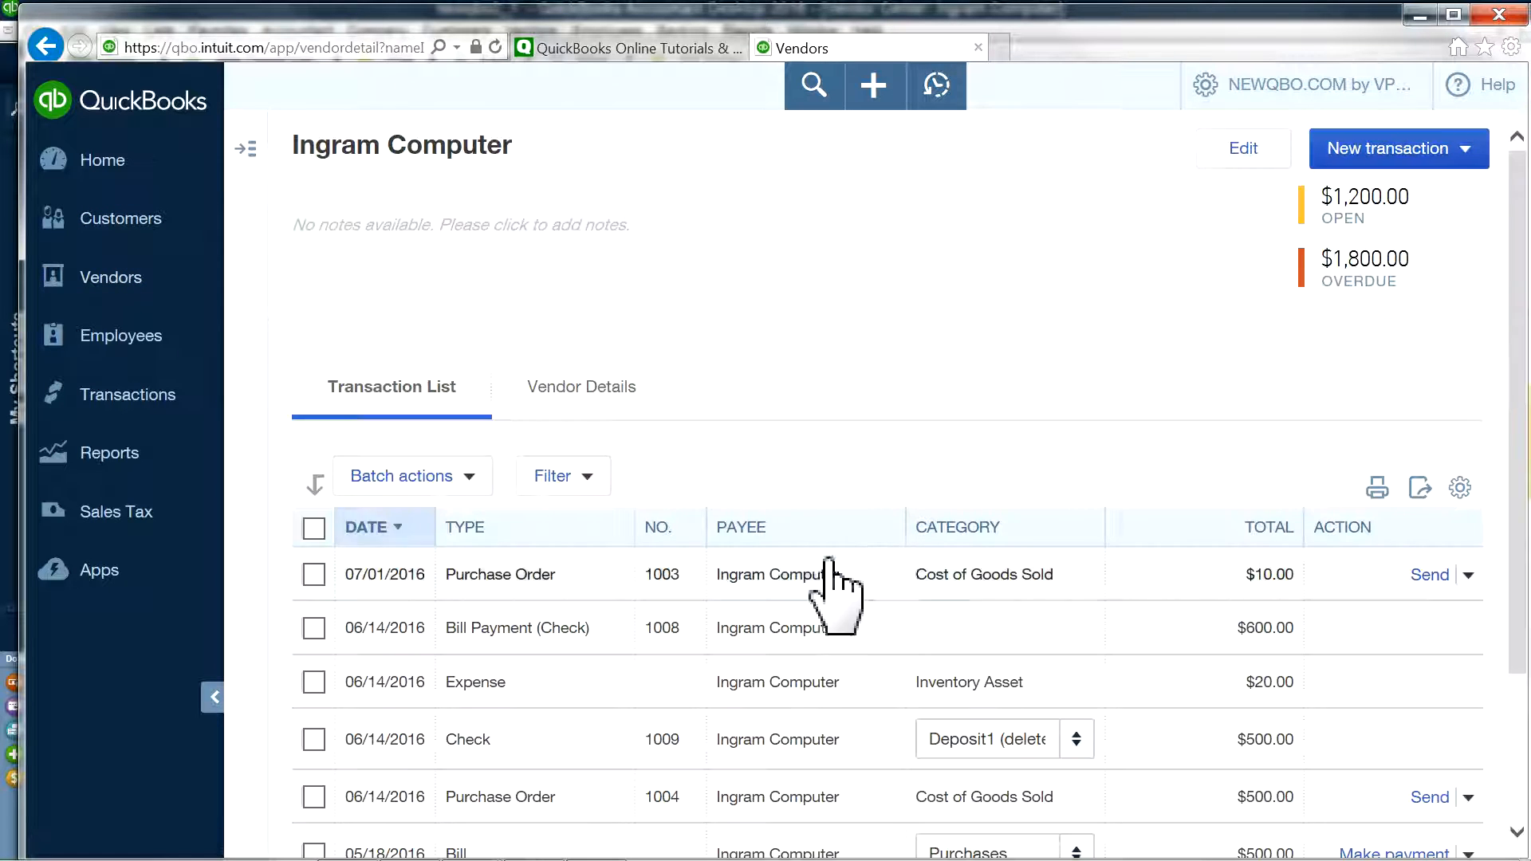
Step: Add the Attachments column to Ingram Computer's transaction list
left_click(1459, 487)
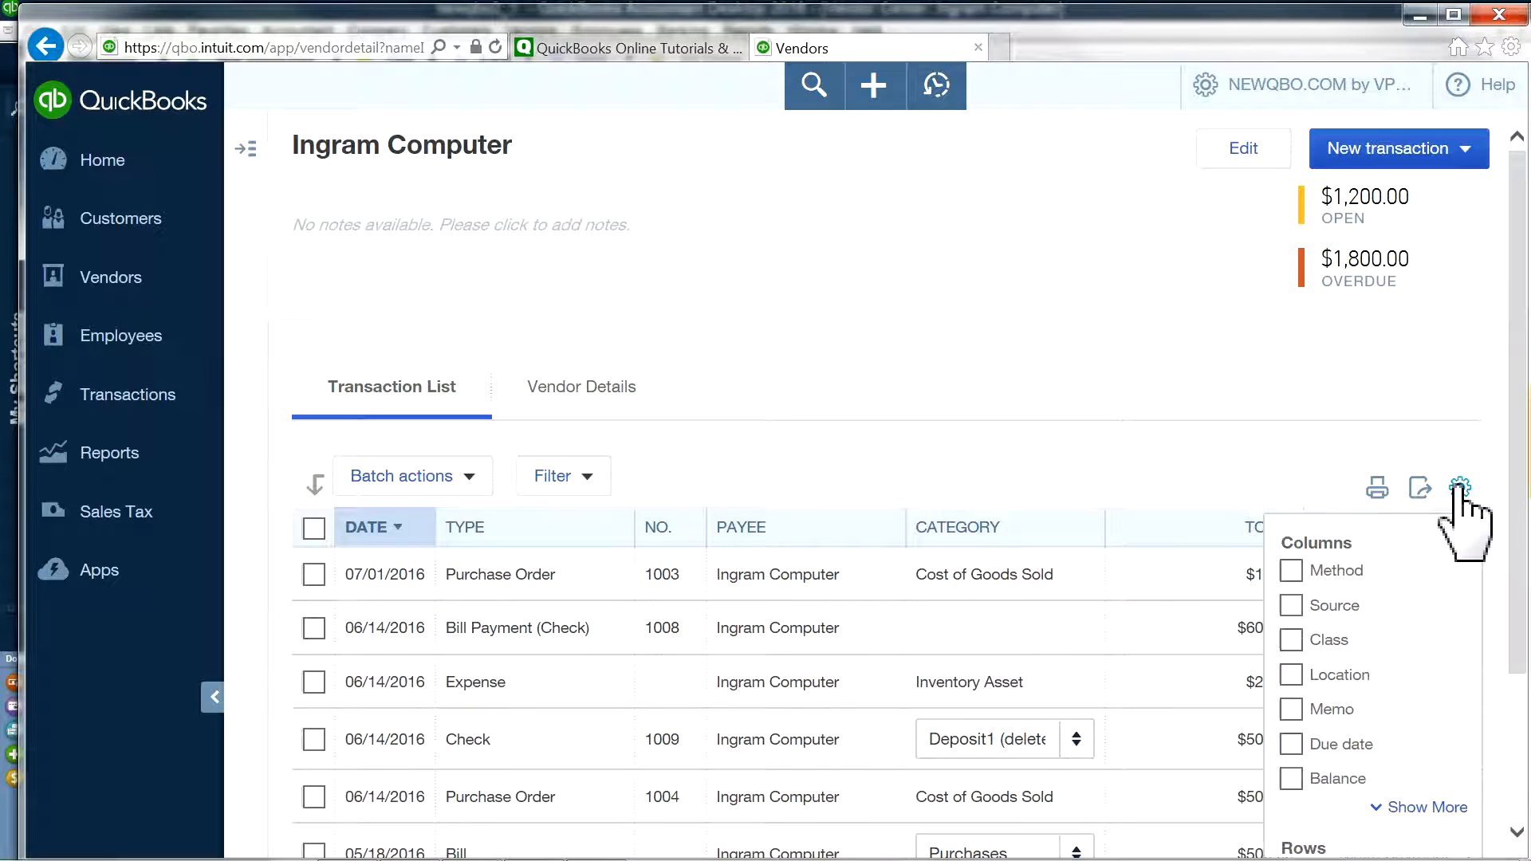
left_click(1403, 806)
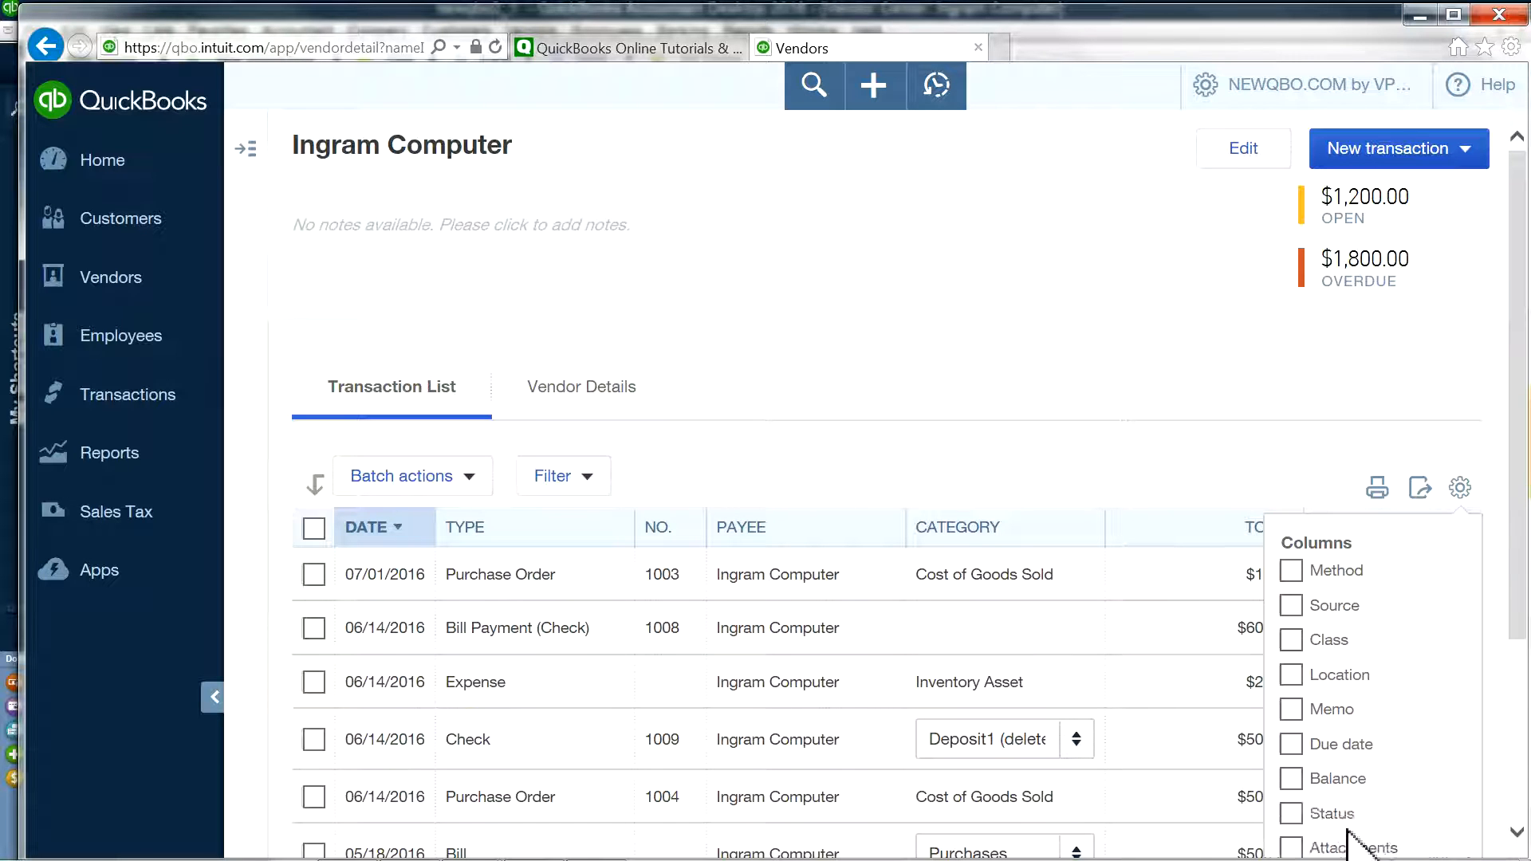
left_click(1291, 847)
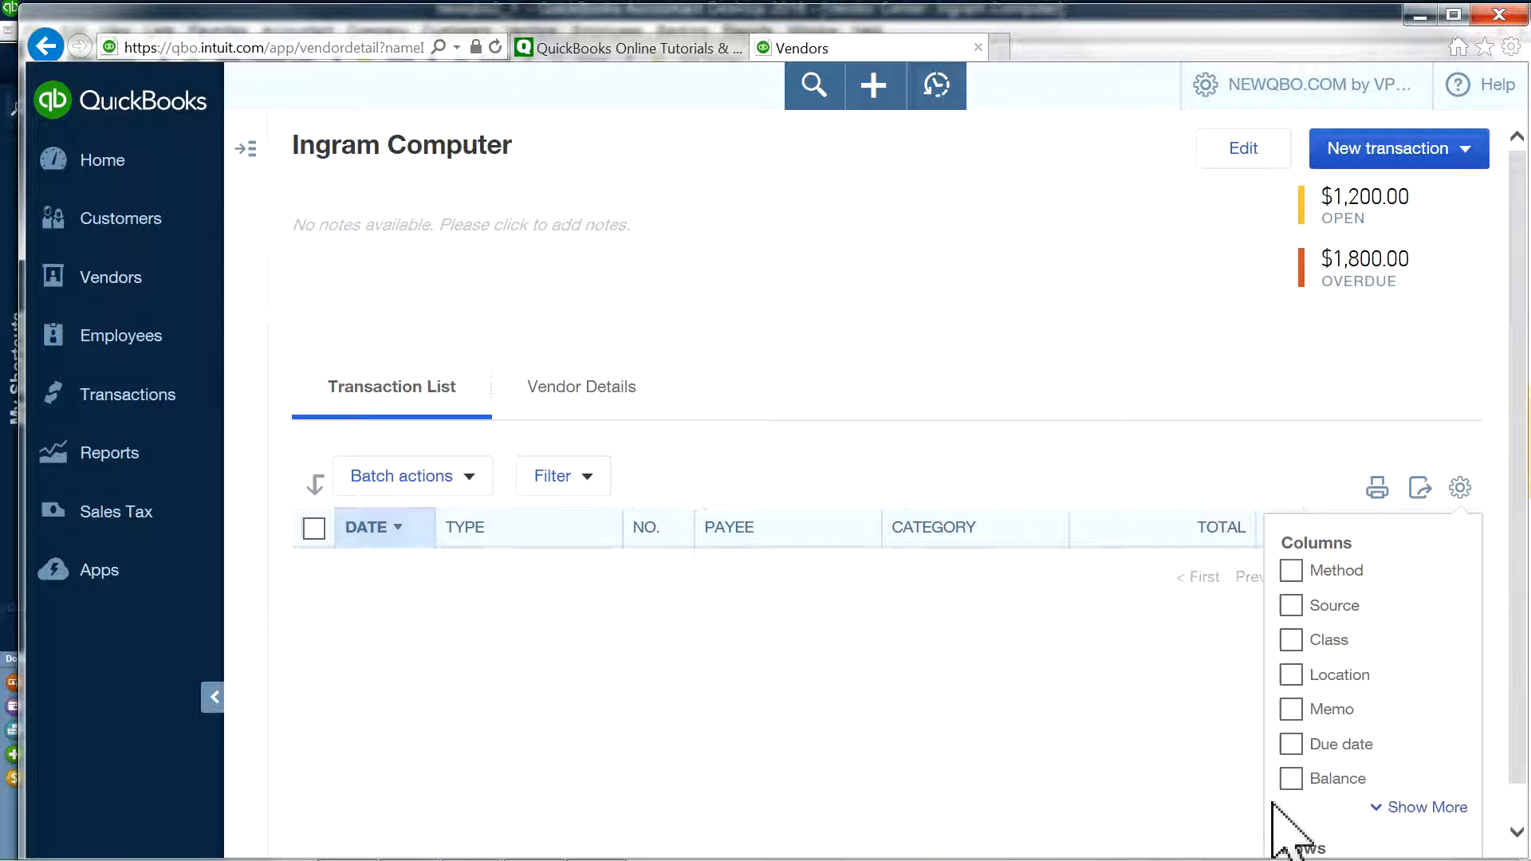
left_click(1081, 293)
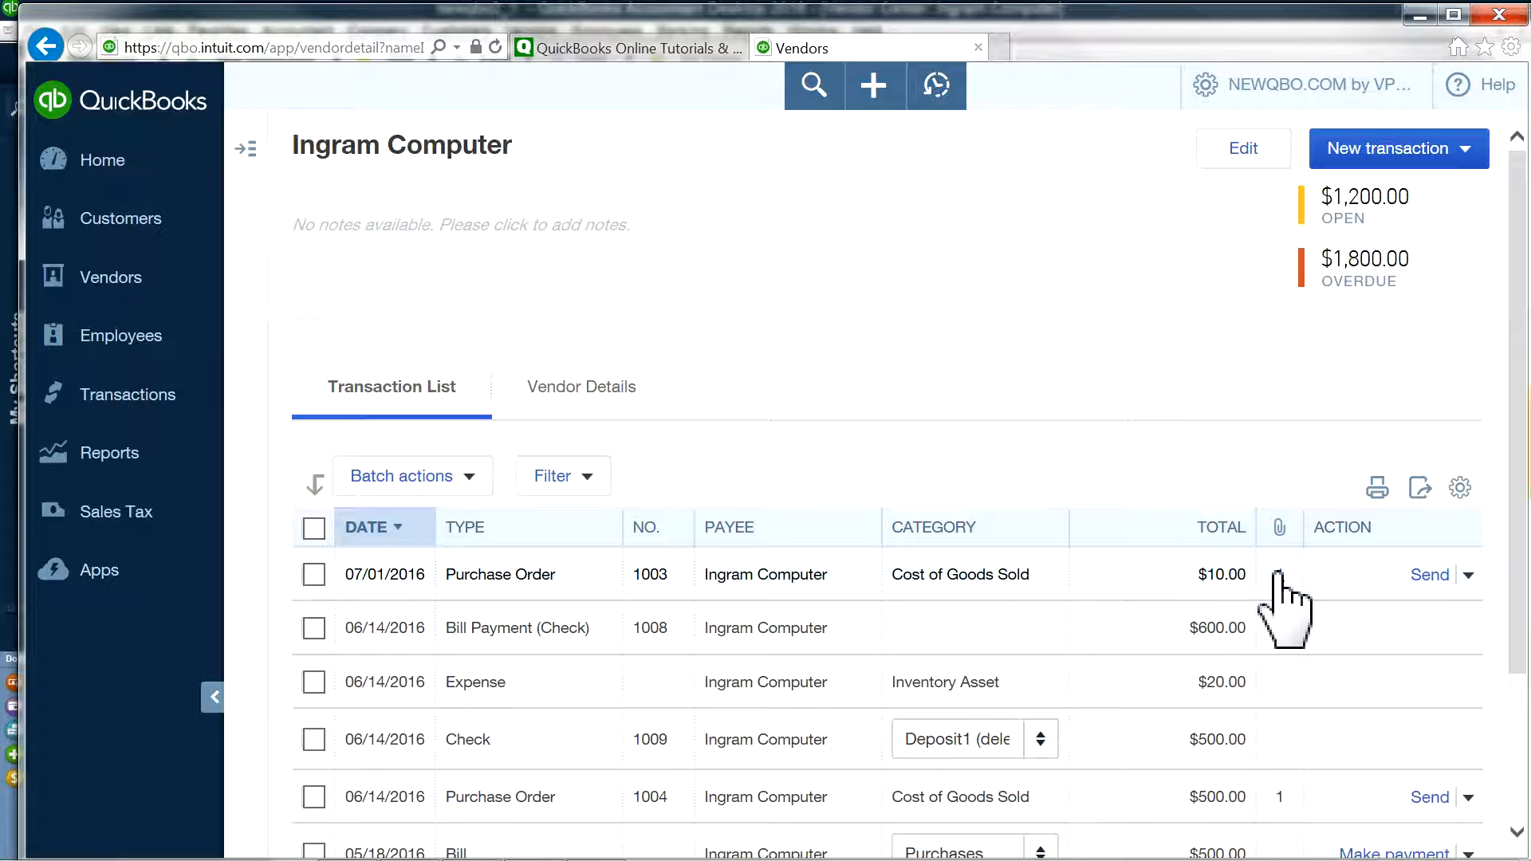
Step: View the attachment on purchase order 1003 and sort the transaction list so that transactions with attachments come first
left_click(1278, 575)
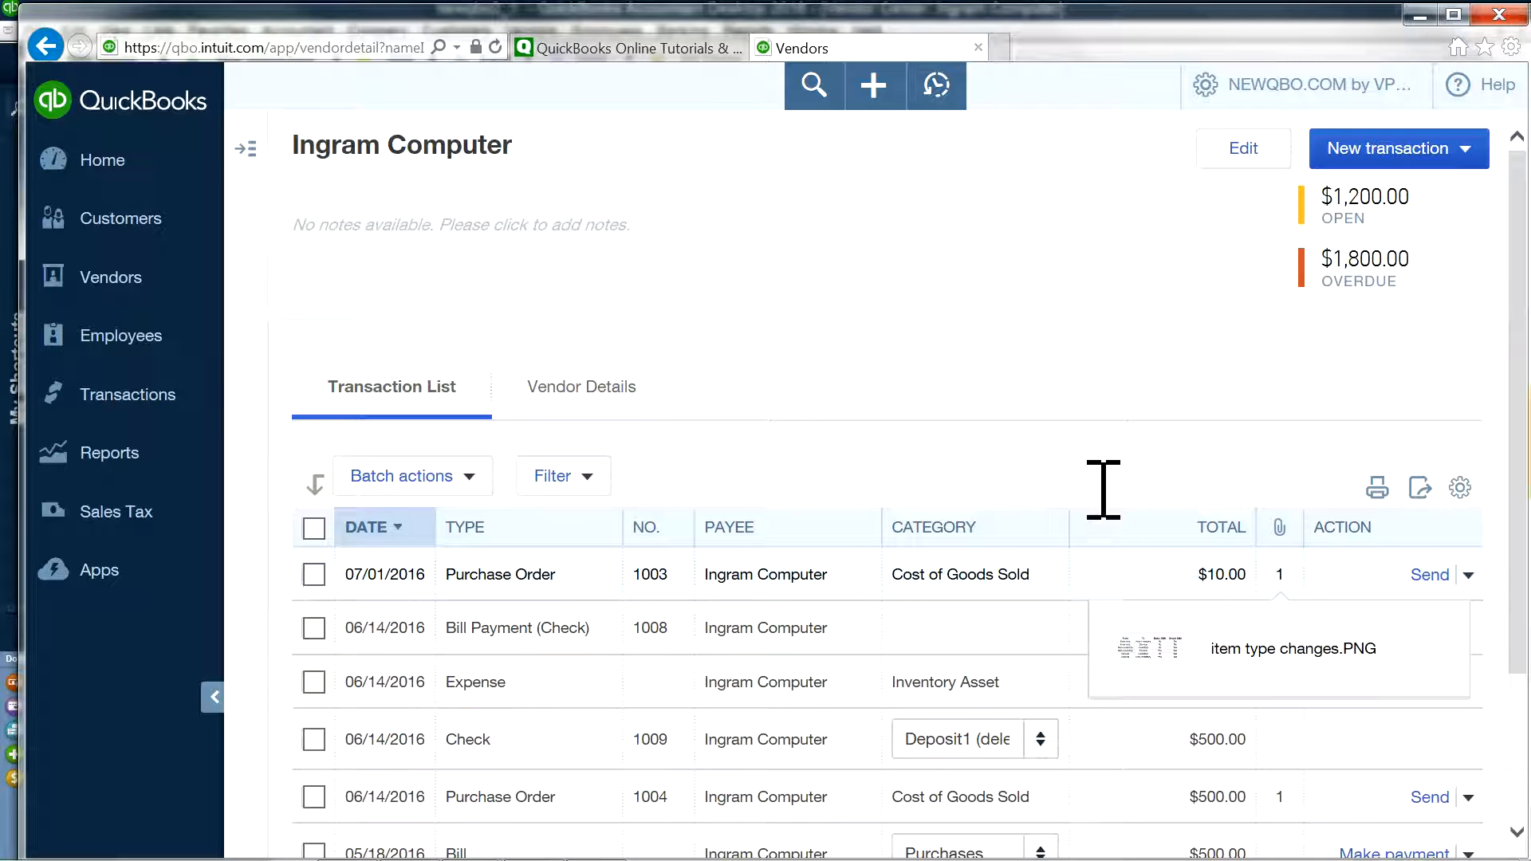
scroll(1109, 503, "down", 1)
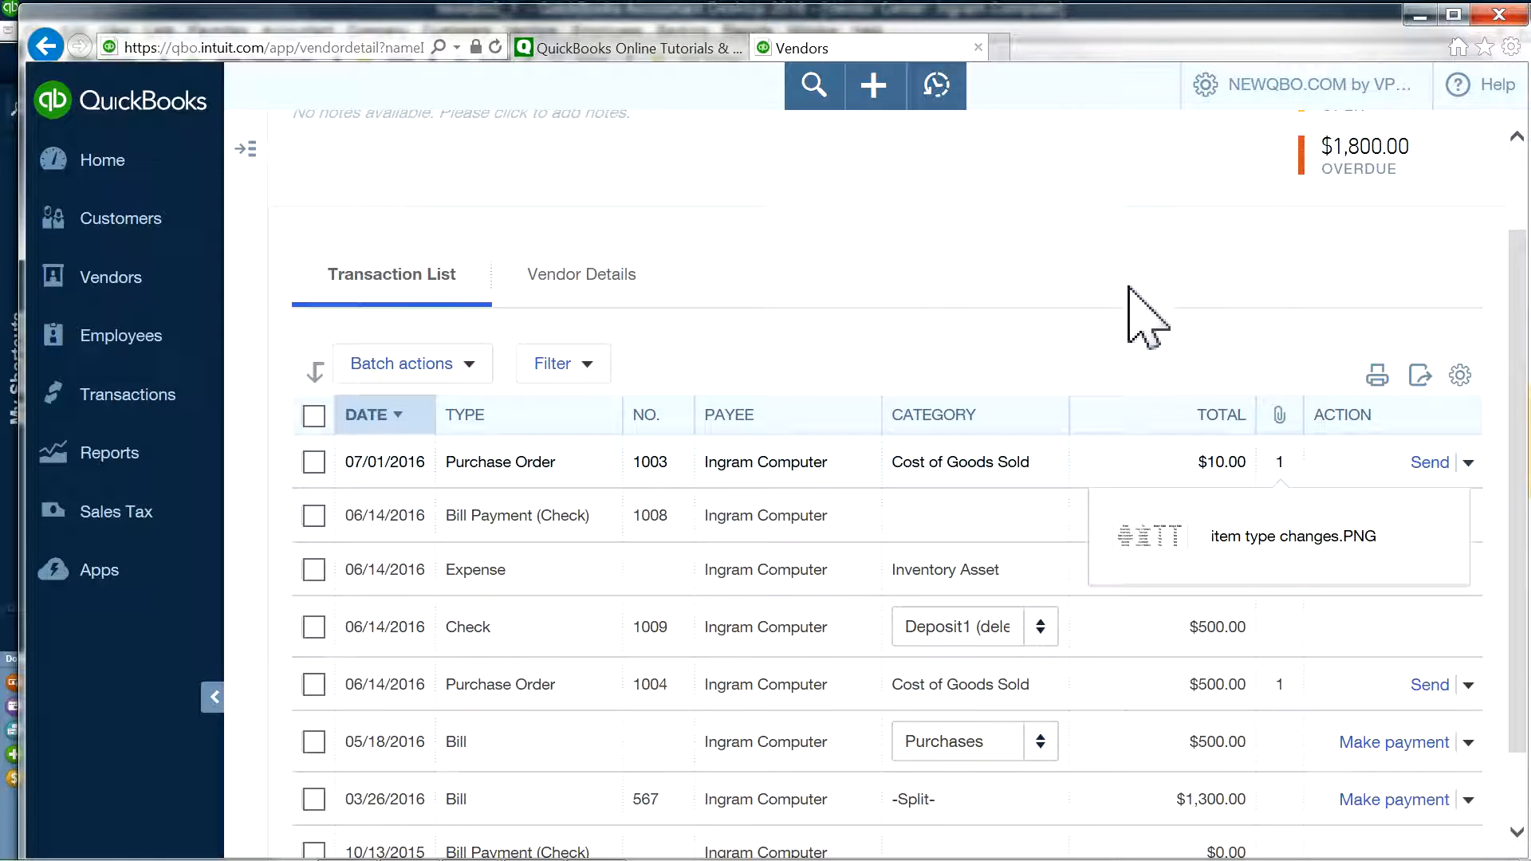
left_click(1138, 314)
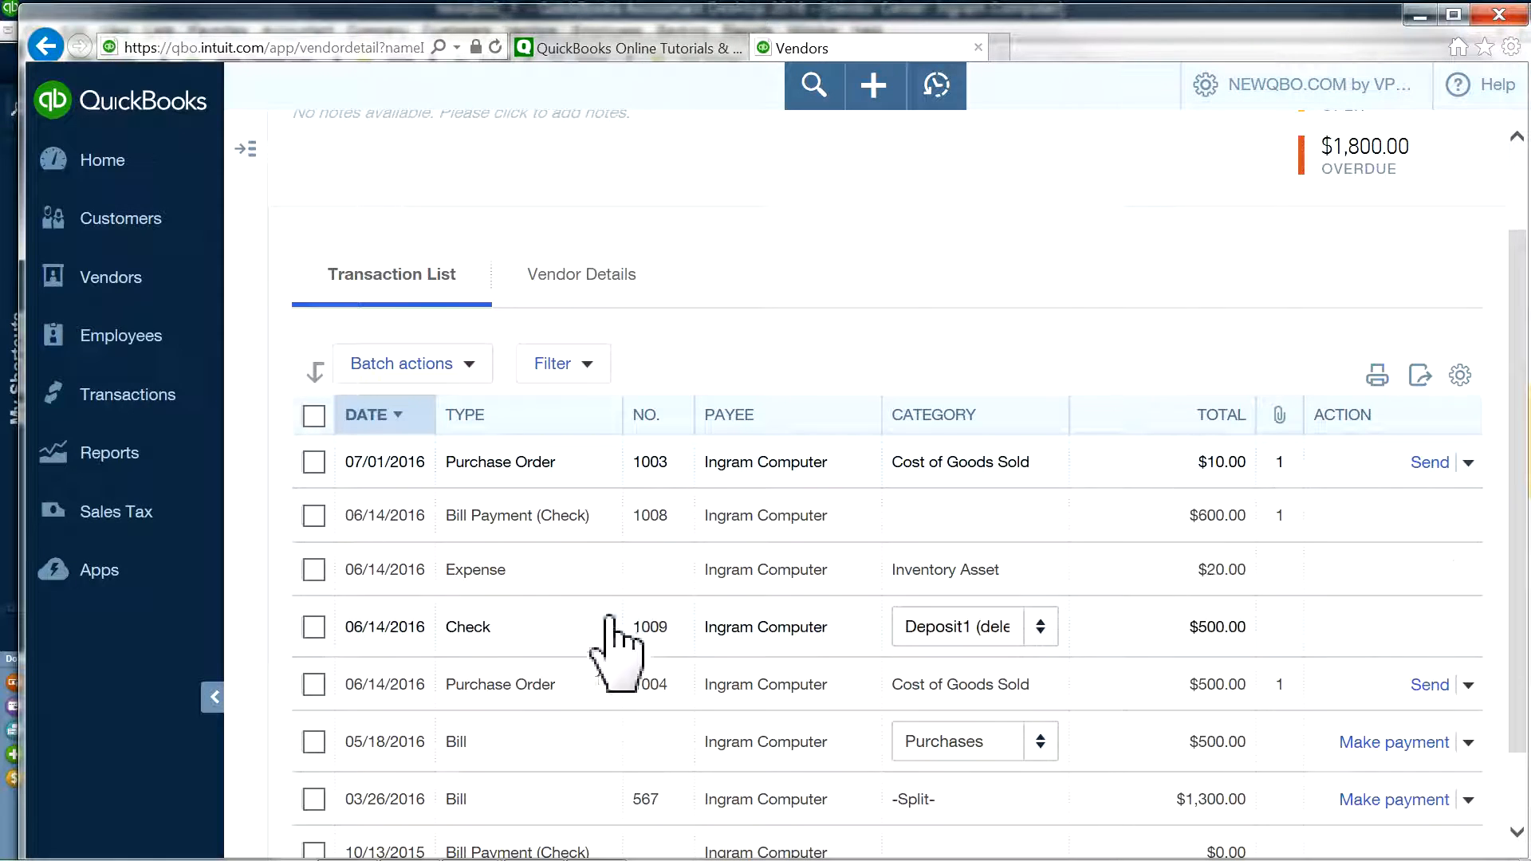
left_click(1280, 414)
left_click(1279, 529)
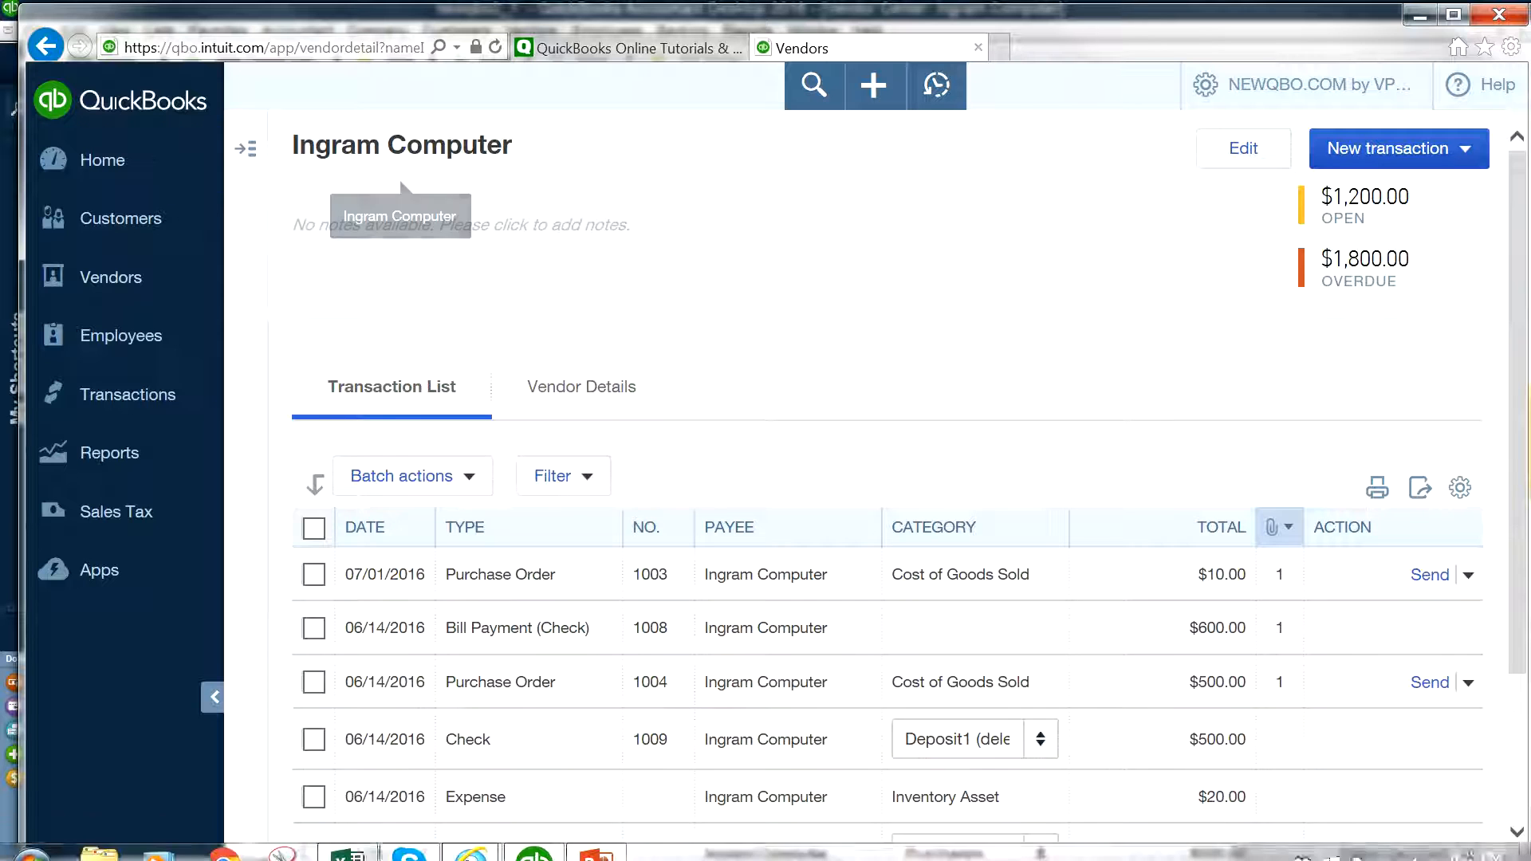
Step: Switch to QuickBooks Desktop and view Ingram Computer's vendor record and attachments, closing both without changes
mouse_move(533, 853)
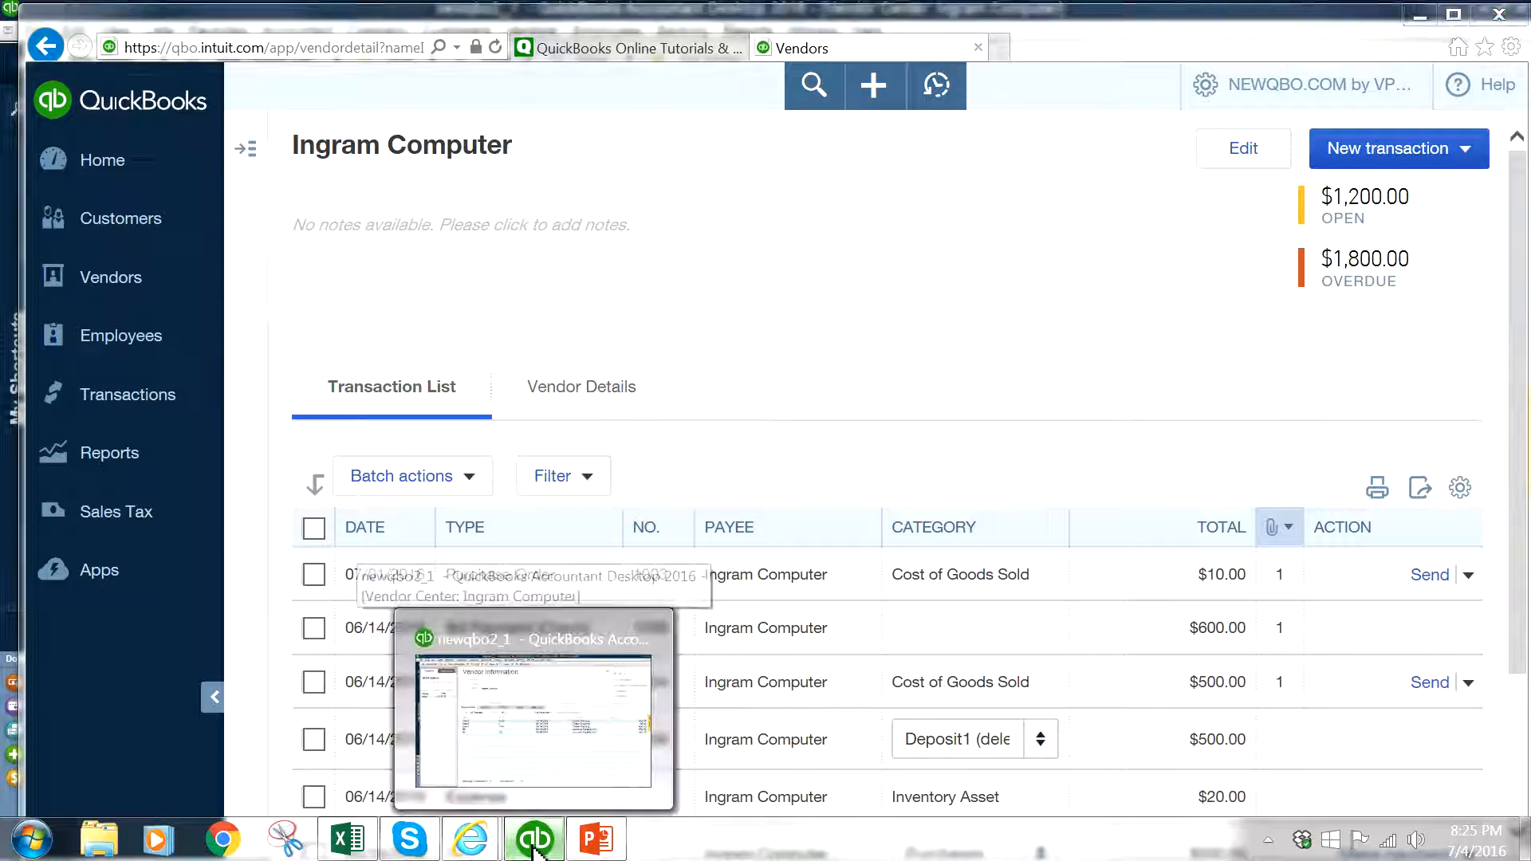
left_click(536, 710)
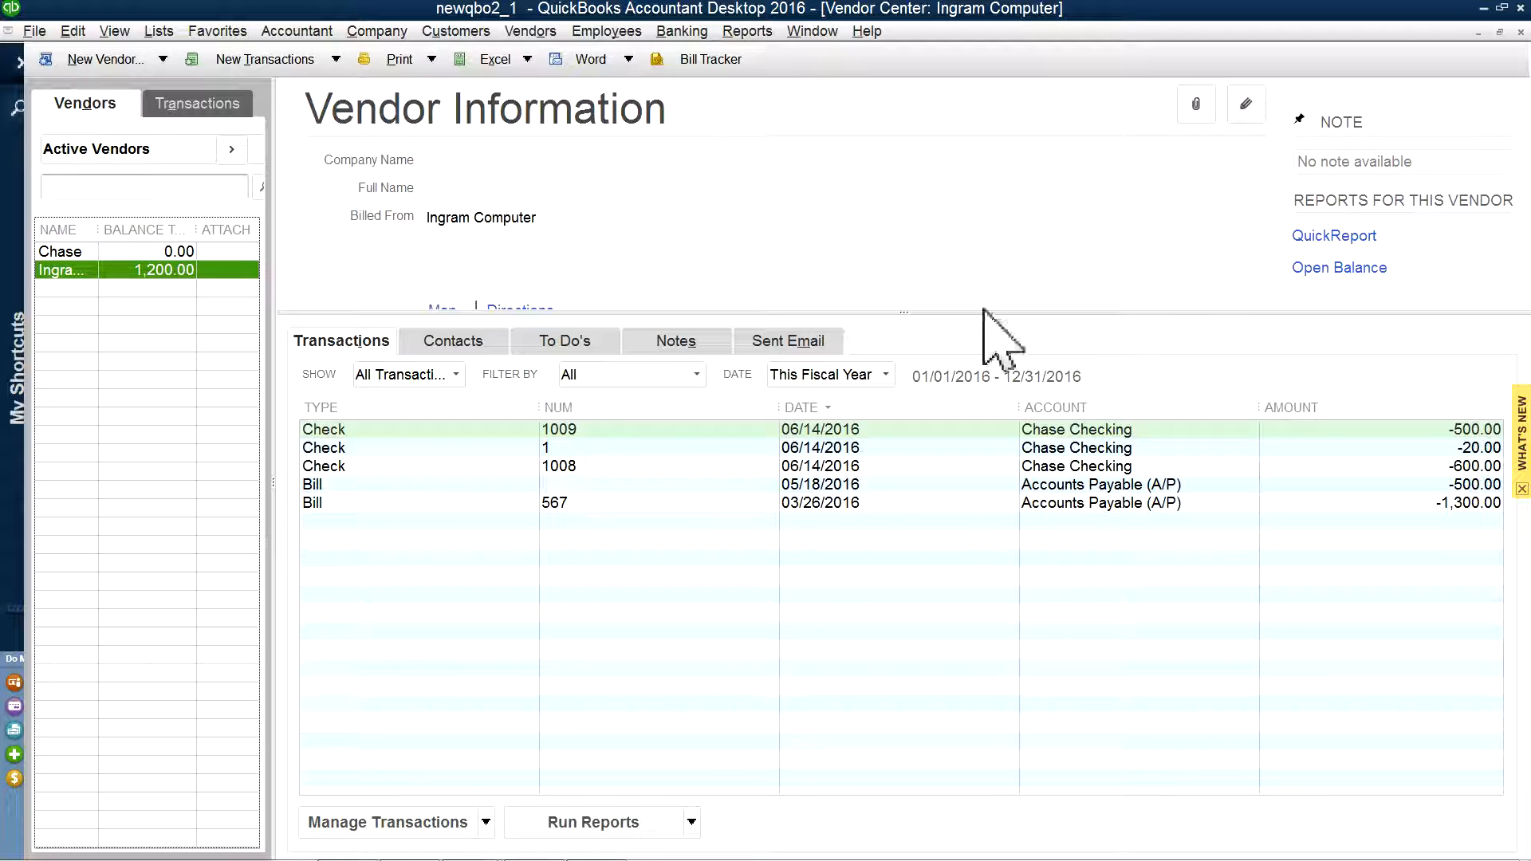
left_click(1241, 112)
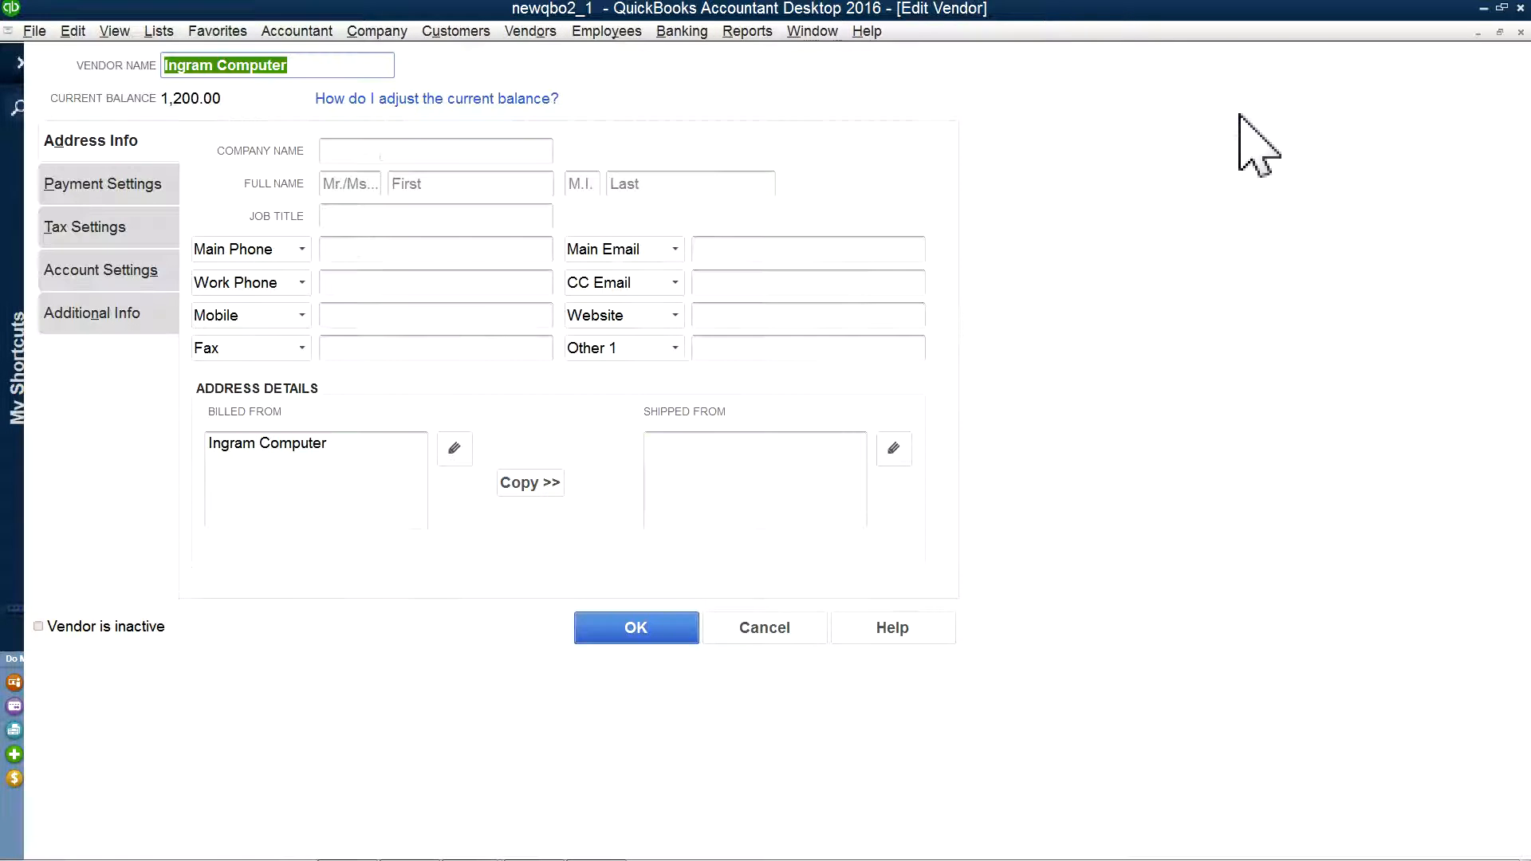
left_click(774, 631)
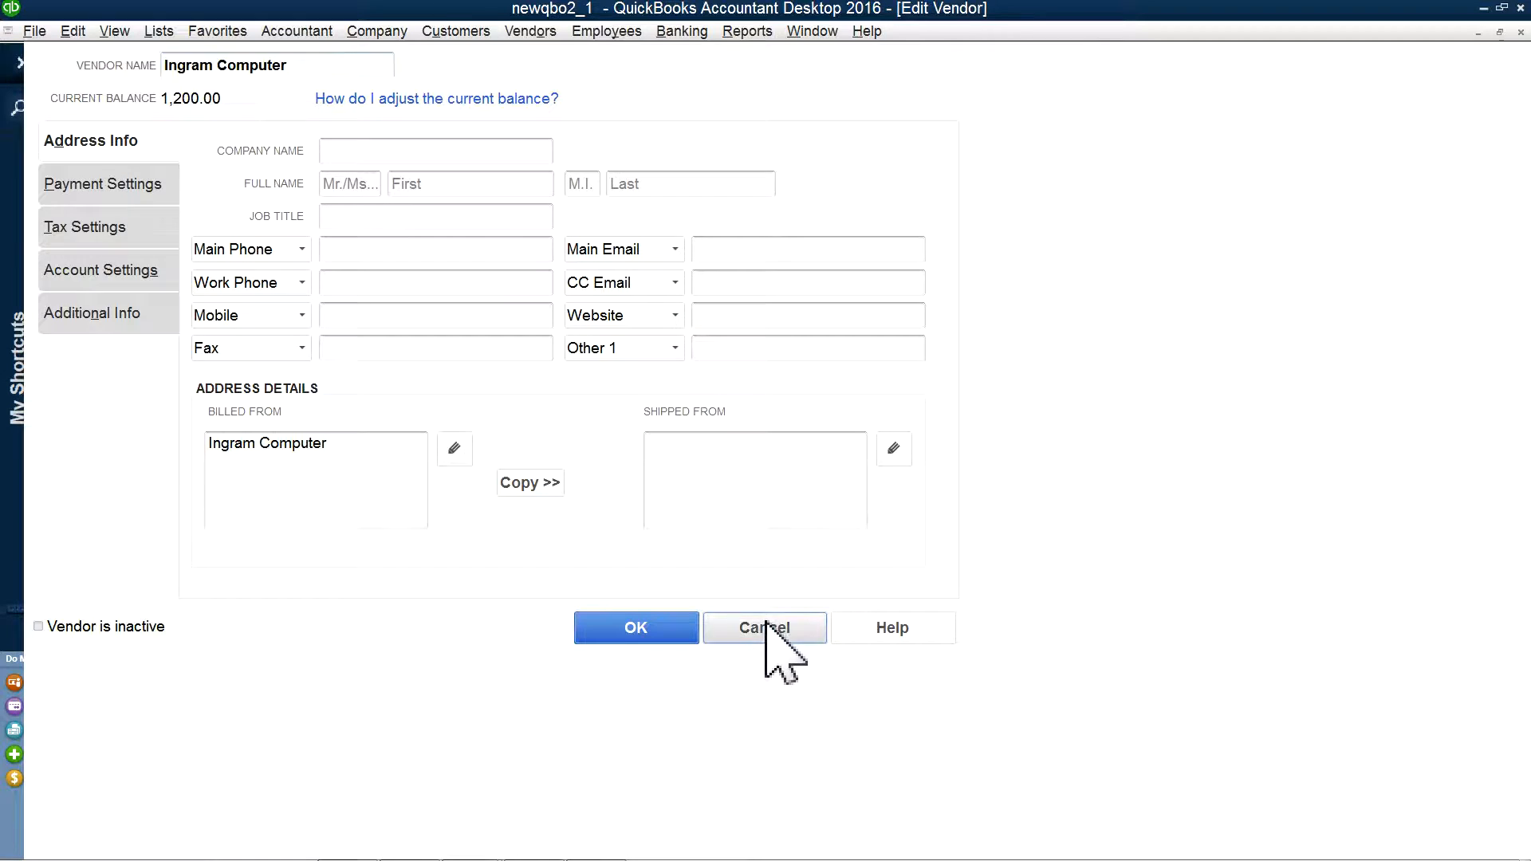
left_click(1196, 104)
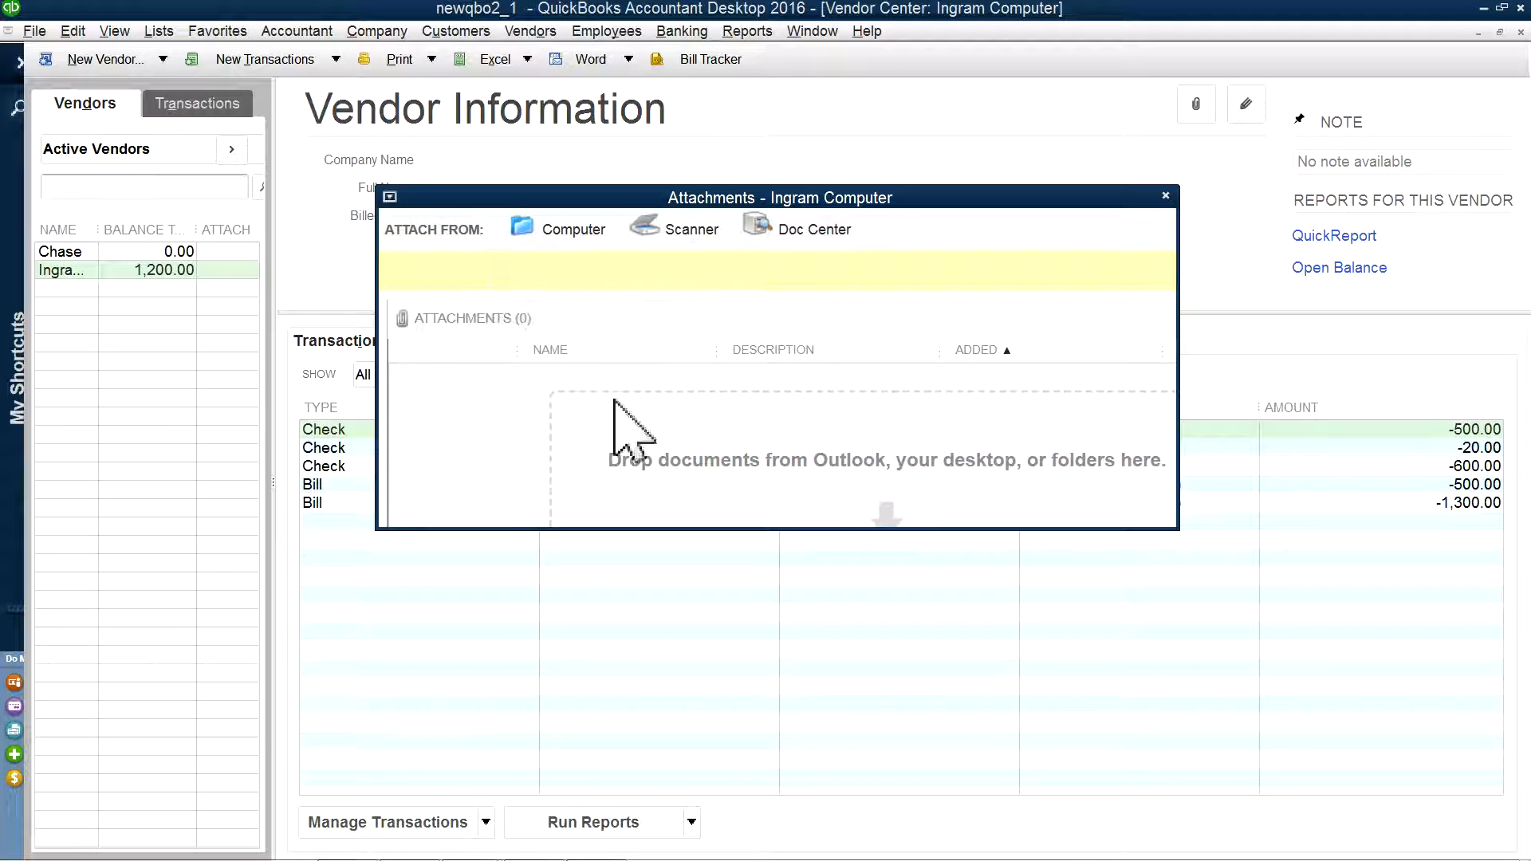
left_click(1166, 196)
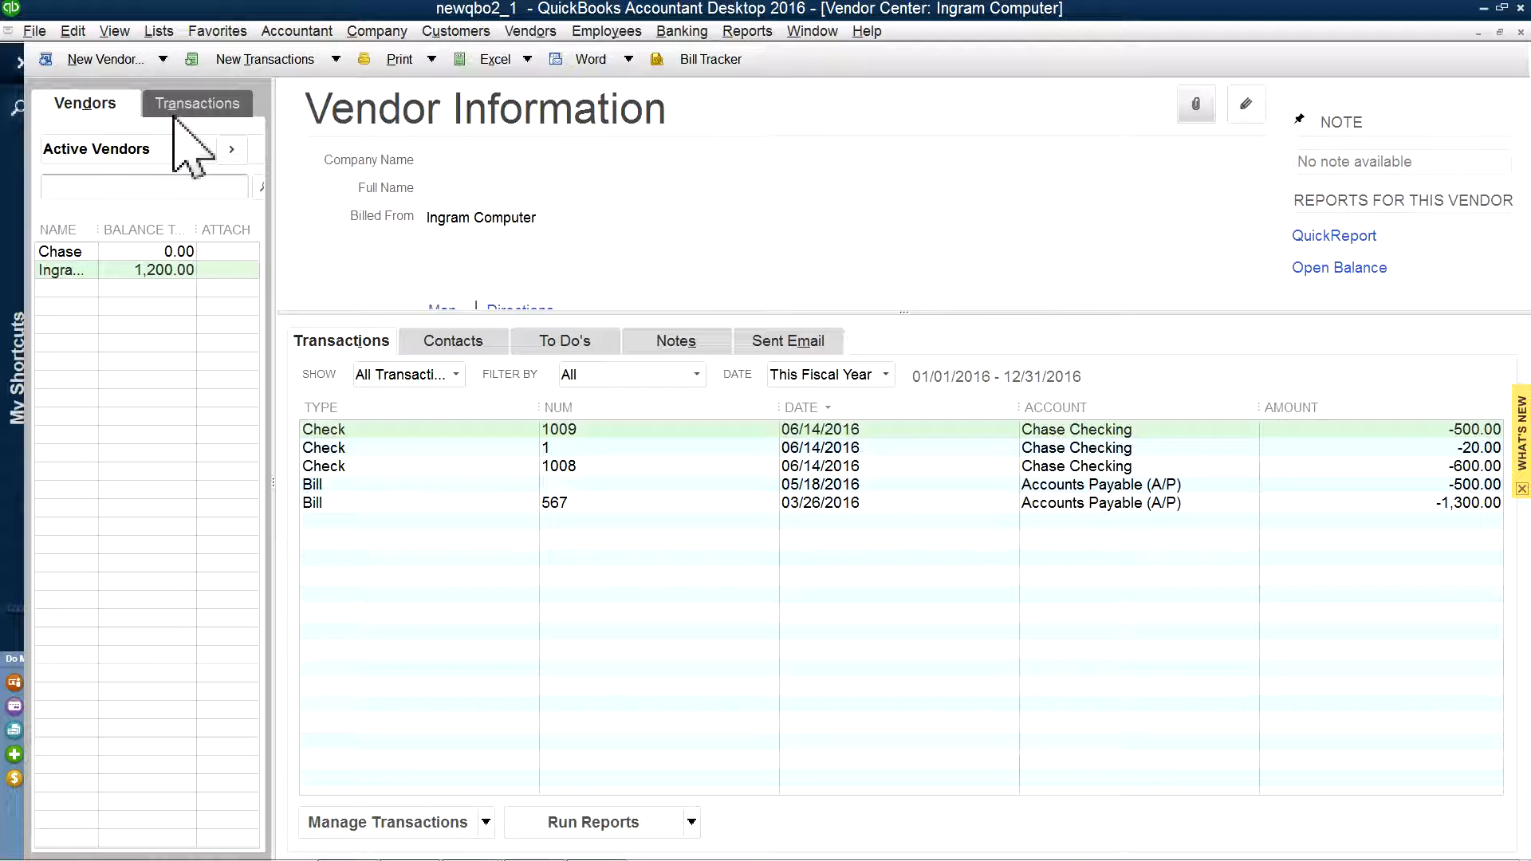
Step: Switch to QuickBooks Online in the browser and view the first listed customer's details, attachments and transaction list
mouse_move(421, 854)
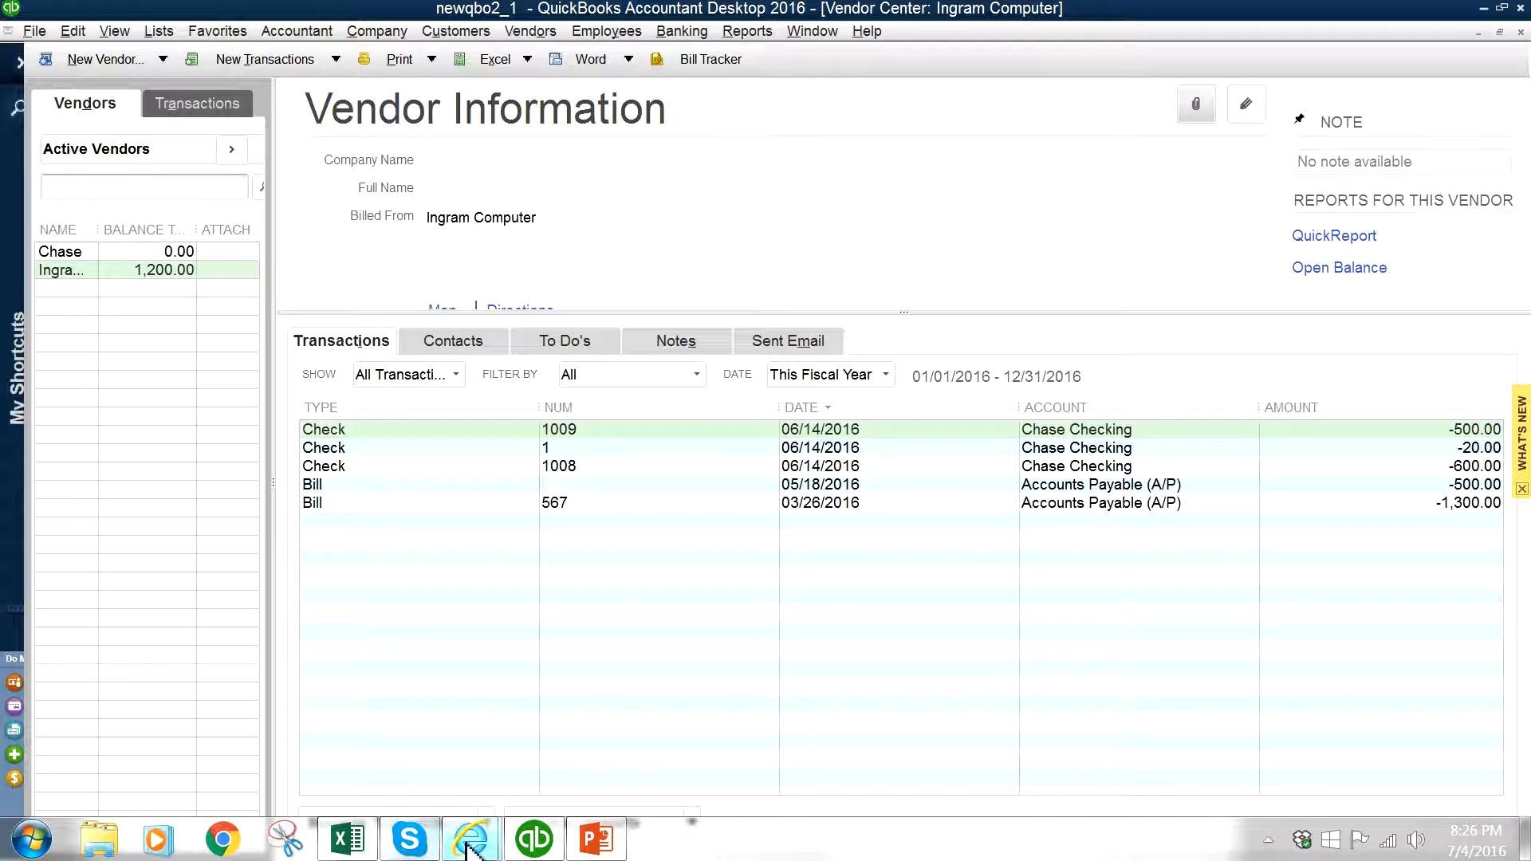
mouse_move(469, 852)
left_click(530, 768)
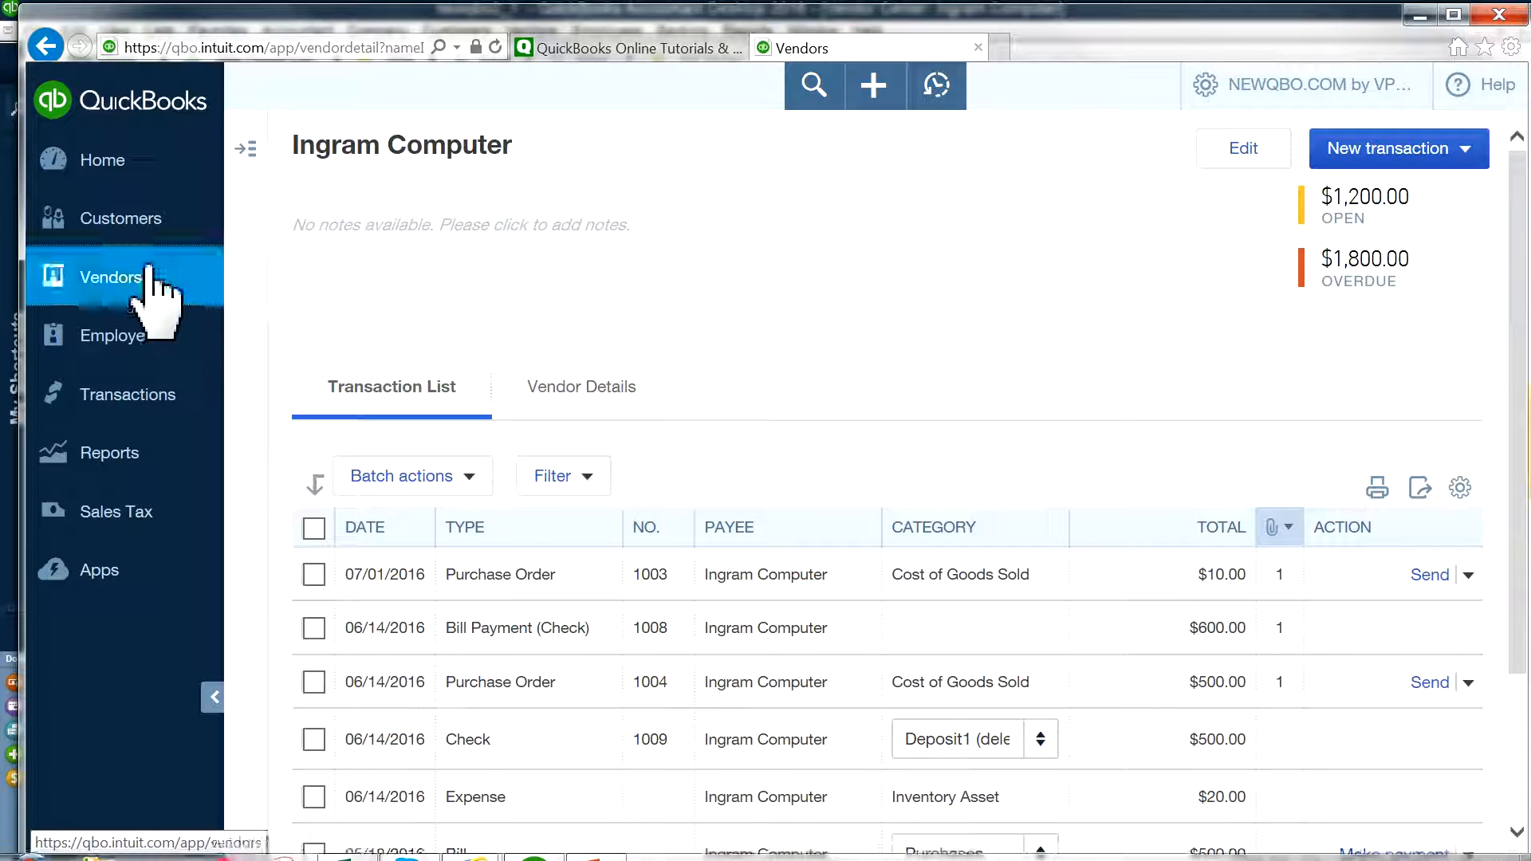
left_click(132, 228)
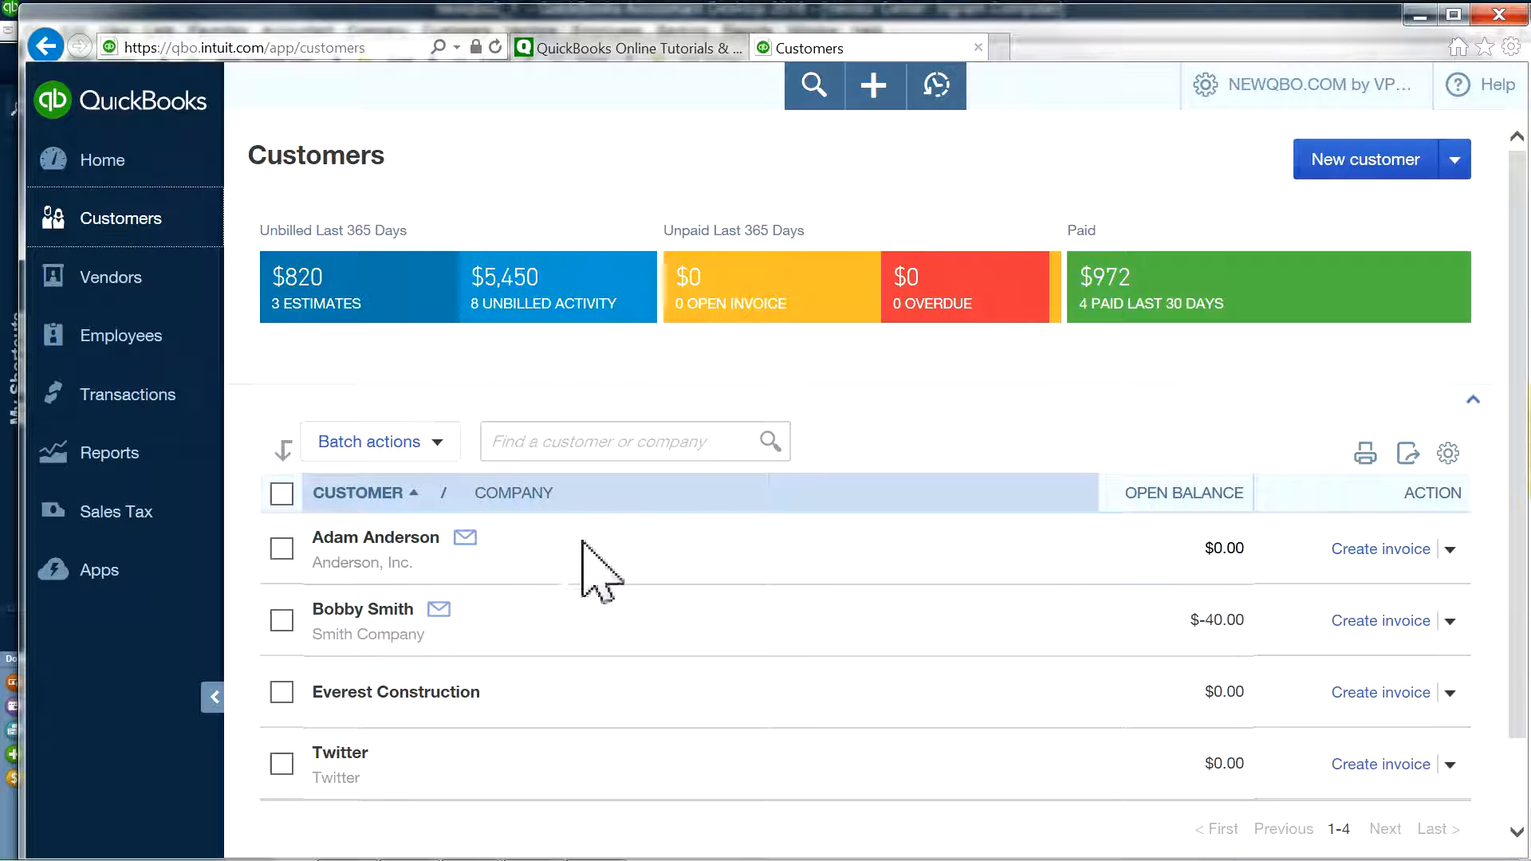
left_click(320, 539)
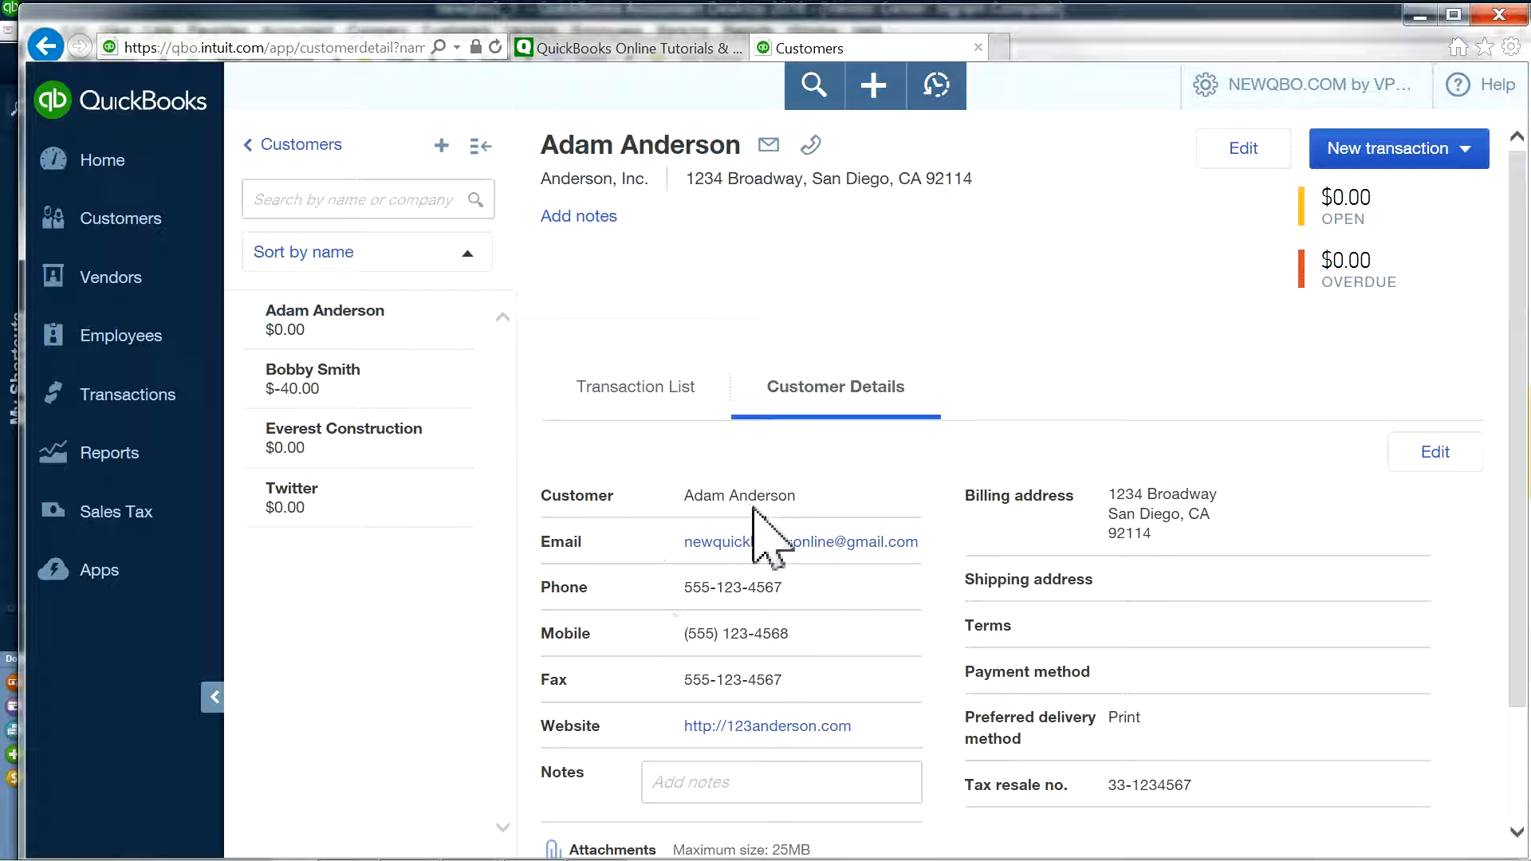
scroll(988, 558, "down", 2)
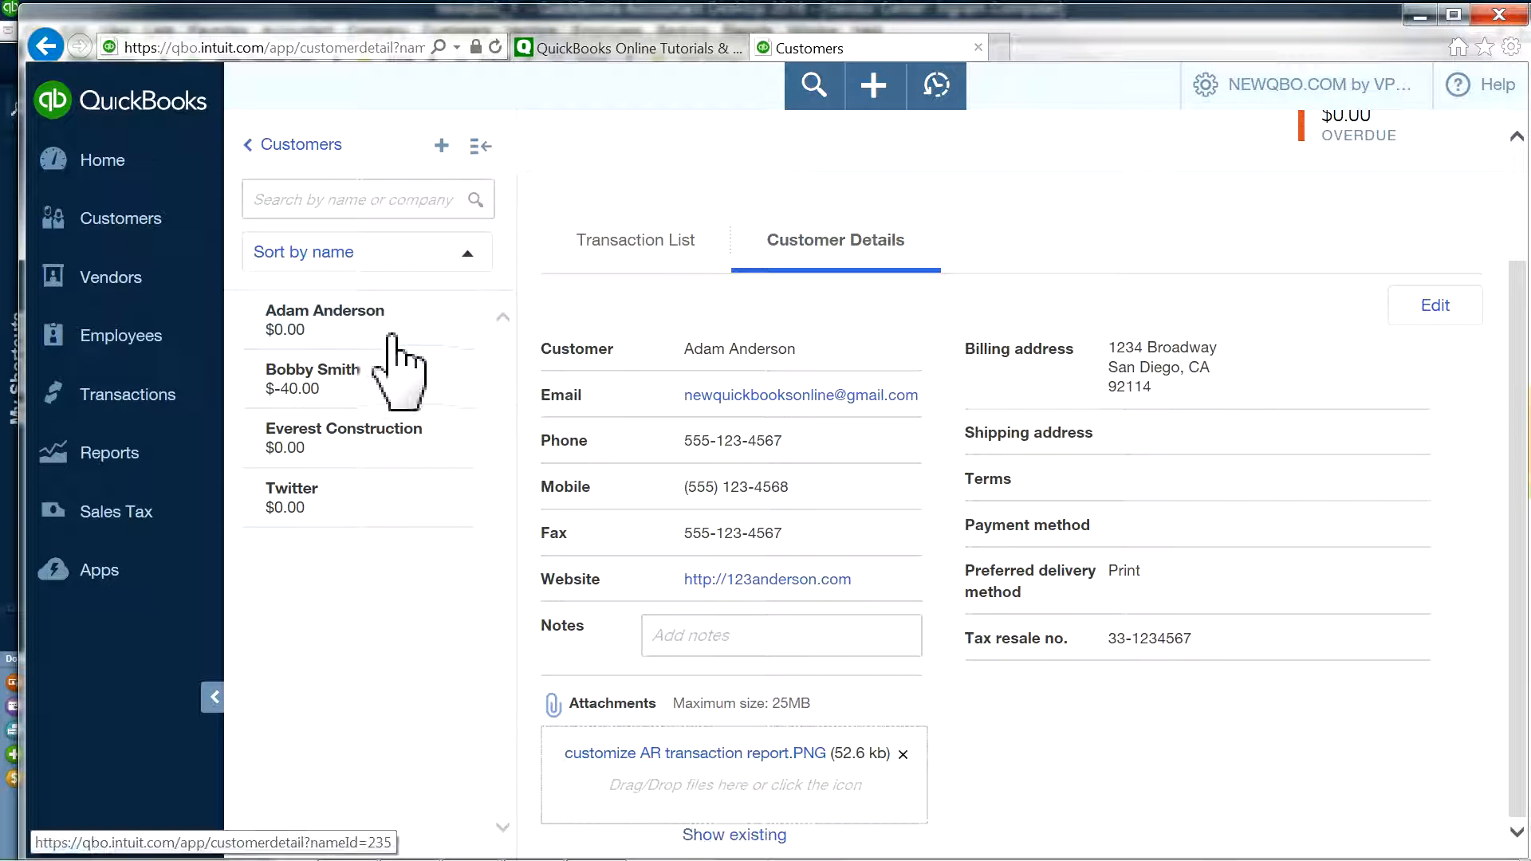
left_click(610, 246)
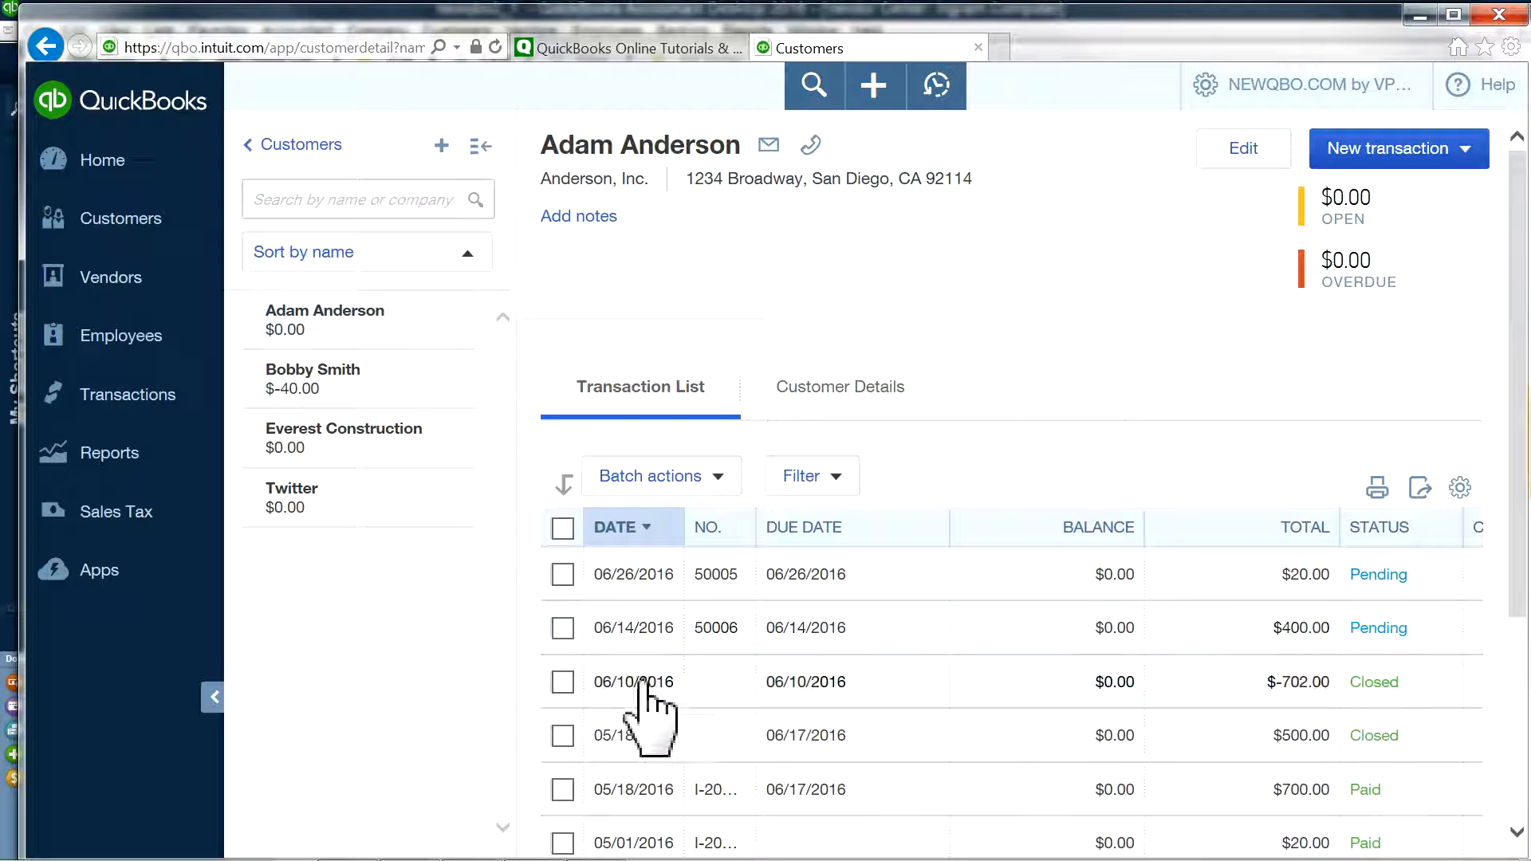
Step: Collapse the navigation and add the Attachments column to the first customer's transaction list
left_click(214, 697)
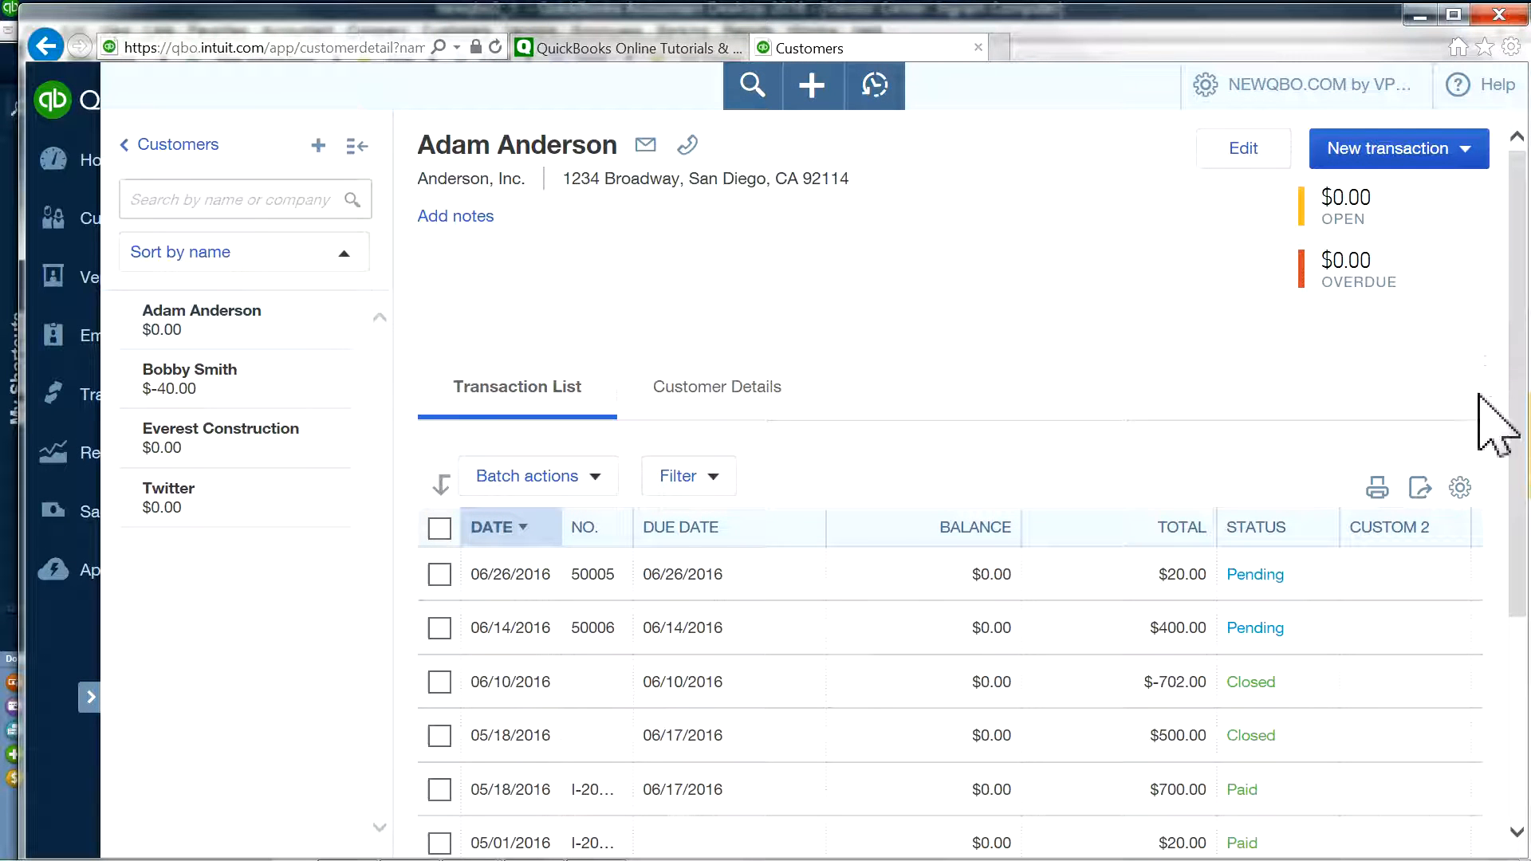
left_click(1461, 488)
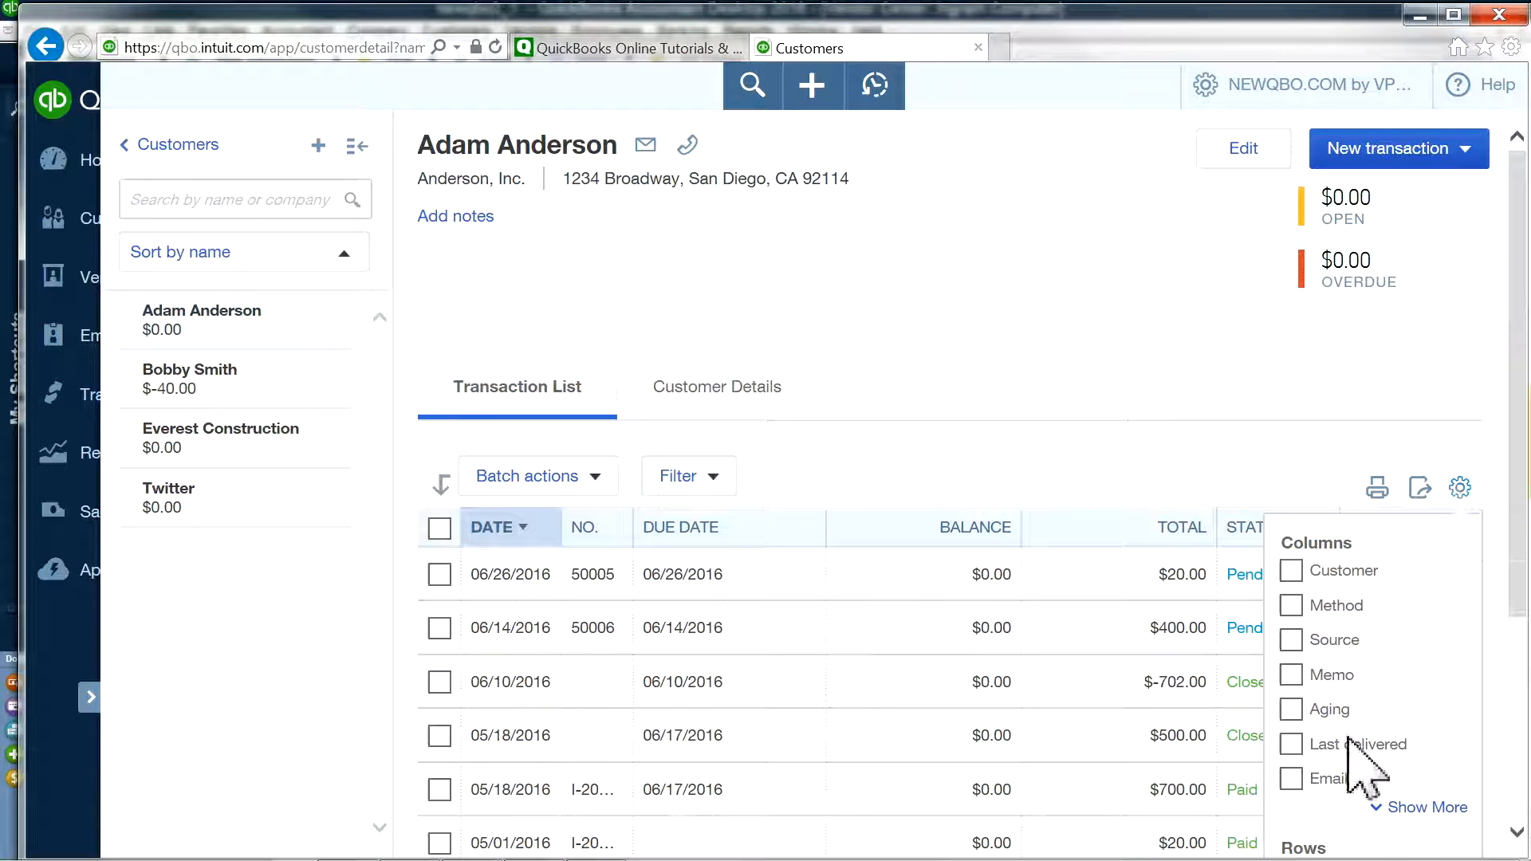
left_click(1416, 809)
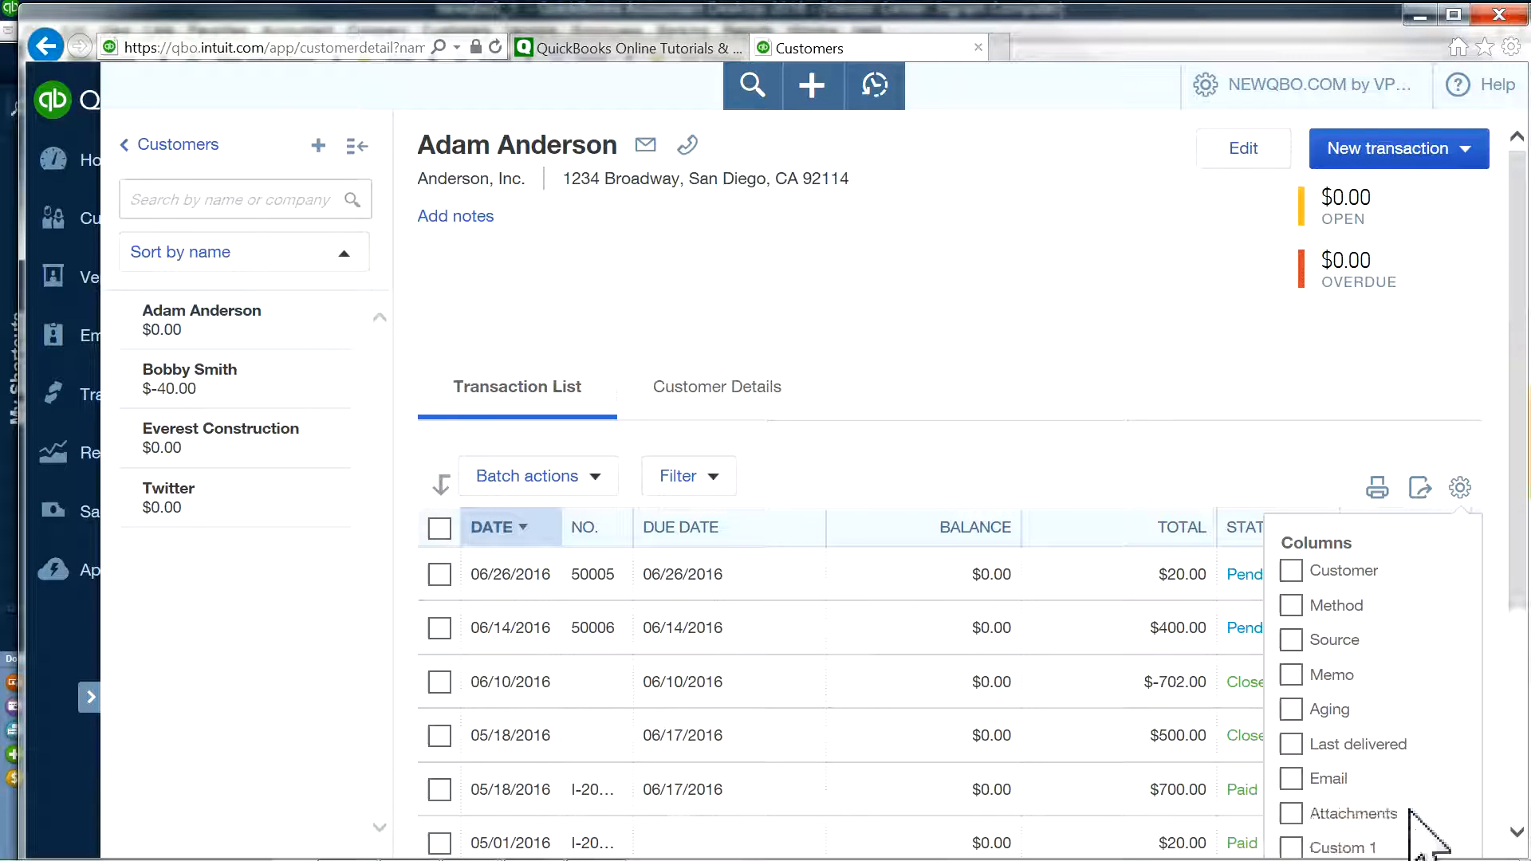
left_click(1290, 813)
left_click(1173, 339)
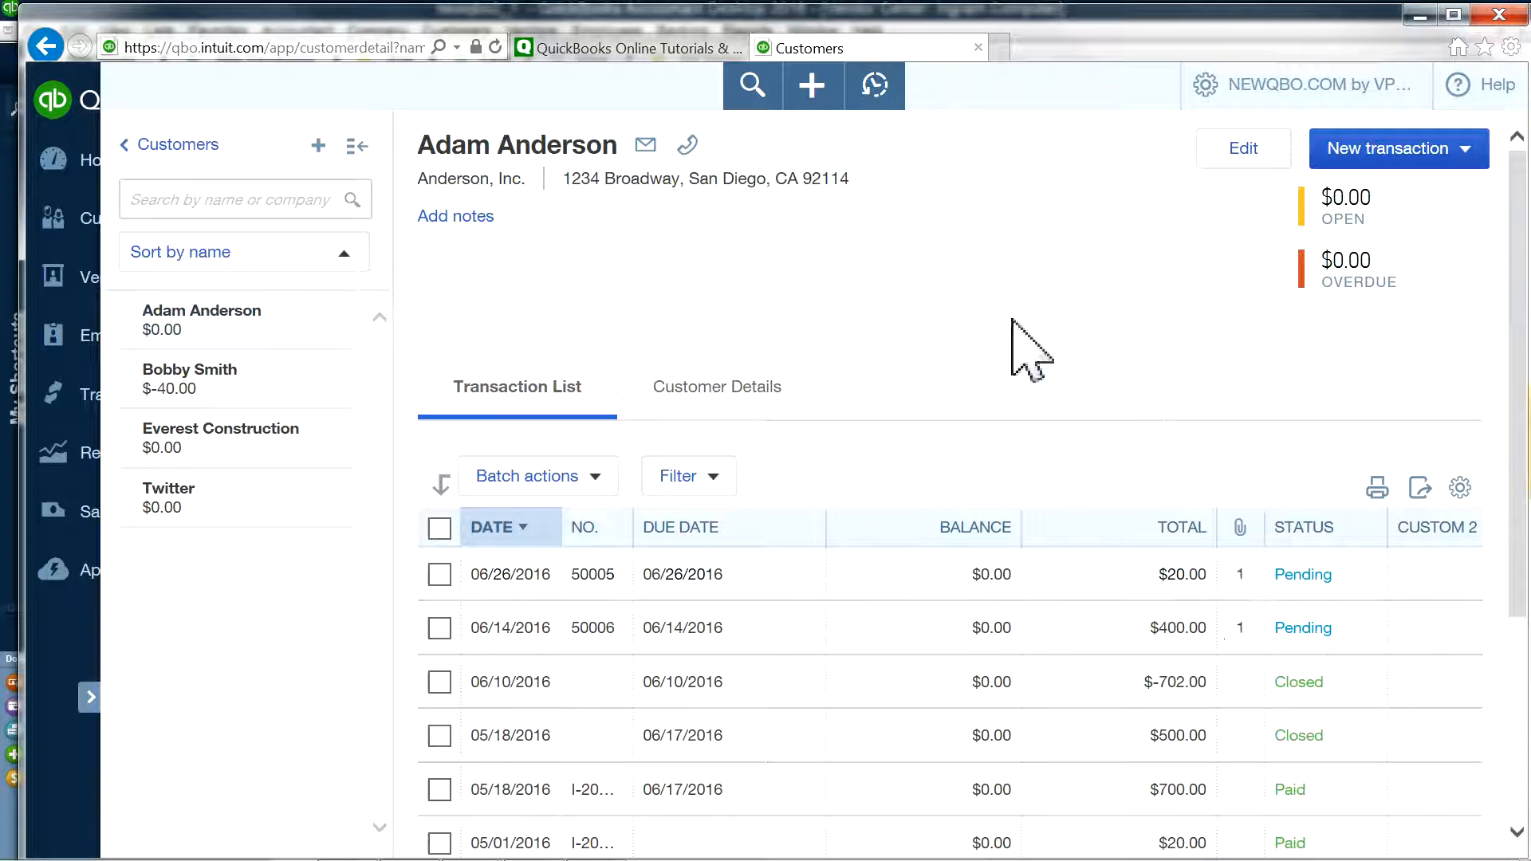
mouse_move(415, 855)
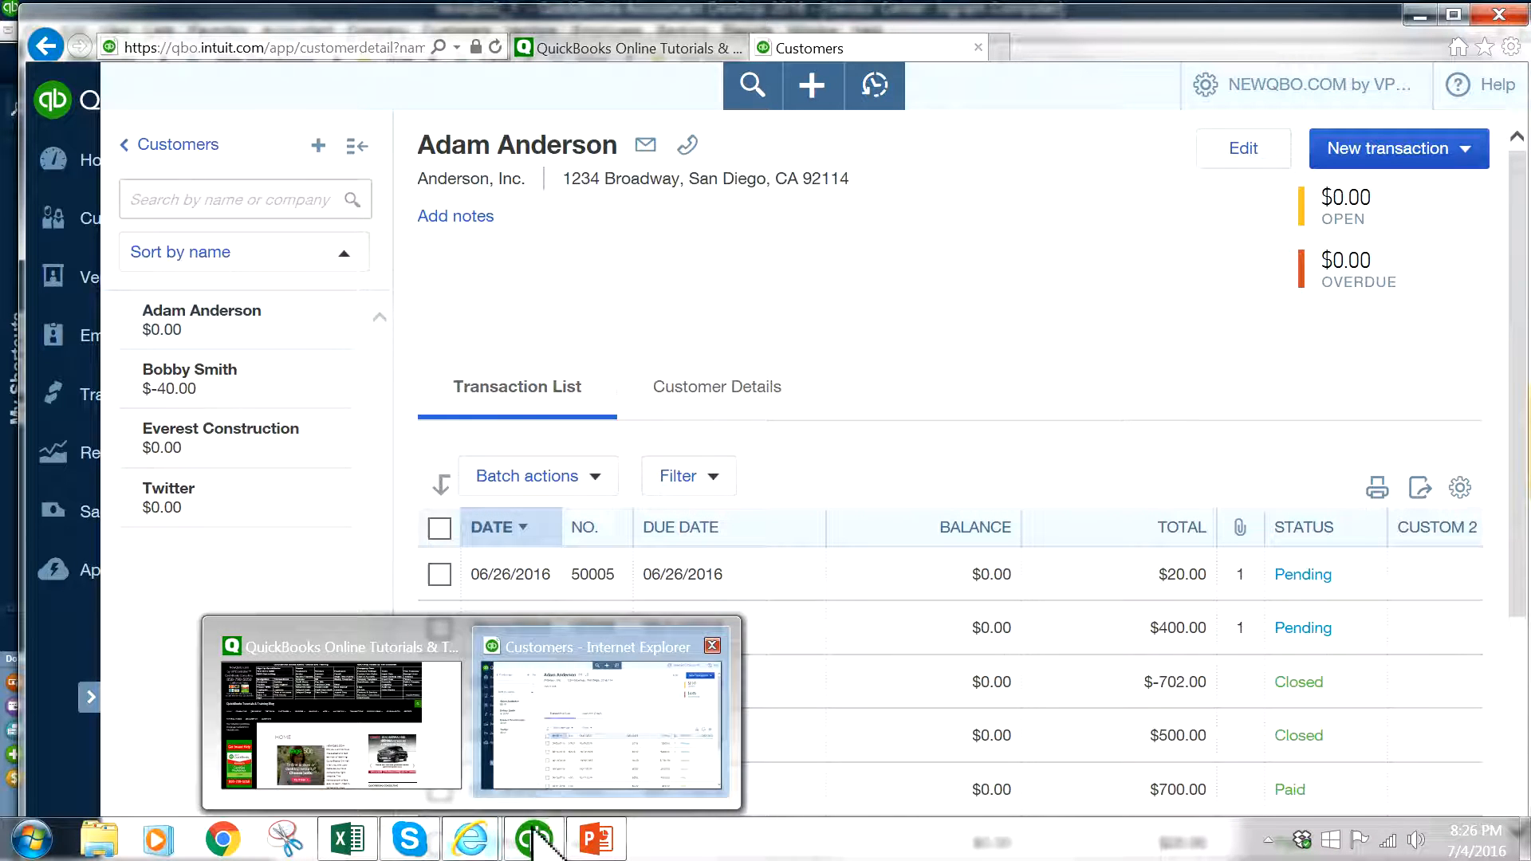
mouse_move(559, 844)
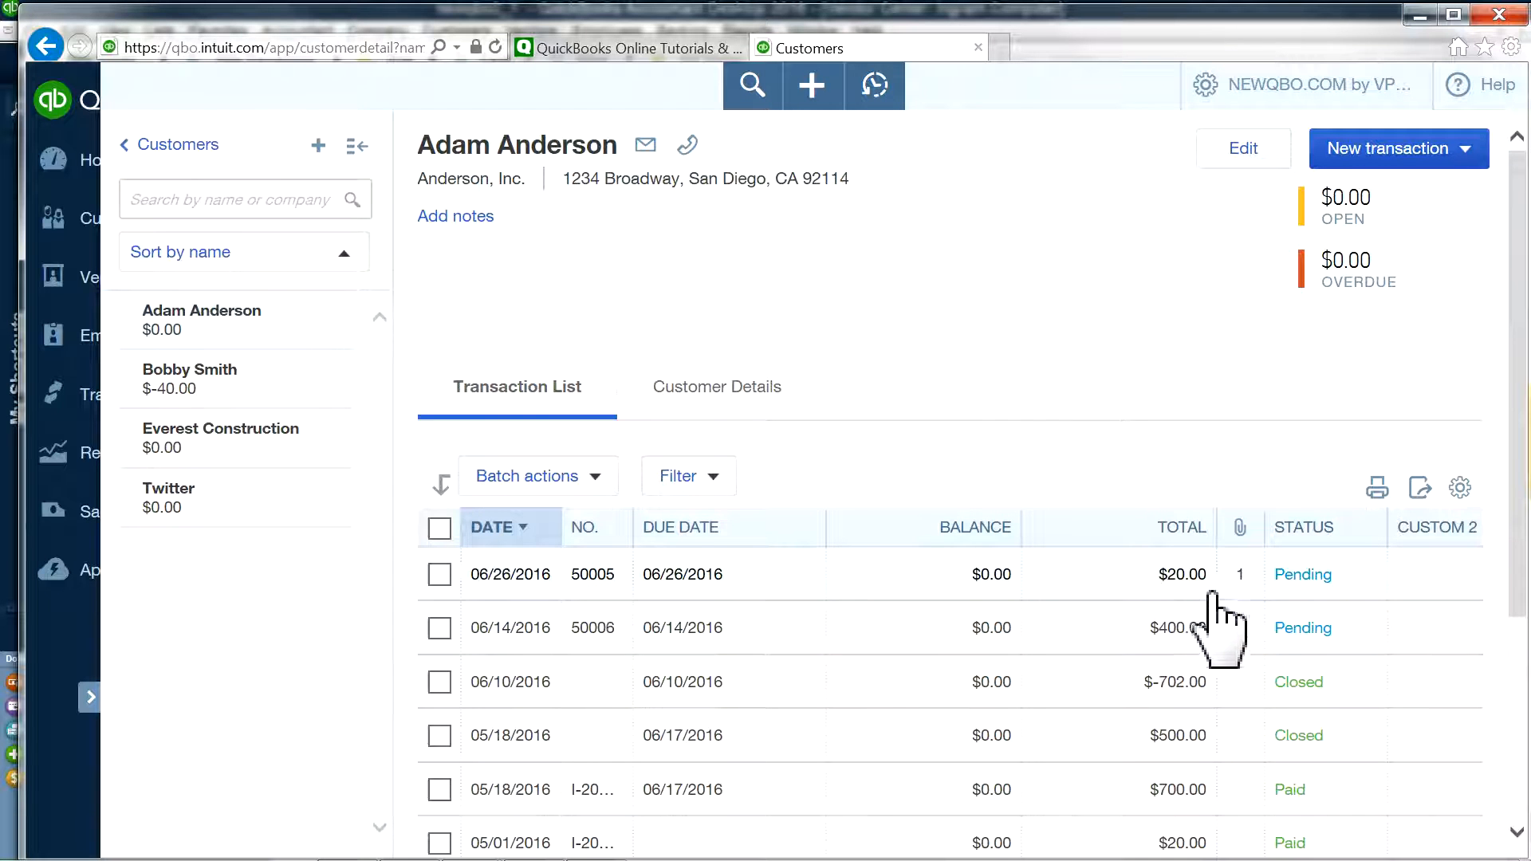
mouse_move(1232, 581)
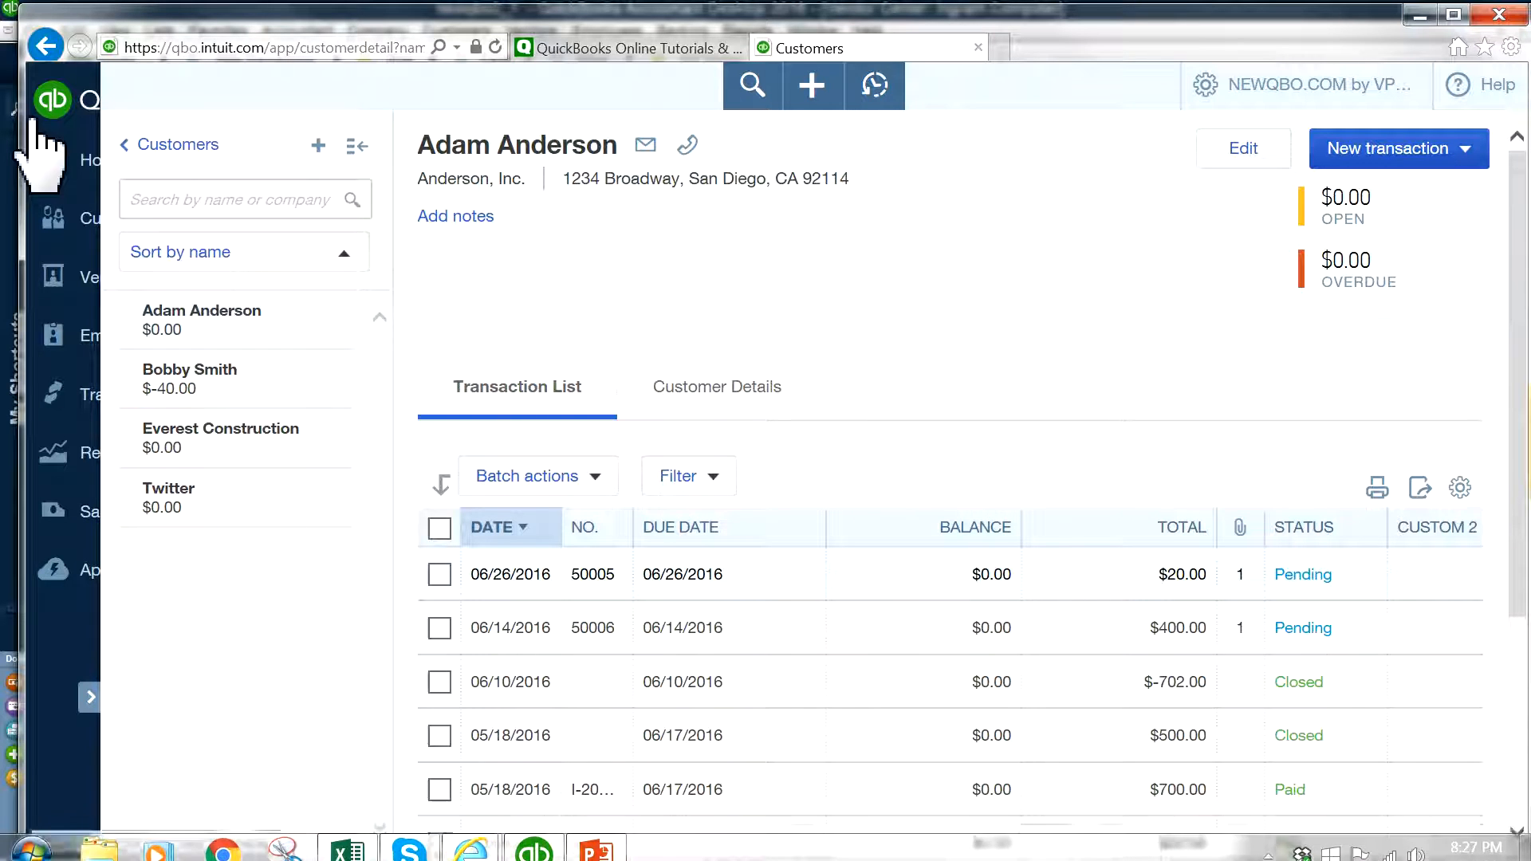
Step: Restore the navigation, return to the home page, and view the Recurring Transactions list
left_click(91, 697)
left_click(159, 162)
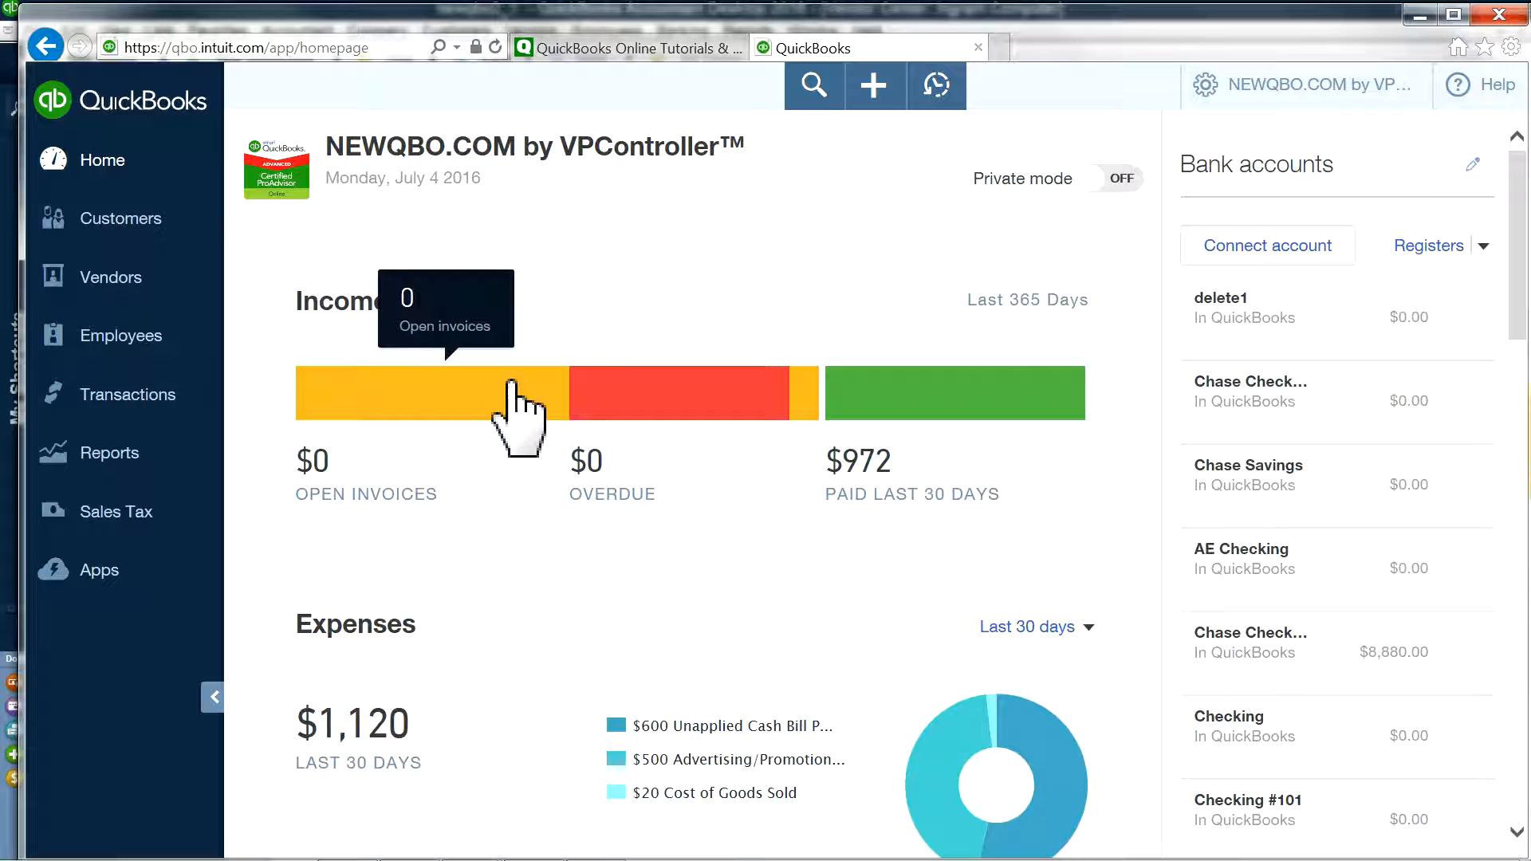
left_click(1222, 87)
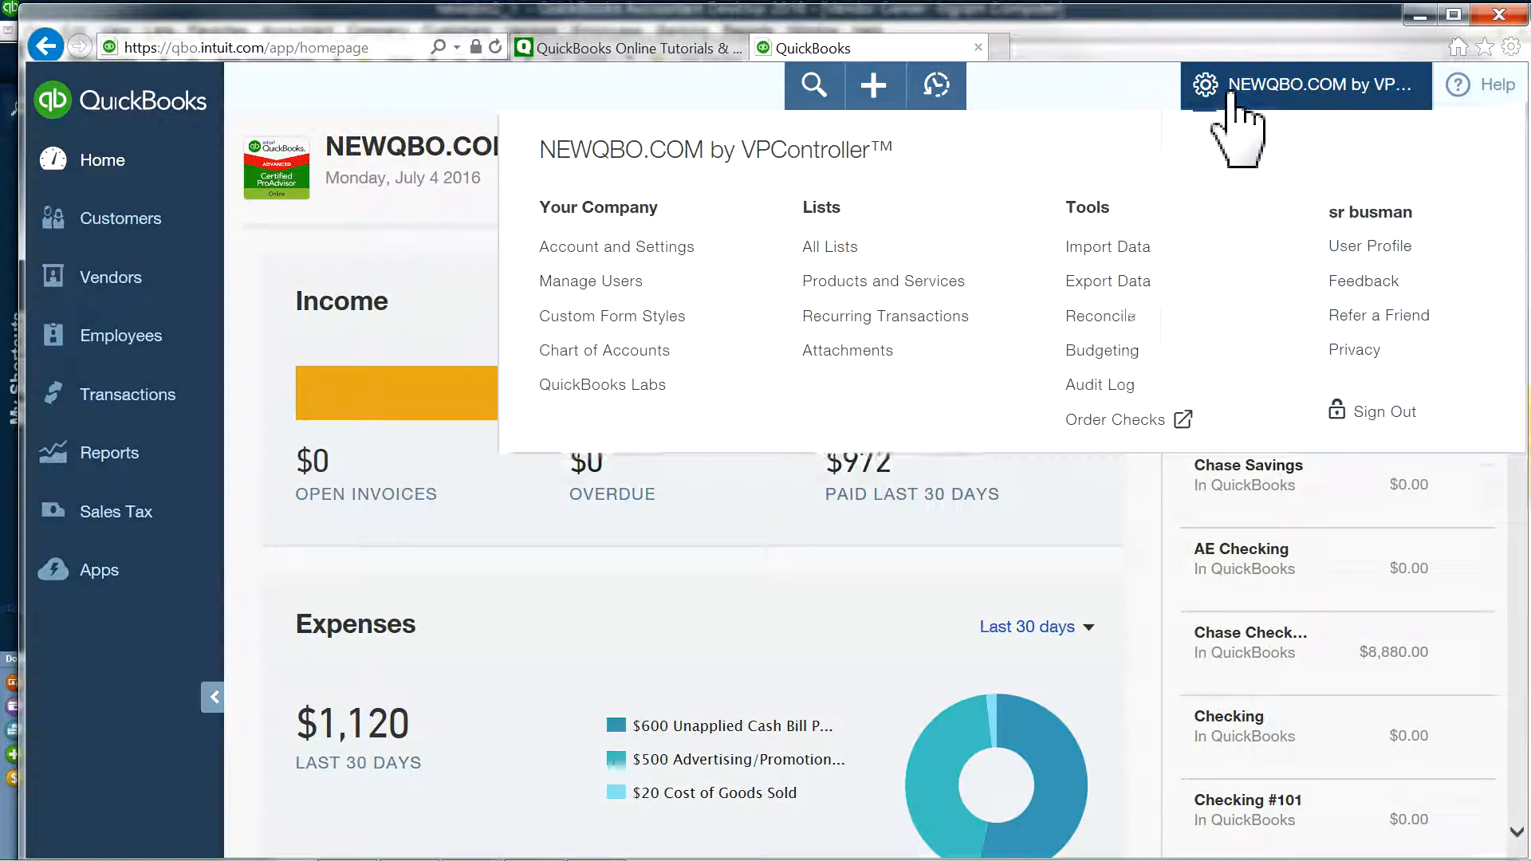
left_click(923, 357)
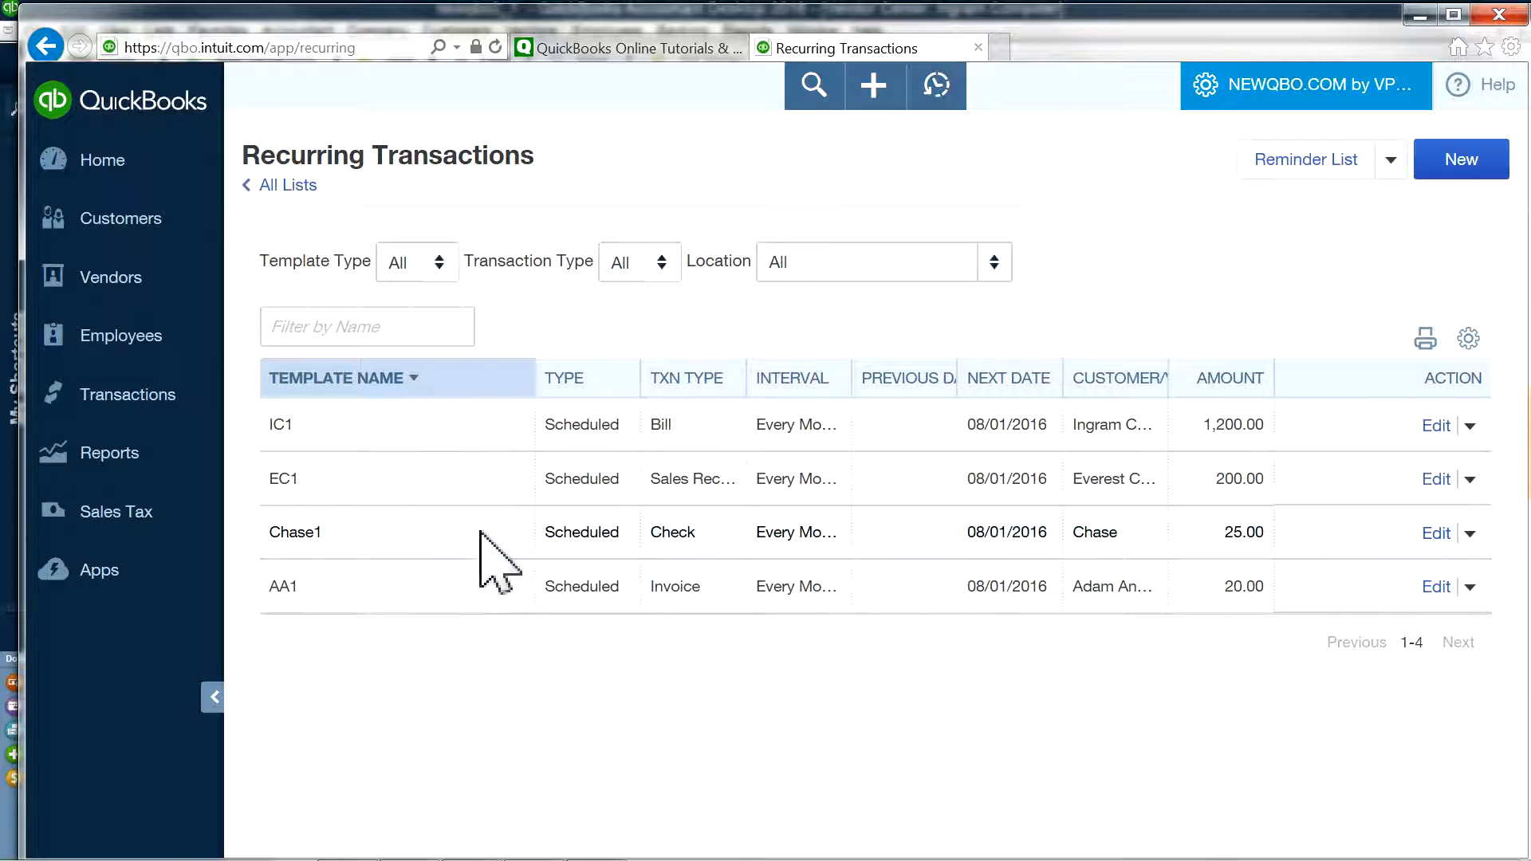
Step: Switch to QuickBooks Desktop and view the Memorized Transaction List, closing it without changes
left_click(536, 841)
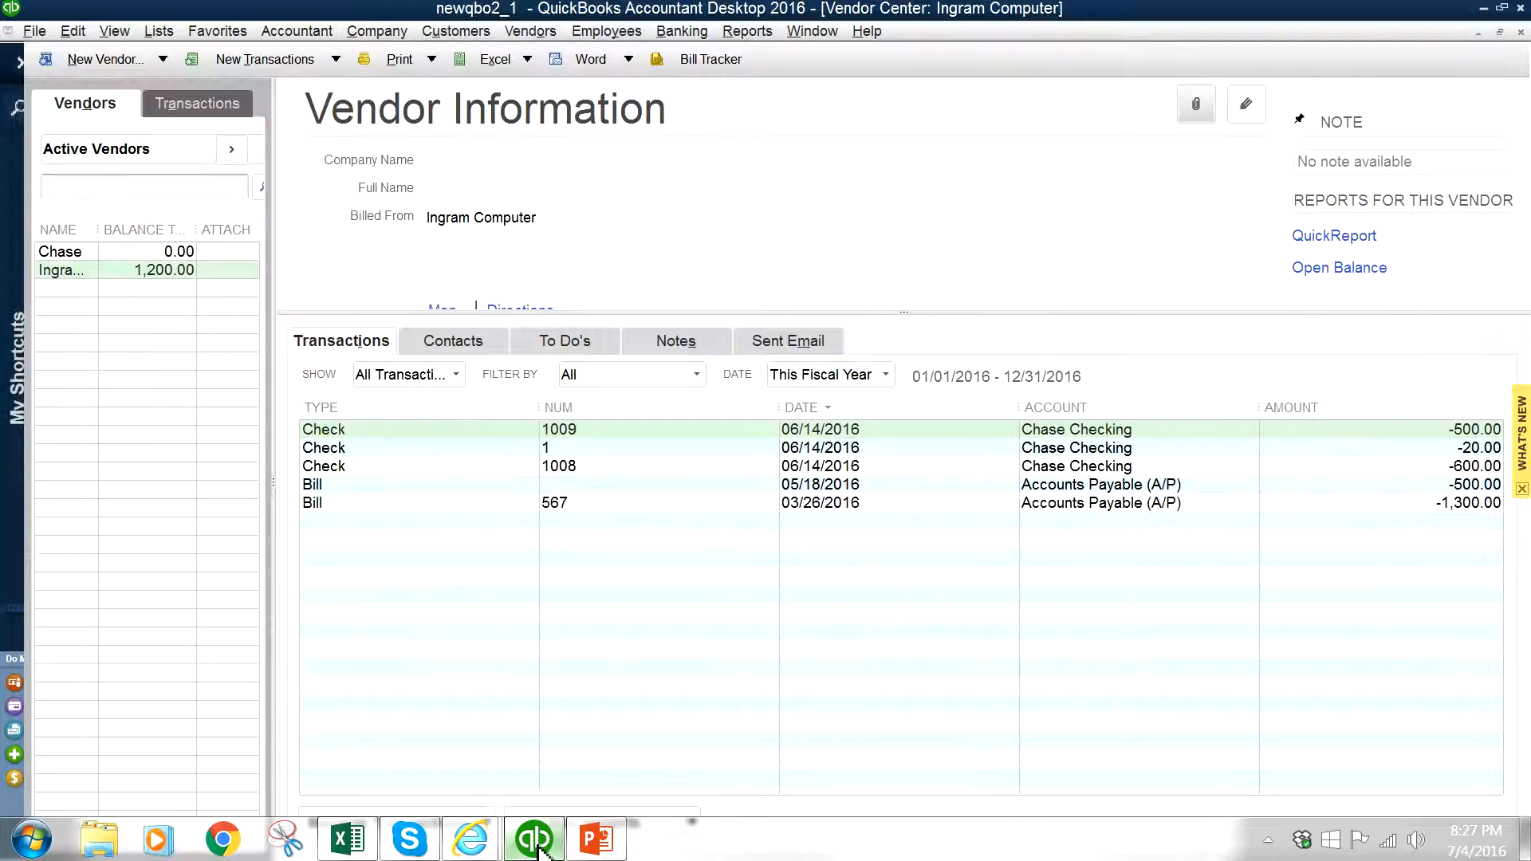
left_click(164, 31)
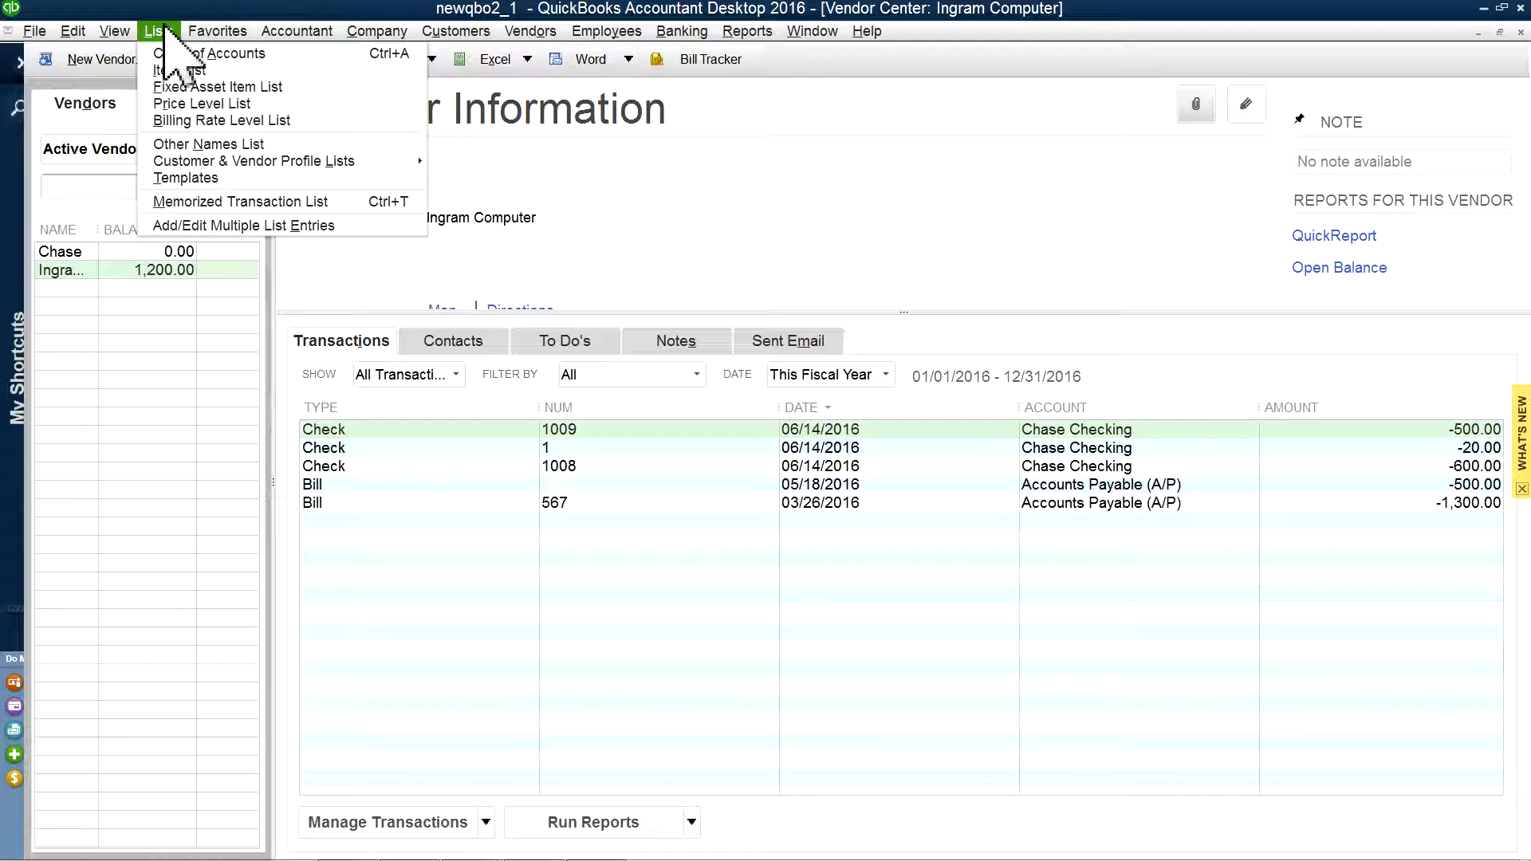
left_click(191, 202)
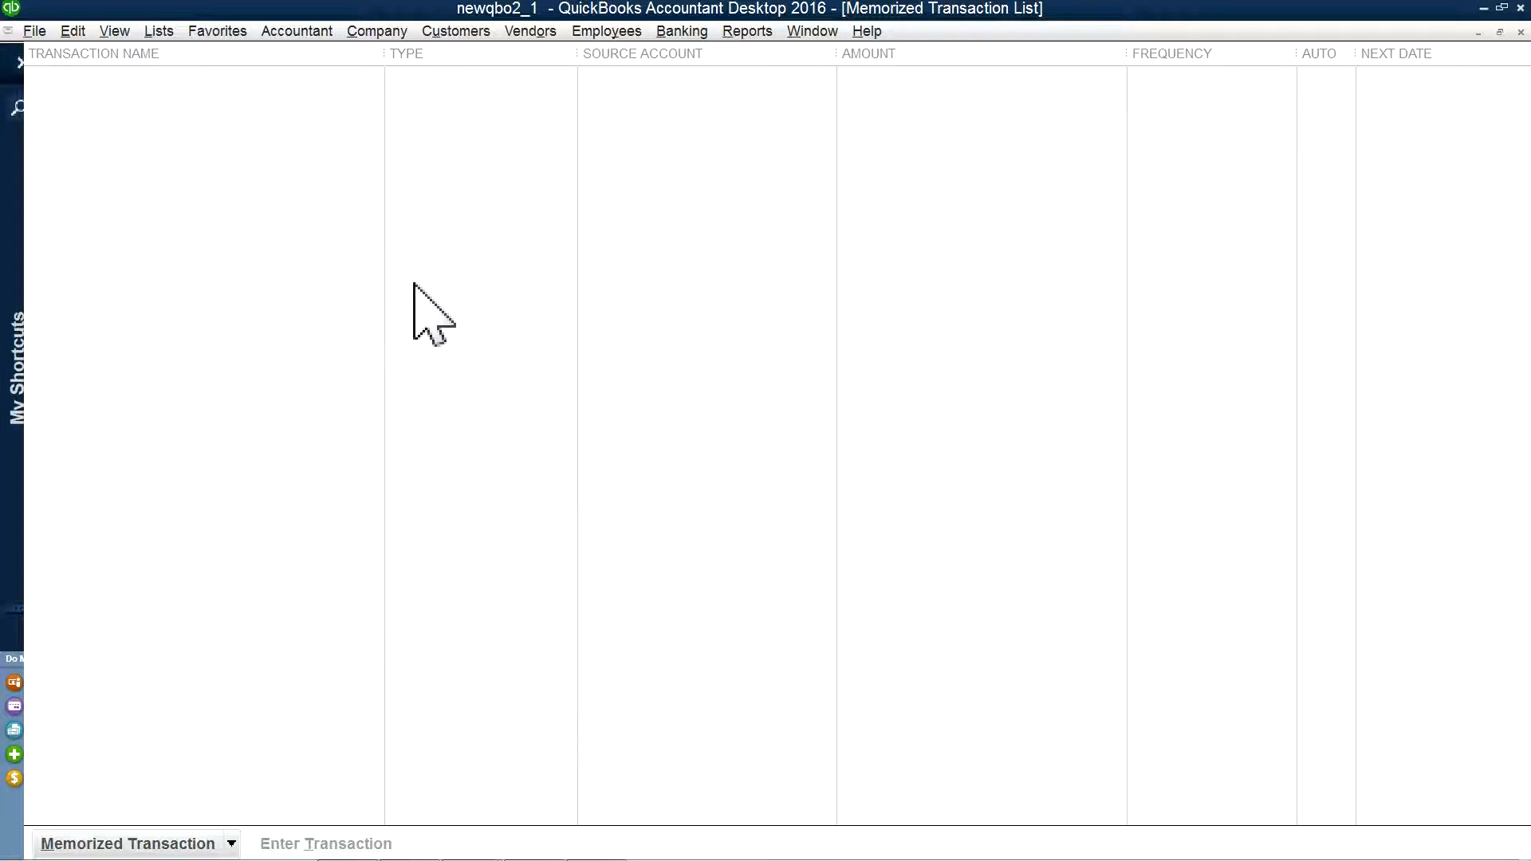
left_click(233, 845)
left_click(378, 666)
left_click(1520, 32)
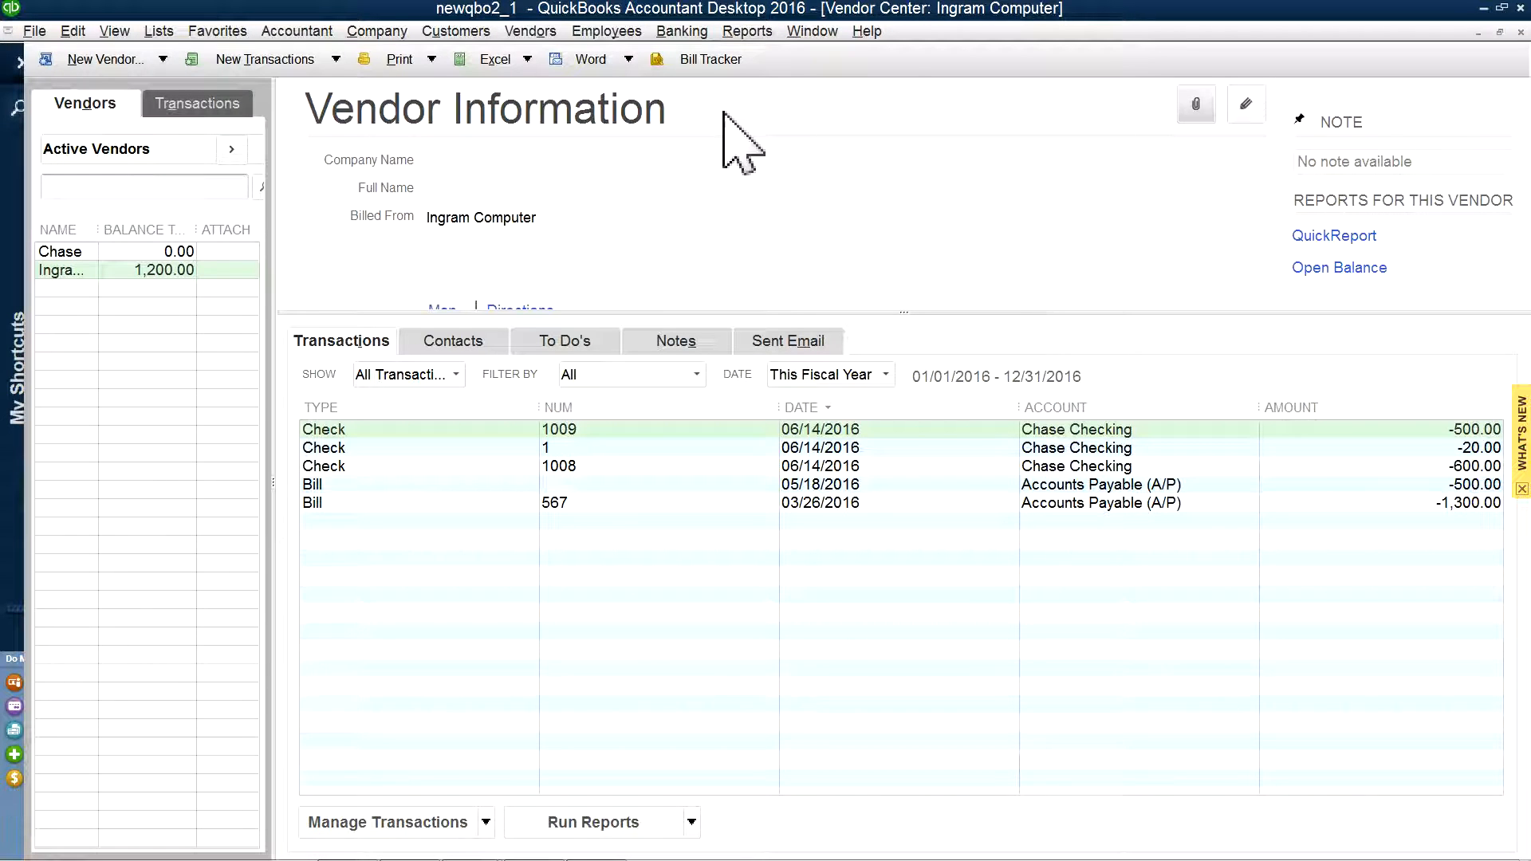
Step: View the Memorize Transaction options for Ingram Computer's check number 1, cancel them, and close the check and the Vendor Center
double_click(347, 448)
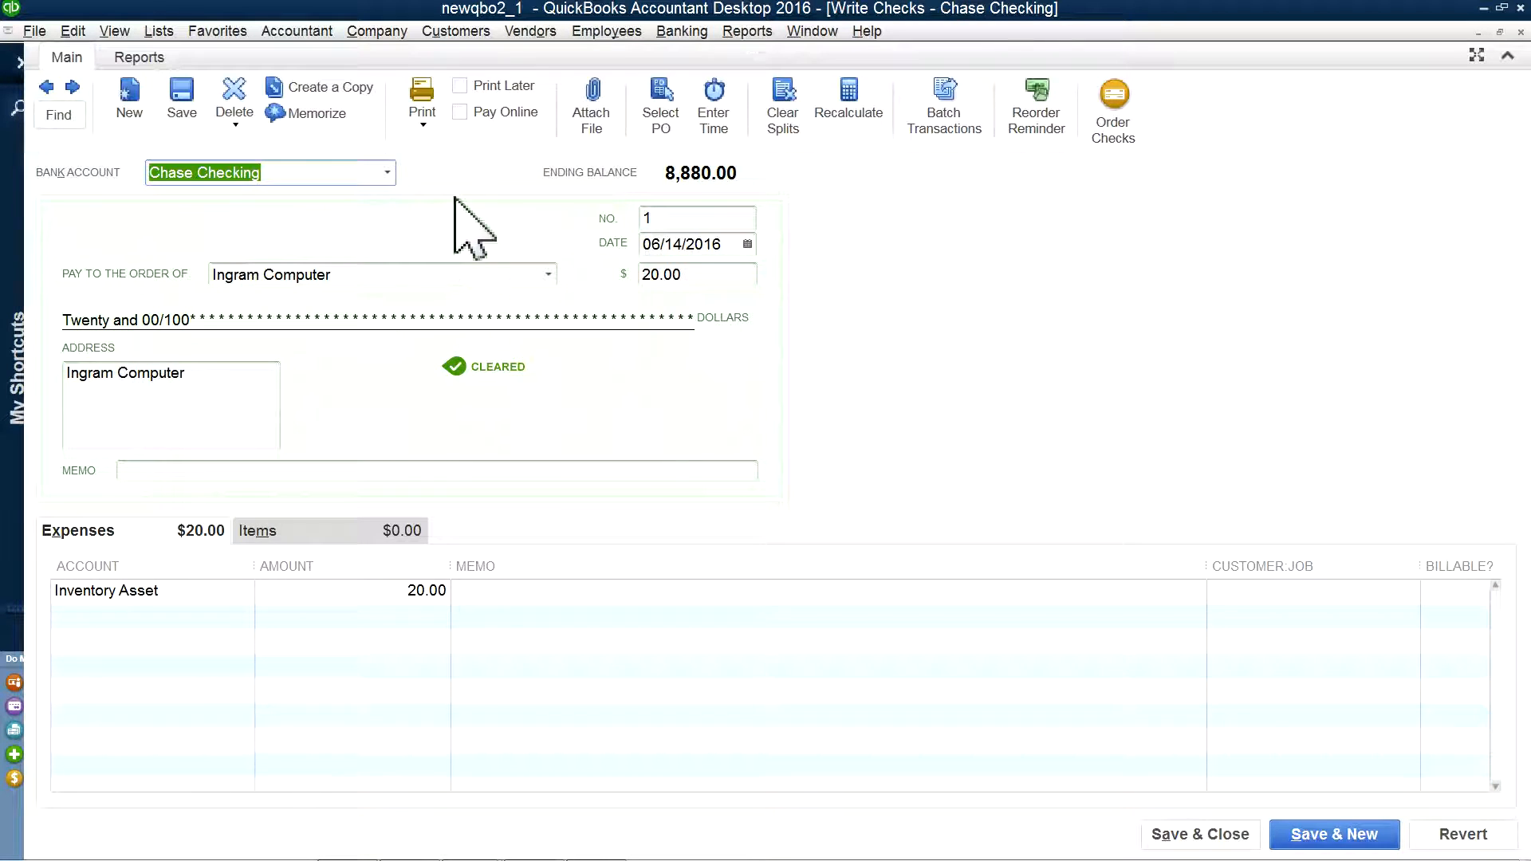
left_click(333, 118)
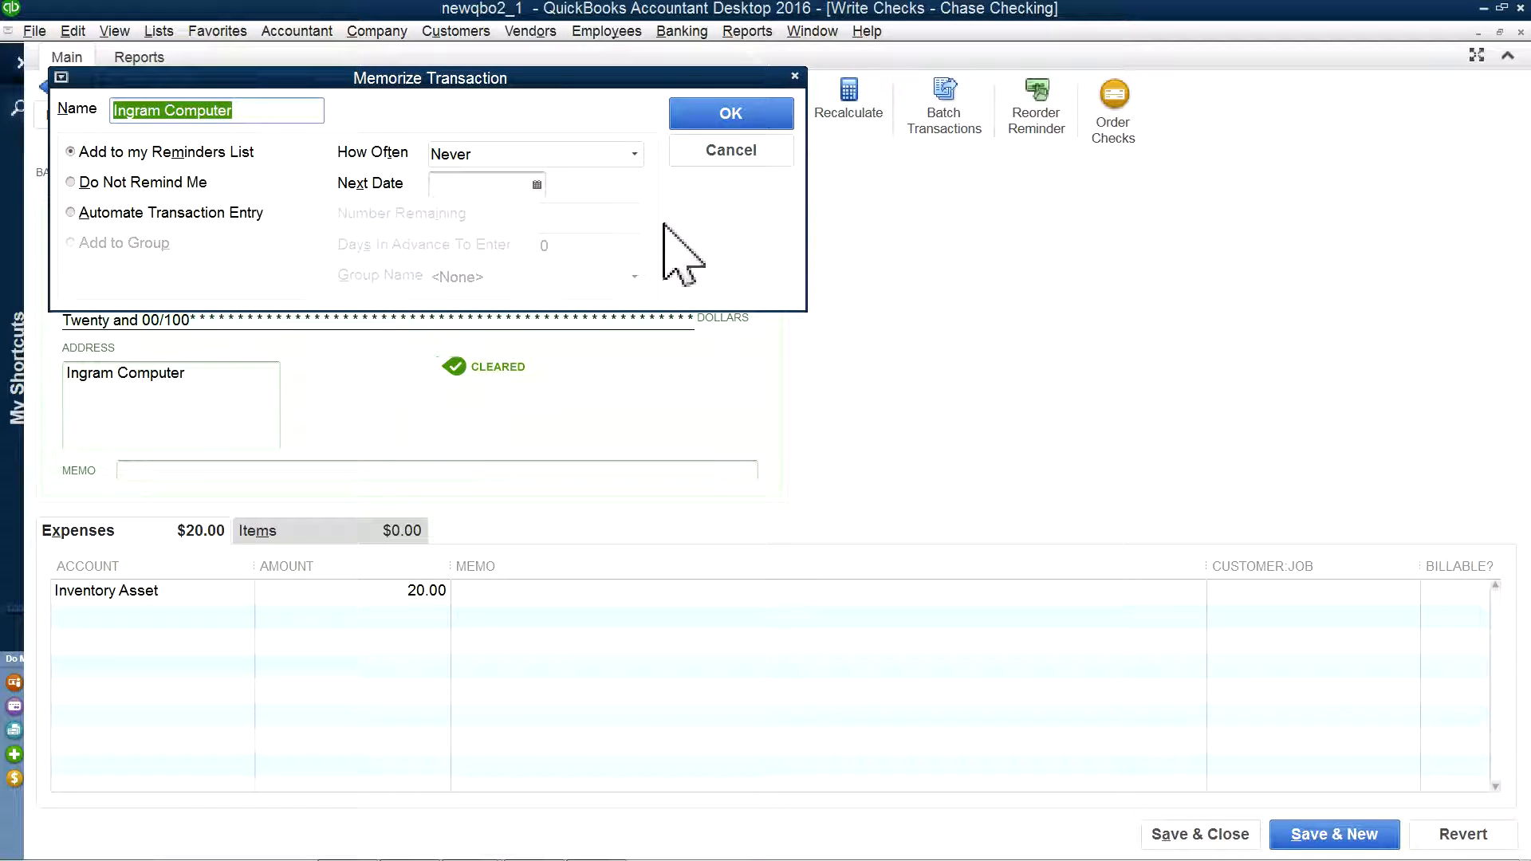
left_click(762, 158)
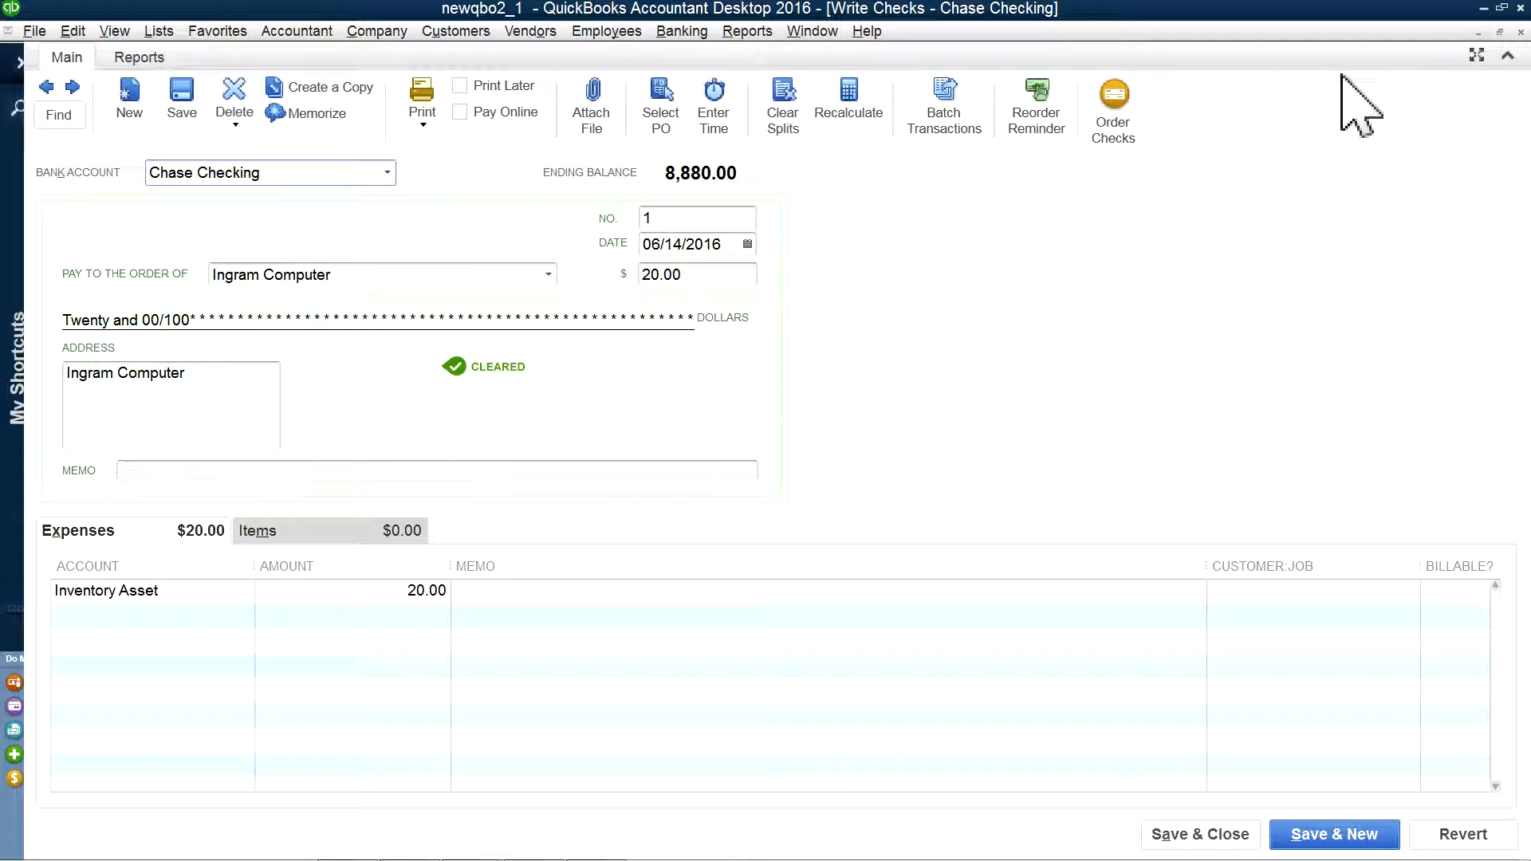
left_click(1520, 34)
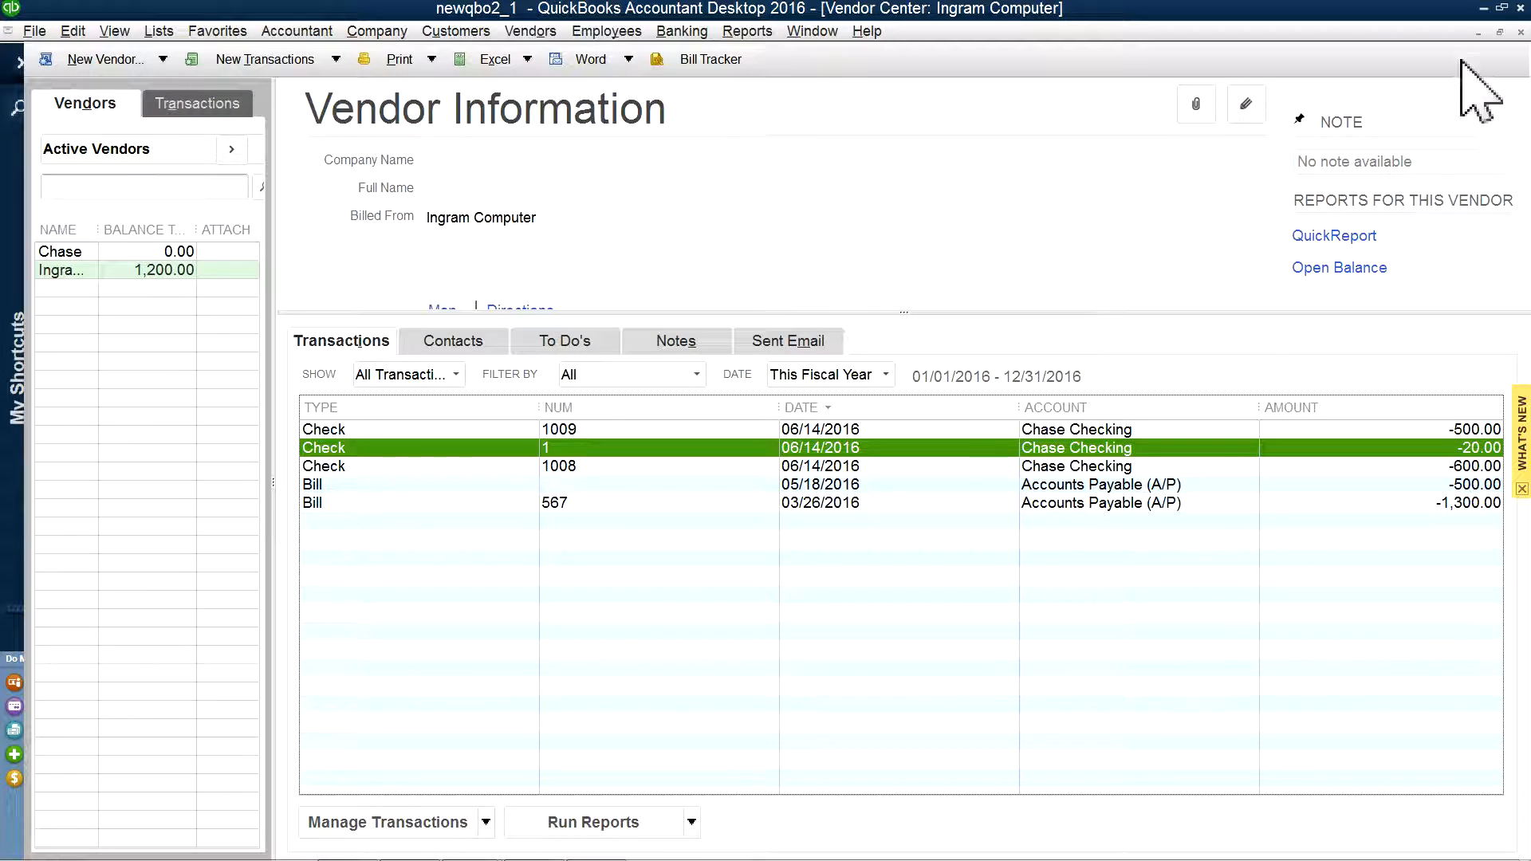
left_click(1520, 33)
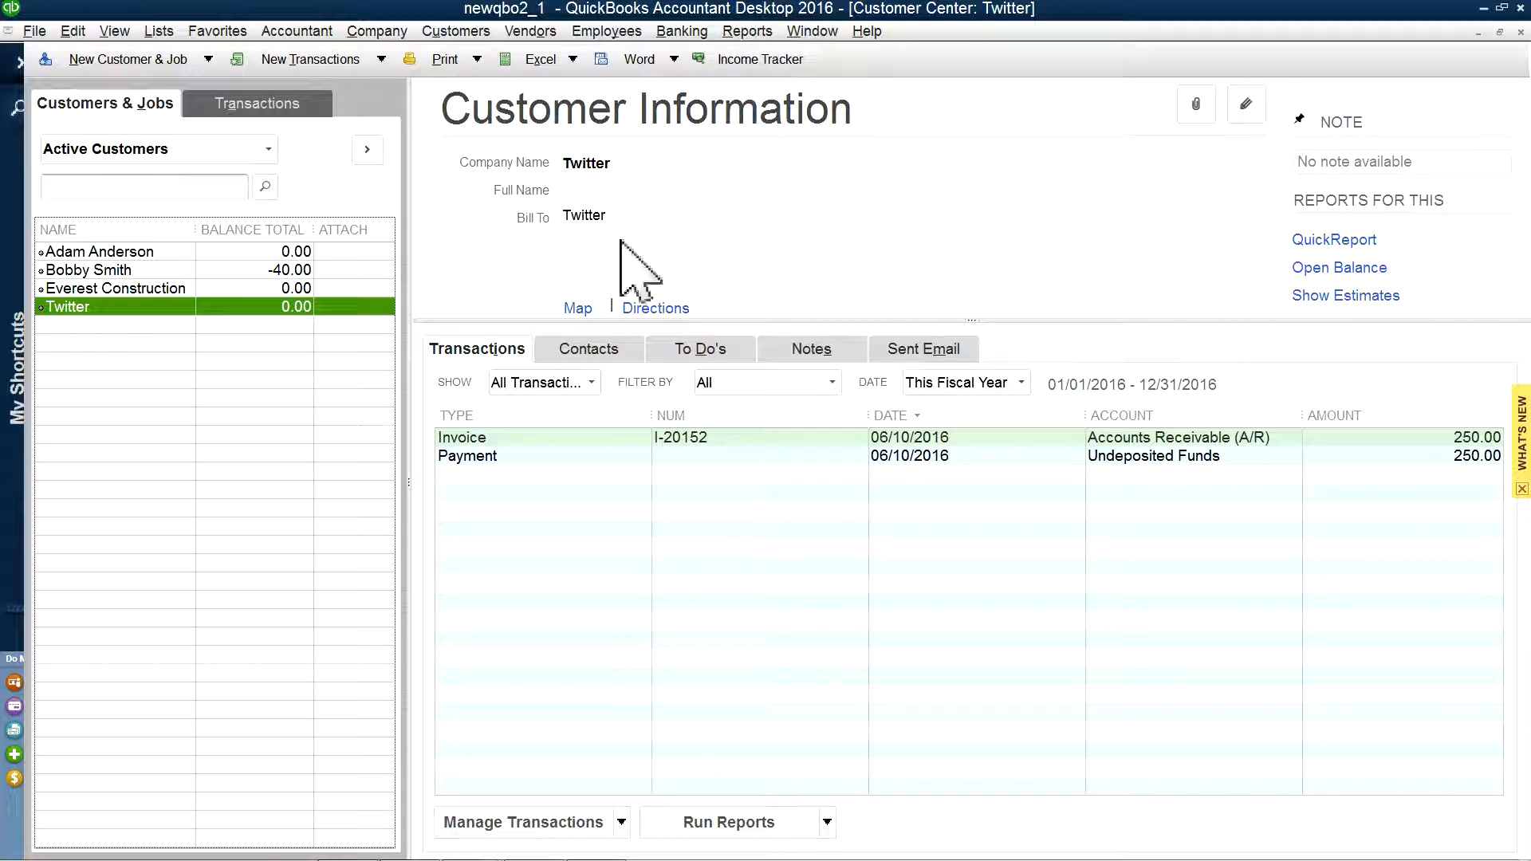
Step: Switch to QuickBooks Online in the browser, find the Budget Overview report by searching for "BUD", and examine it
mouse_move(479, 847)
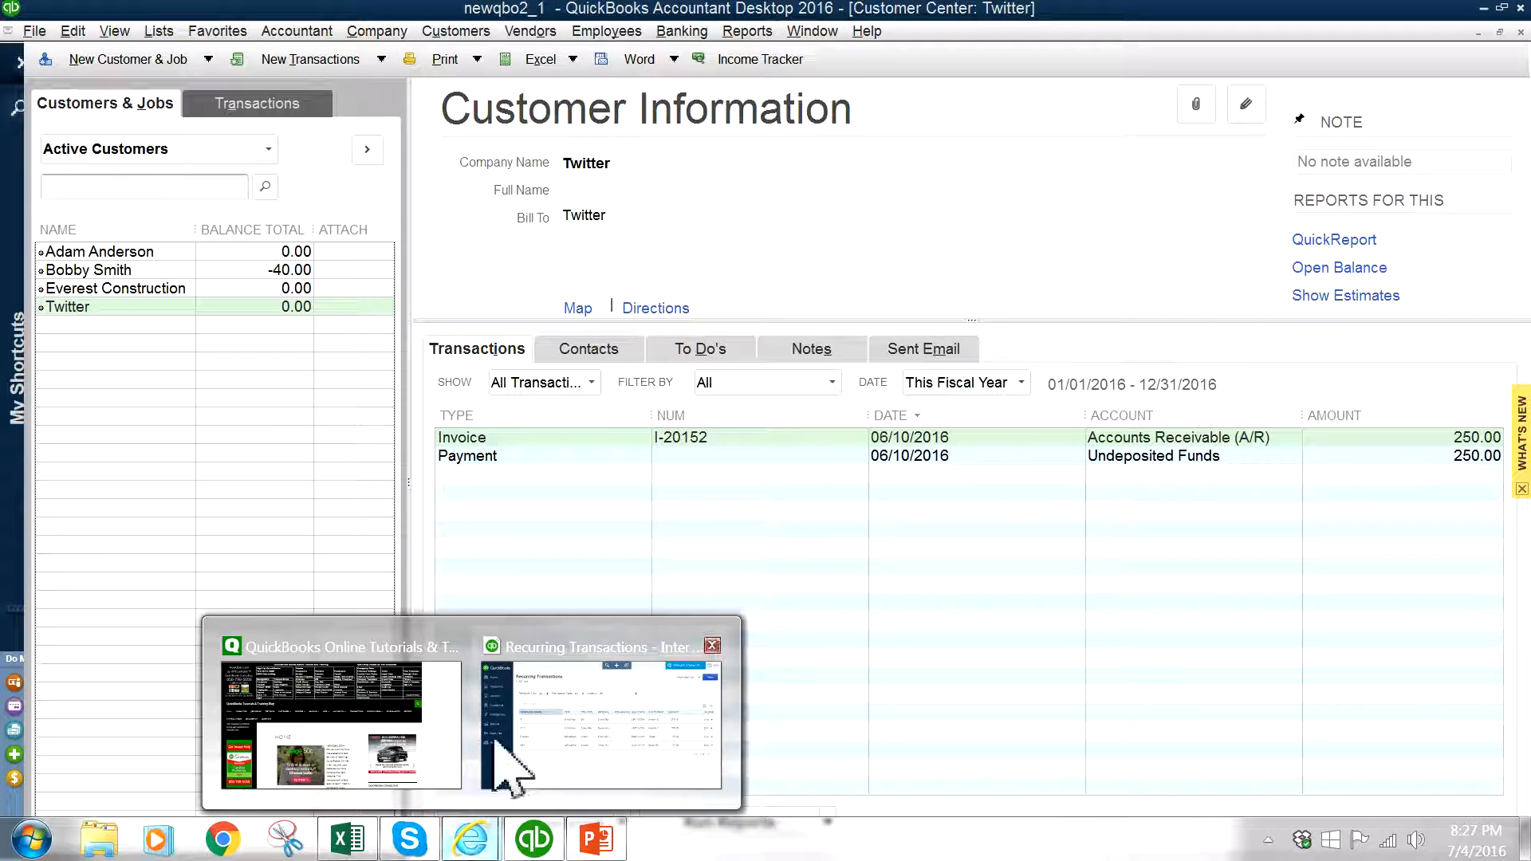
left_click(568, 628)
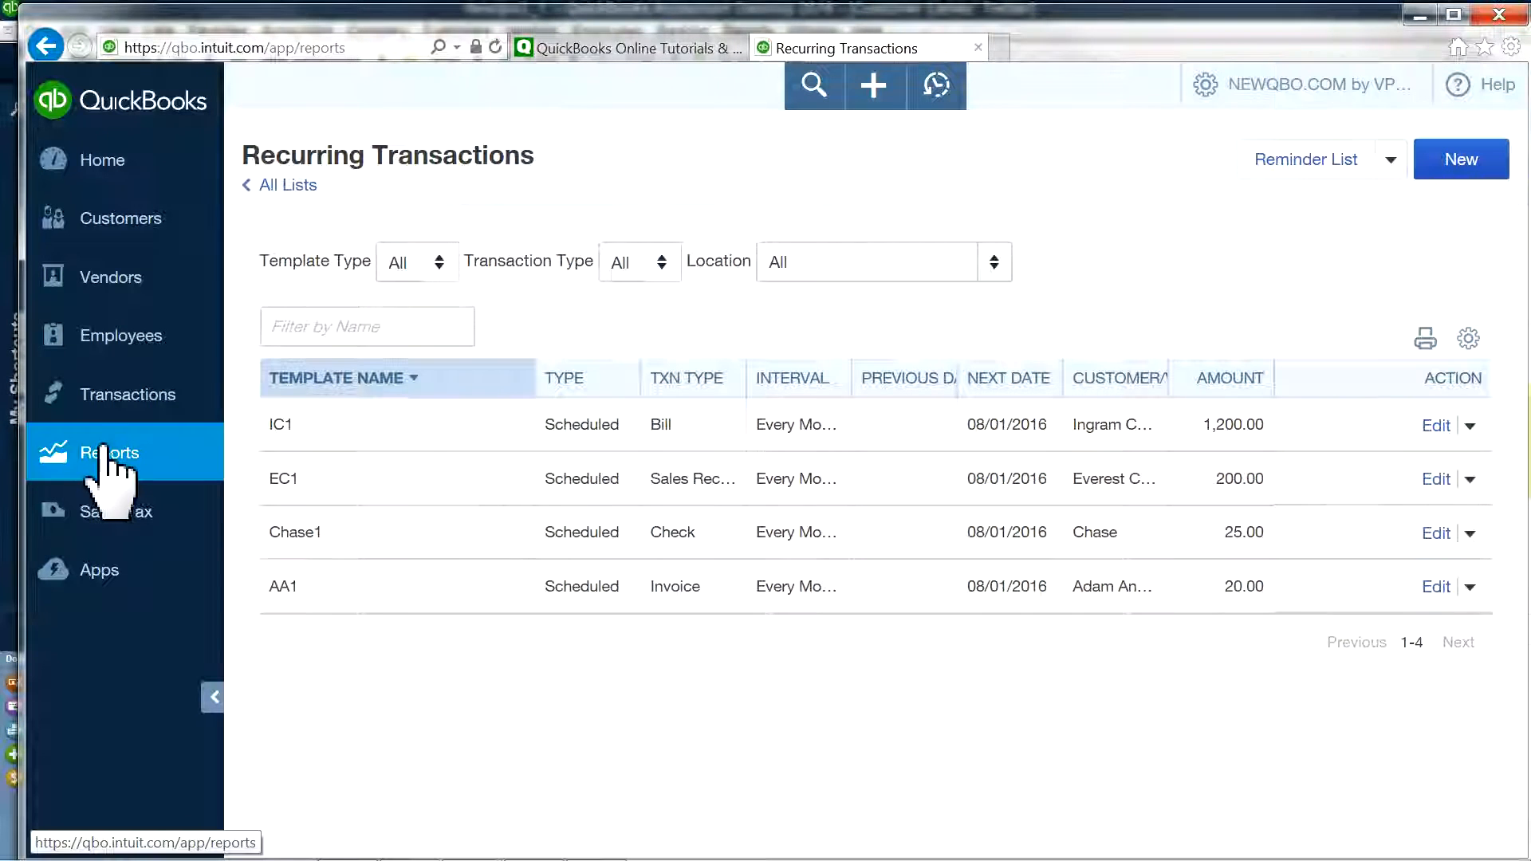
left_click(54, 455)
left_click(384, 551)
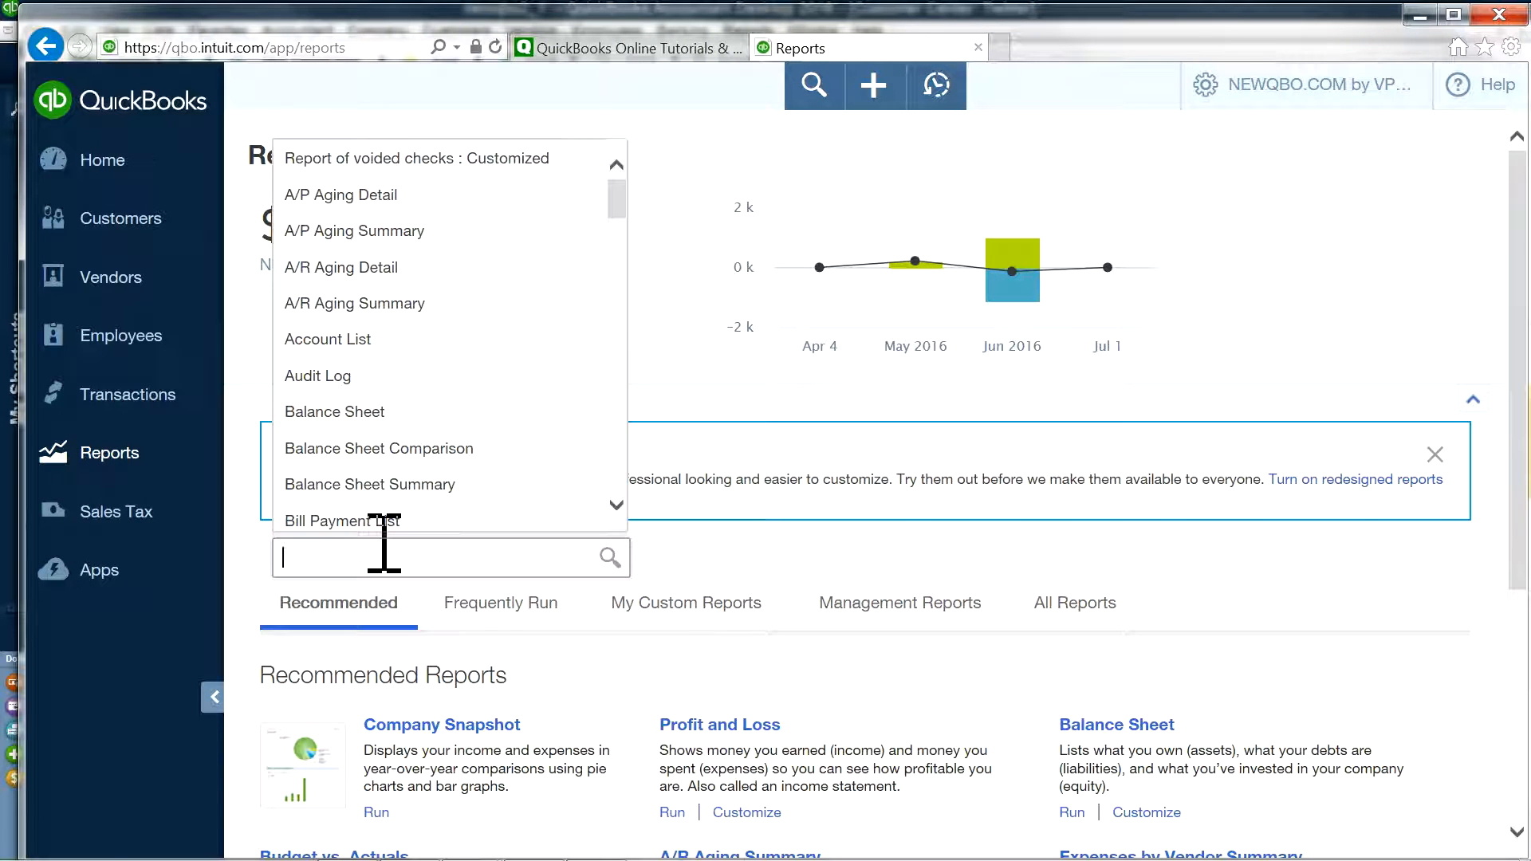
type("BUD")
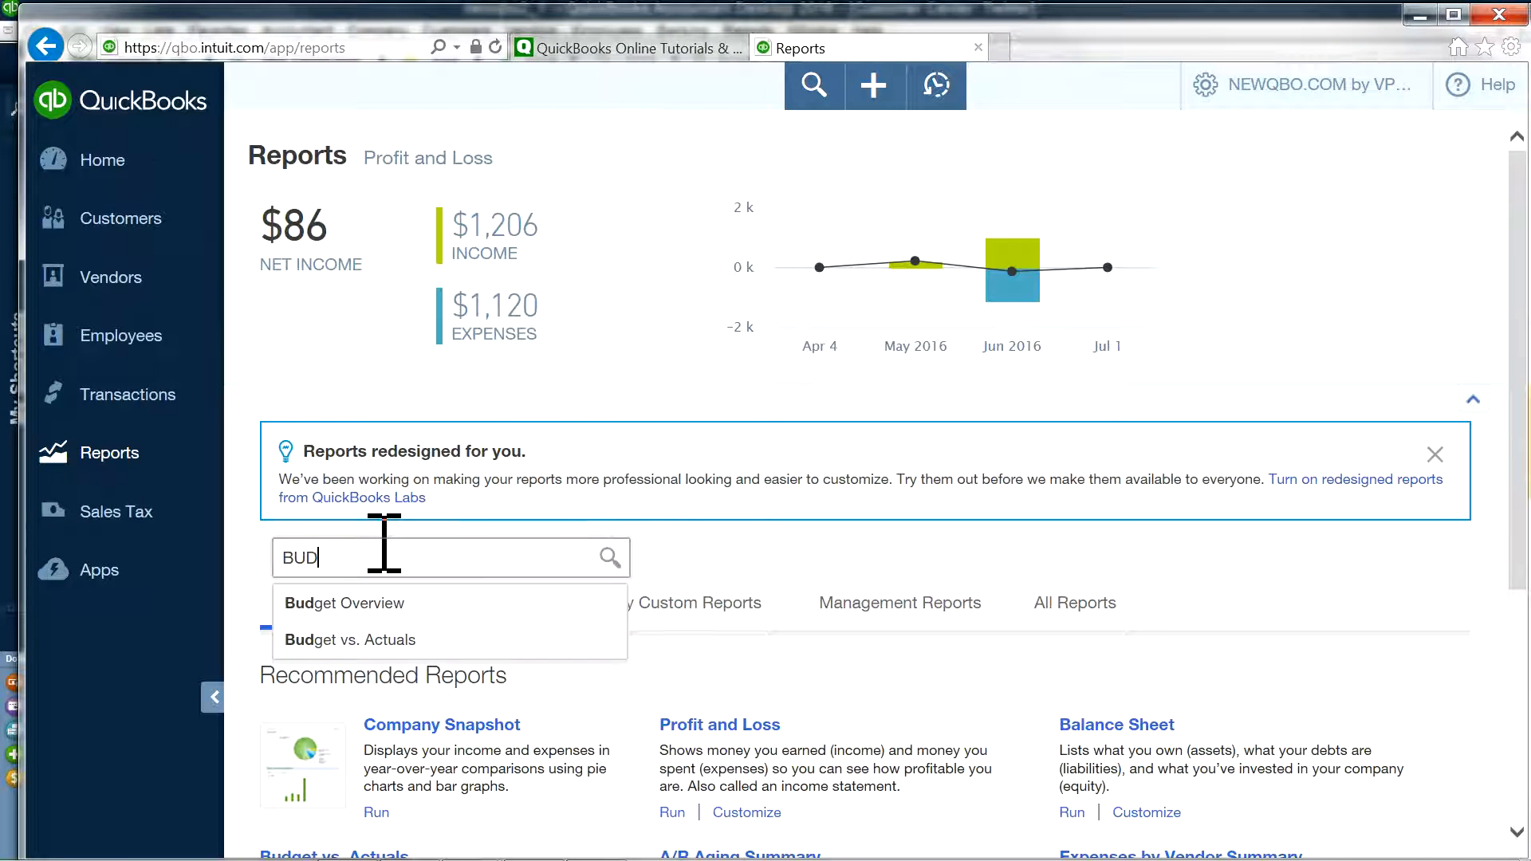
left_click(389, 611)
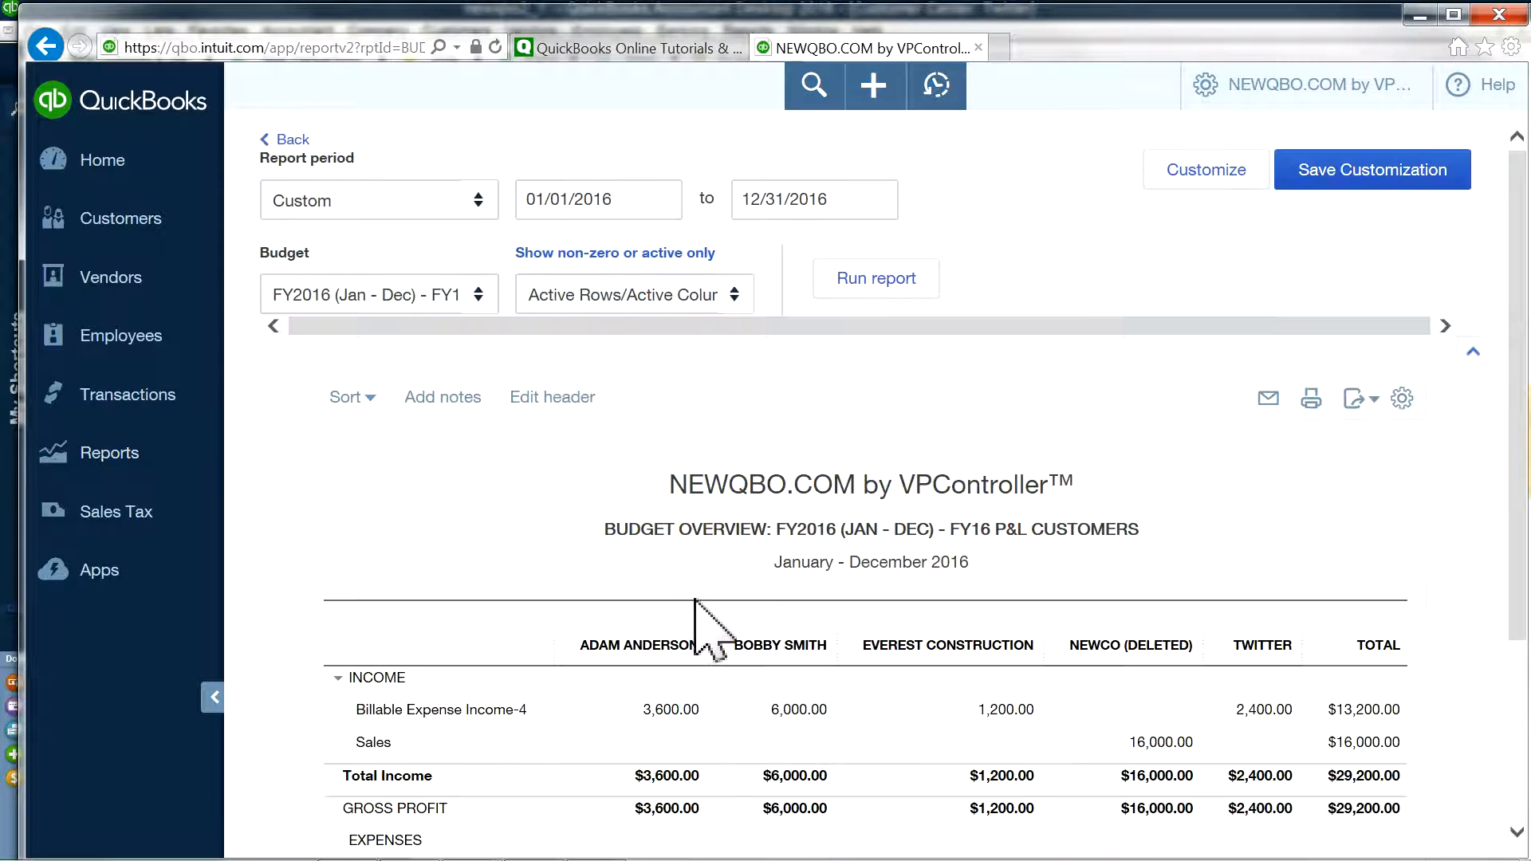
scroll(835, 570, "down", 3)
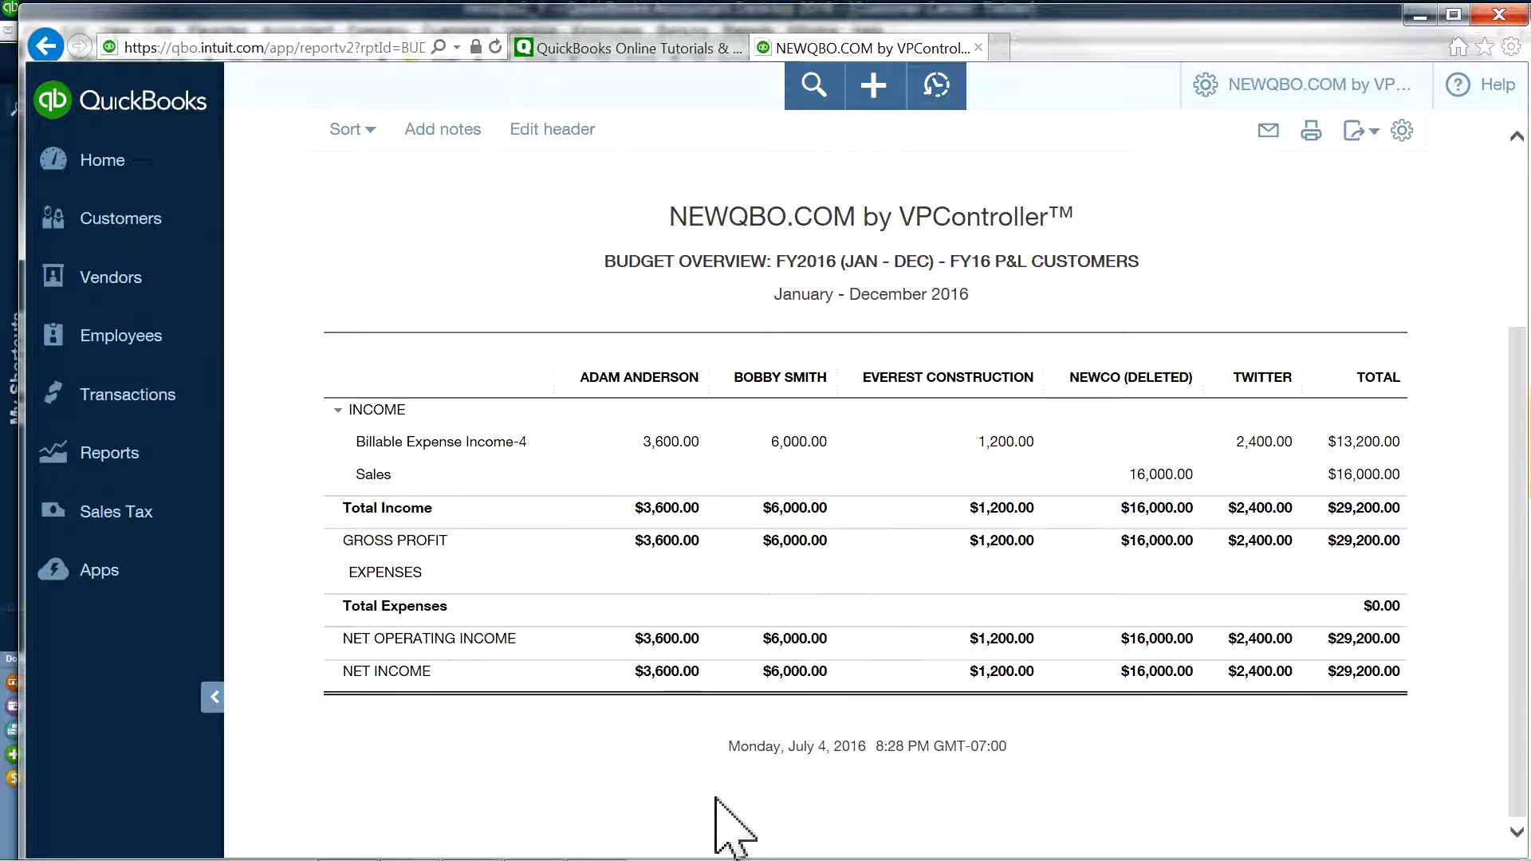
Step: Switch to QuickBooks Desktop and try to run the Budget Overview report, declining to create a new budget
left_click(542, 847)
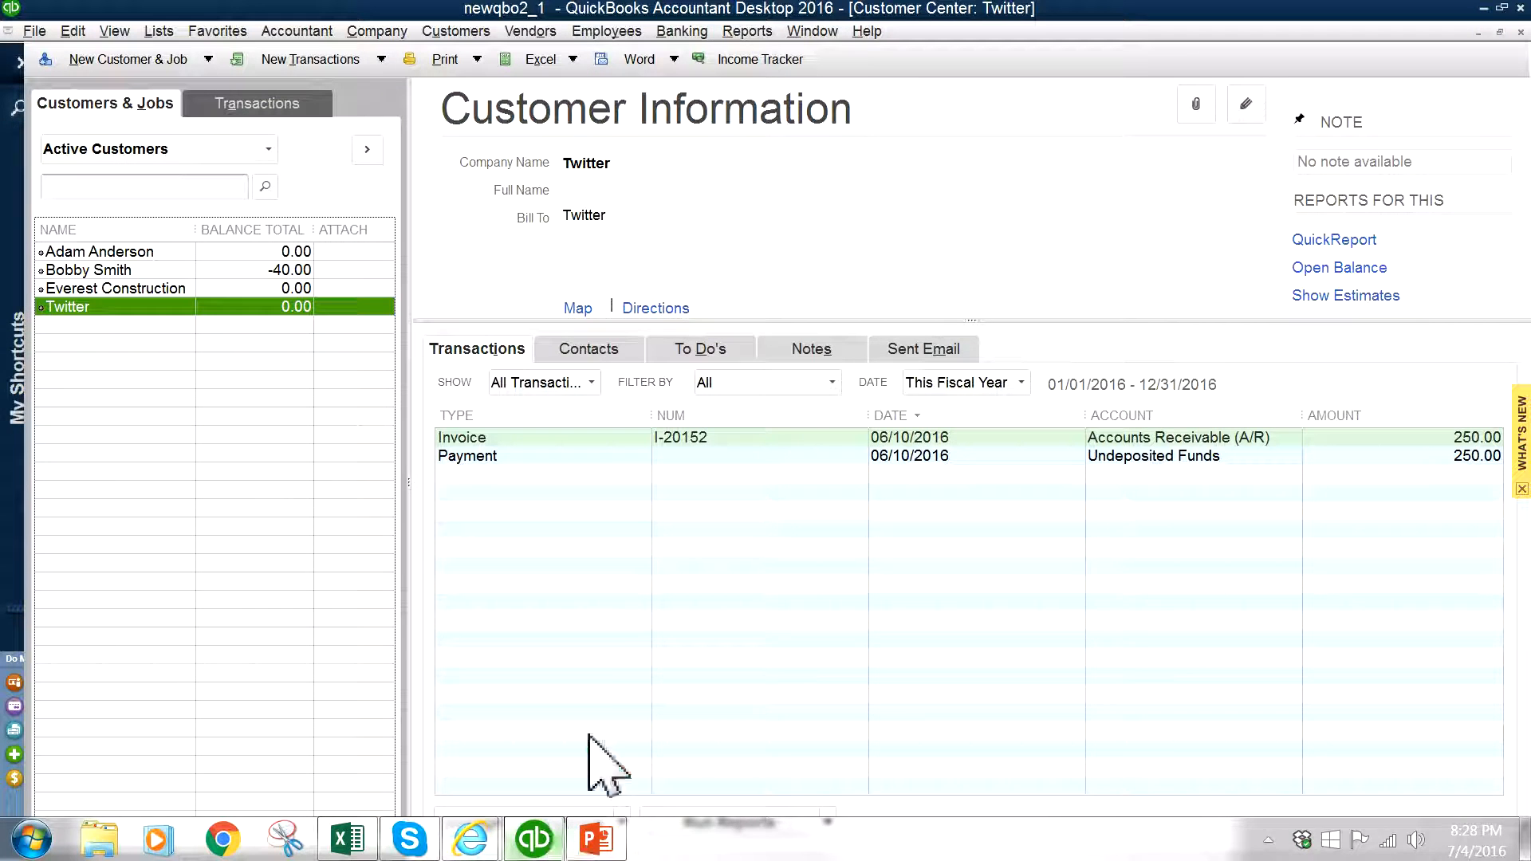
left_click(722, 35)
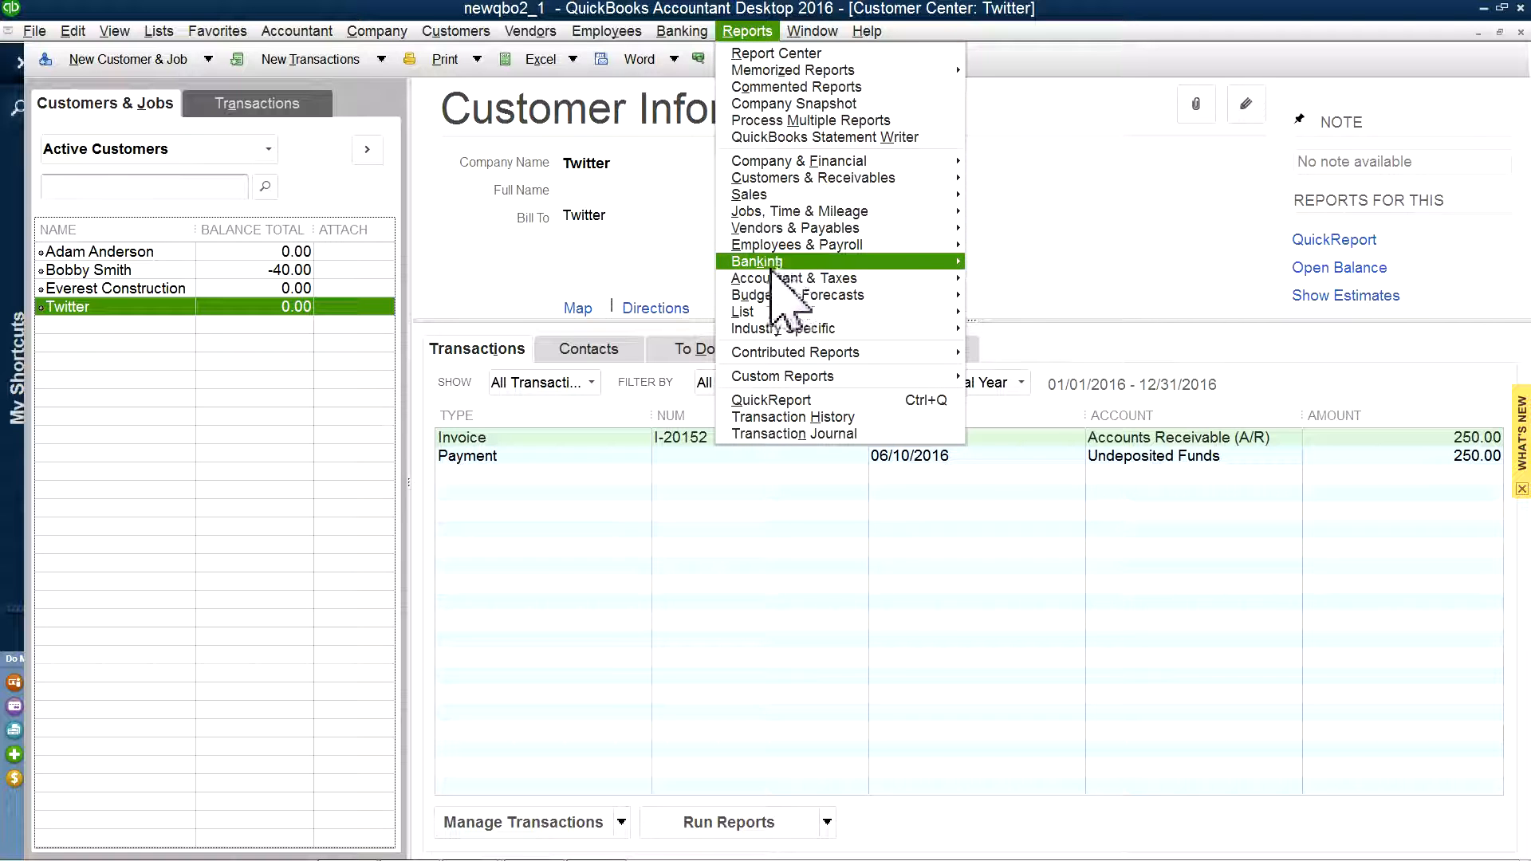
mouse_move(771, 279)
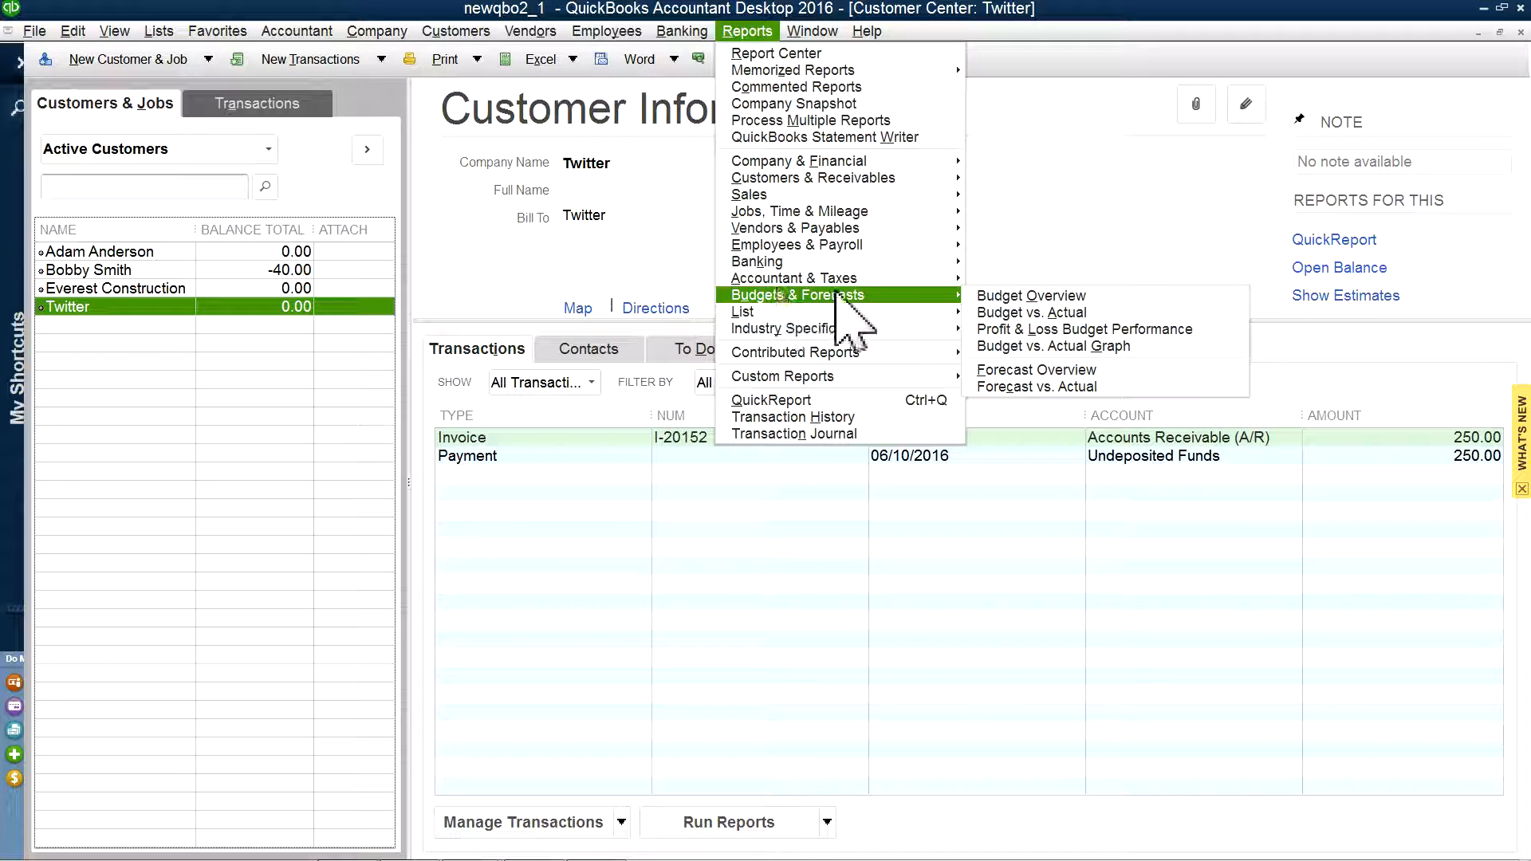
left_click(975, 297)
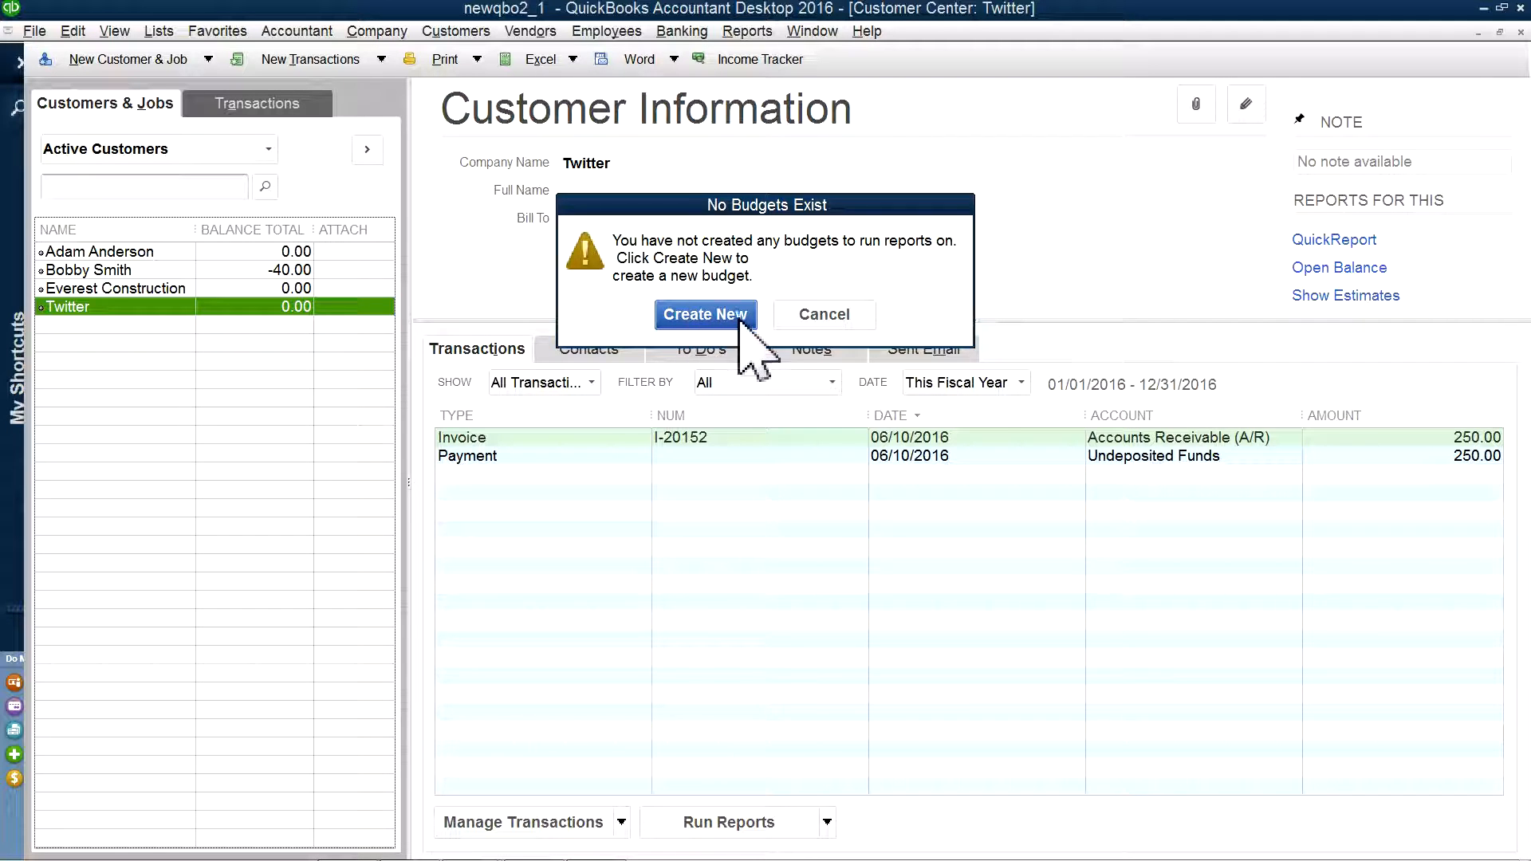
left_click(806, 315)
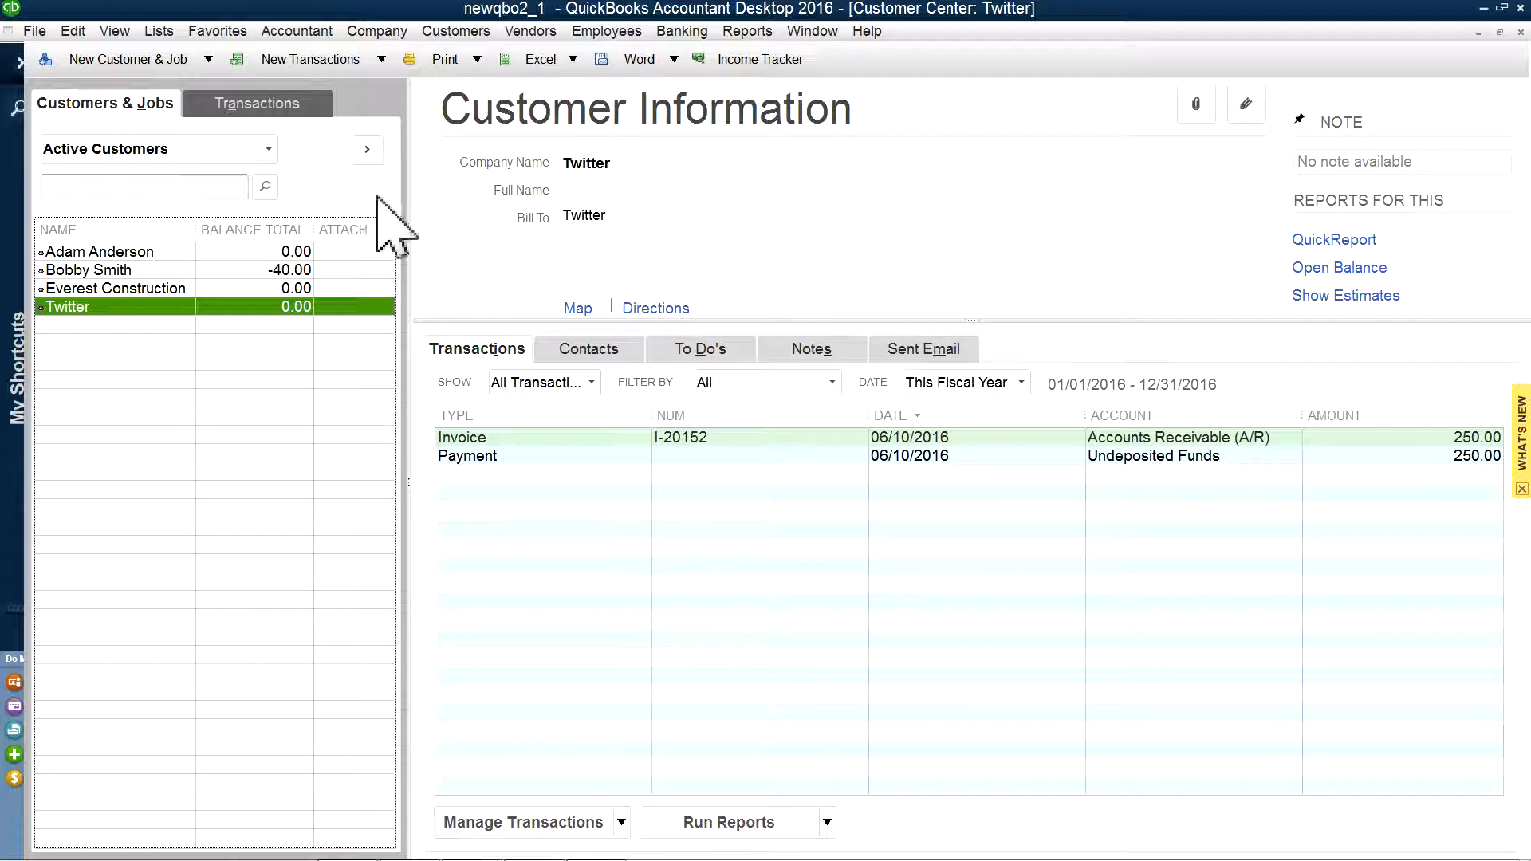
Step: Open the company Home Page and view the Chart of Accounts
left_click(377, 32)
left_click(375, 64)
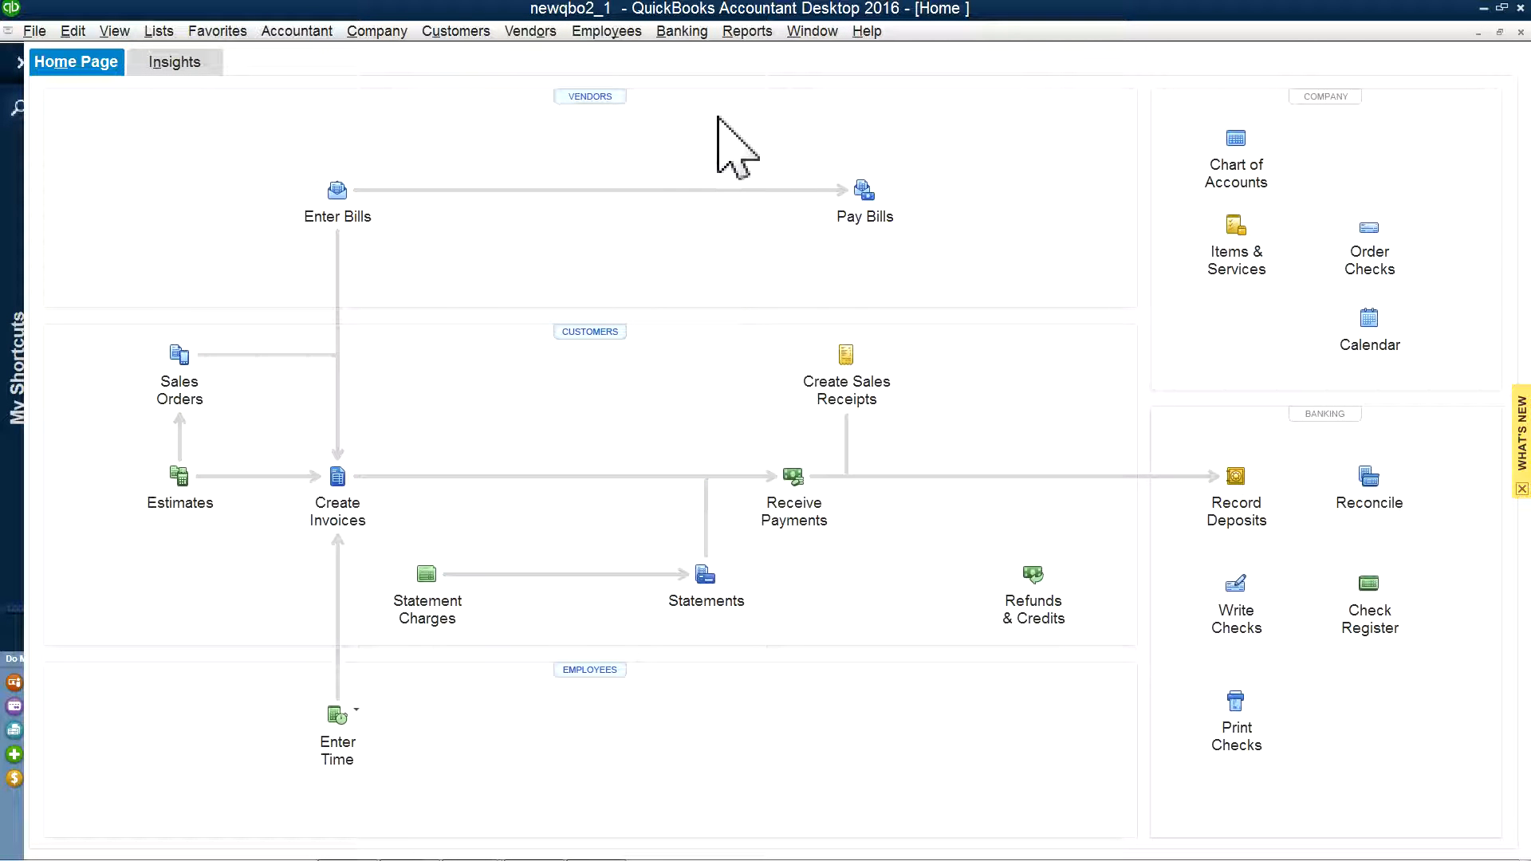
left_click(159, 31)
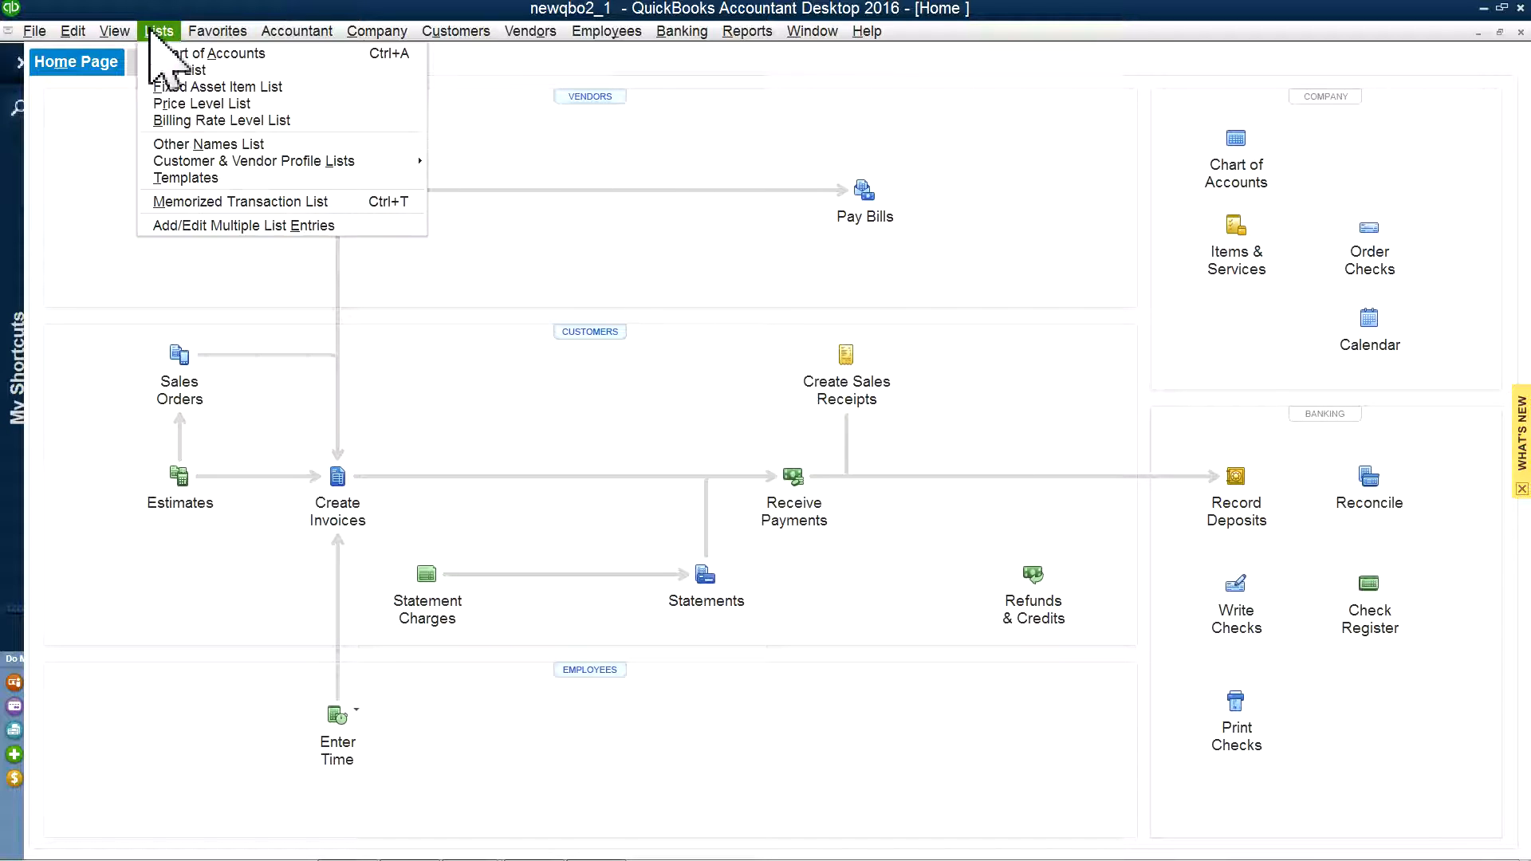
left_click(167, 52)
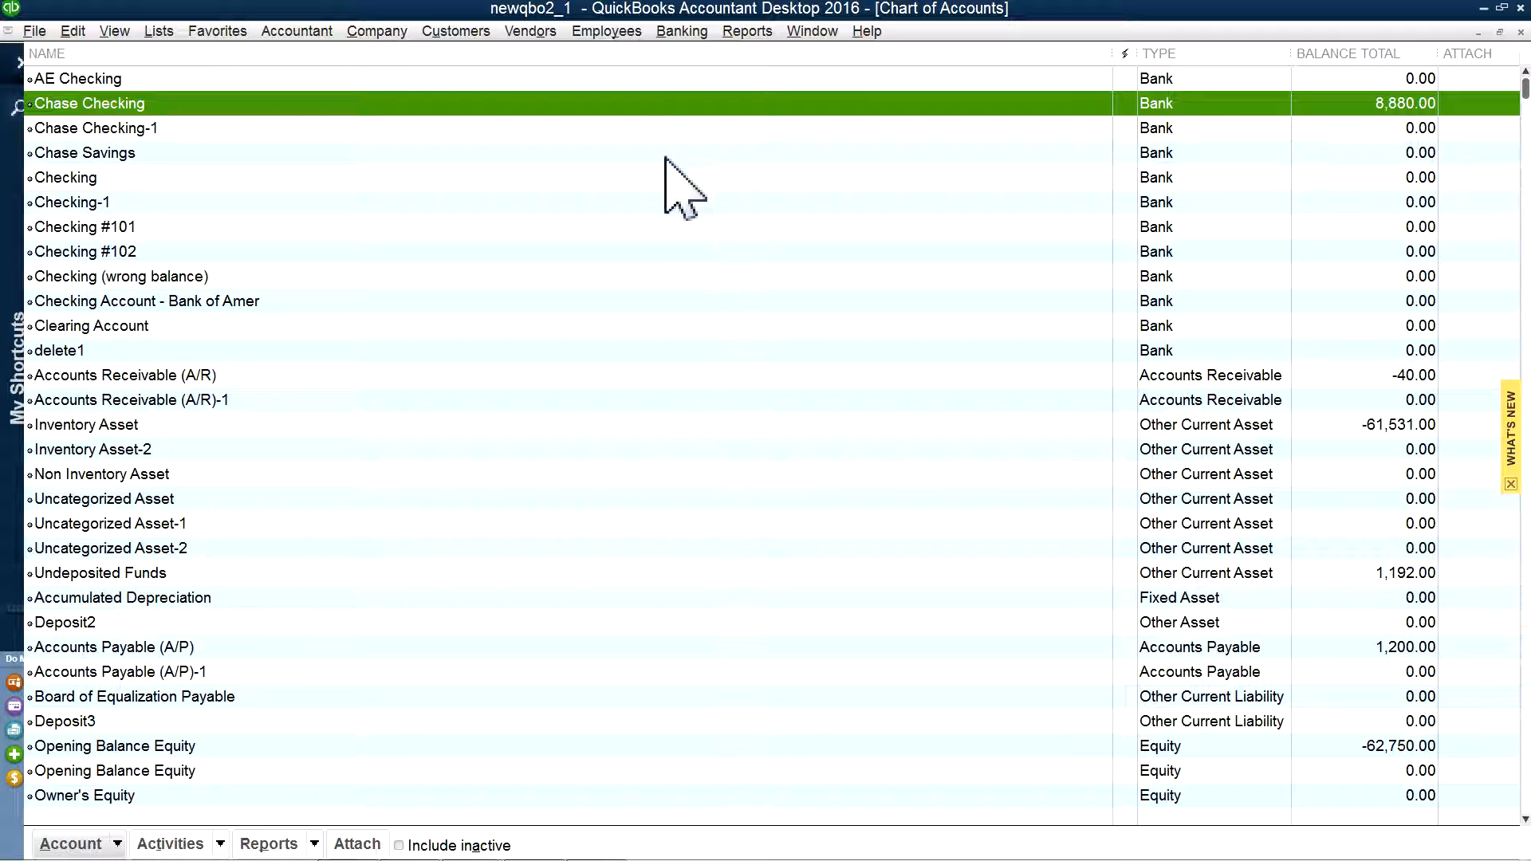
Step: Bring up the already open General Ledger report and examine its account balances down through the equity and income accounts
left_click(736, 33)
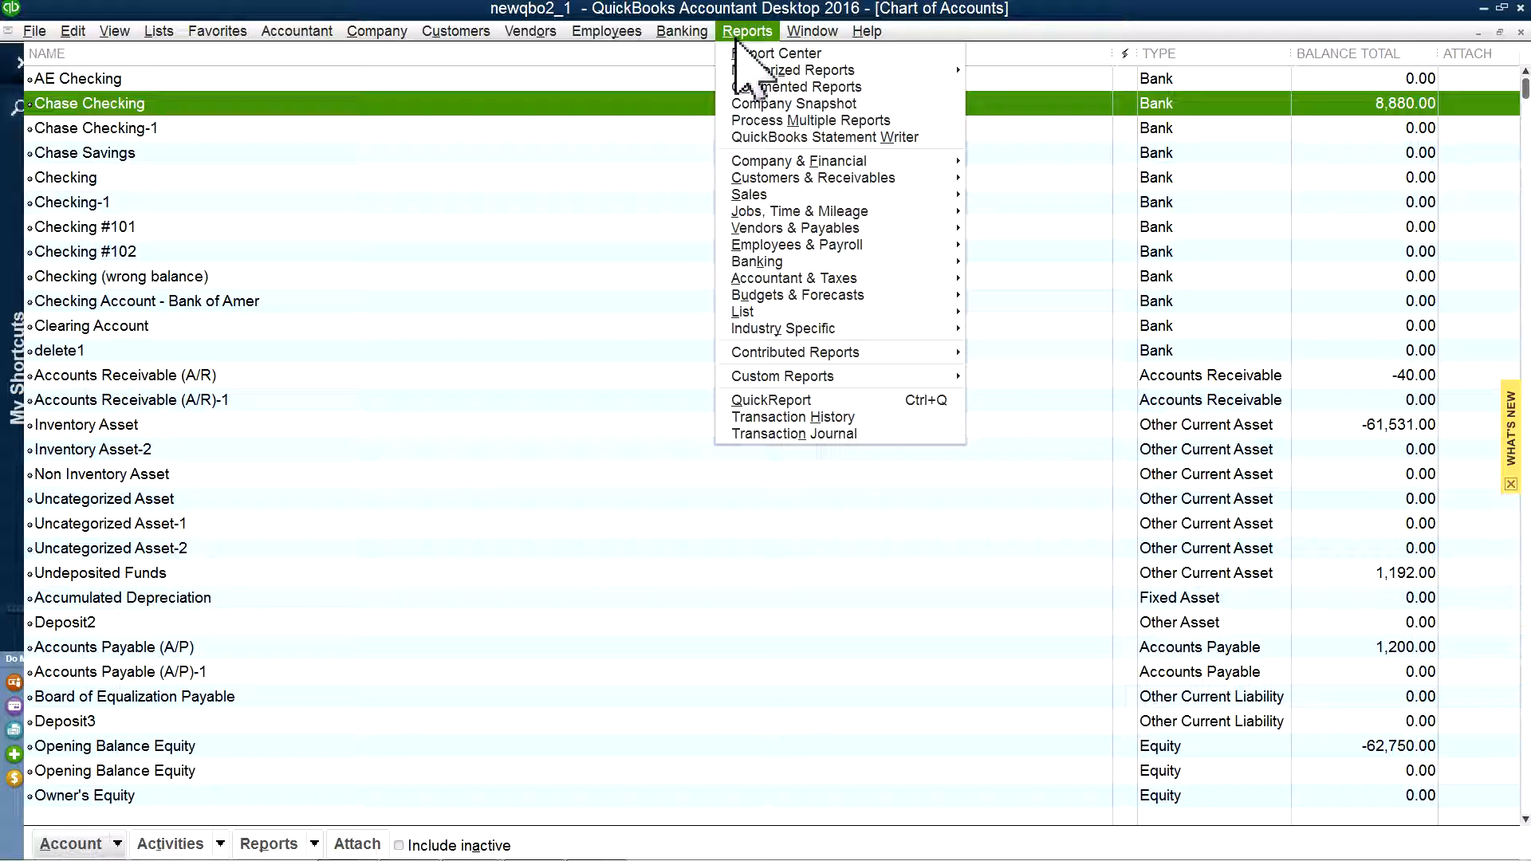
mouse_move(793, 35)
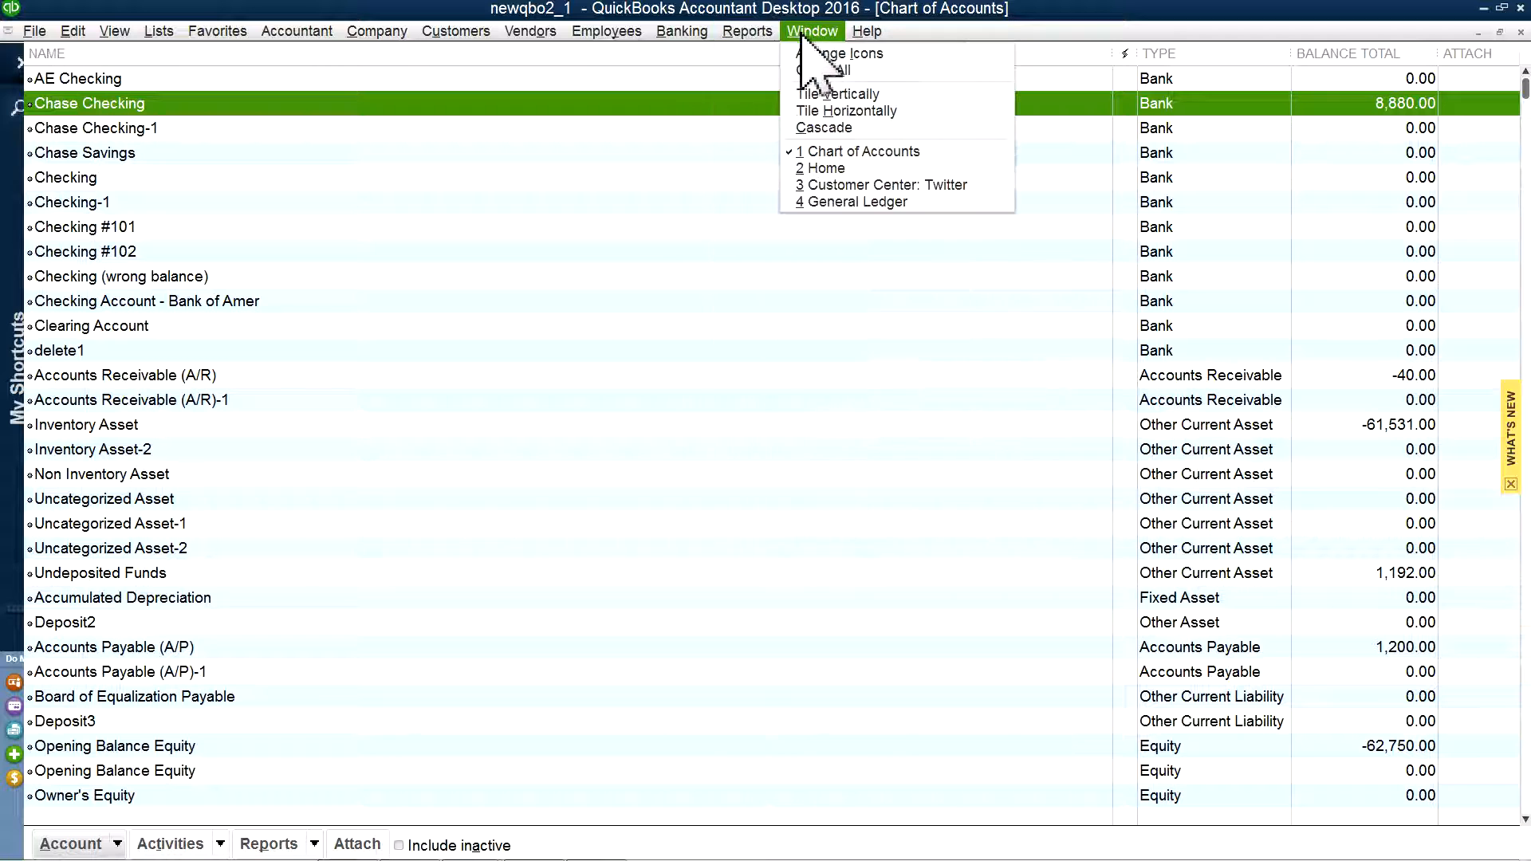
left_click(815, 202)
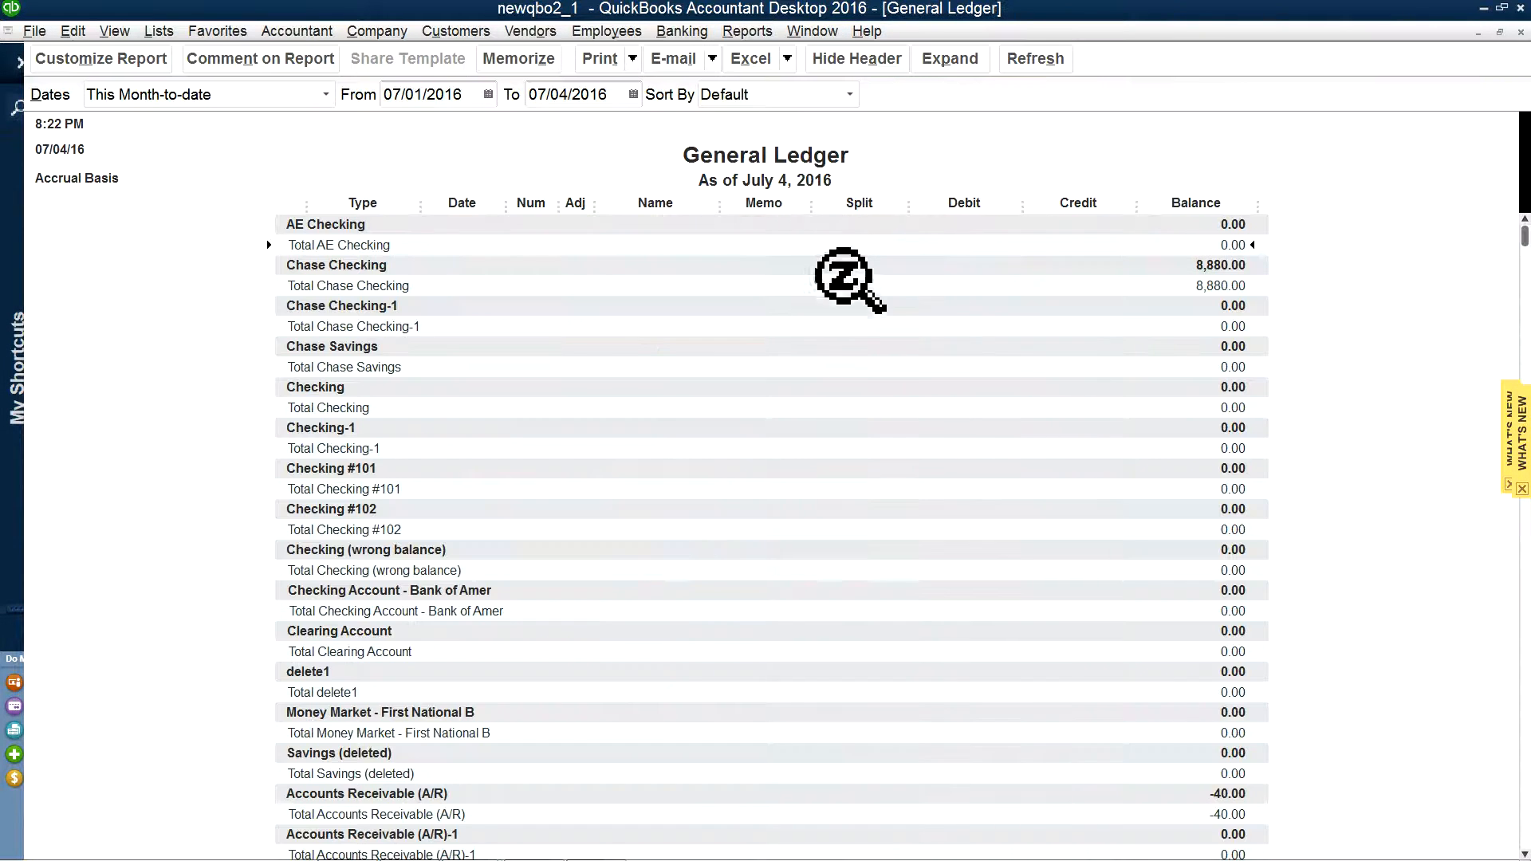
scroll(829, 456, "down", 13)
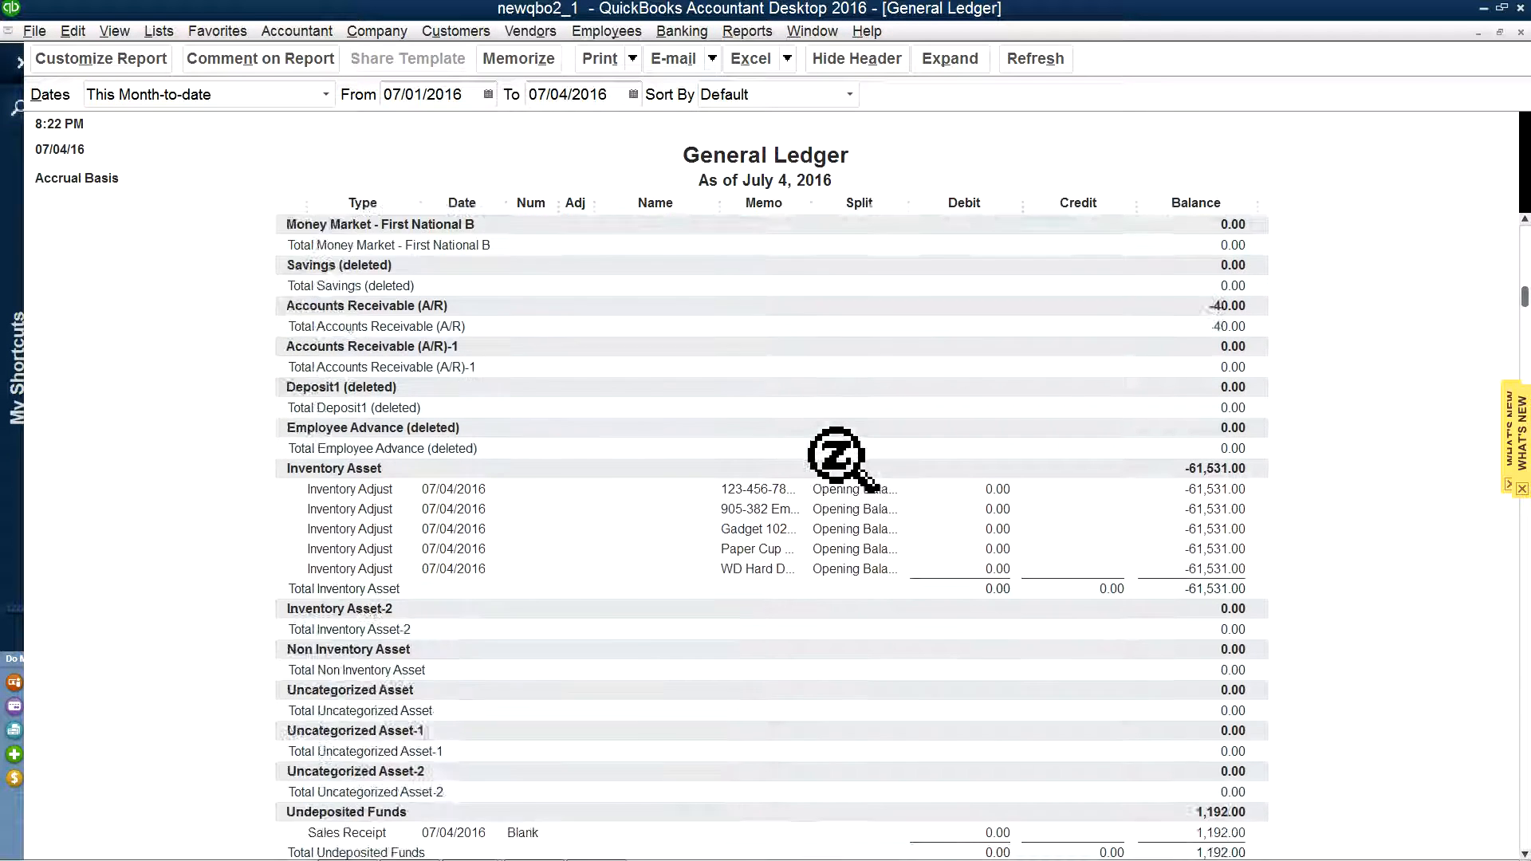
scroll(830, 456, "down", 12)
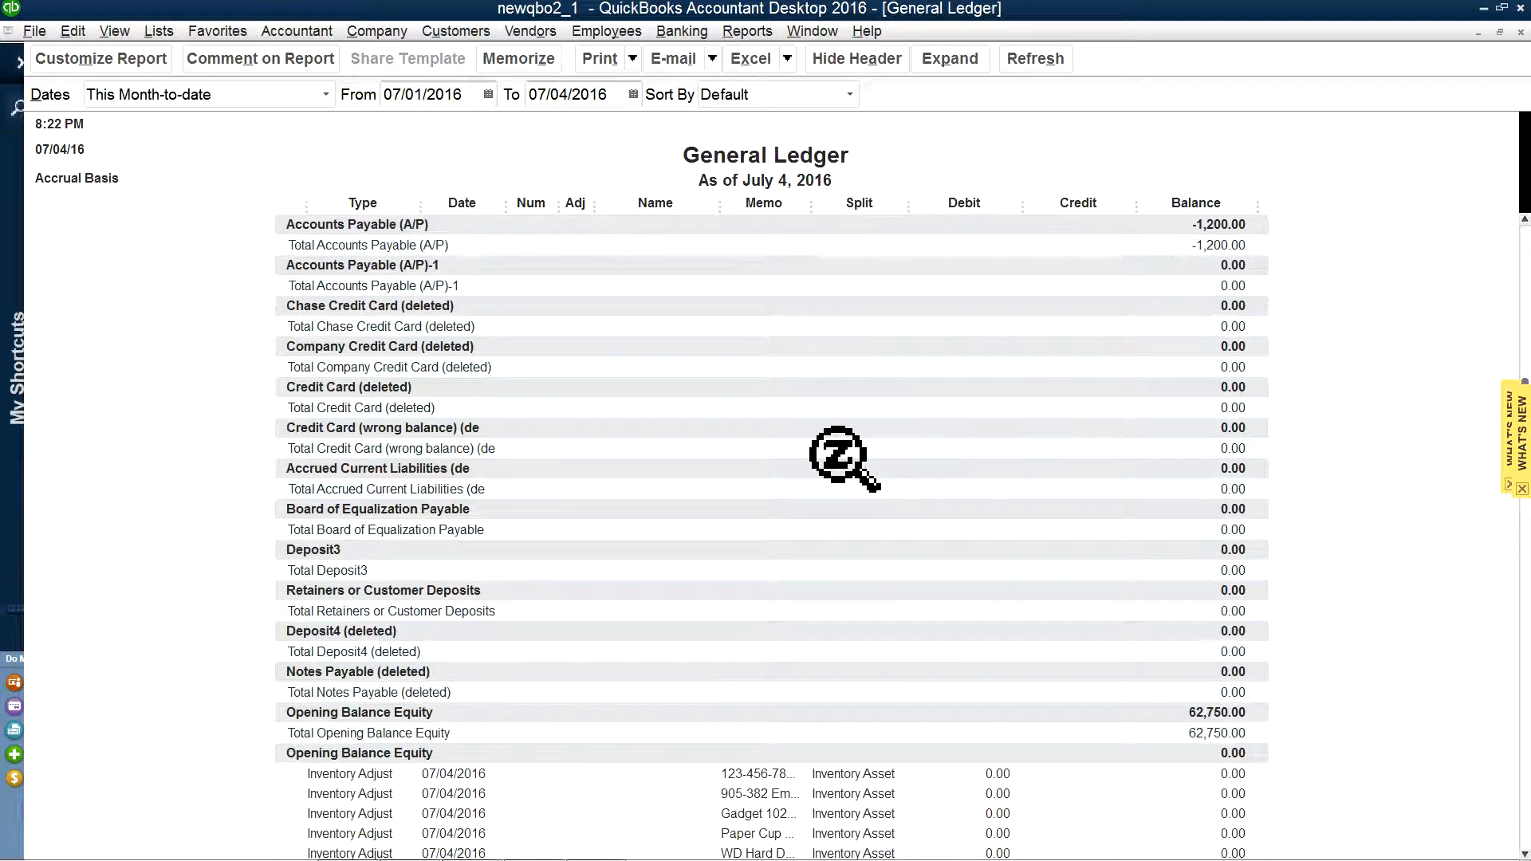
scroll(829, 457, "down", 4)
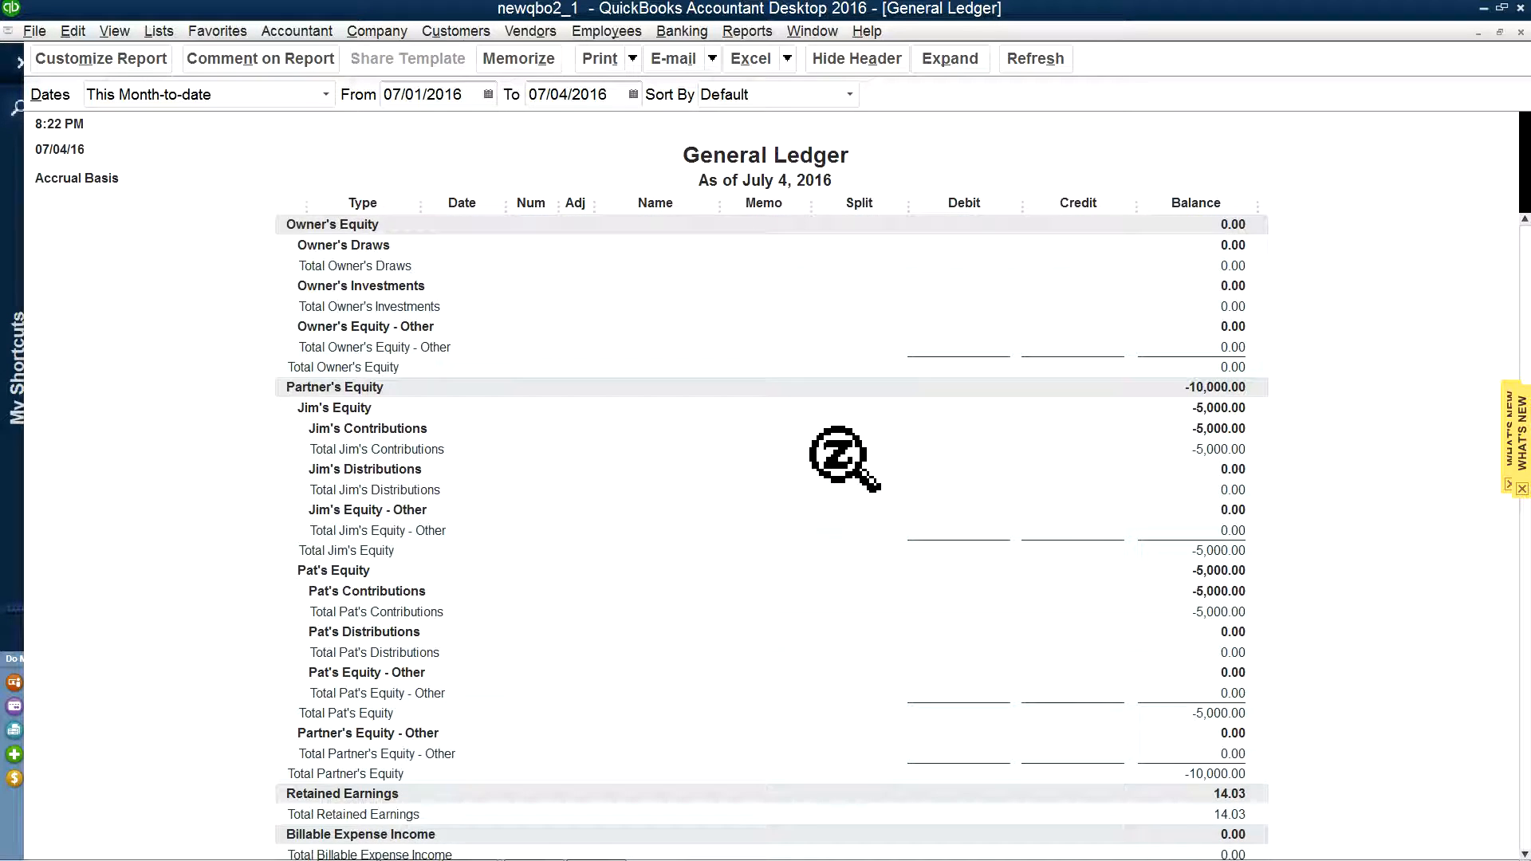
scroll(837, 456, "down", 6)
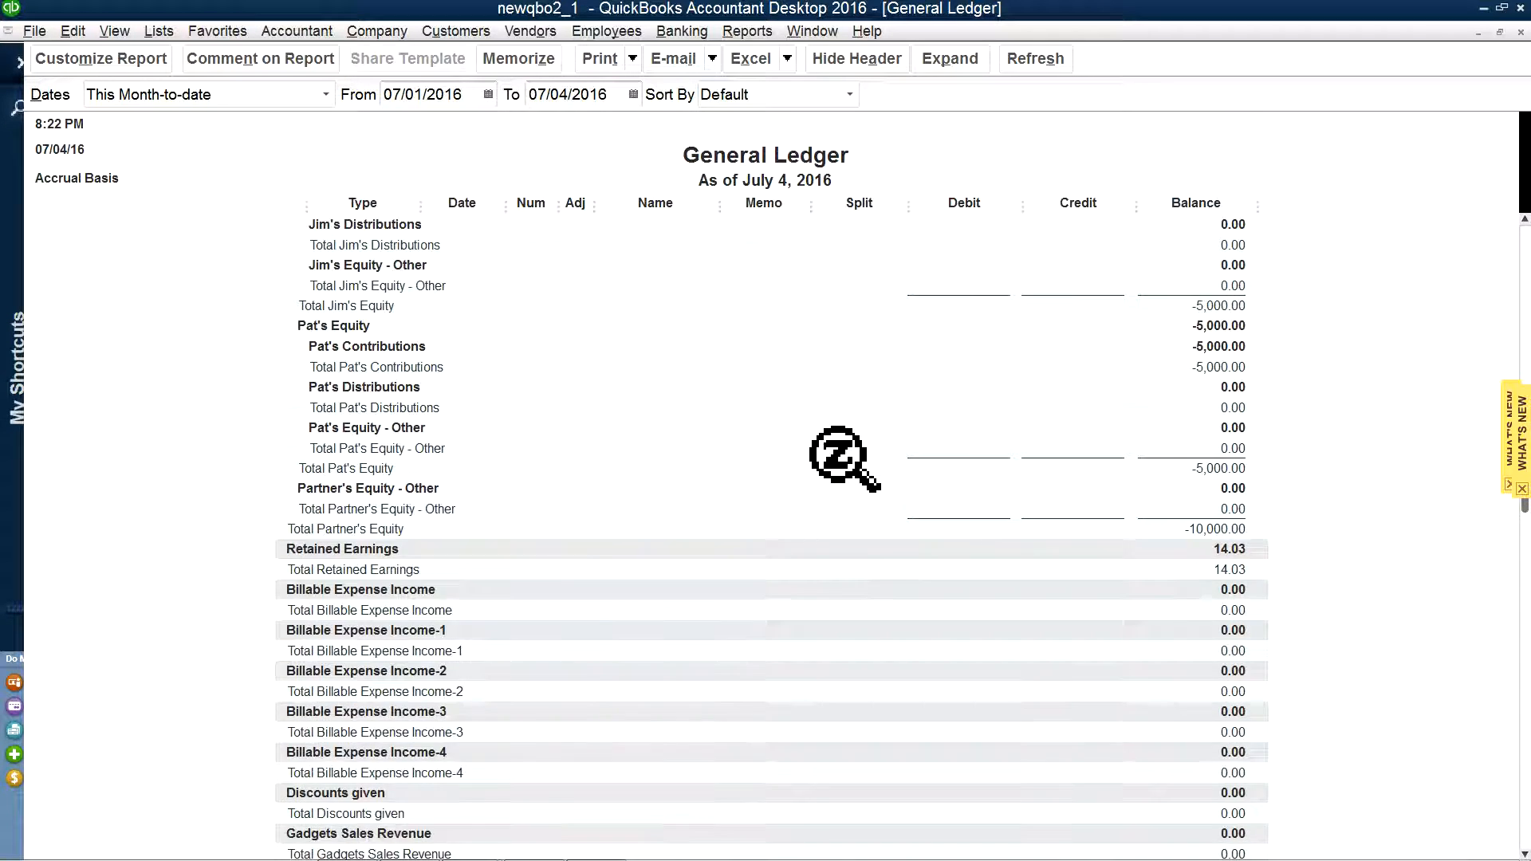
scroll(838, 456, "up", 4)
scroll(837, 456, "up", 2)
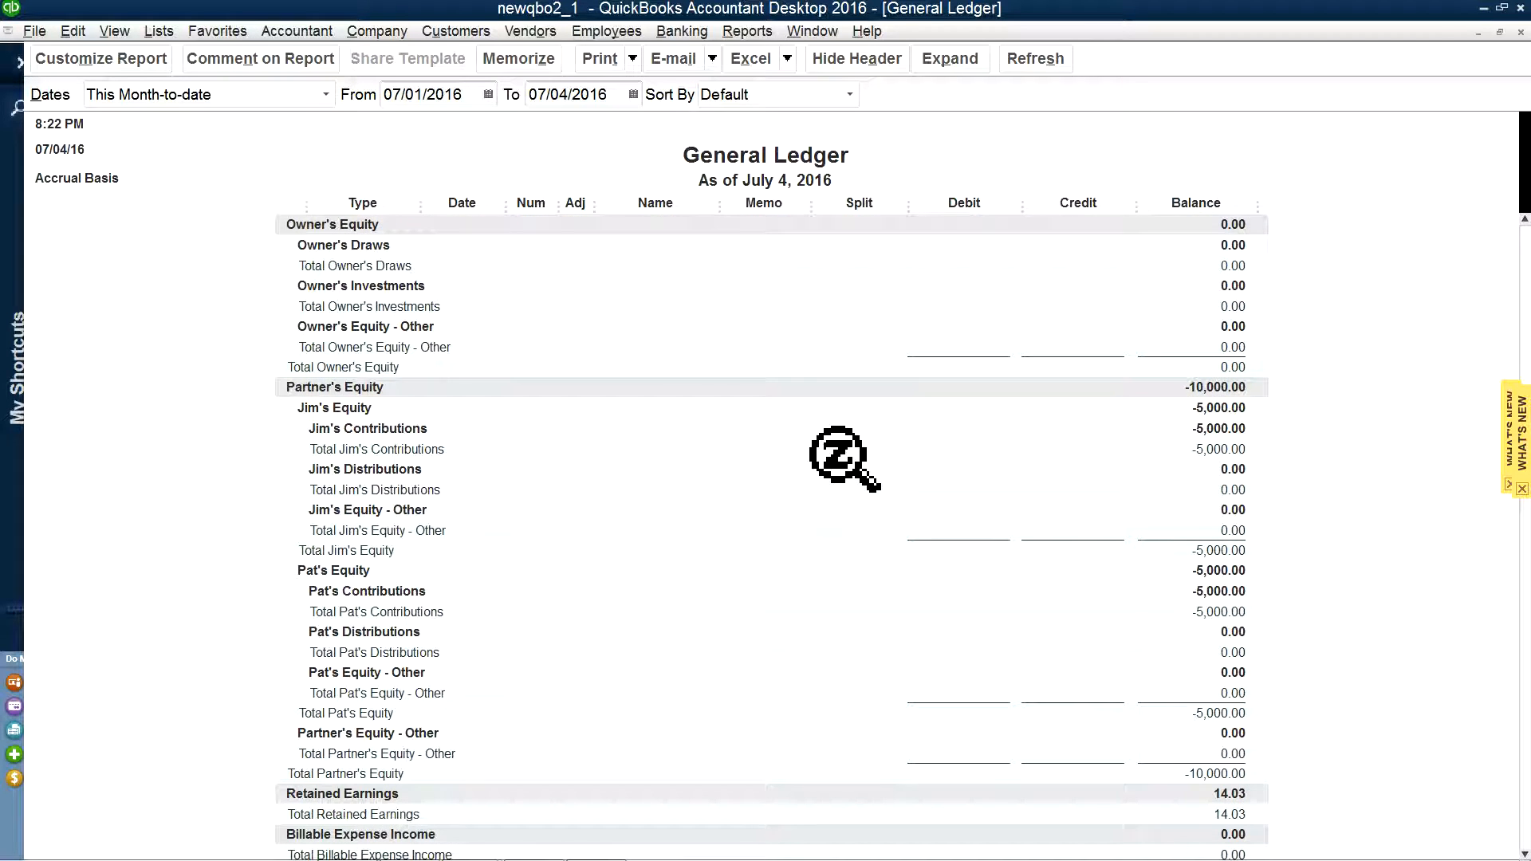
Step: Set the General Ledger report dates to All and examine the transactions from the equity accounts back up to Accounts Receivable
left_click(322, 95)
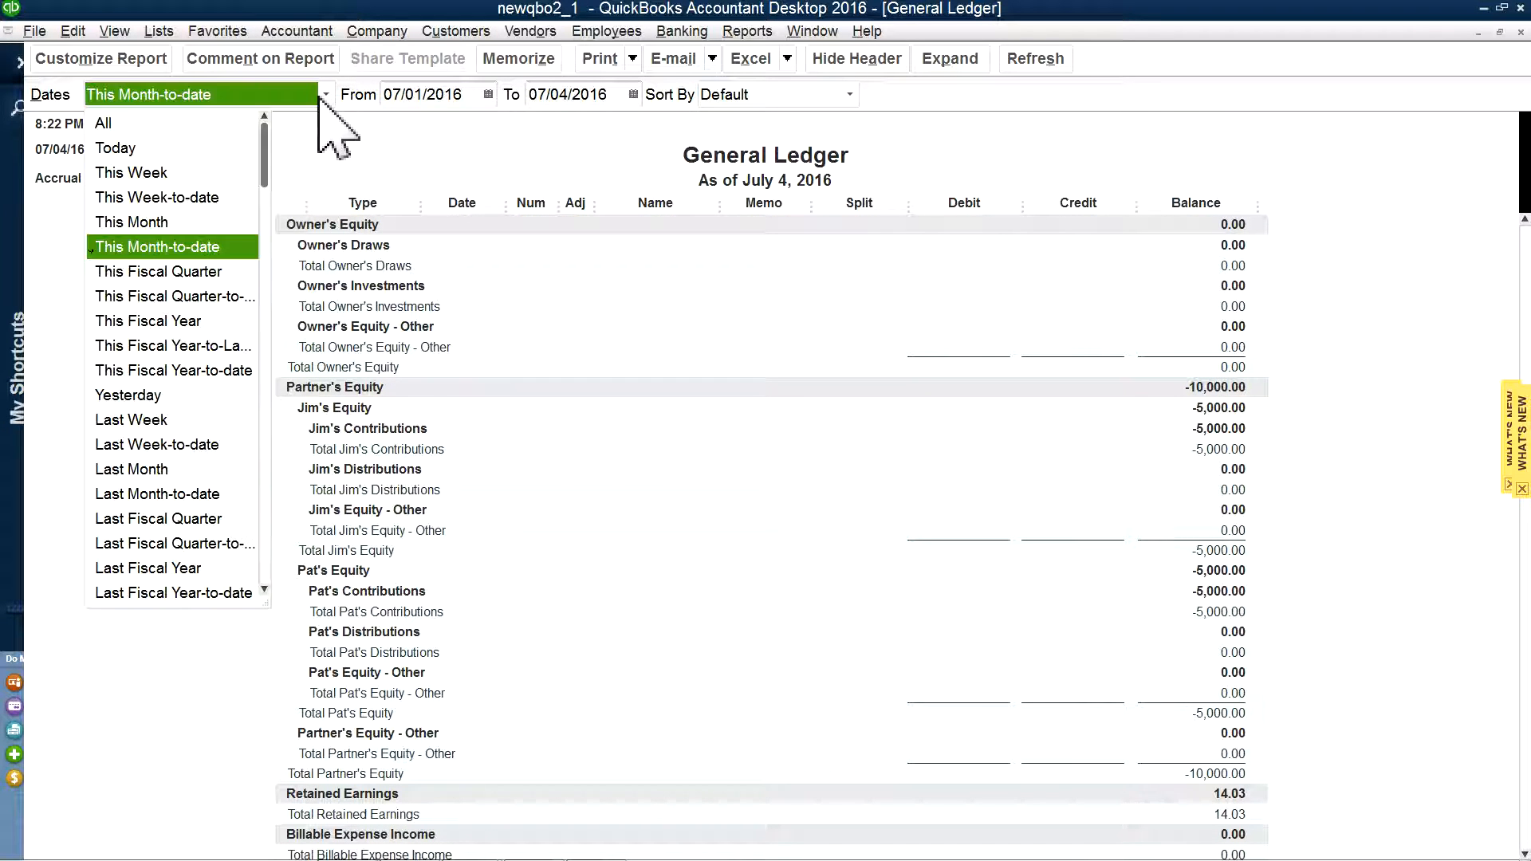
left_click(199, 125)
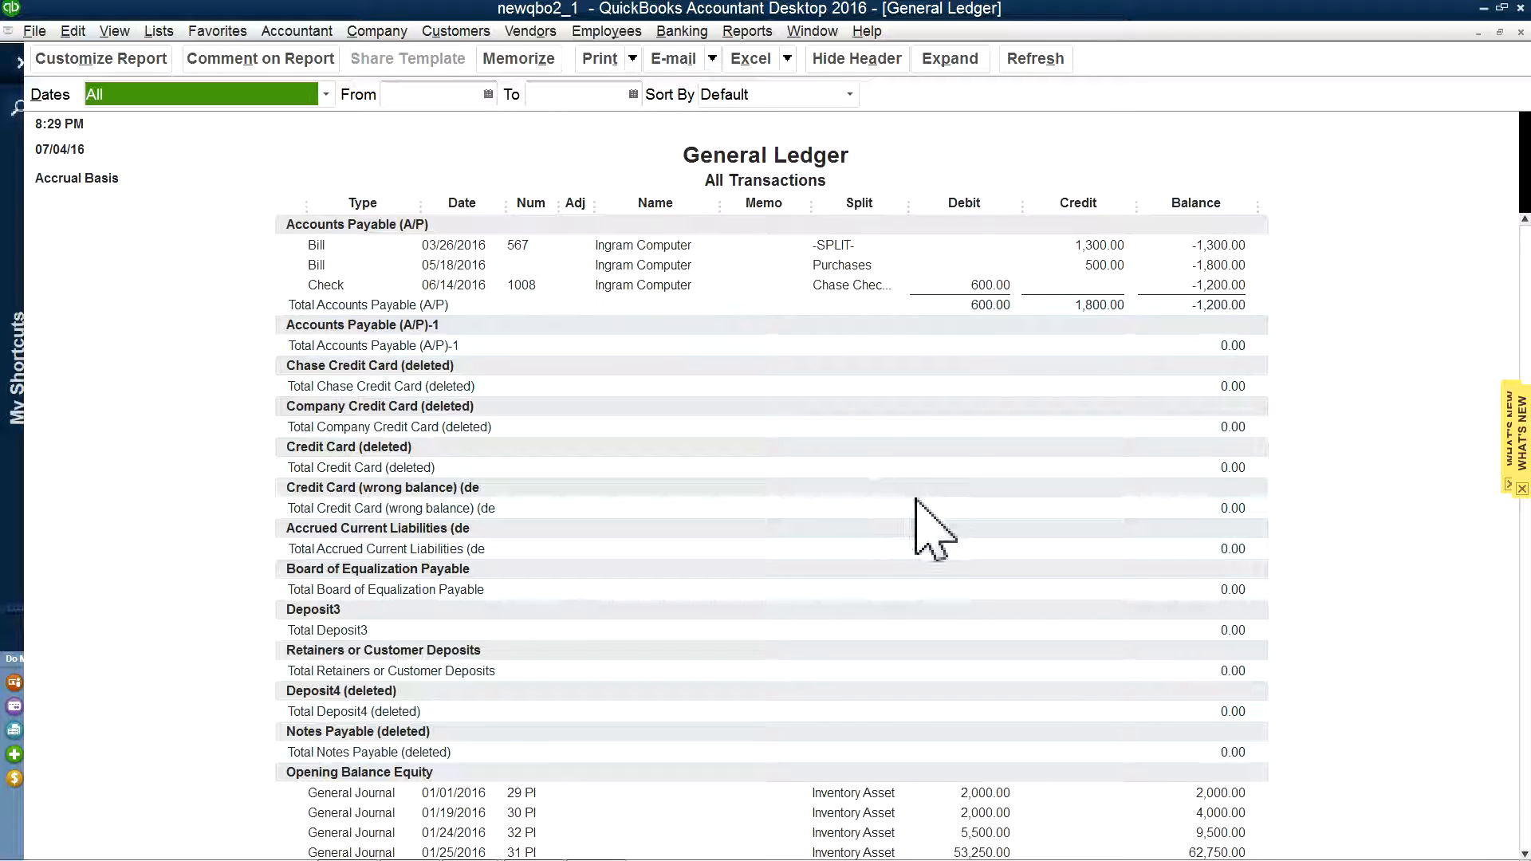
scroll(921, 501, "down", 3)
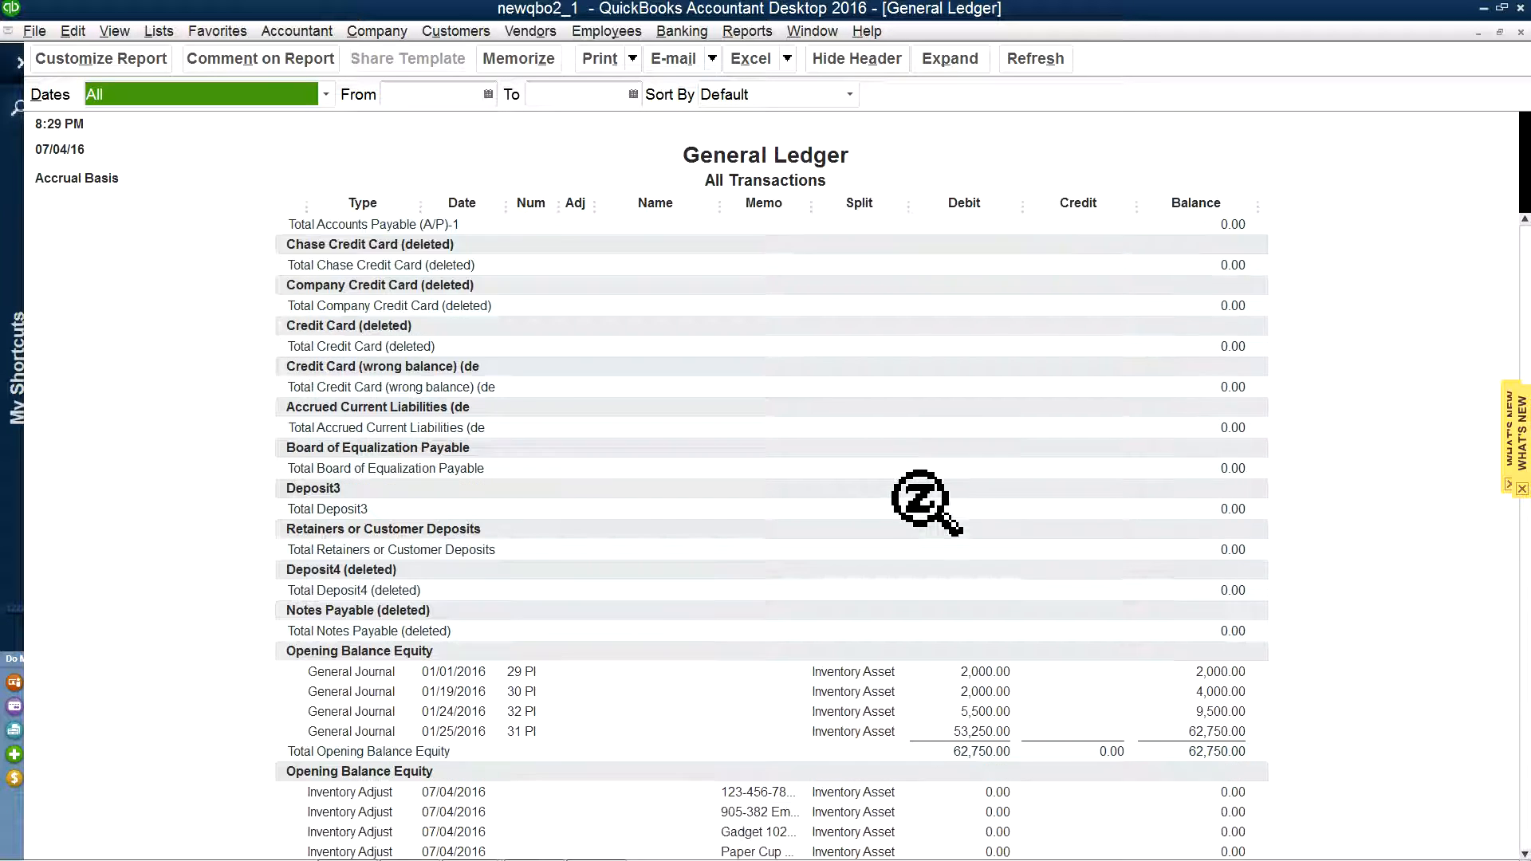
scroll(921, 501, "down", 8)
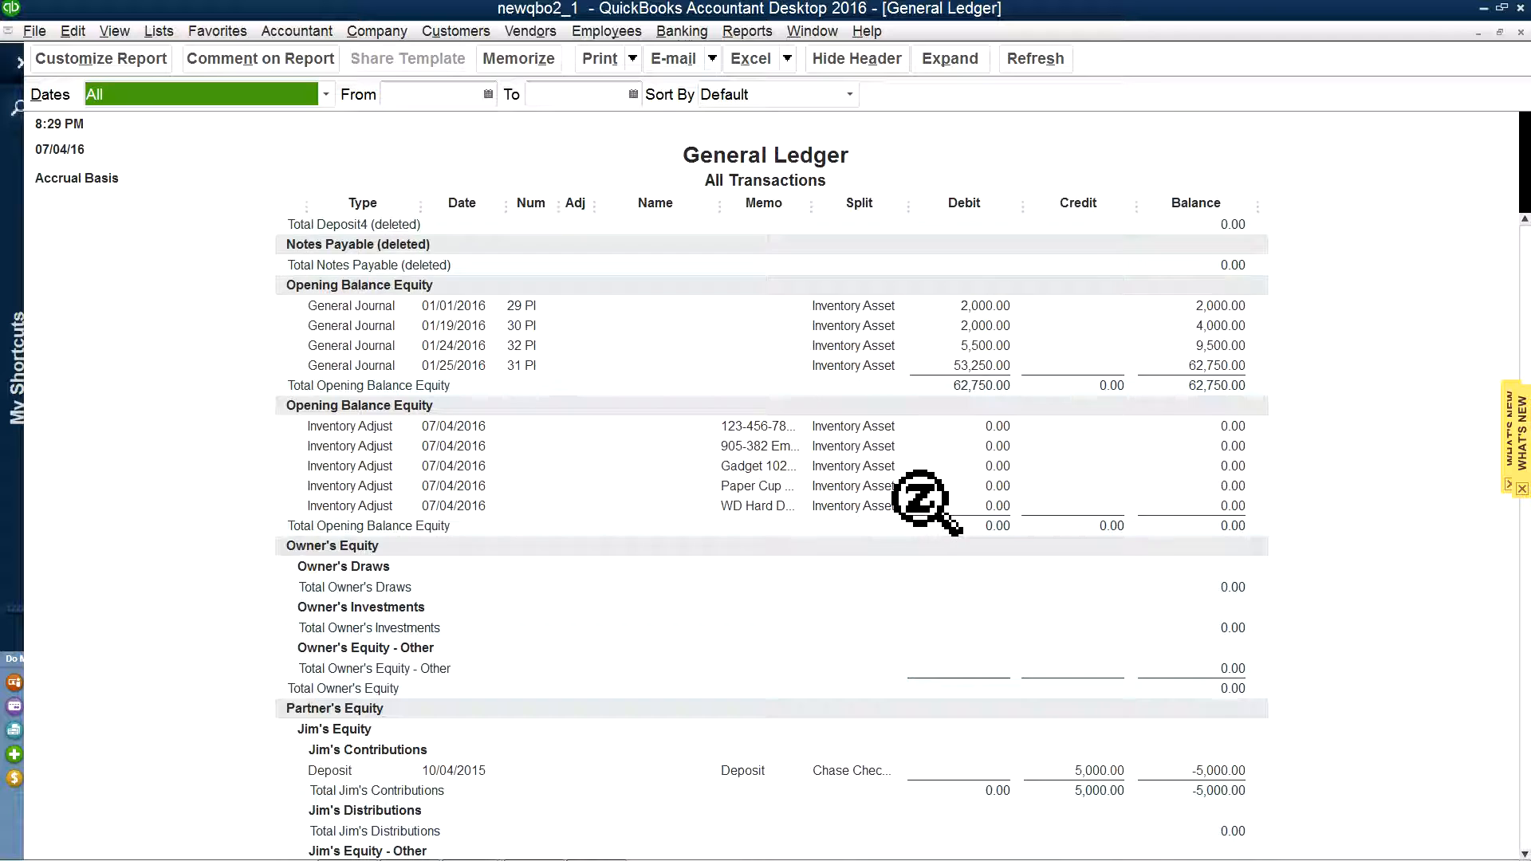
scroll(922, 501, "down", 1)
scroll(921, 500, "up", 5)
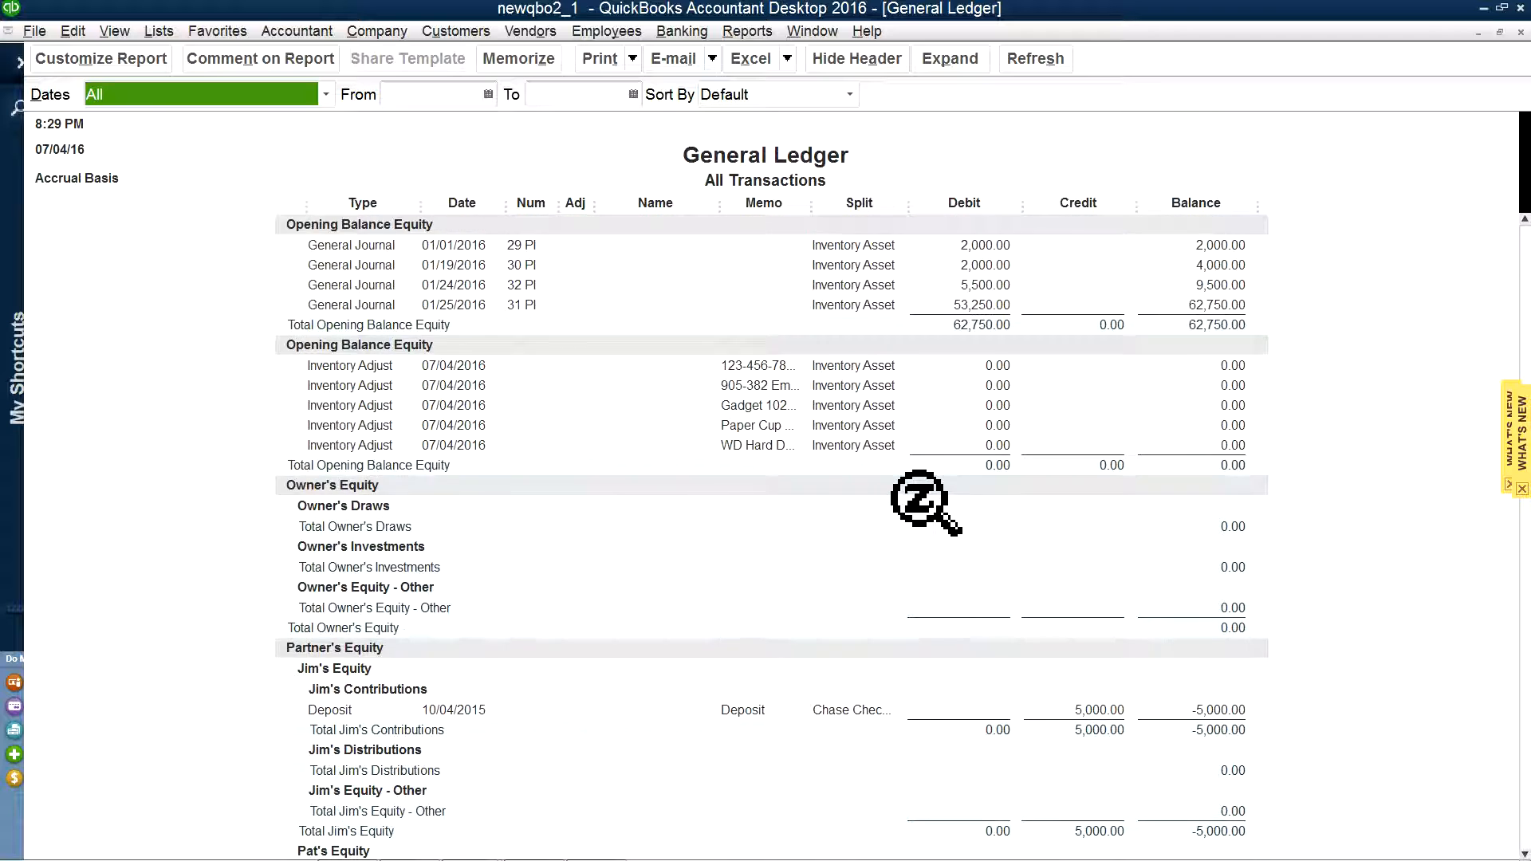
scroll(925, 502, "up", 5)
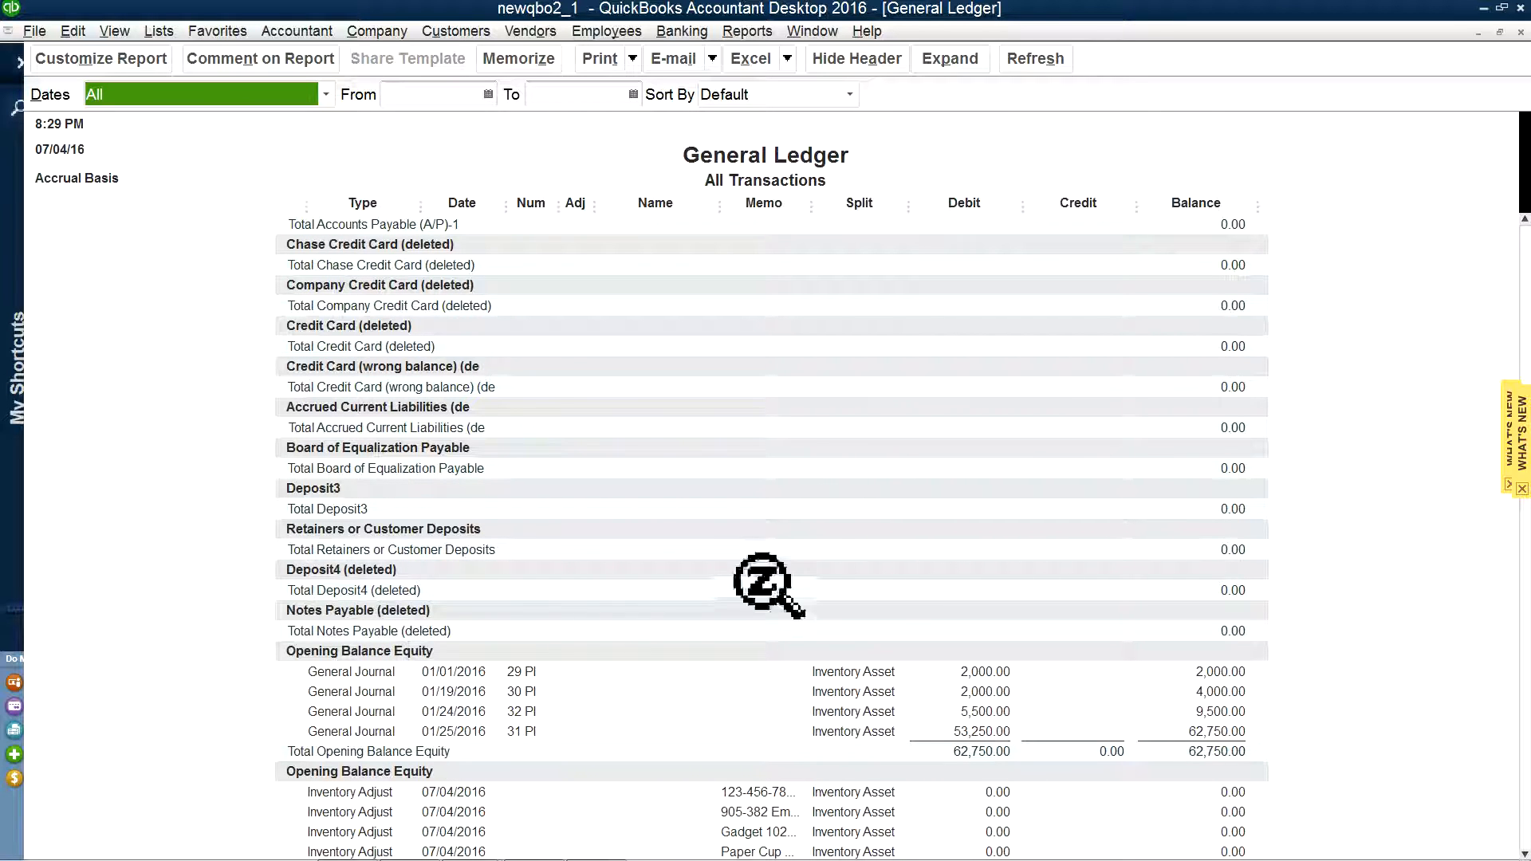
scroll(879, 573, "up", 4)
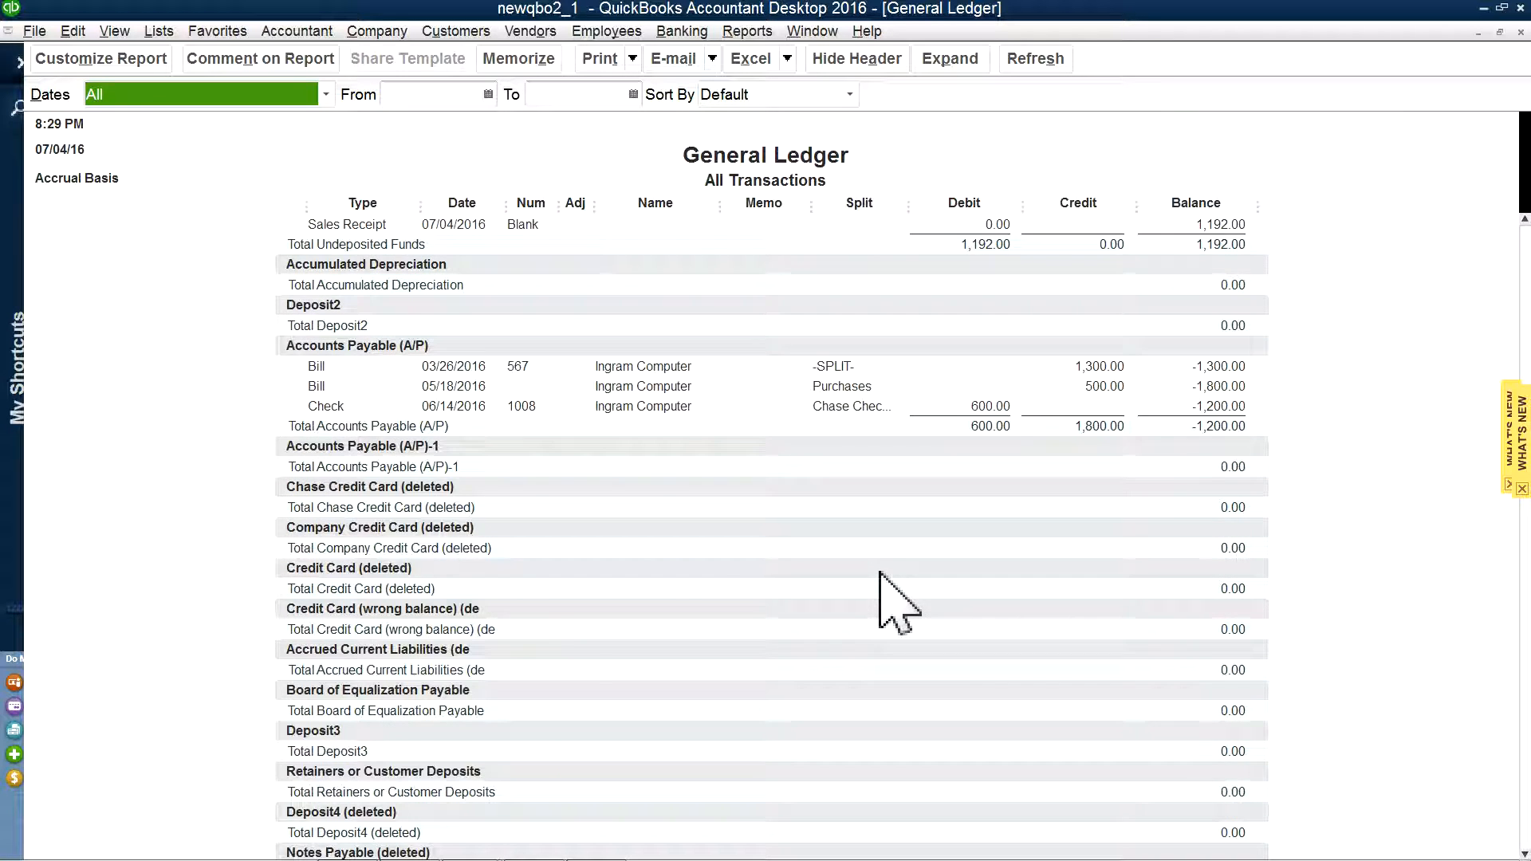
scroll(879, 572, "up", 5)
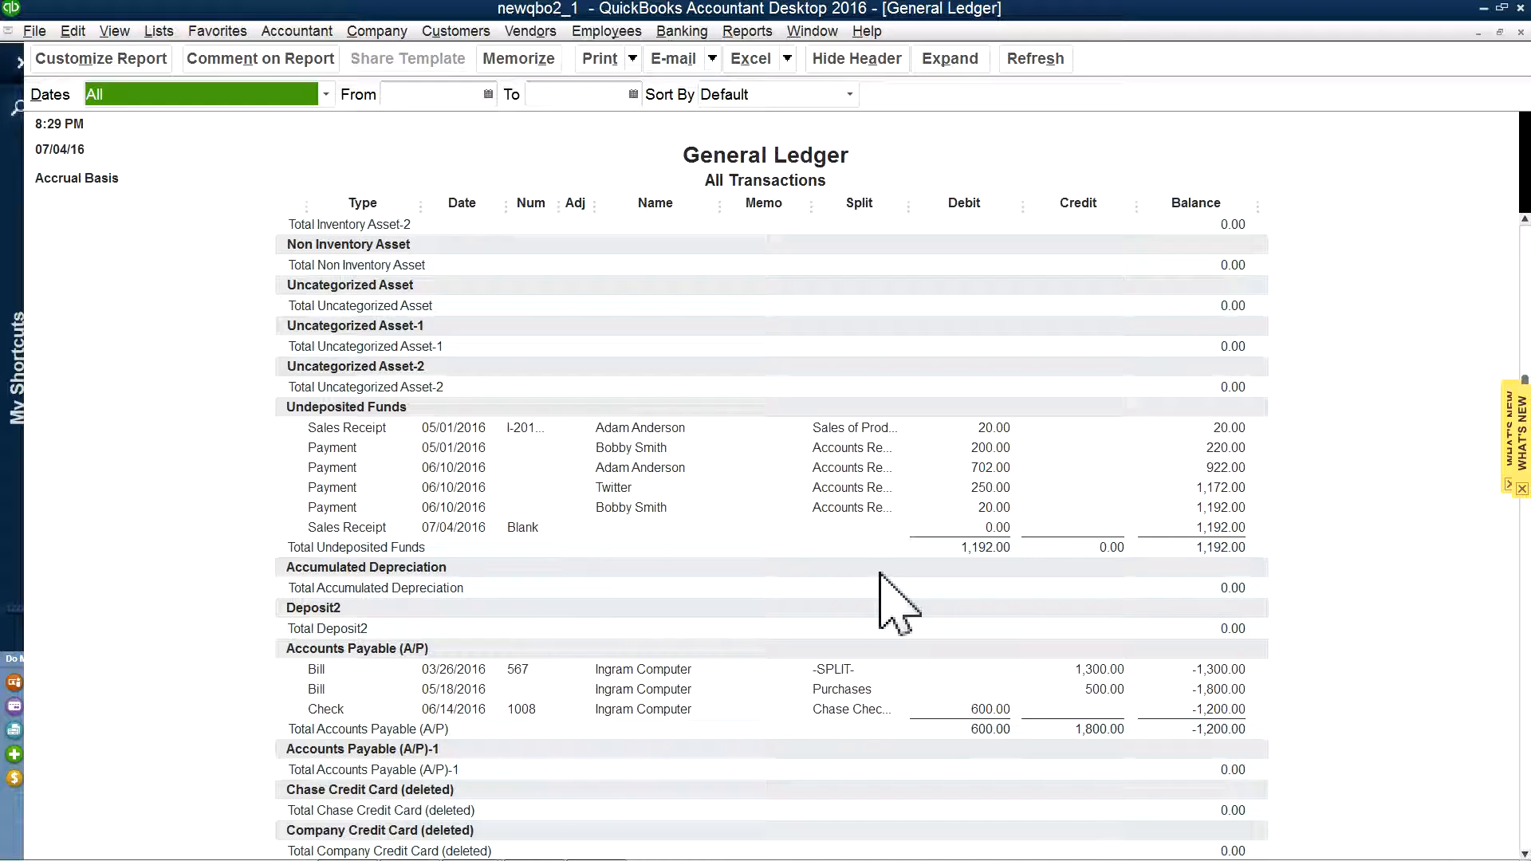
scroll(880, 573, "up", 8)
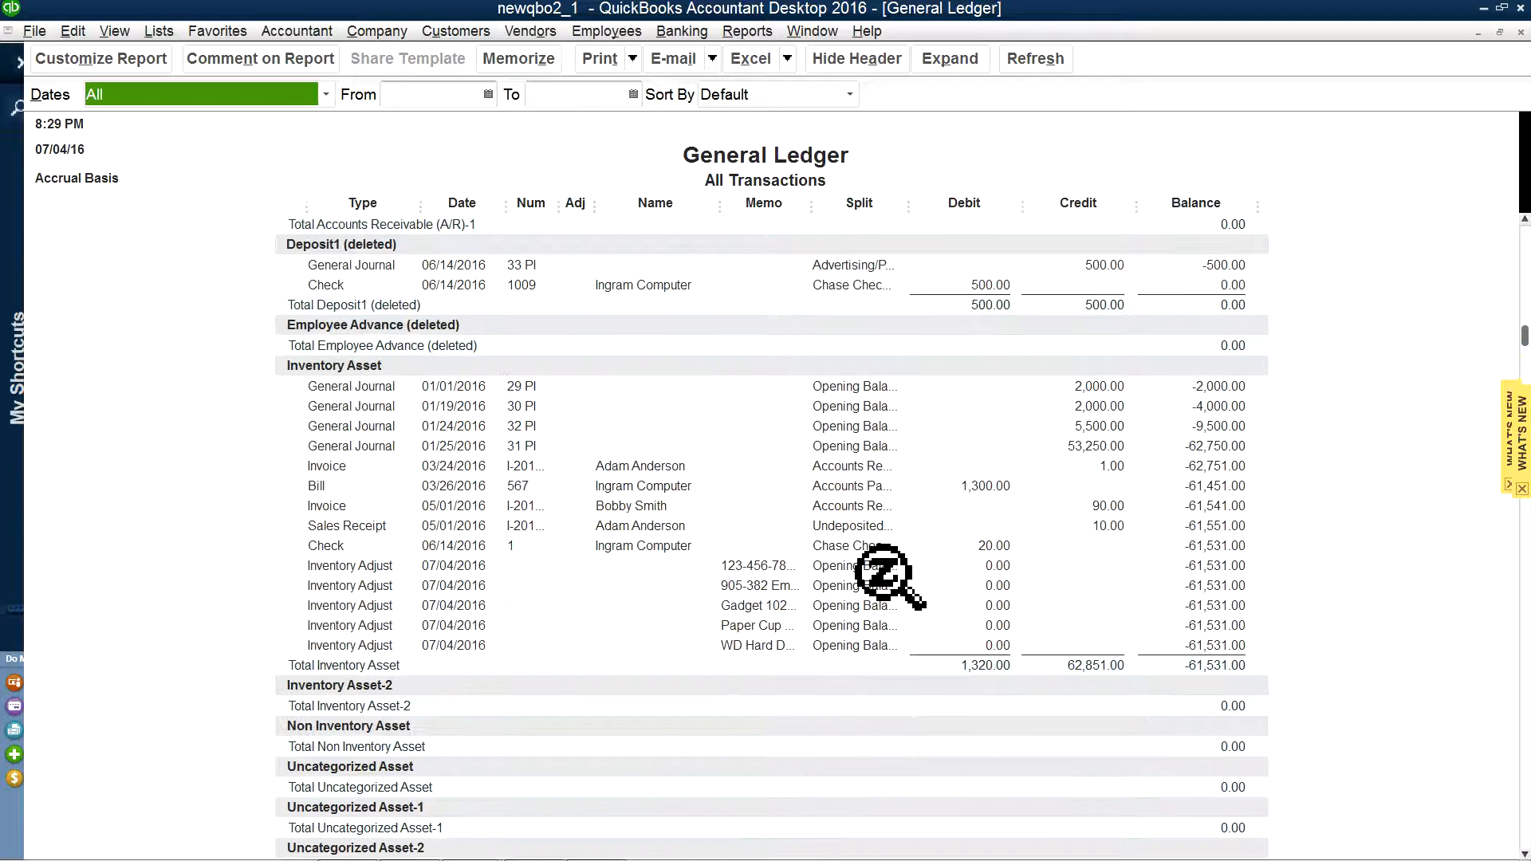
scroll(879, 573, "up", 3)
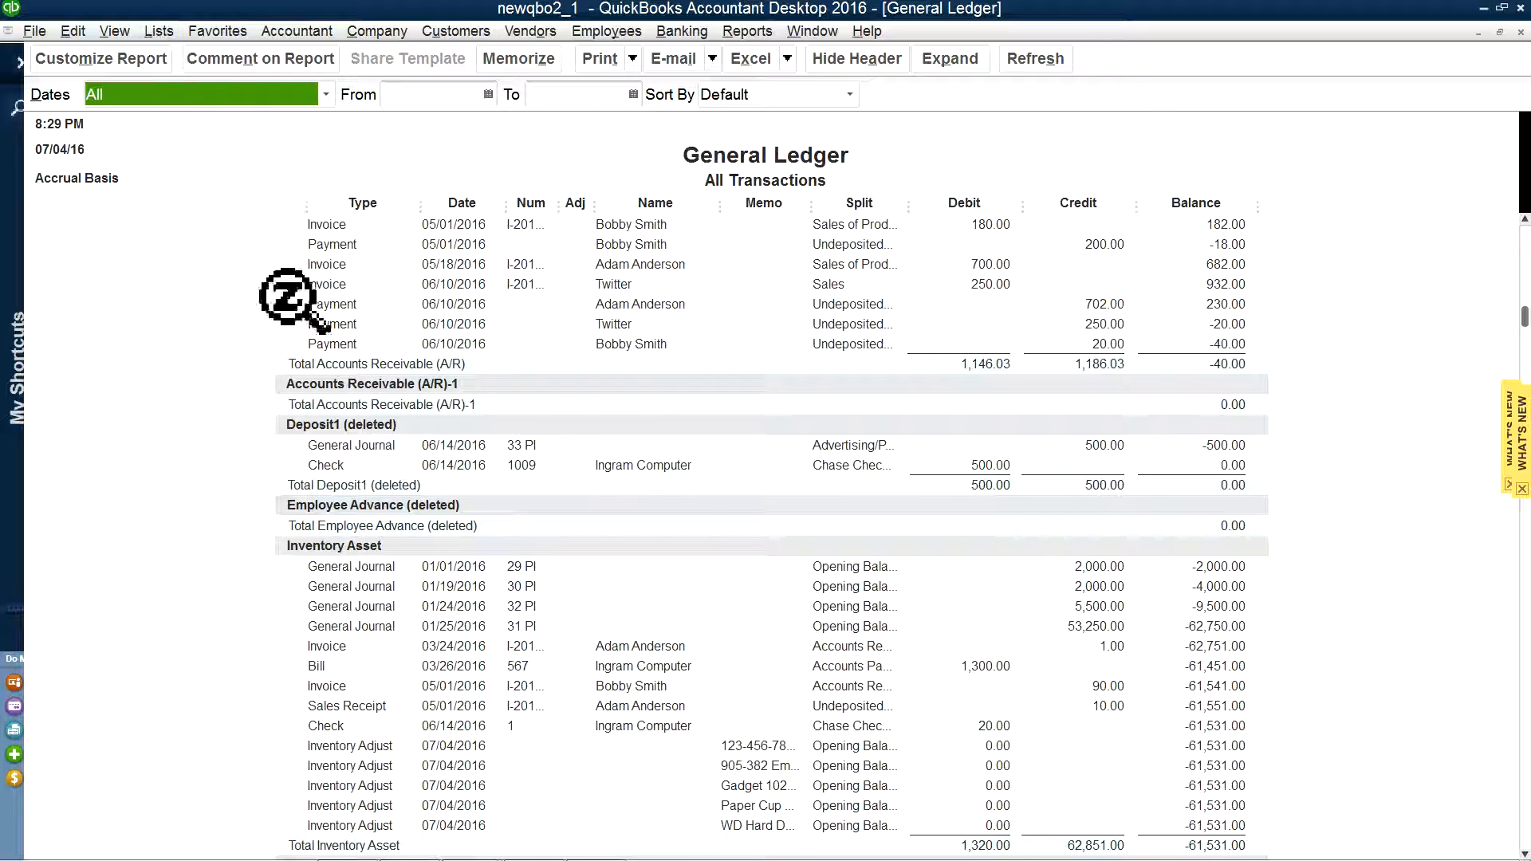
Step: Switch to QuickBooks Online in the browser, open the Chart of Accounts, and look through its asset and receivable accounts
mouse_move(362, 851)
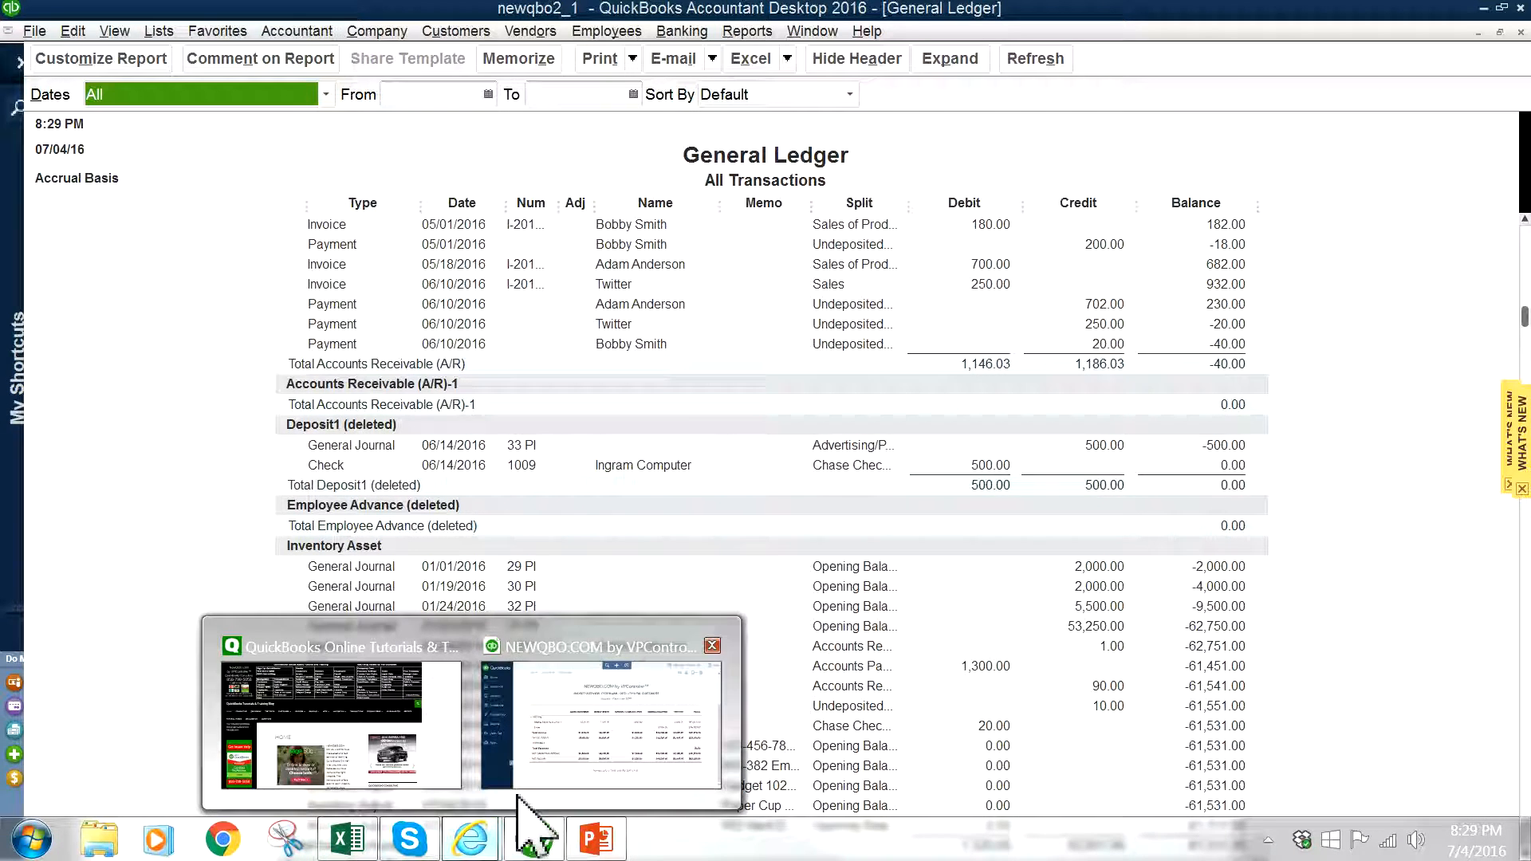
left_click(537, 633)
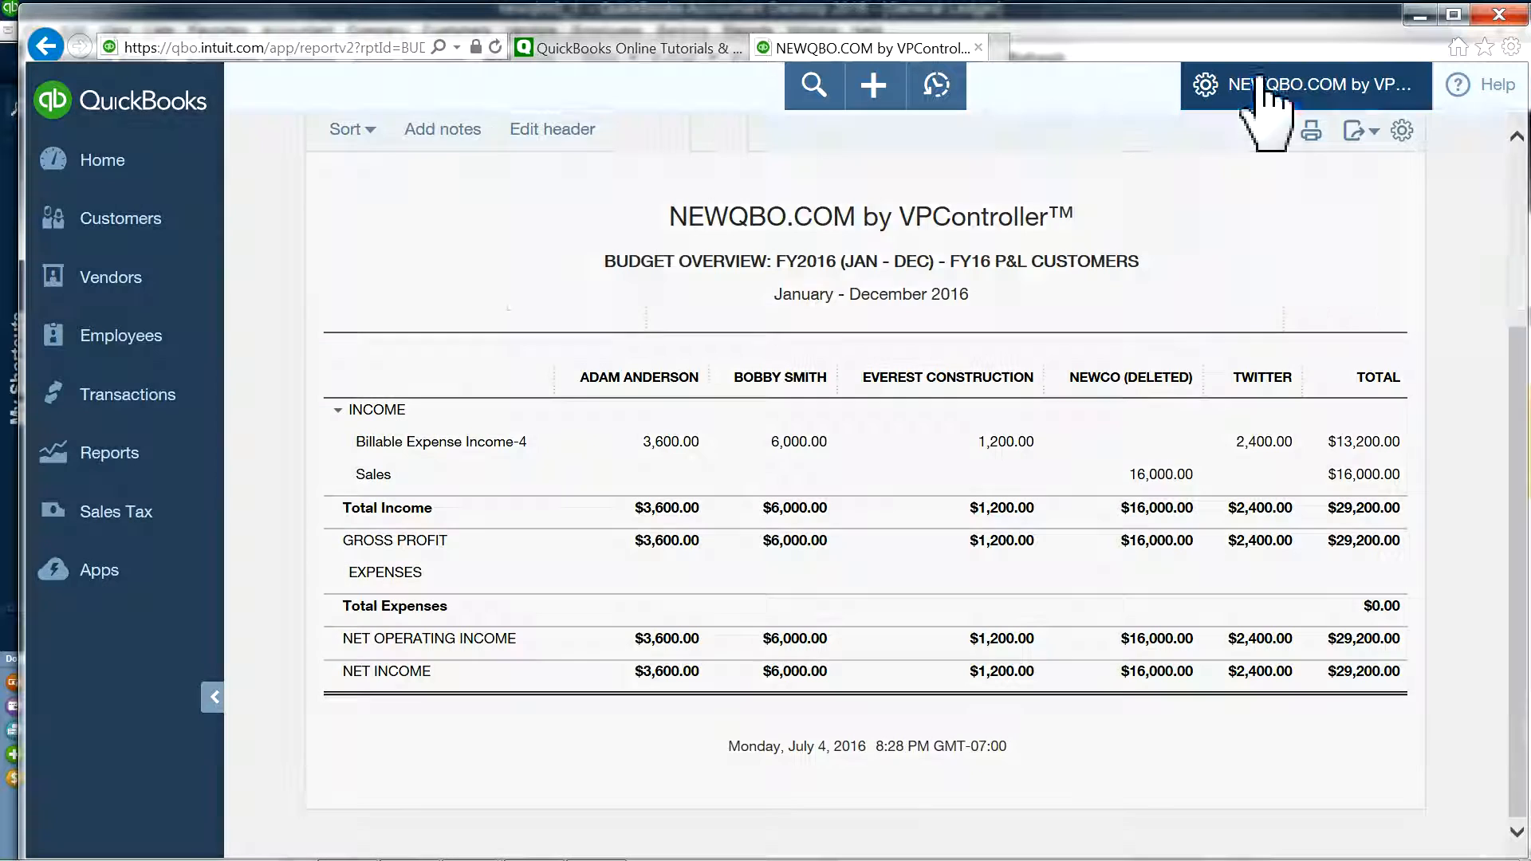
left_click(1264, 82)
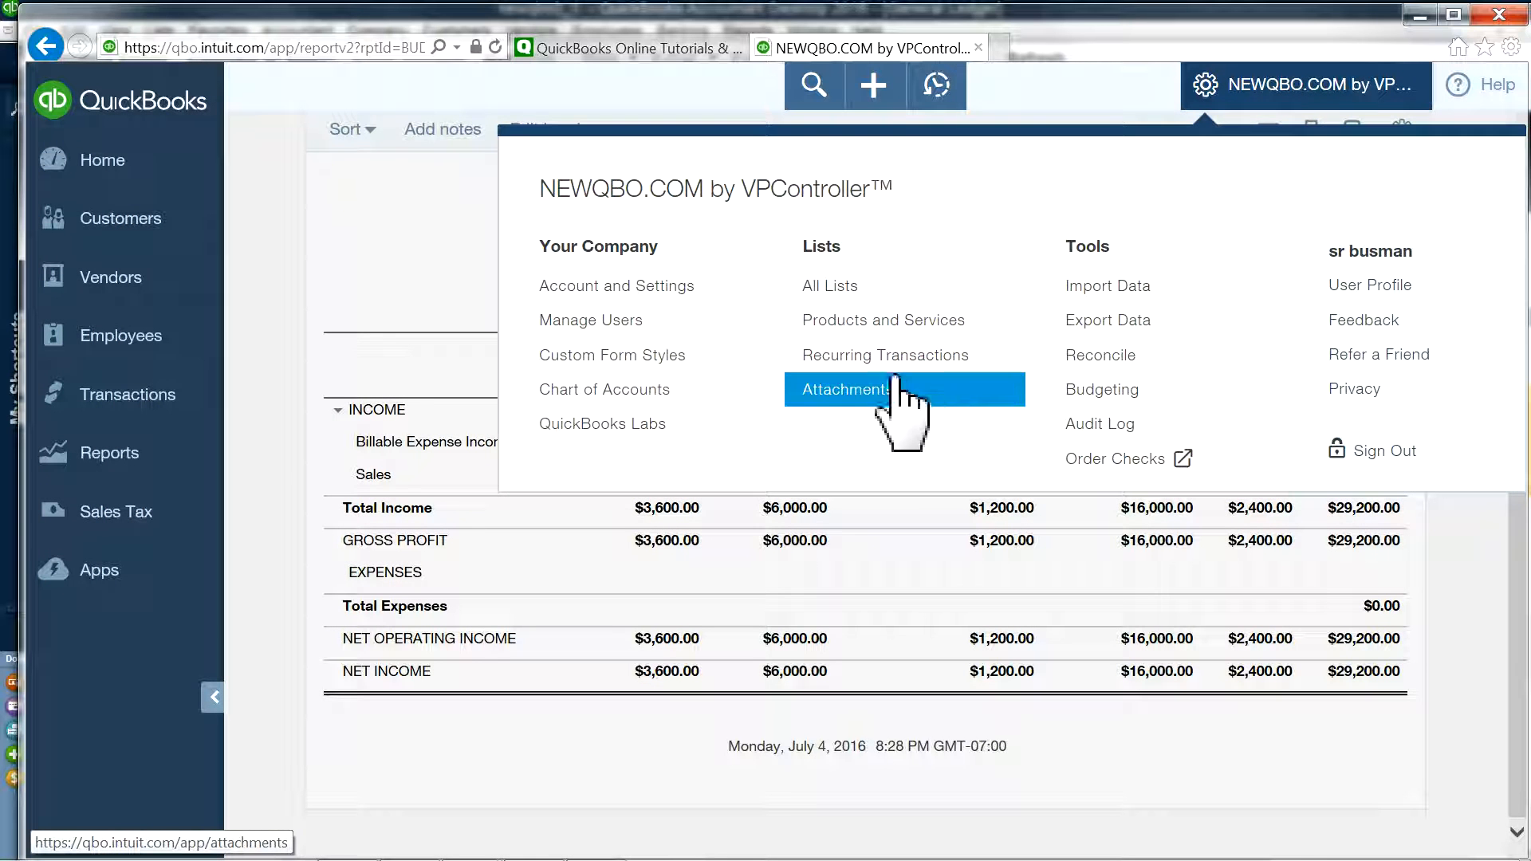
left_click(656, 388)
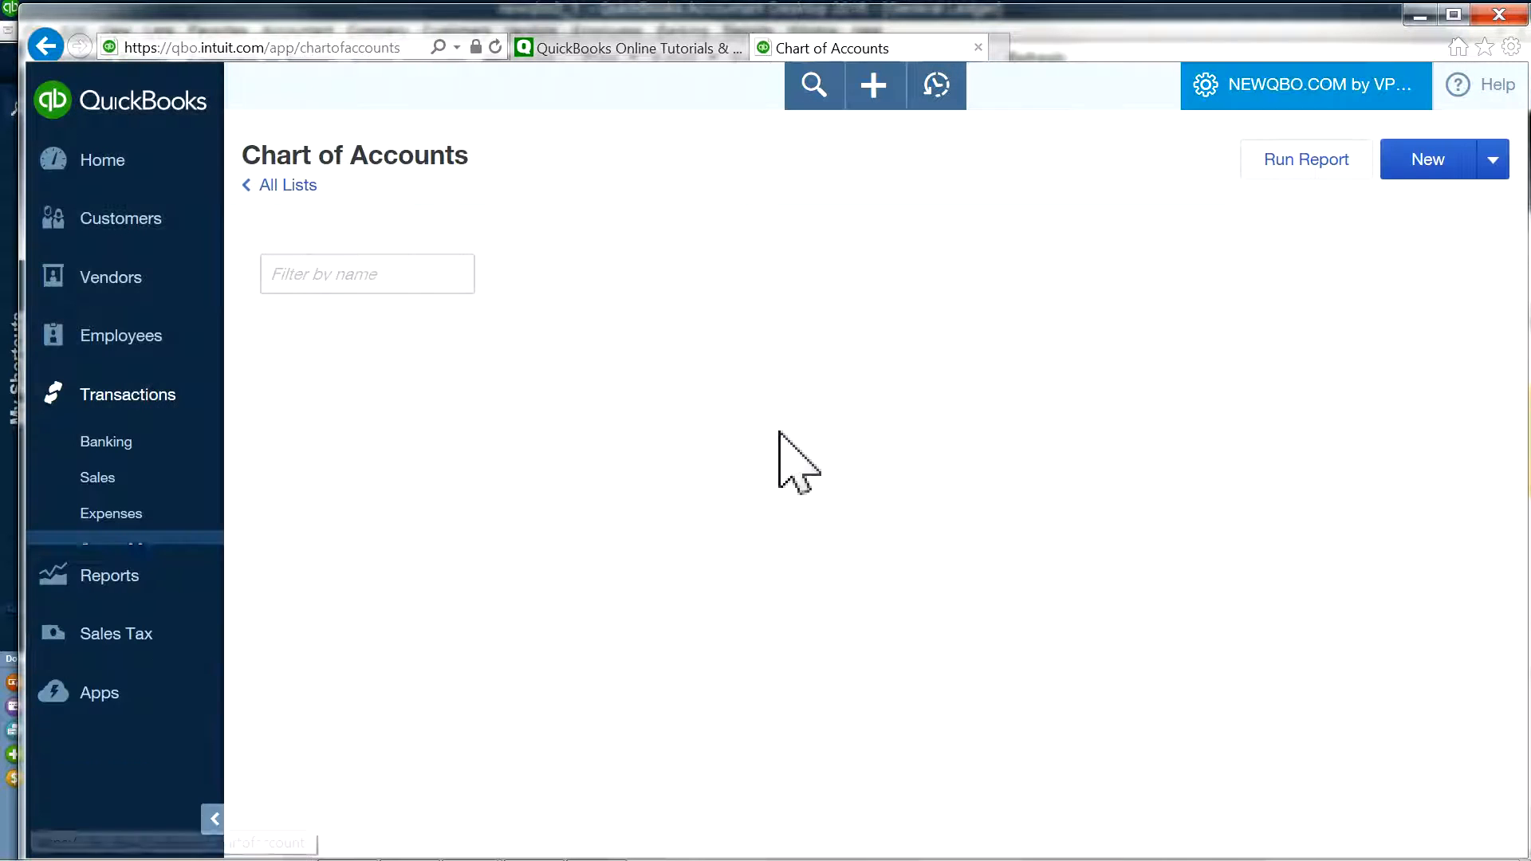
scroll(562, 630, "down", 7)
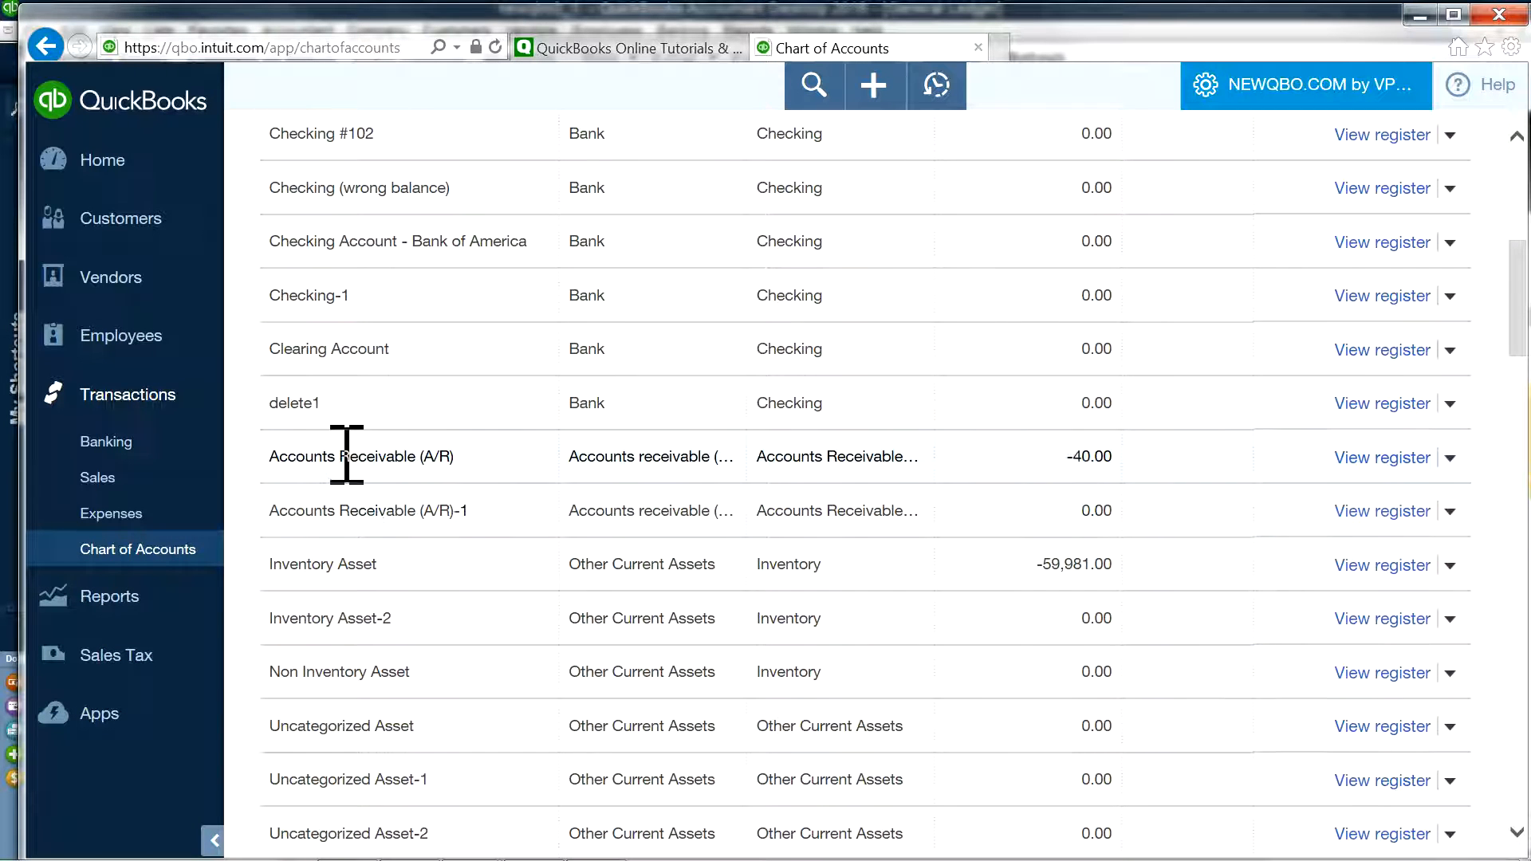
scroll(445, 586, "down", 3)
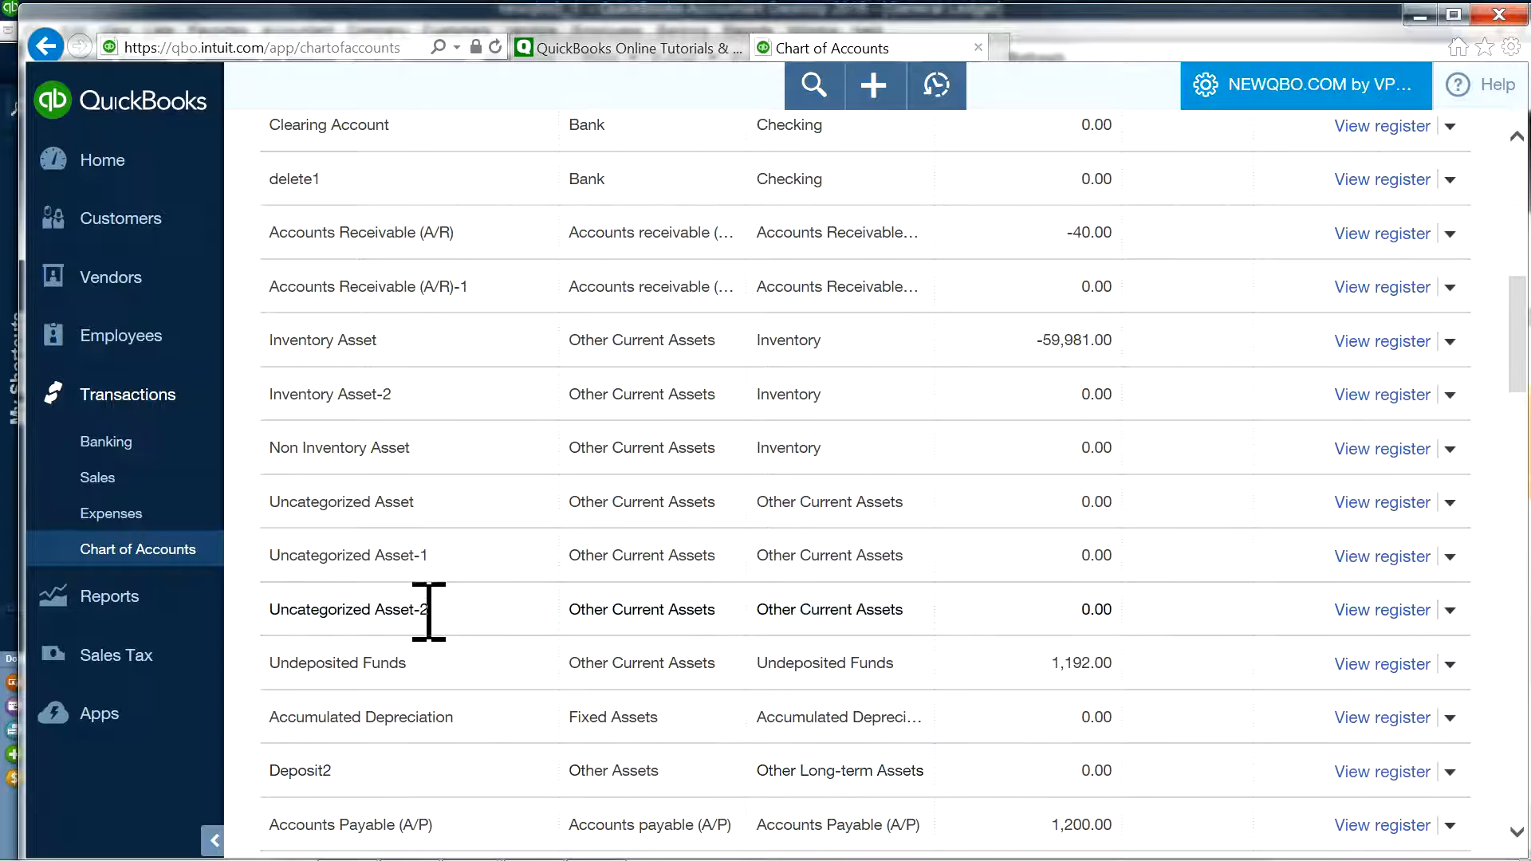
scroll(1109, 519, "up", 5)
scroll(1116, 510, "up", 8)
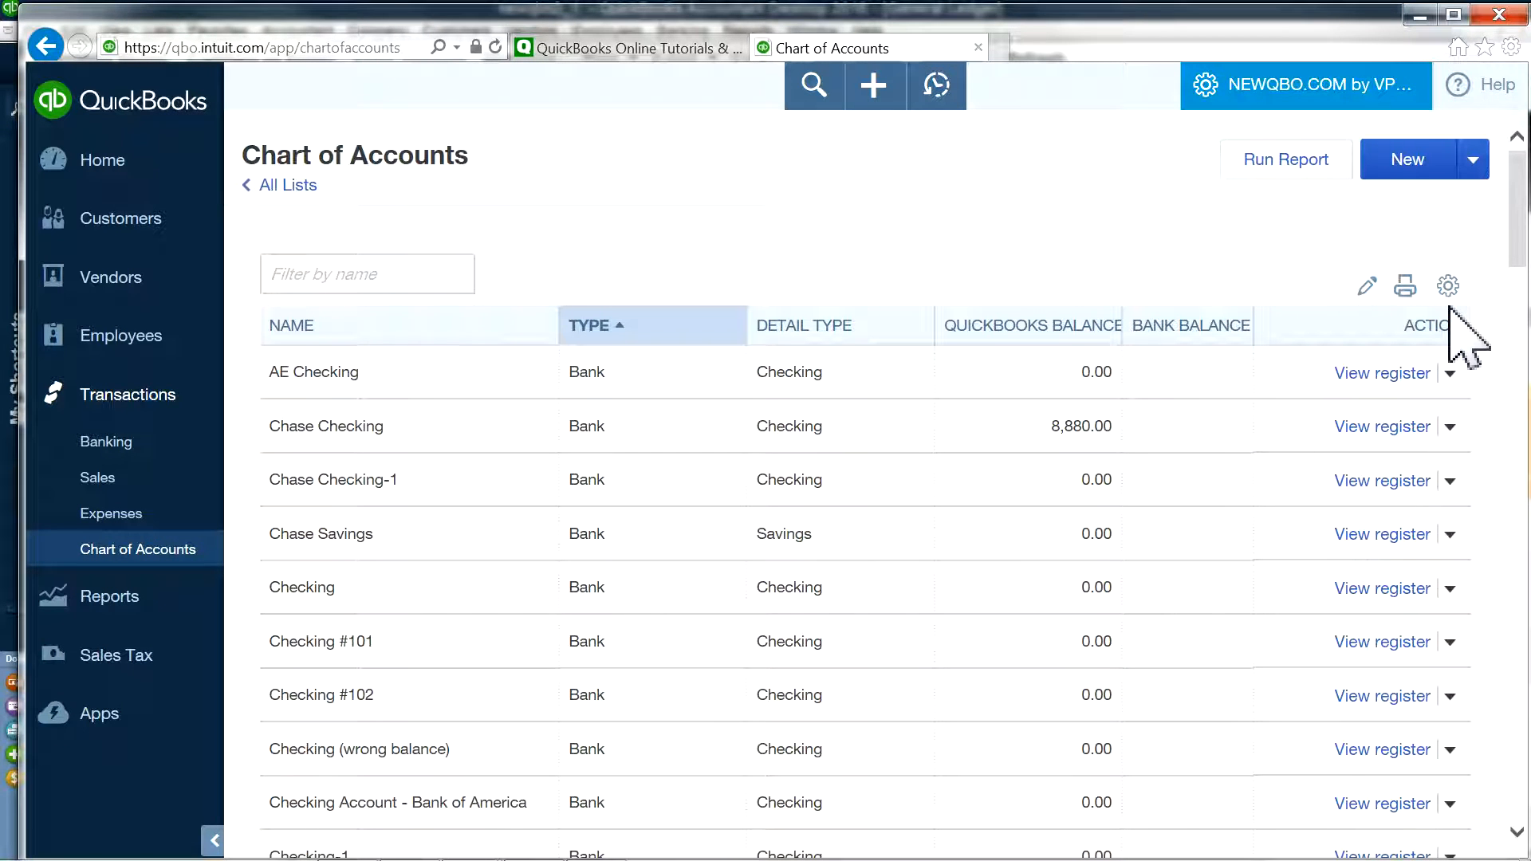
Step: Include inactive accounts in the Chart of Accounts list and locate the Deposit1 (deleted) account
left_click(1448, 287)
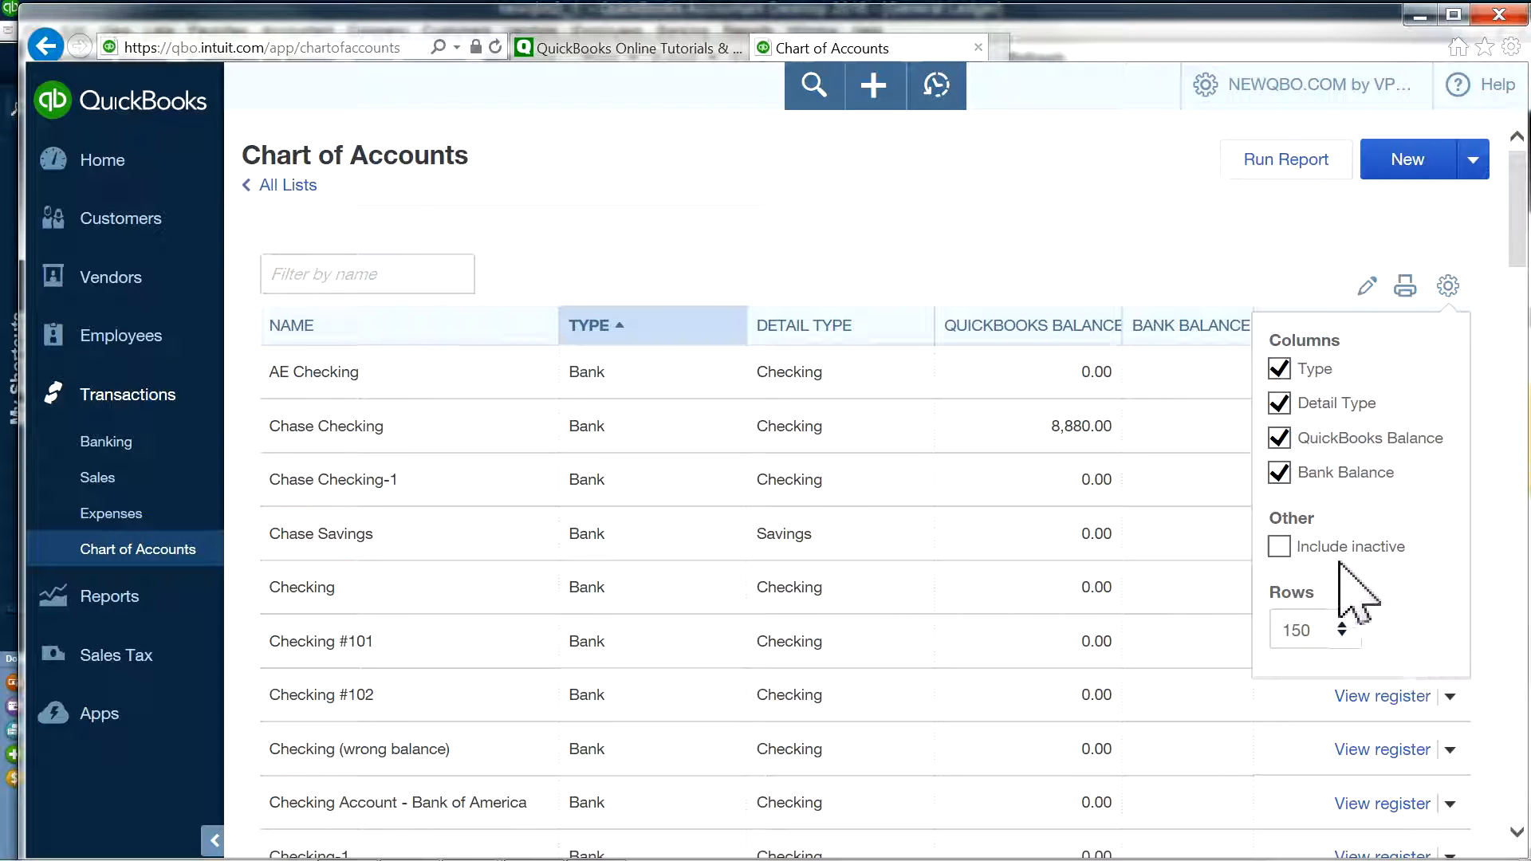
left_click(1280, 547)
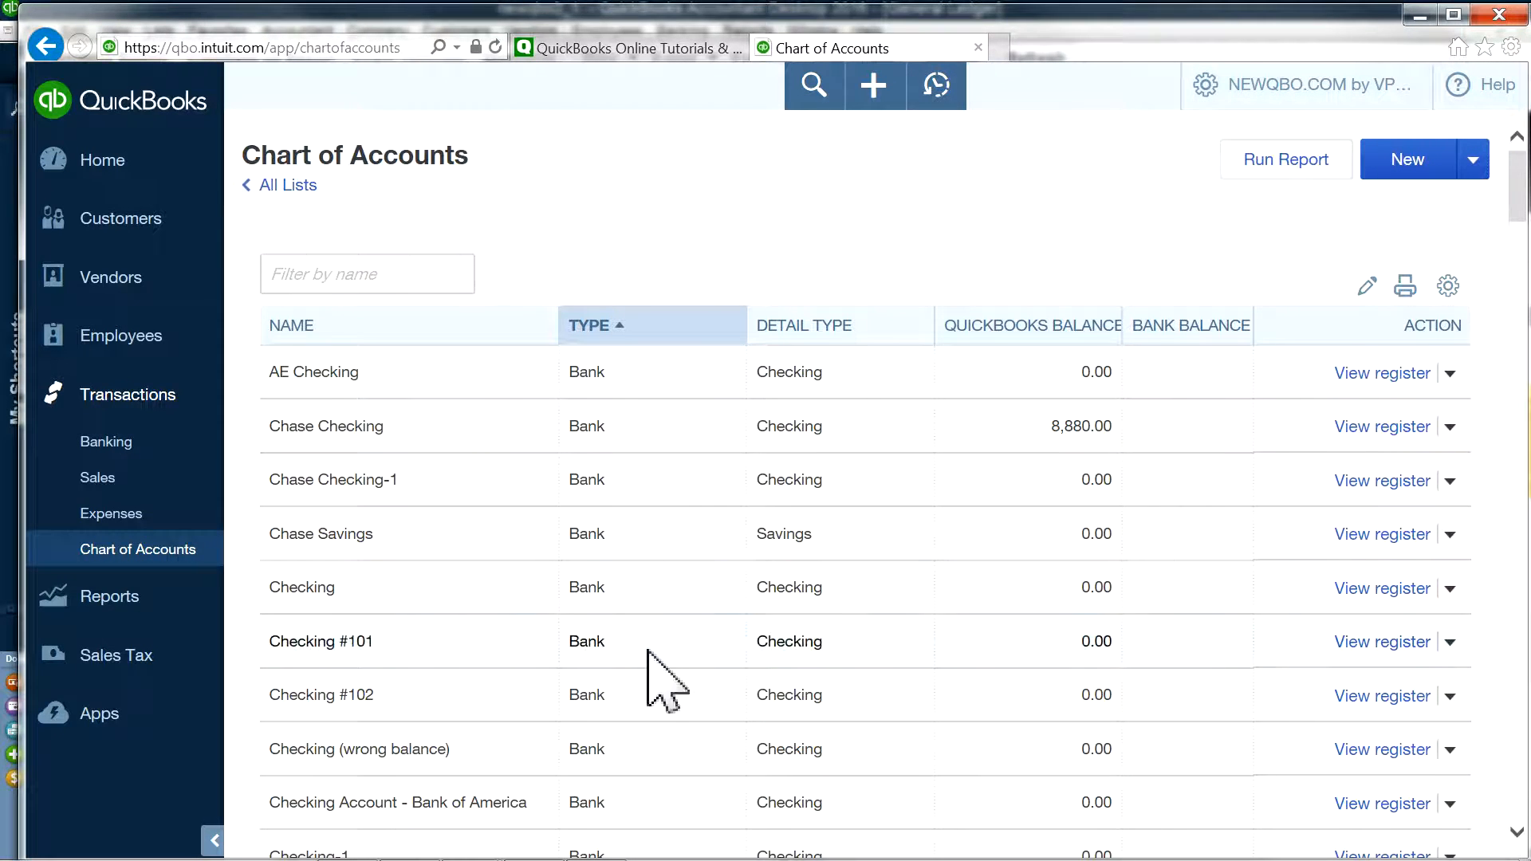
scroll(658, 684, "down", 3)
scroll(644, 659, "down", 3)
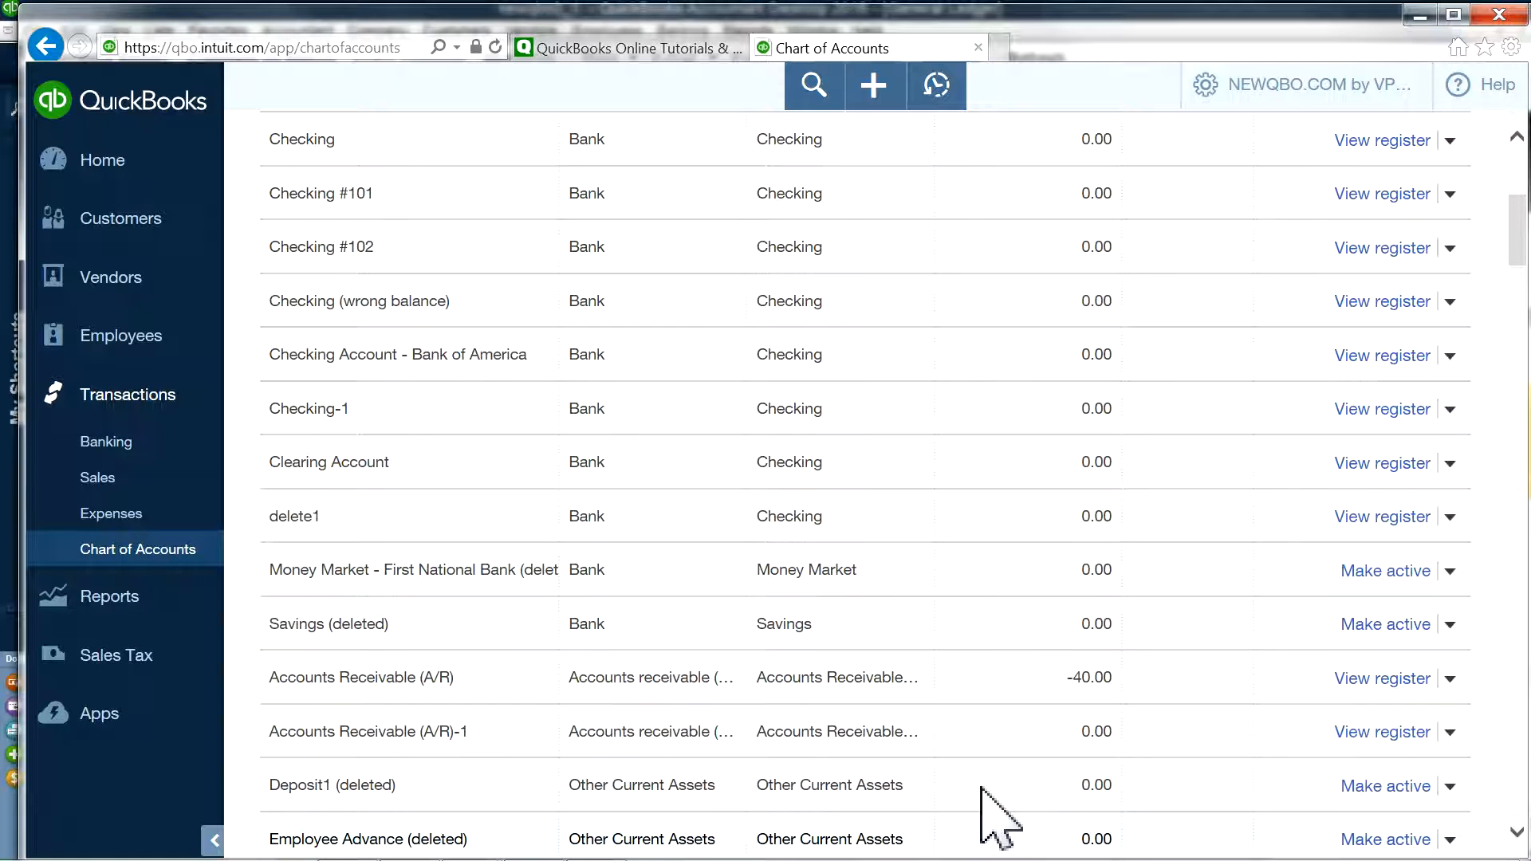
Step: Run the QuickReport for the Deposit1 (deleted) account and switch to QuickBooks Desktop to compare it with the General Ledger
left_click(1450, 788)
left_click(1307, 828)
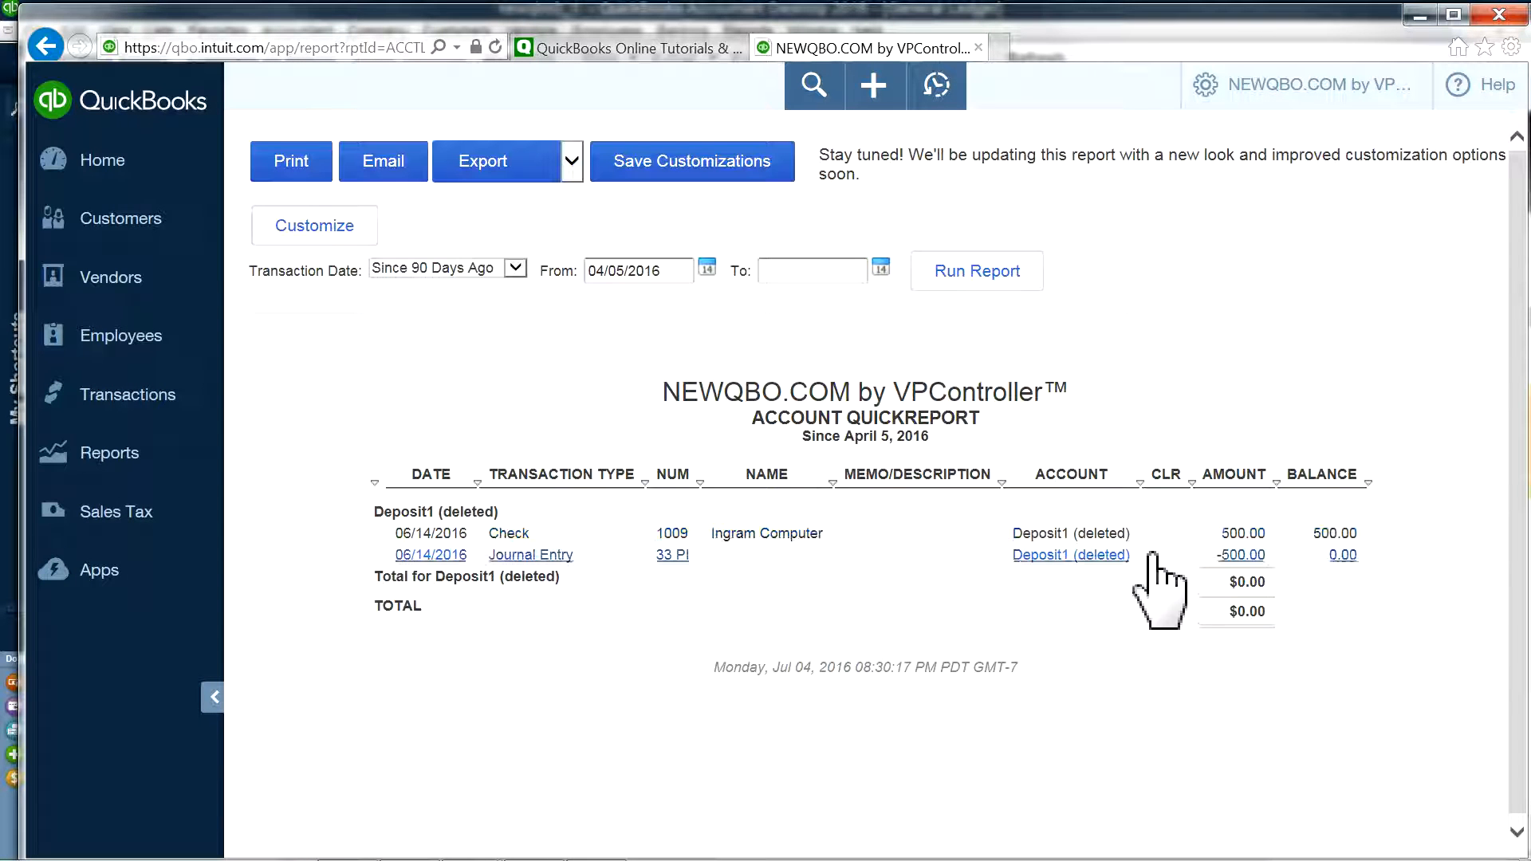
mouse_move(509, 858)
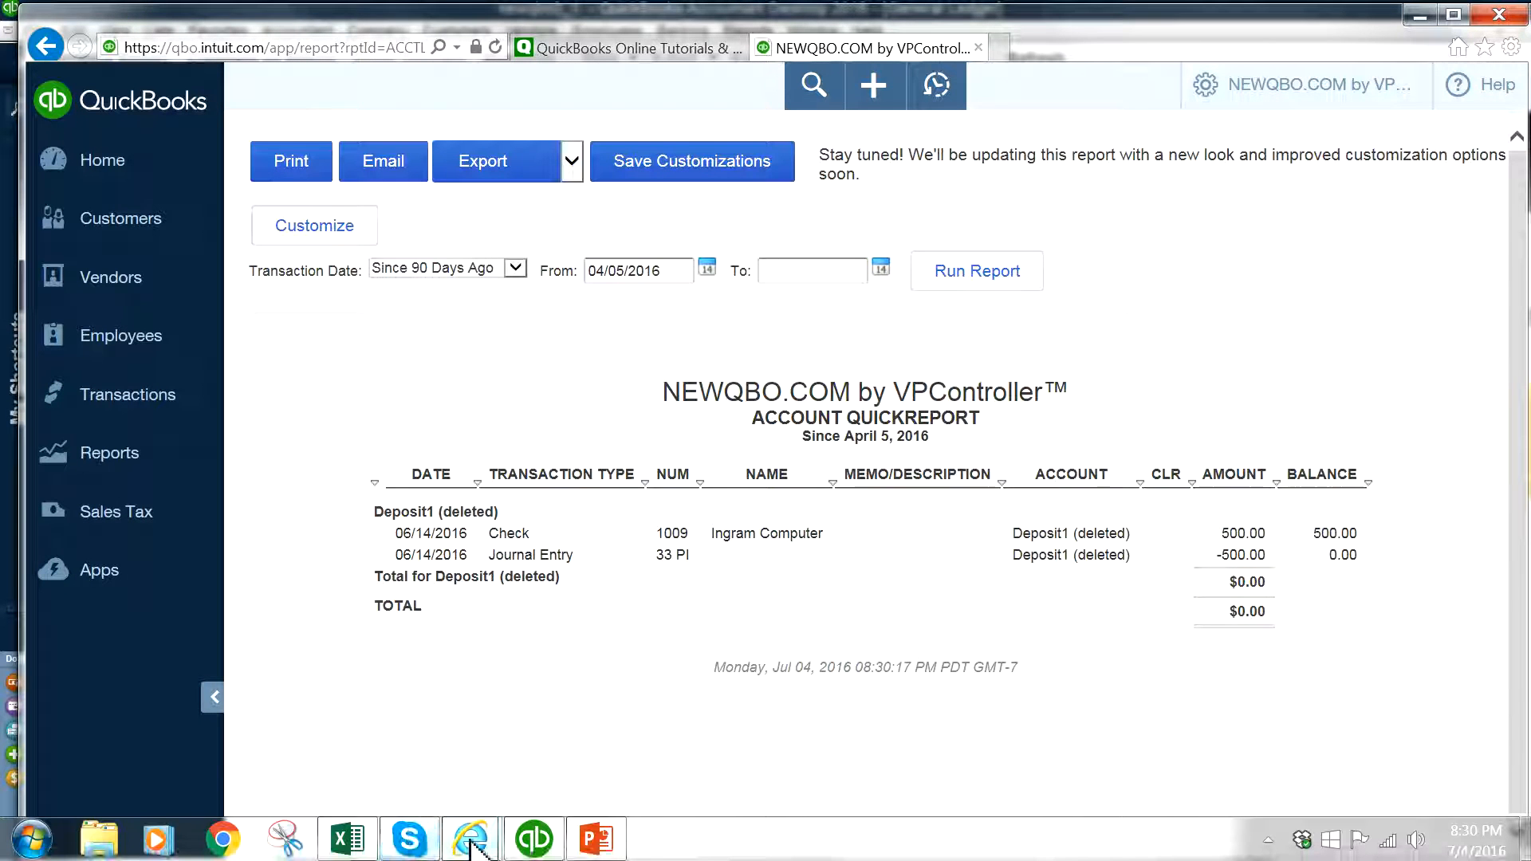
mouse_move(550, 830)
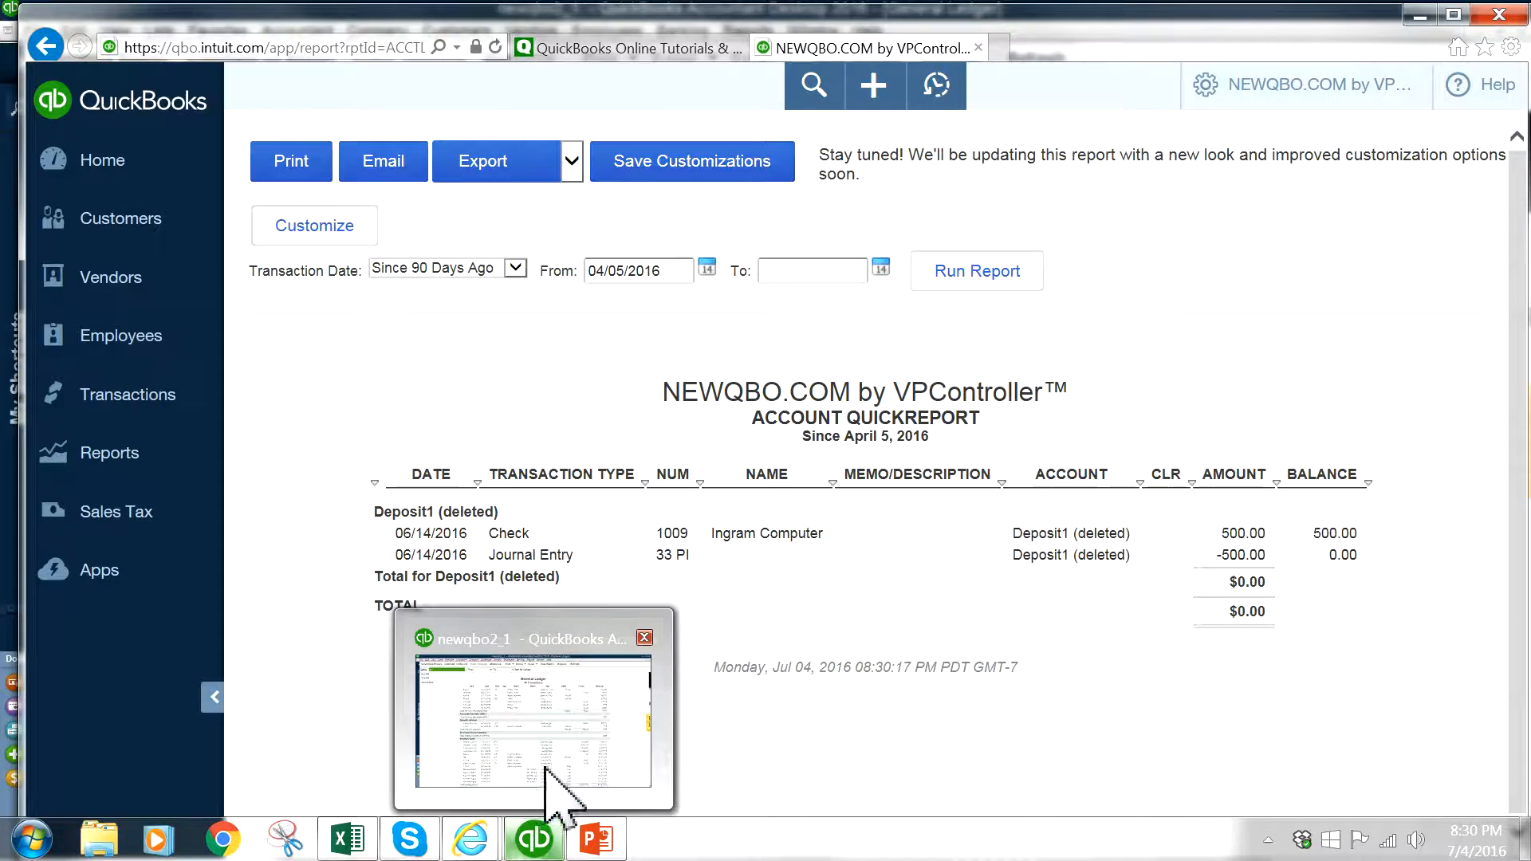
left_click(590, 761)
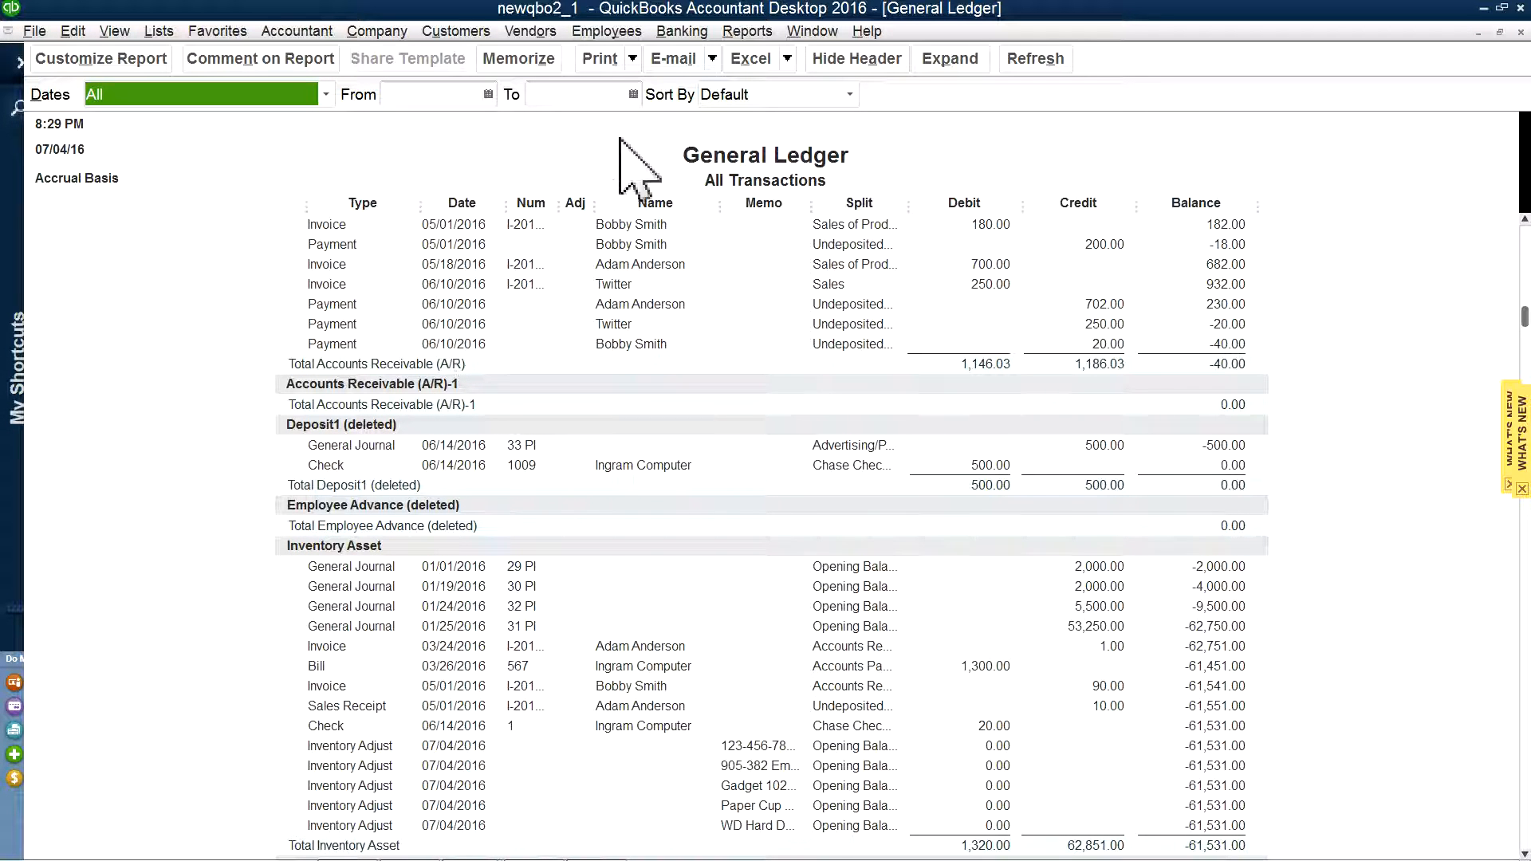
Step: Switch to QuickBooks Online in the browser, examine the Audit Log, and return to the home page
mouse_move(380, 856)
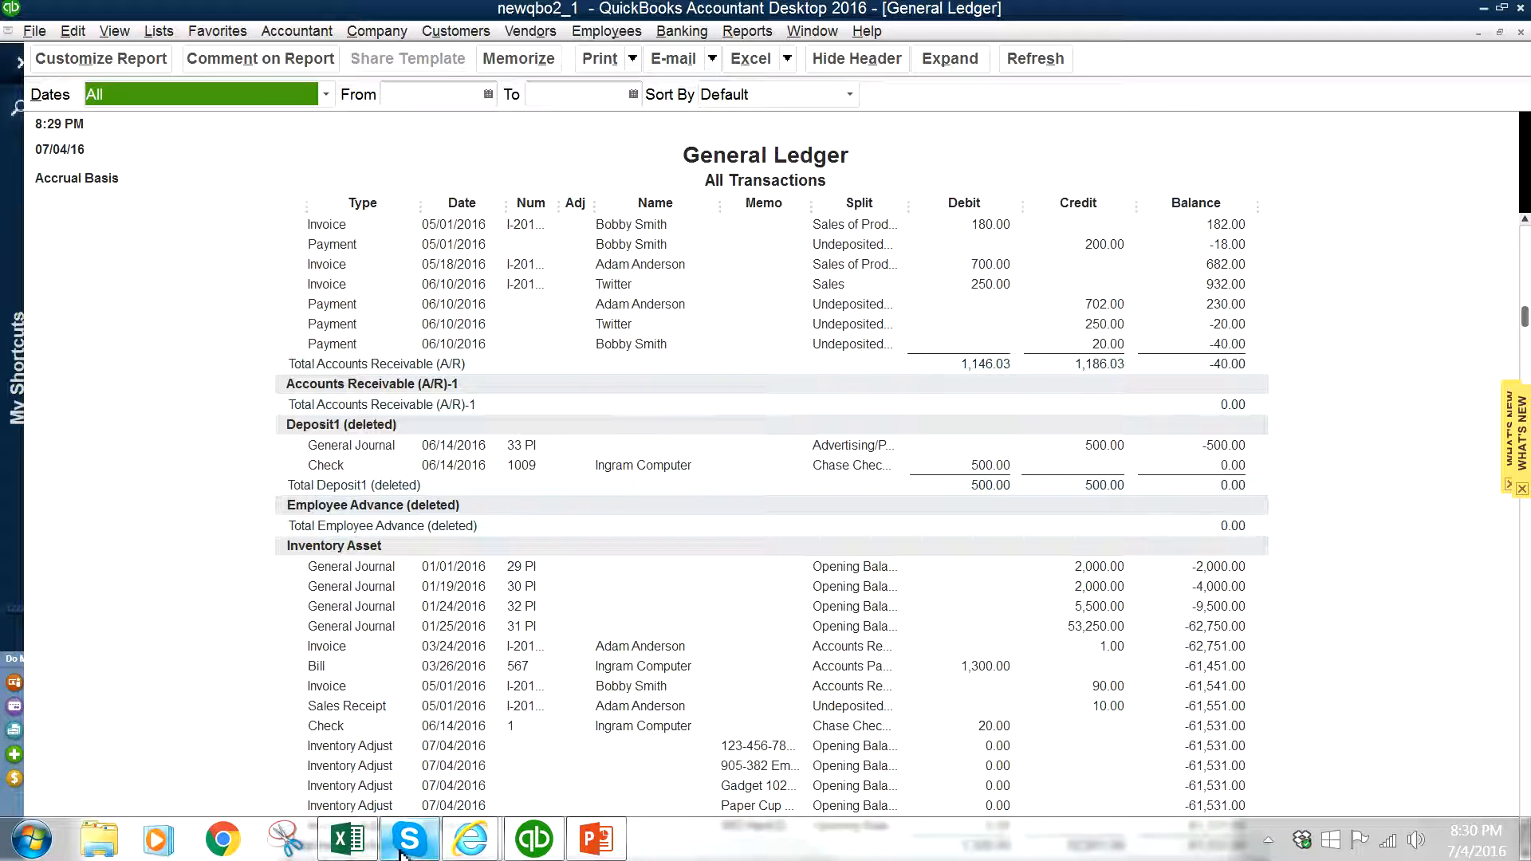
mouse_move(471, 839)
left_click(591, 698)
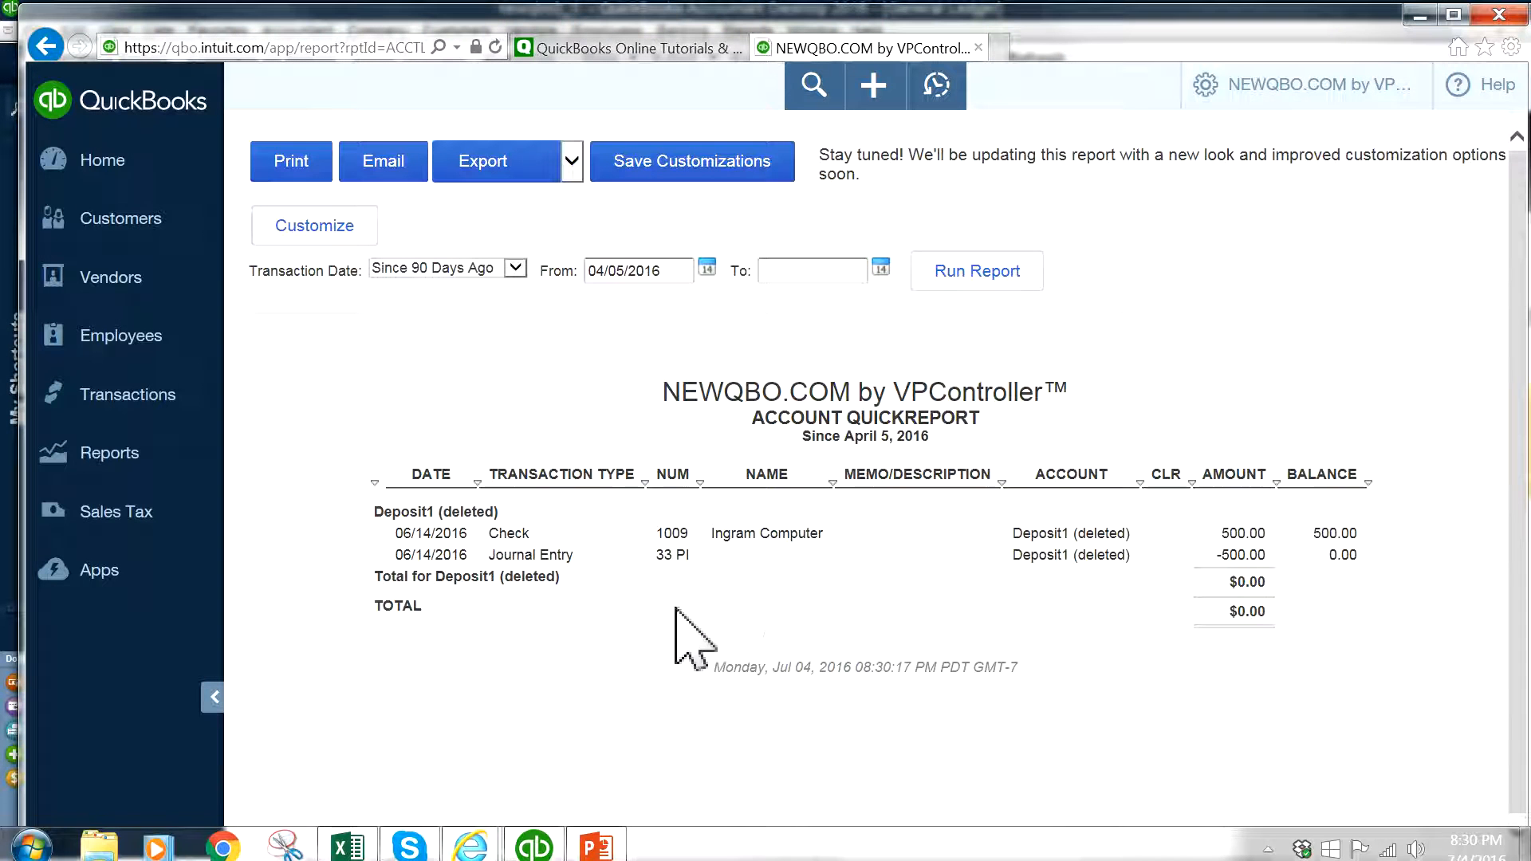
left_click(1360, 88)
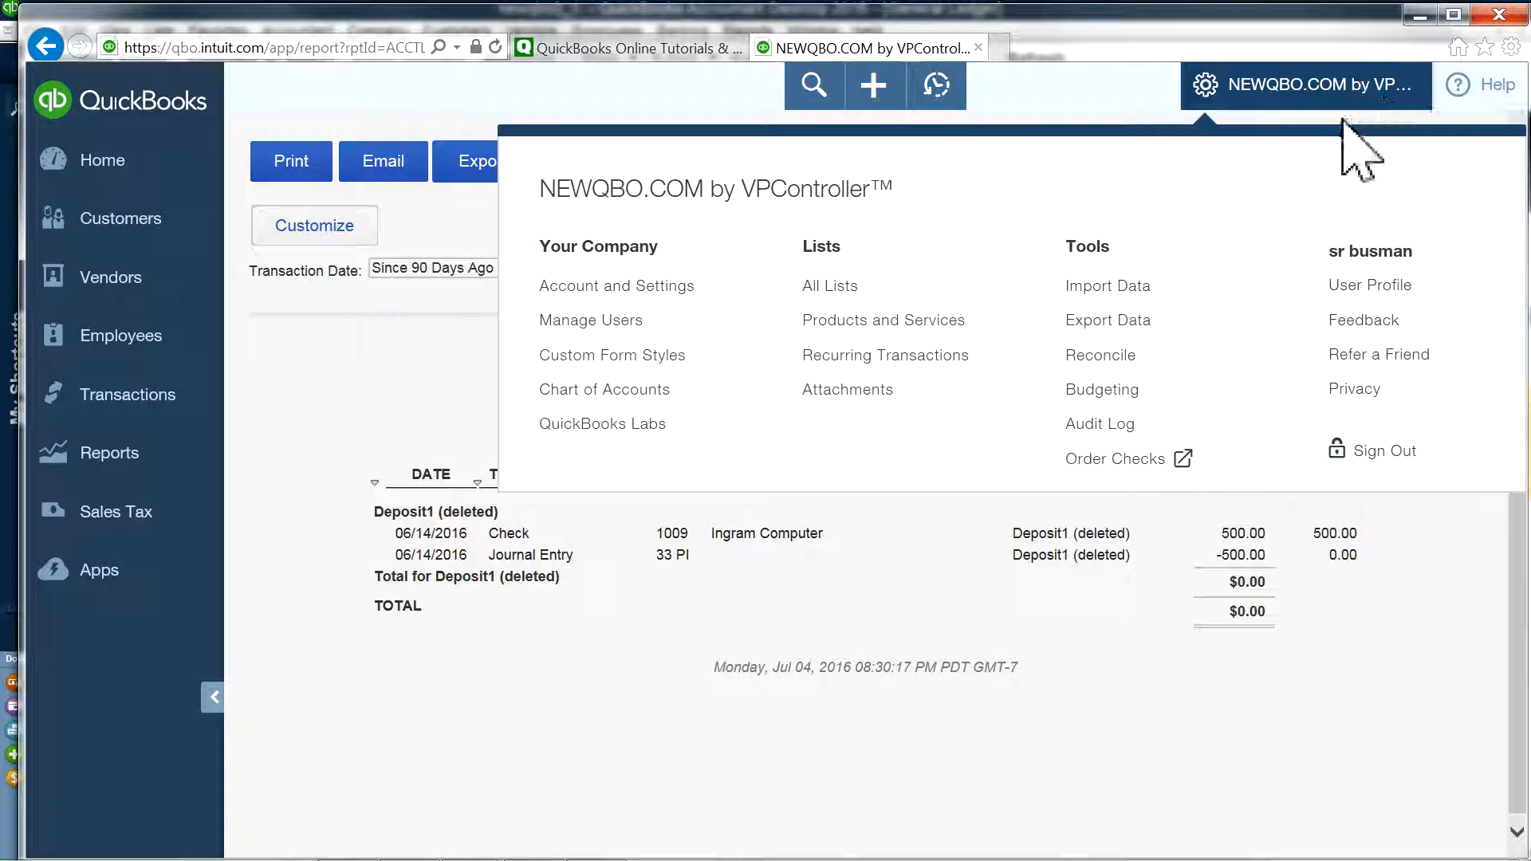
left_click(1115, 423)
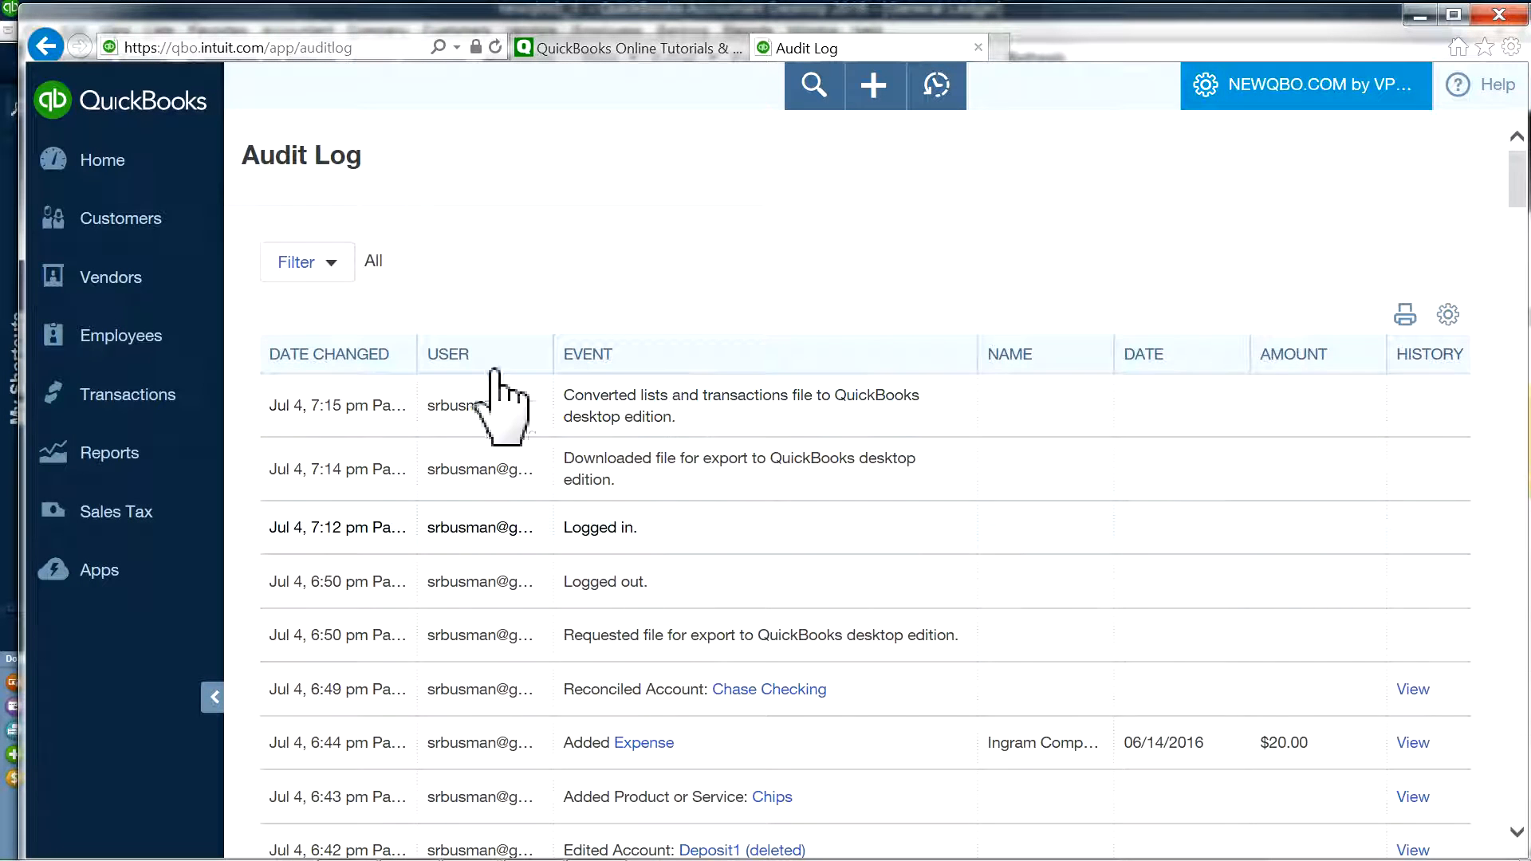
left_click(51, 169)
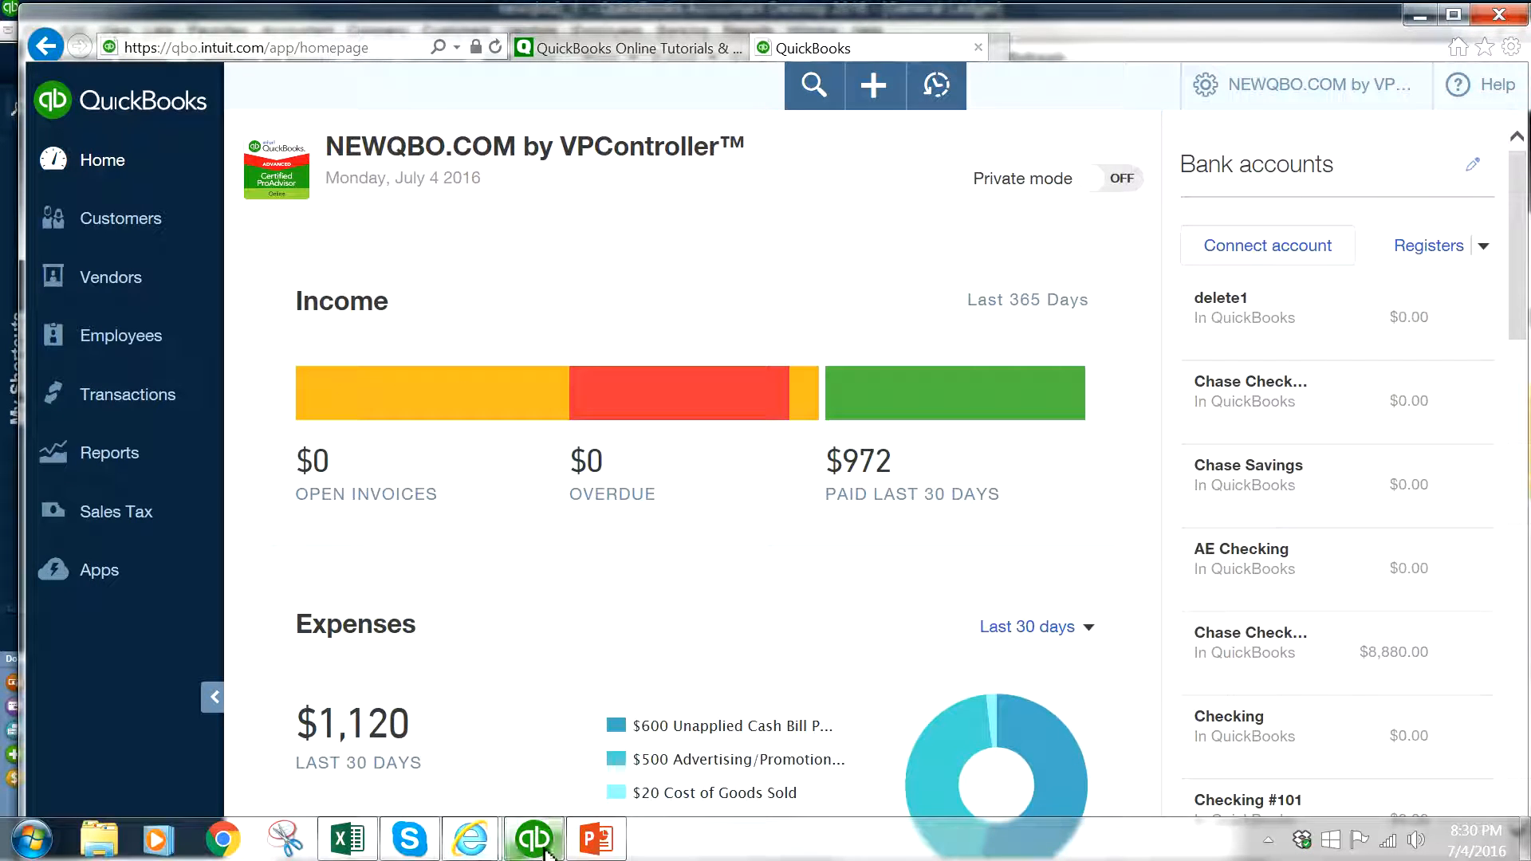
Step: Switch to QuickBooks Desktop and run the Audit Trail report from the Accountant & Taxes reports
left_click(545, 850)
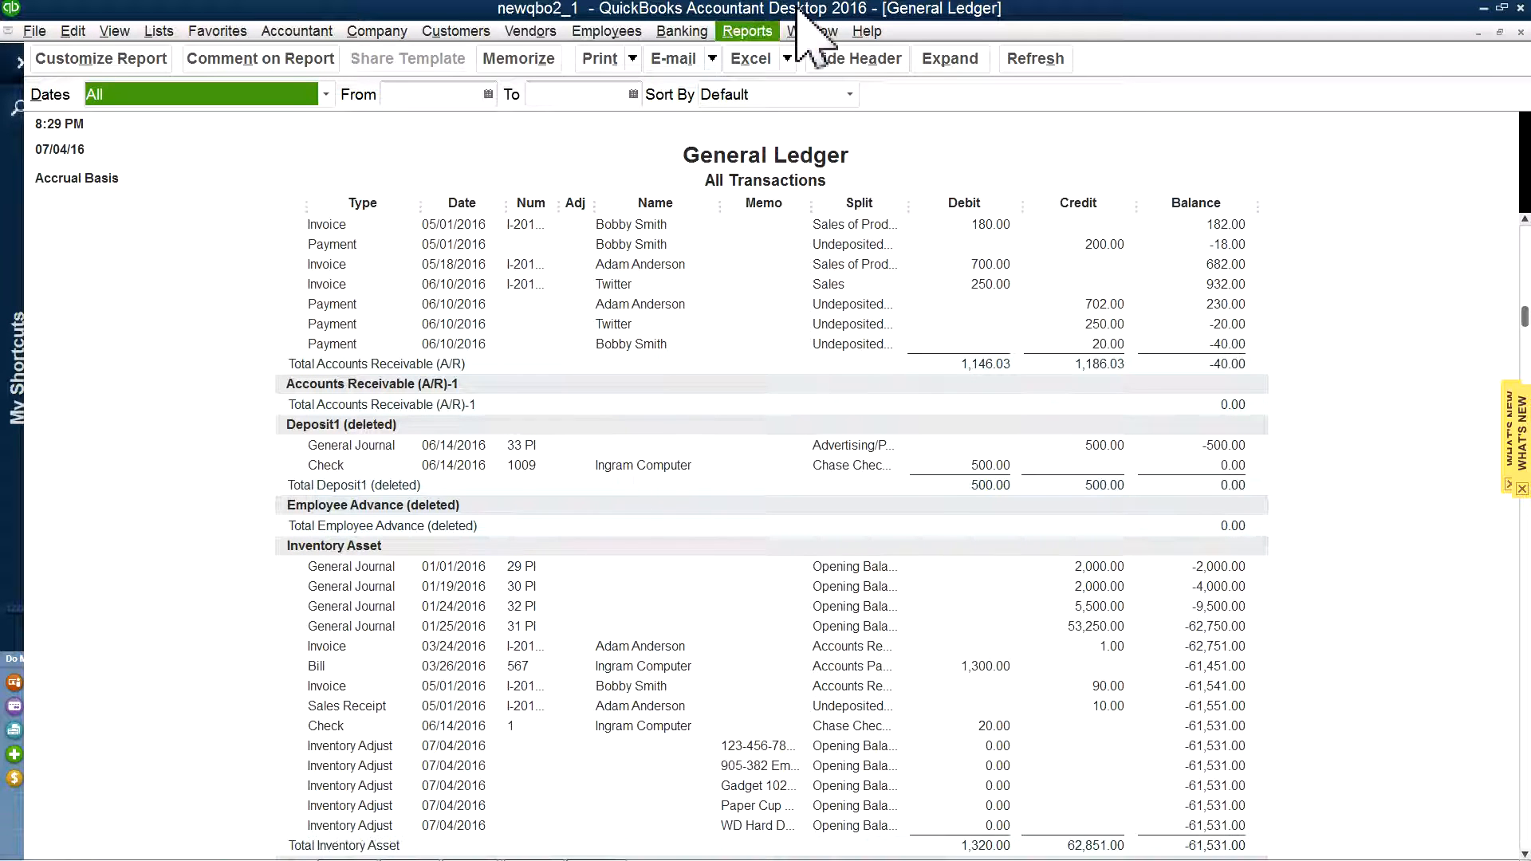
left_click(748, 32)
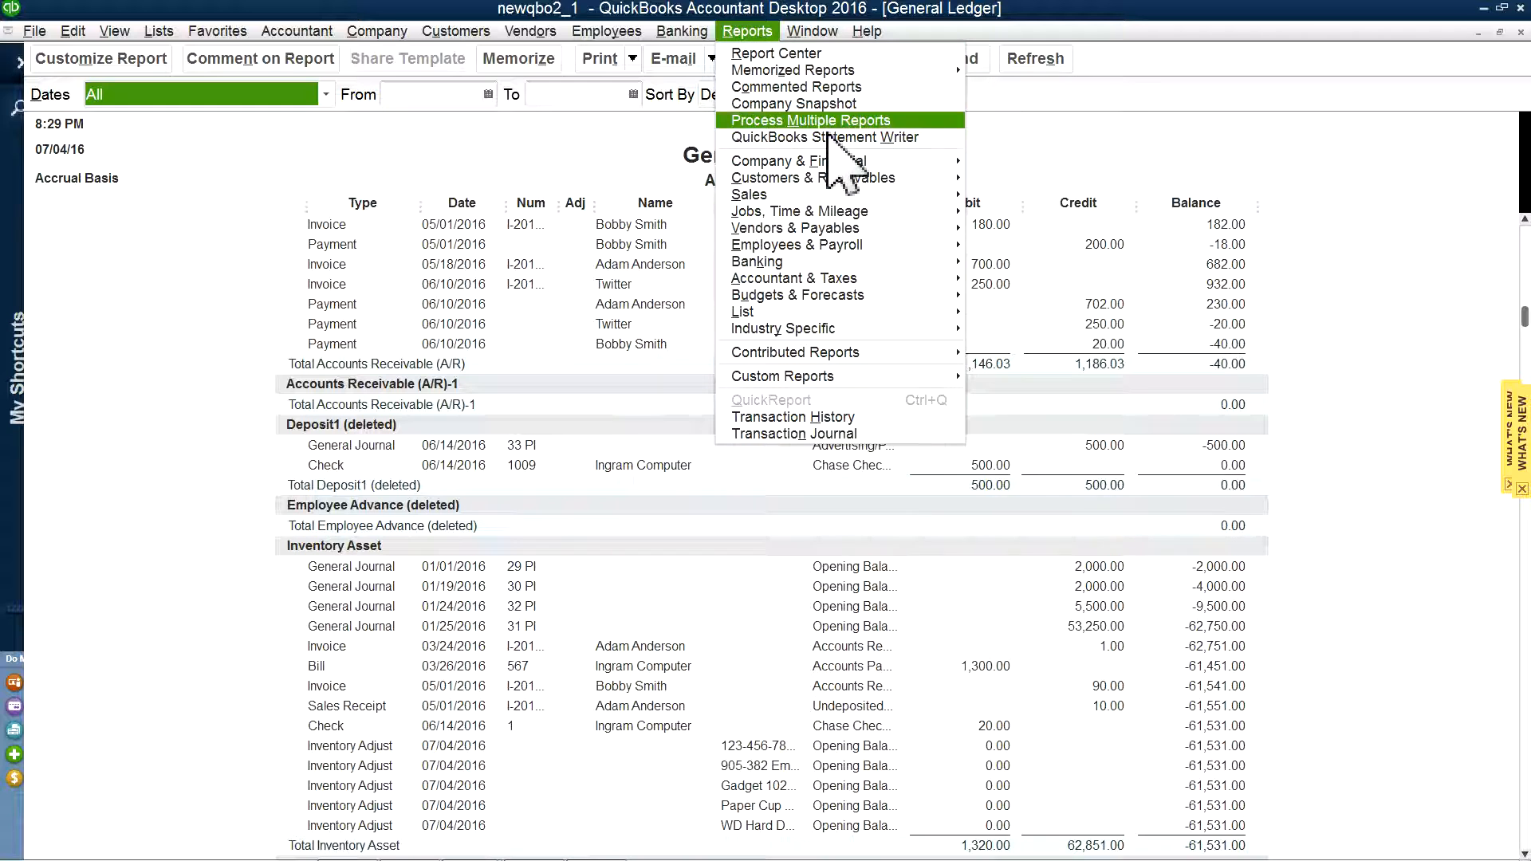
mouse_move(821, 278)
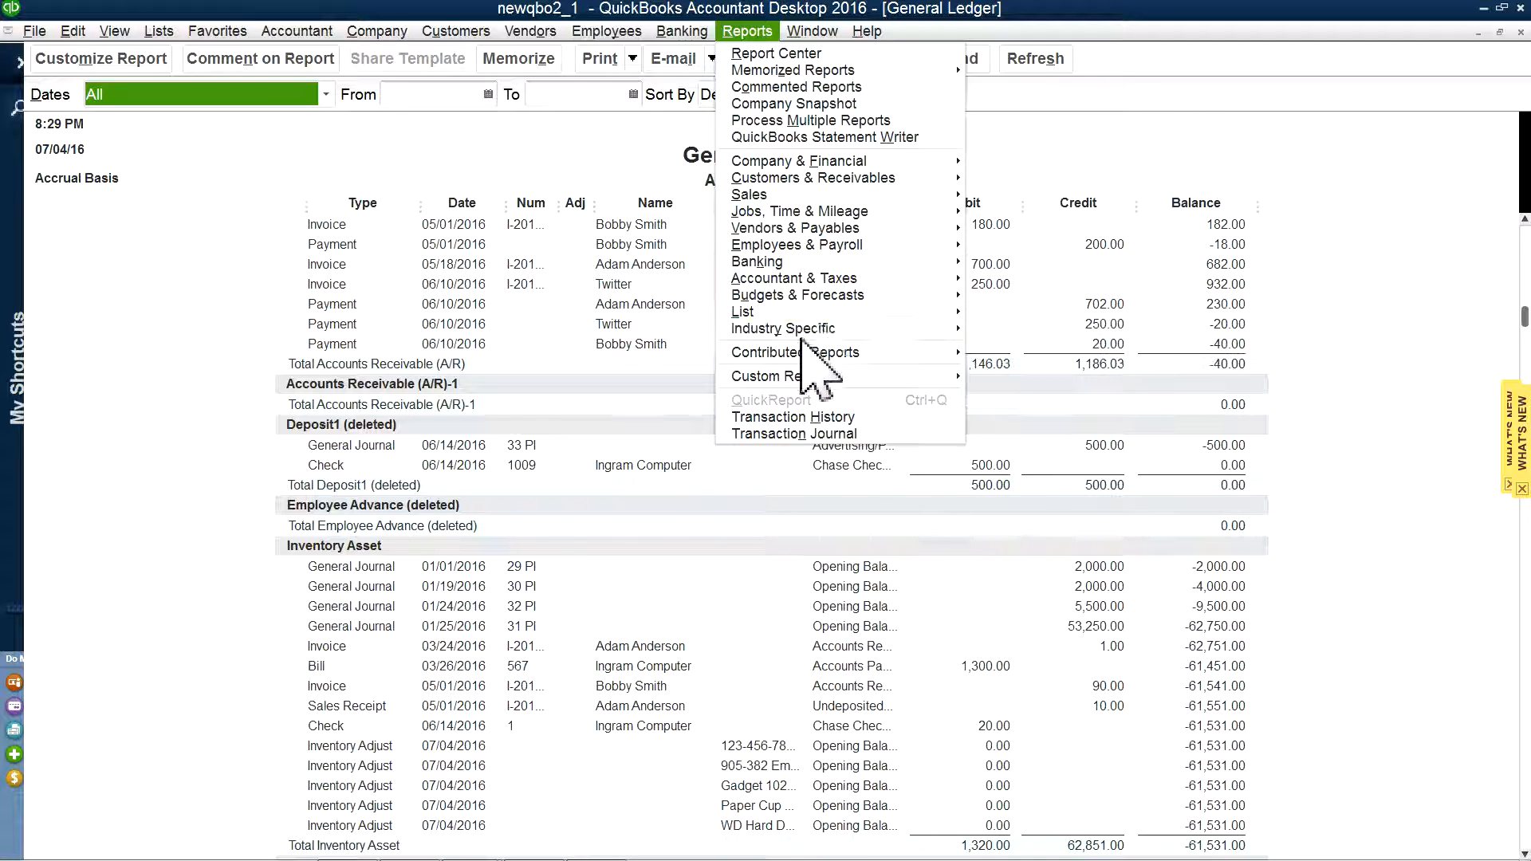
mouse_move(807, 159)
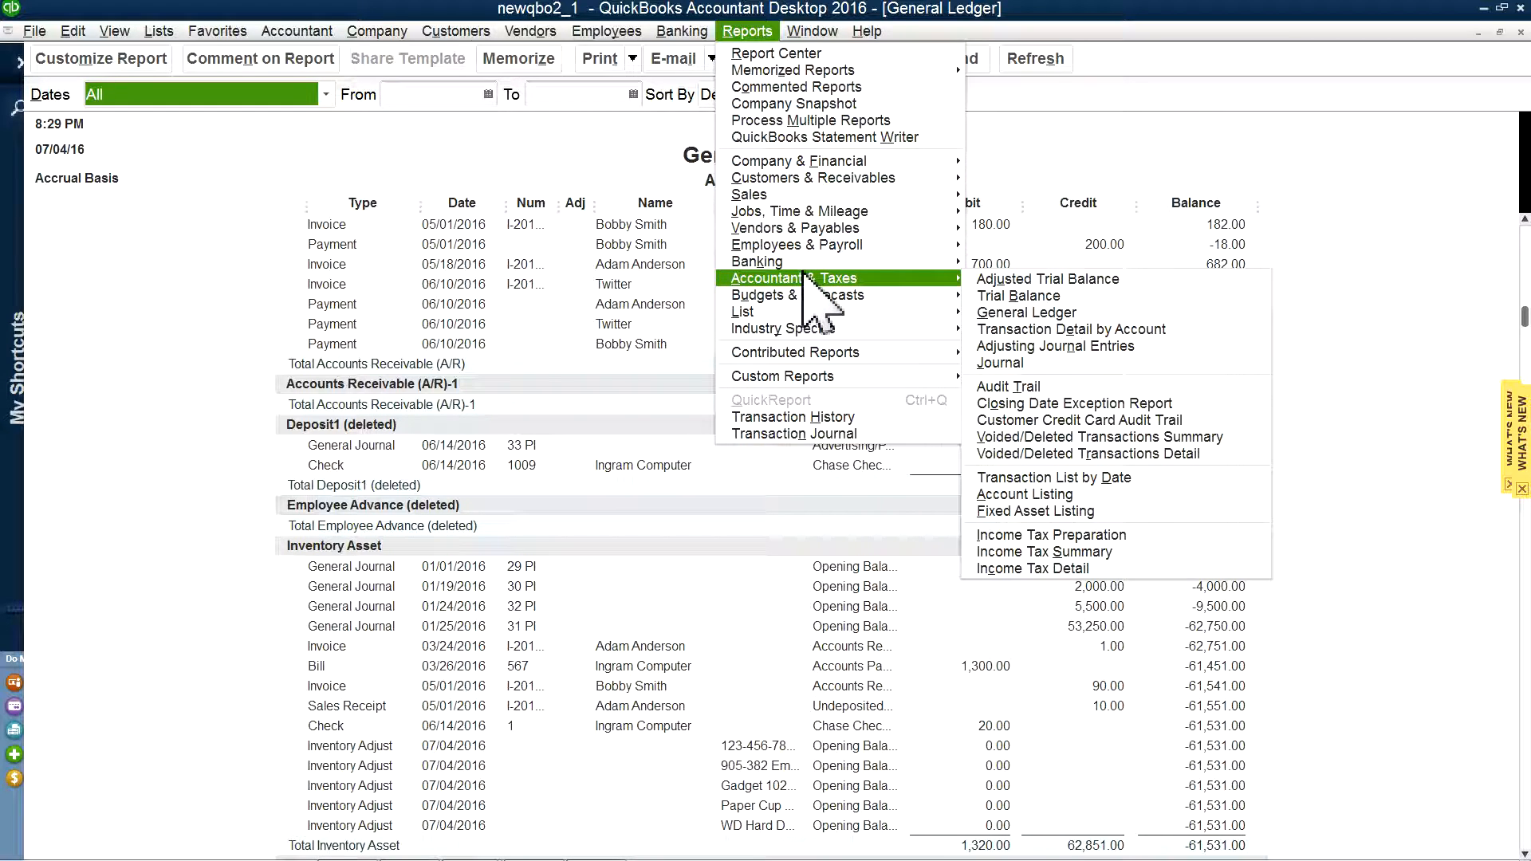
left_click(1006, 387)
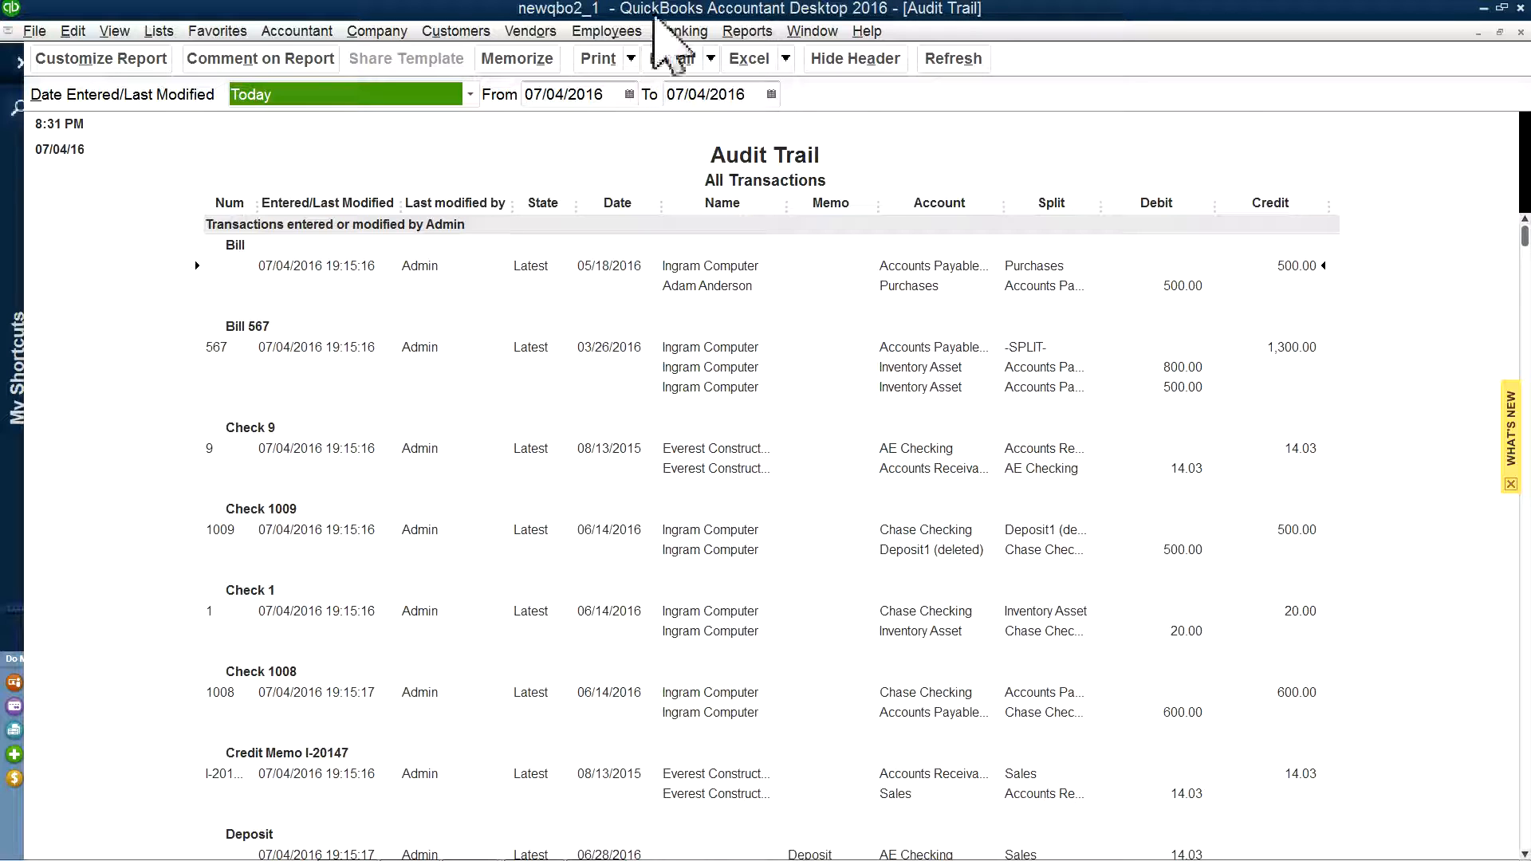
Step: Open the Item List in QuickBooks Desktop and the Products and Services list in QuickBooks Online
left_click(157, 29)
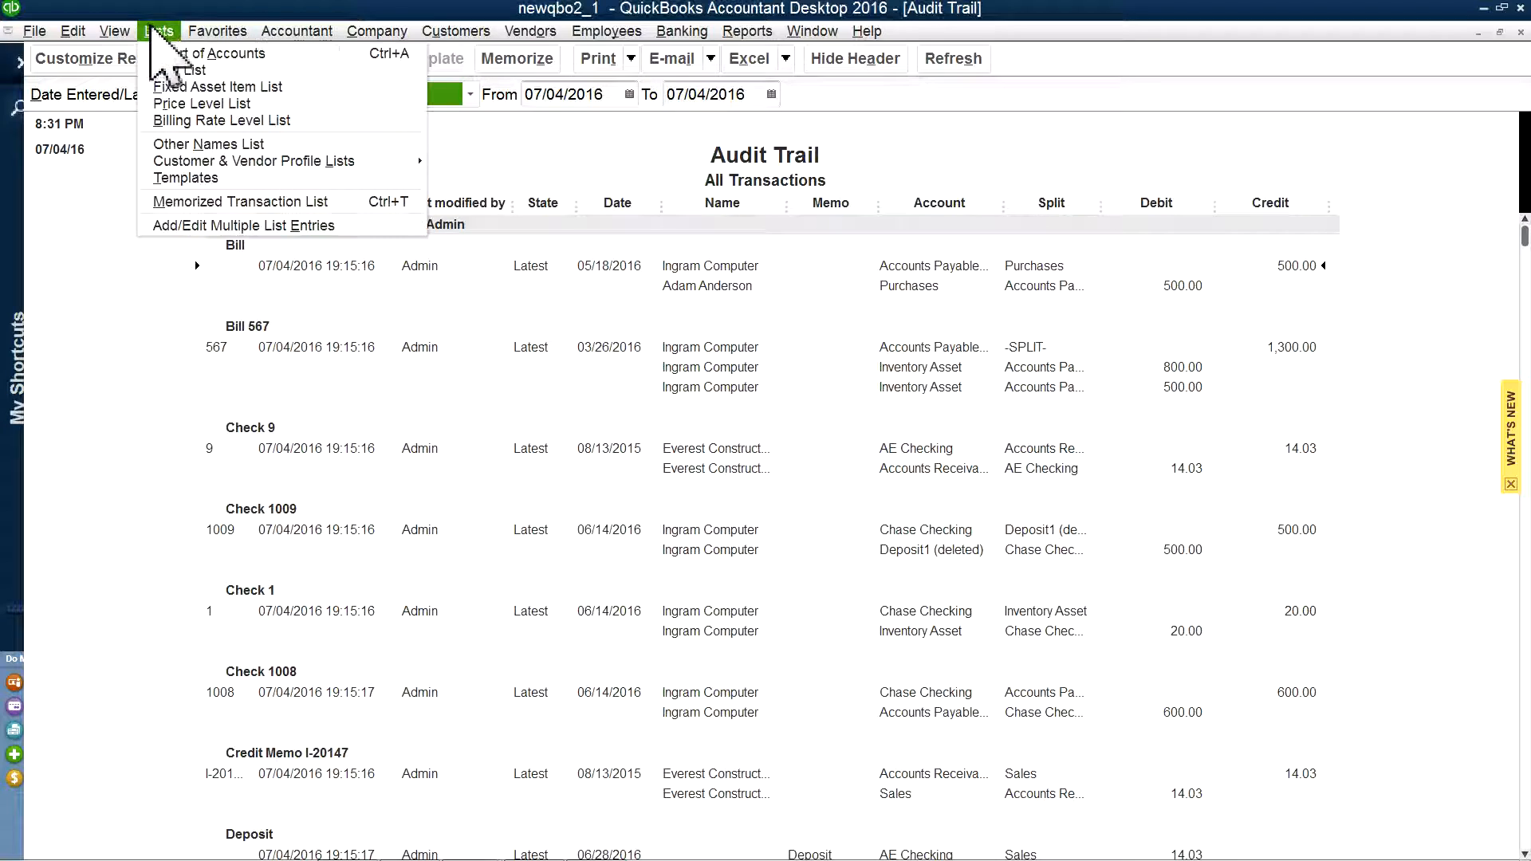
left_click(177, 70)
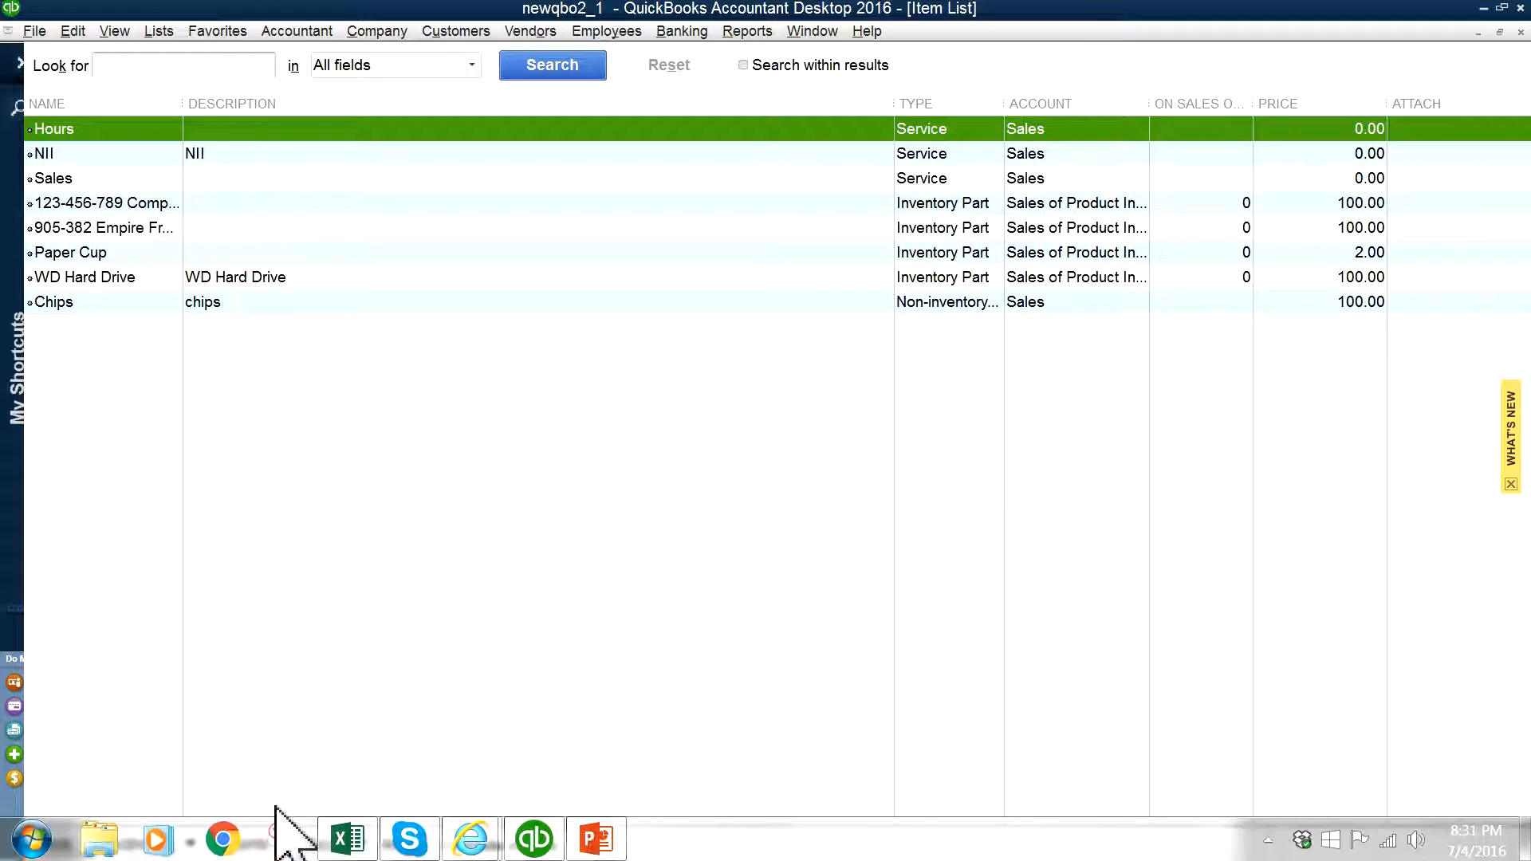
left_click(469, 842)
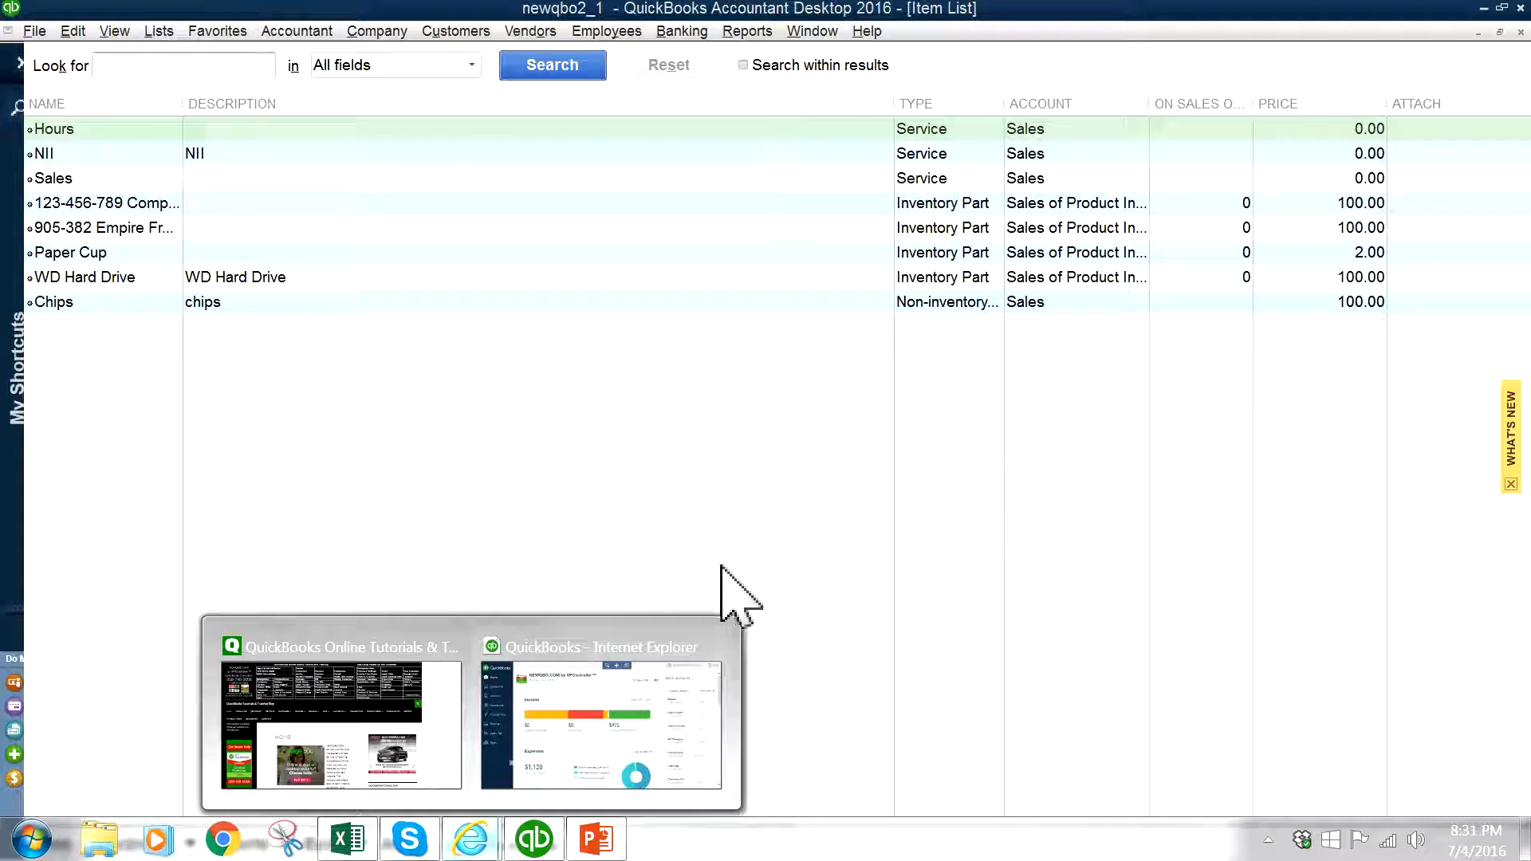
left_click(674, 630)
left_click(1242, 97)
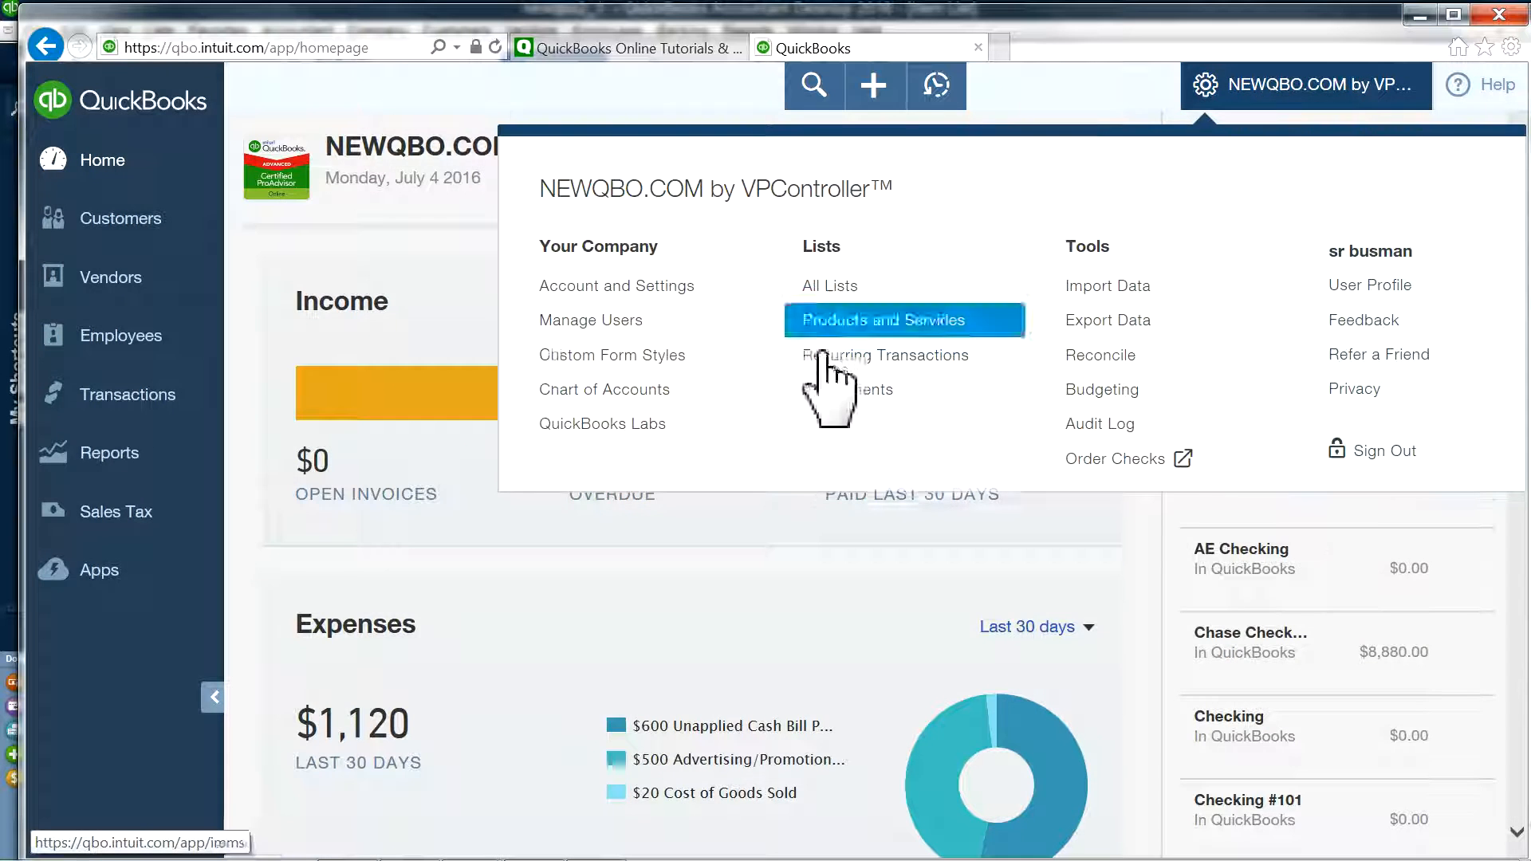
left_click(799, 323)
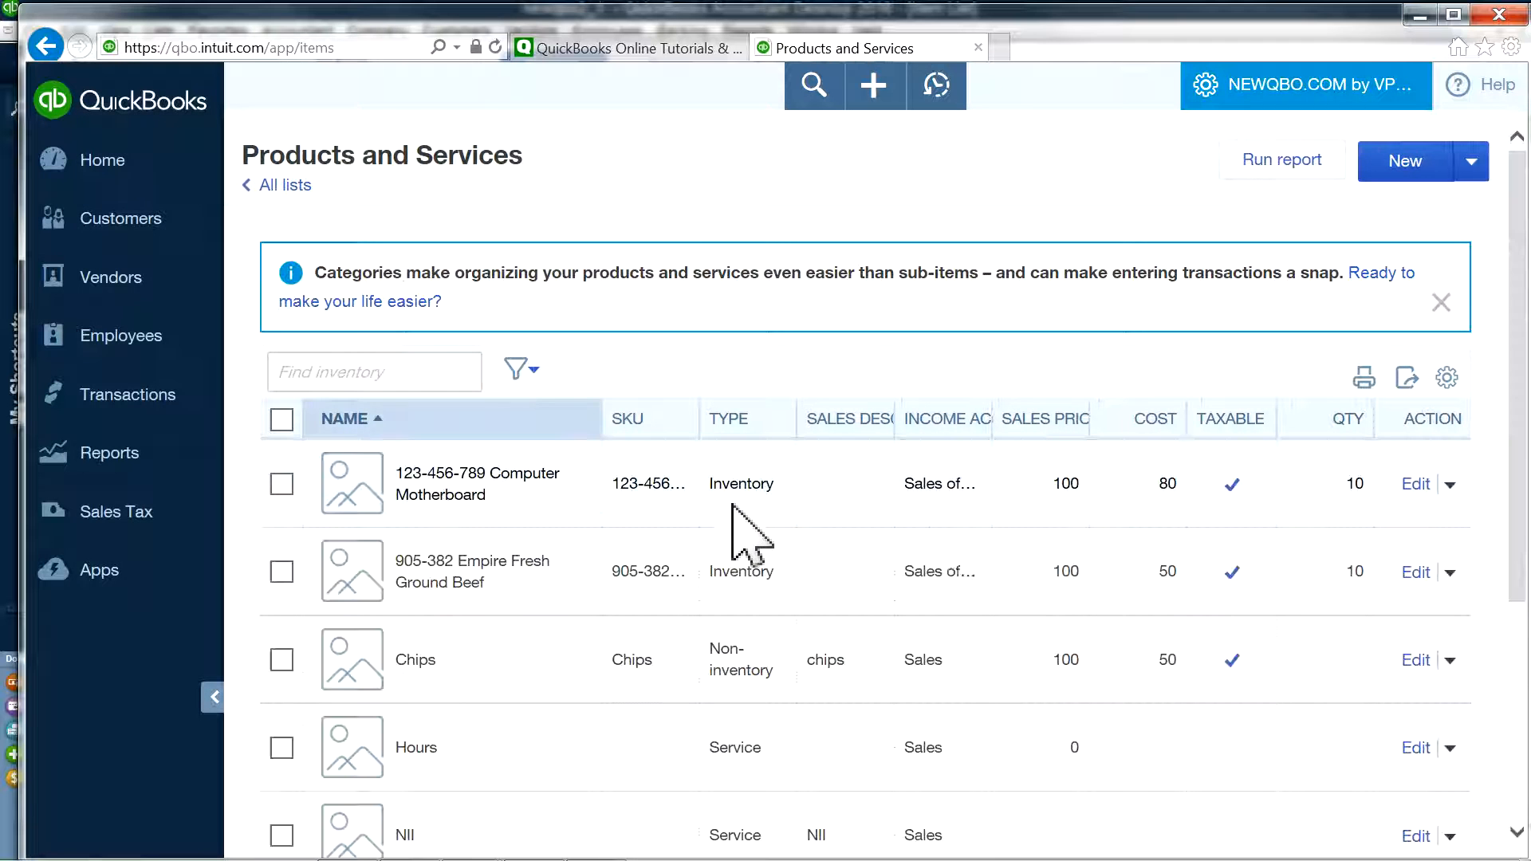
Step: Dismiss the categories notice and look through all items in the Products and Services list
scroll(969, 532, "down", 4)
scroll(968, 532, "up", 4)
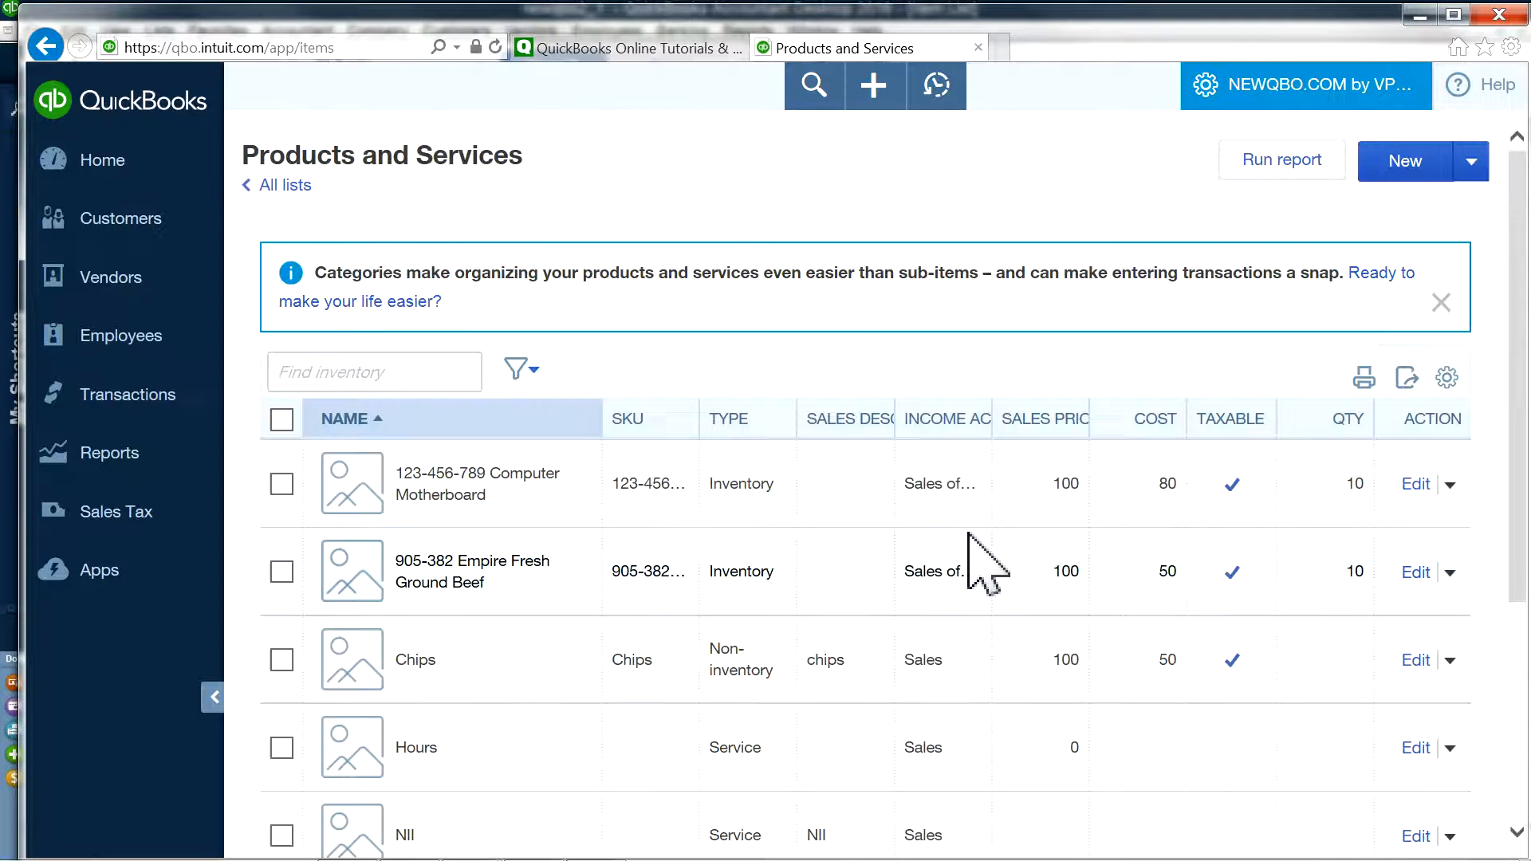
left_click(1428, 298)
scroll(959, 590, "down", 3)
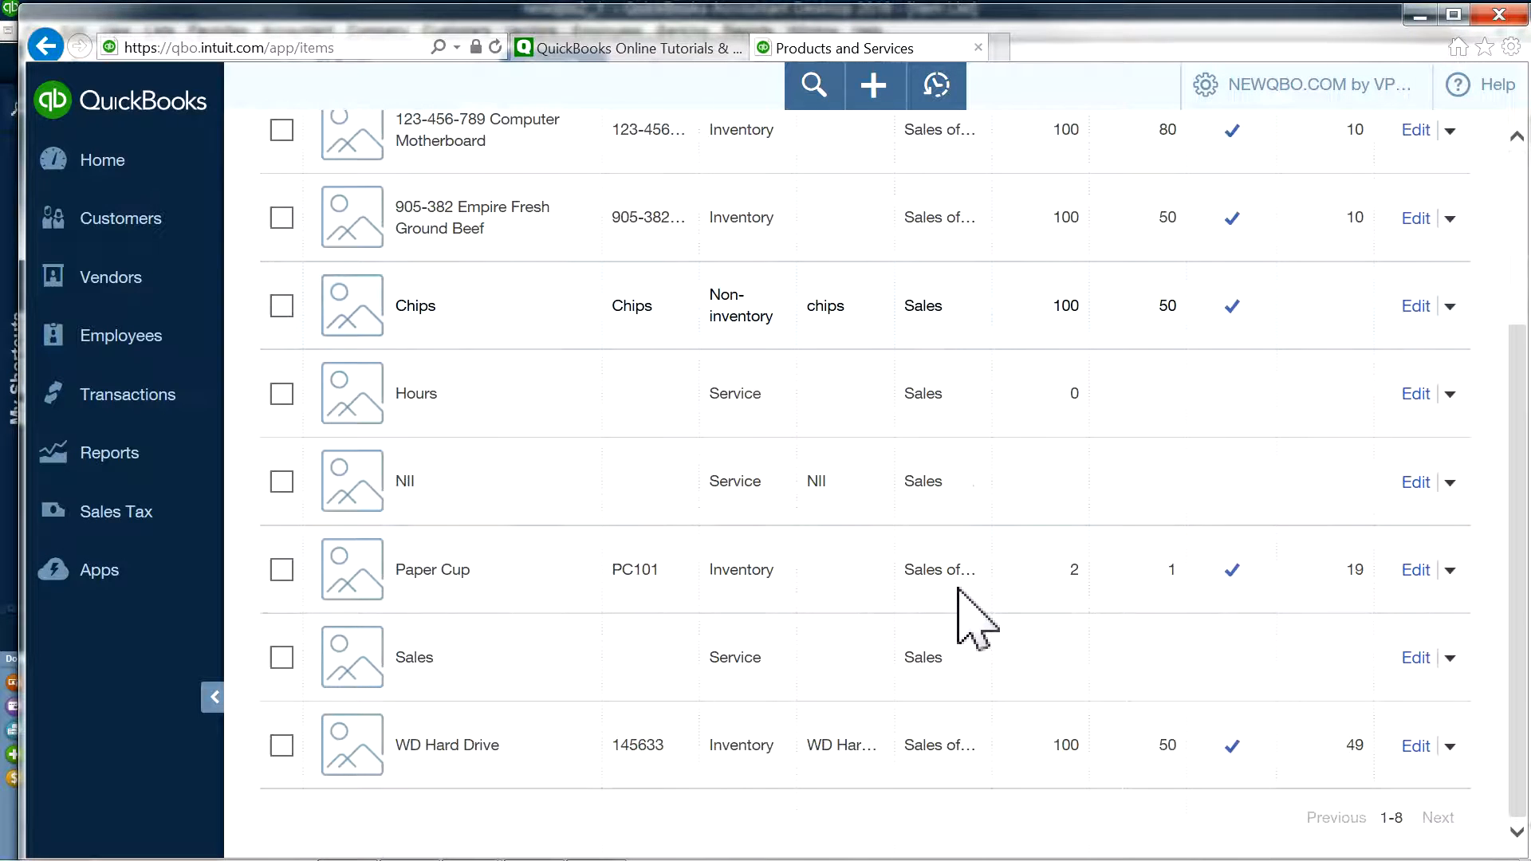
scroll(878, 557, "up", 3)
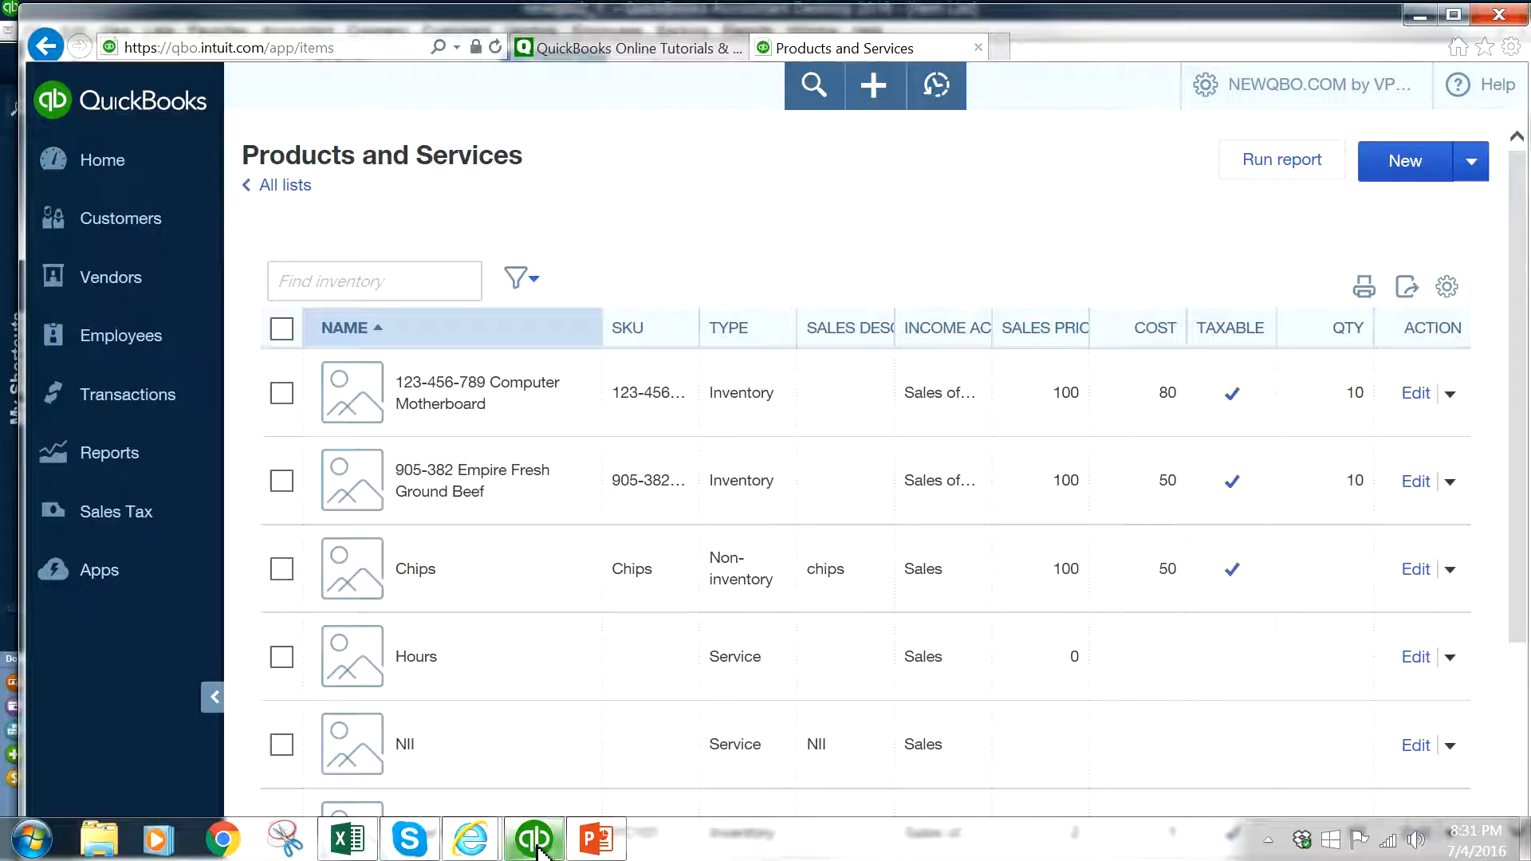
Step: Widen the name column of the QuickBooks Desktop Item List, and sort the QuickBooks Online products by quantity
left_click(534, 839)
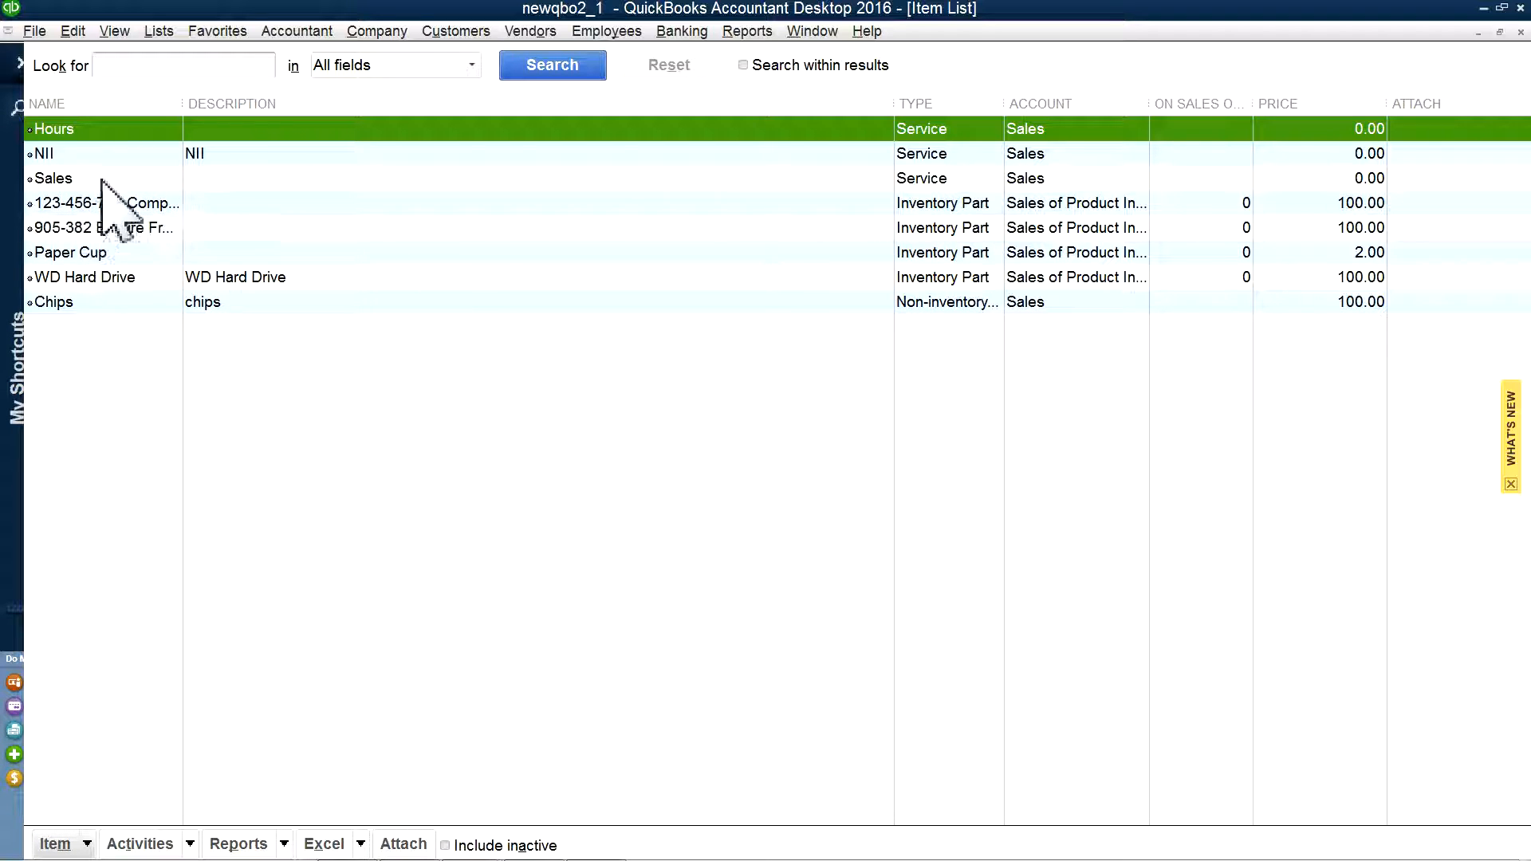
left_click_drag(182, 108, 338, 131)
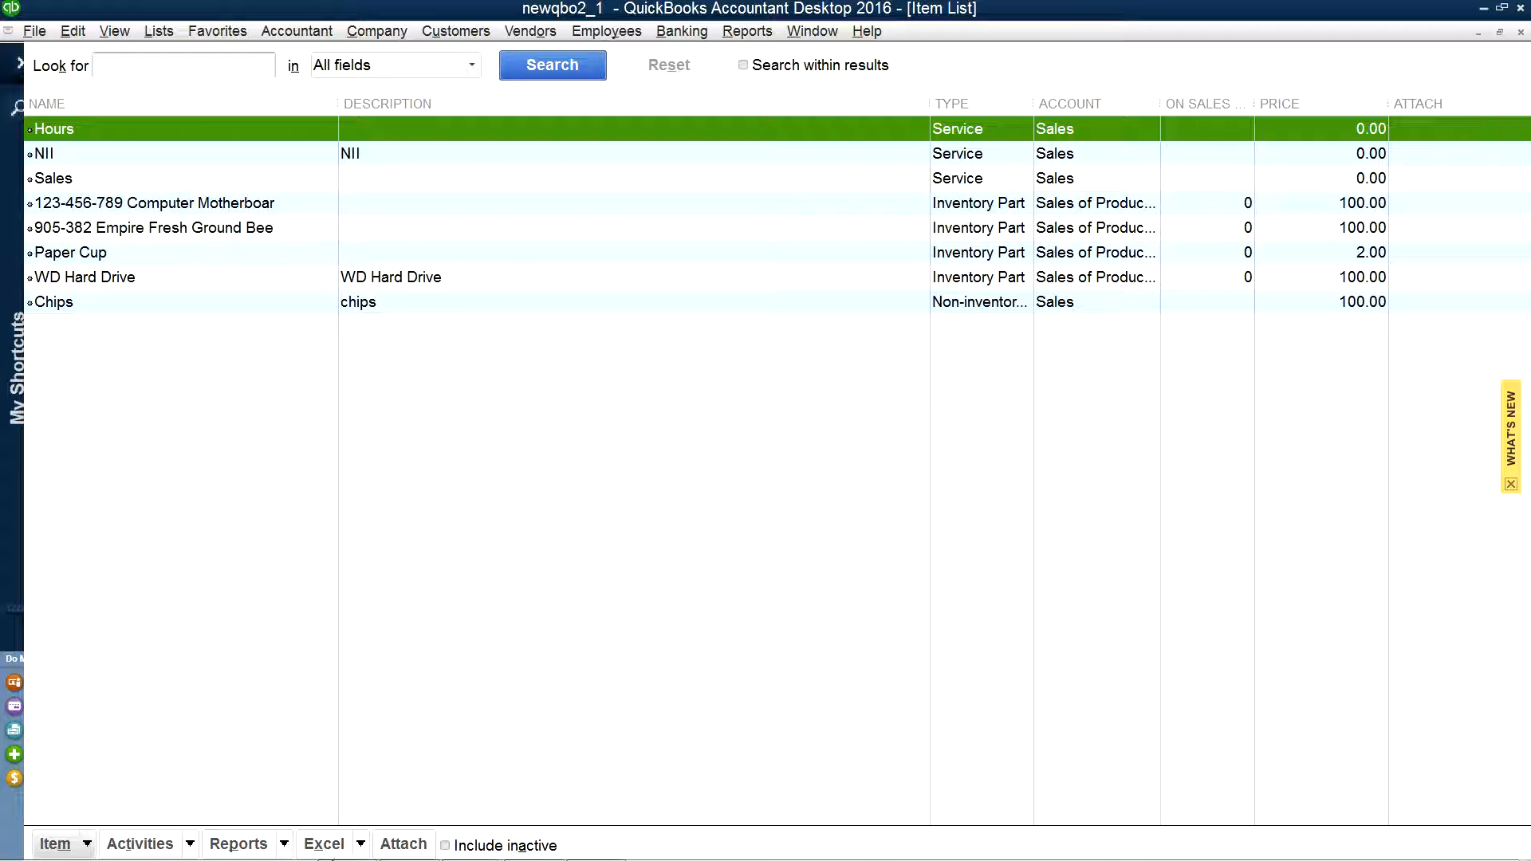
mouse_move(289, 853)
mouse_move(466, 847)
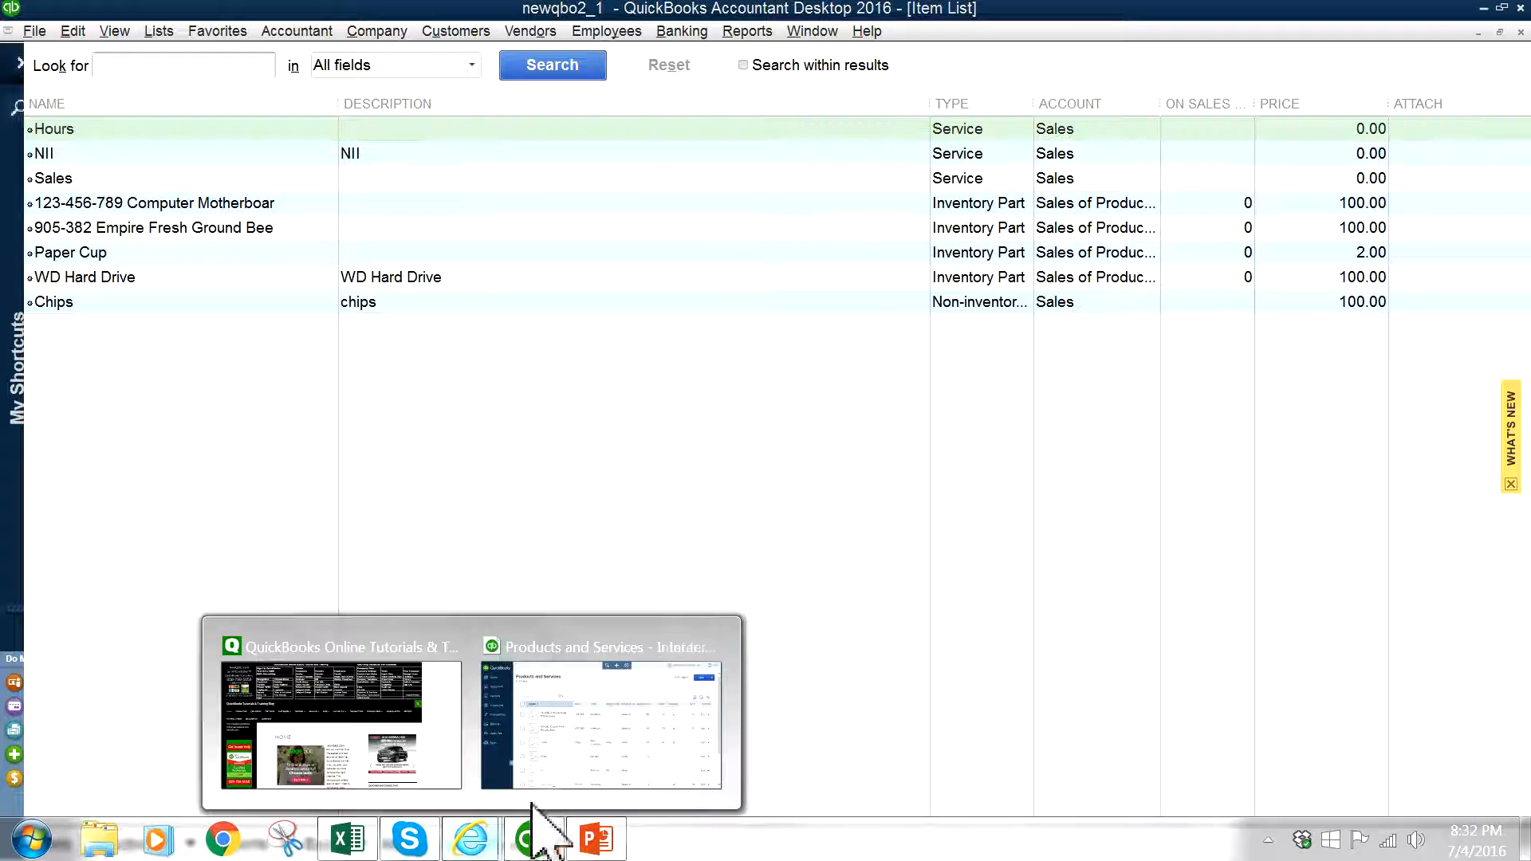
left_click(607, 749)
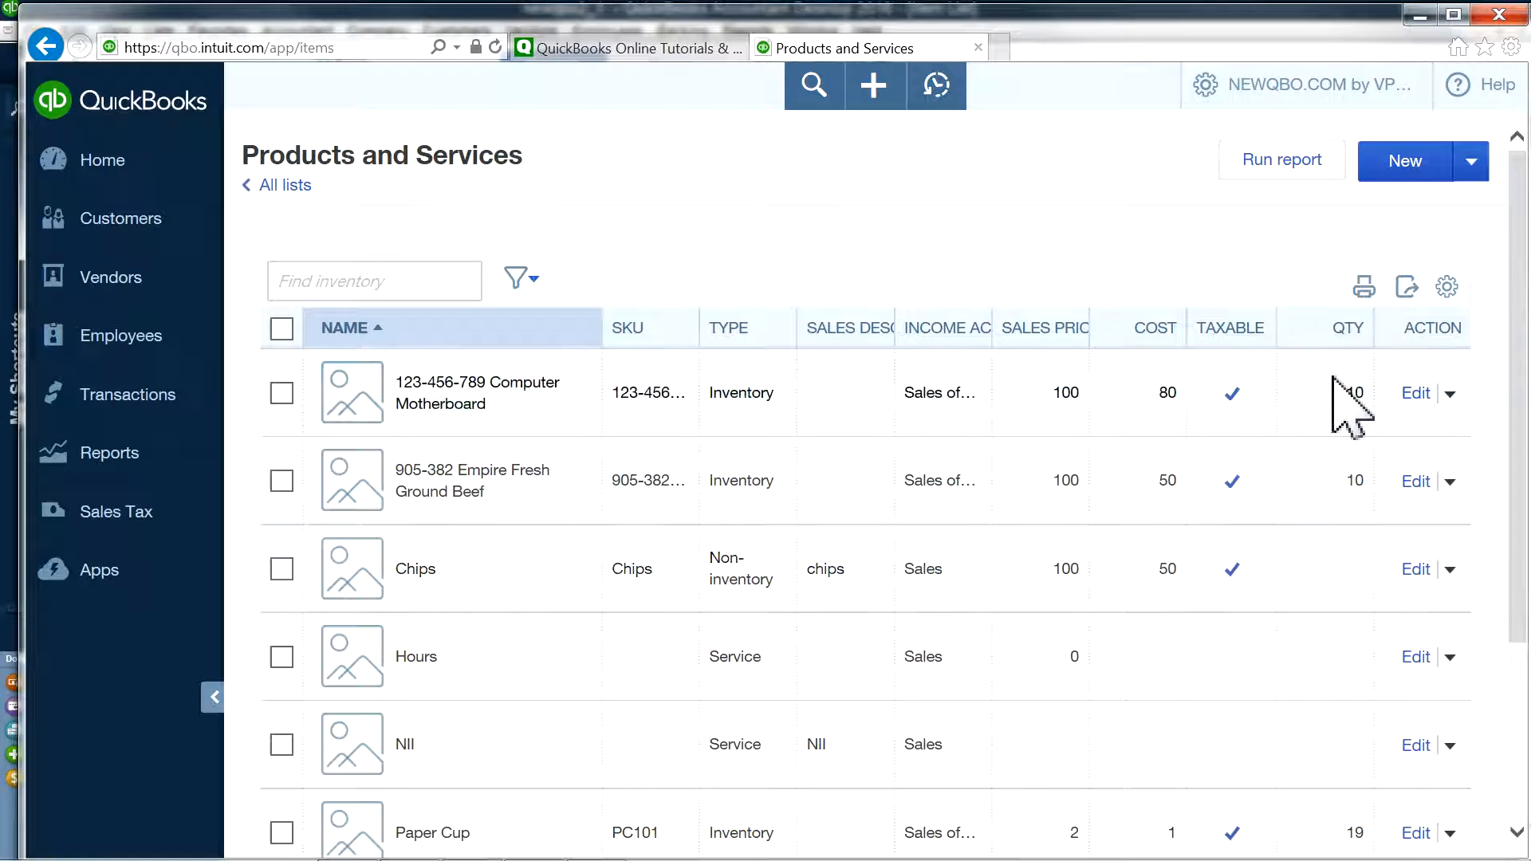
left_click(1347, 328)
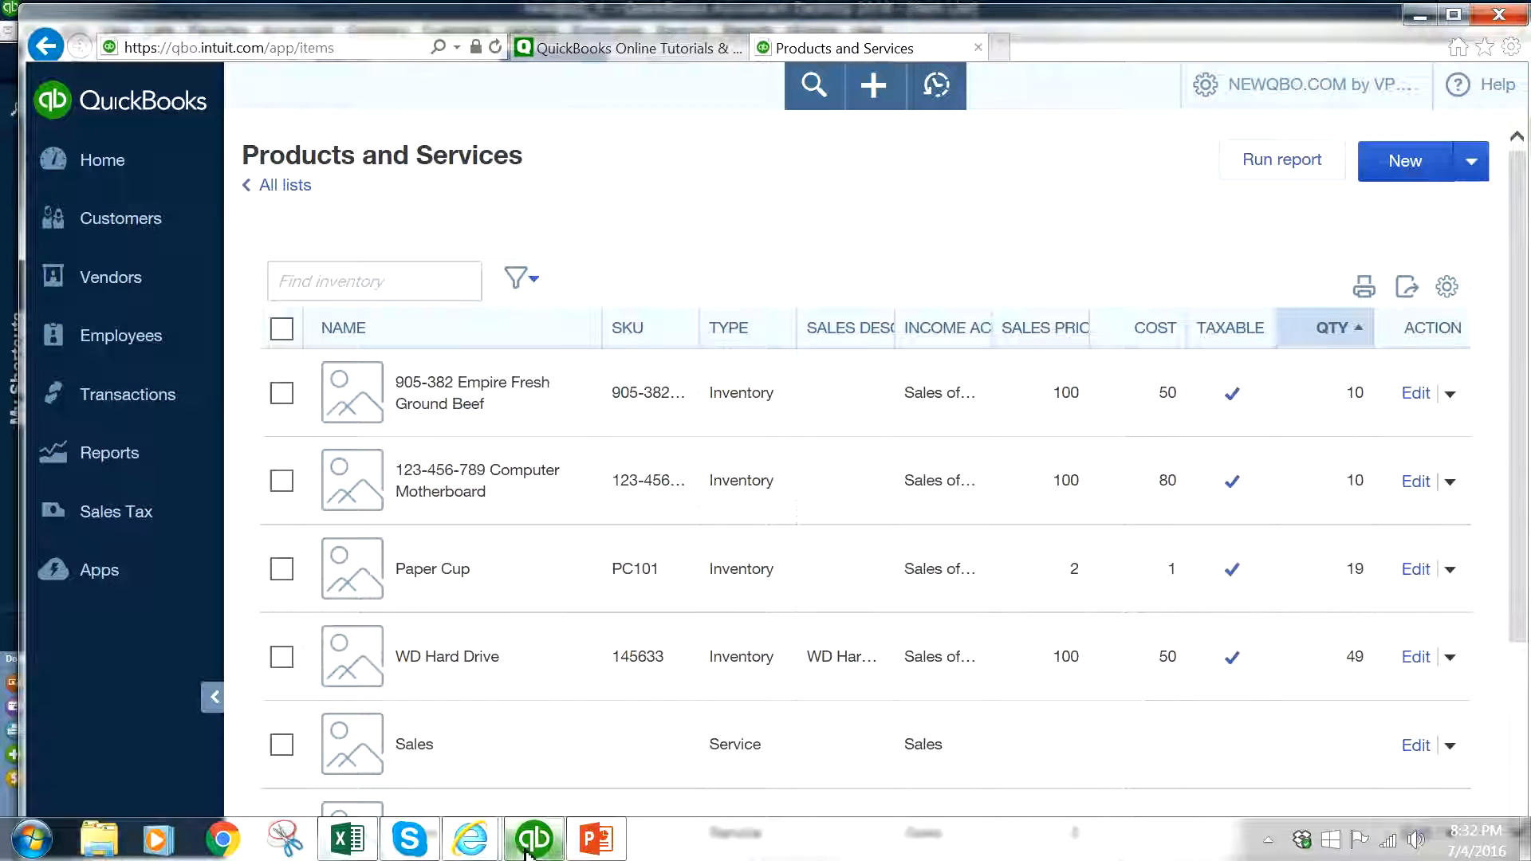
Step: Switch to QuickBooks Desktop and activate inventory and purchase orders in the company preferences, without memorizing the General Ledger report
left_click(526, 851)
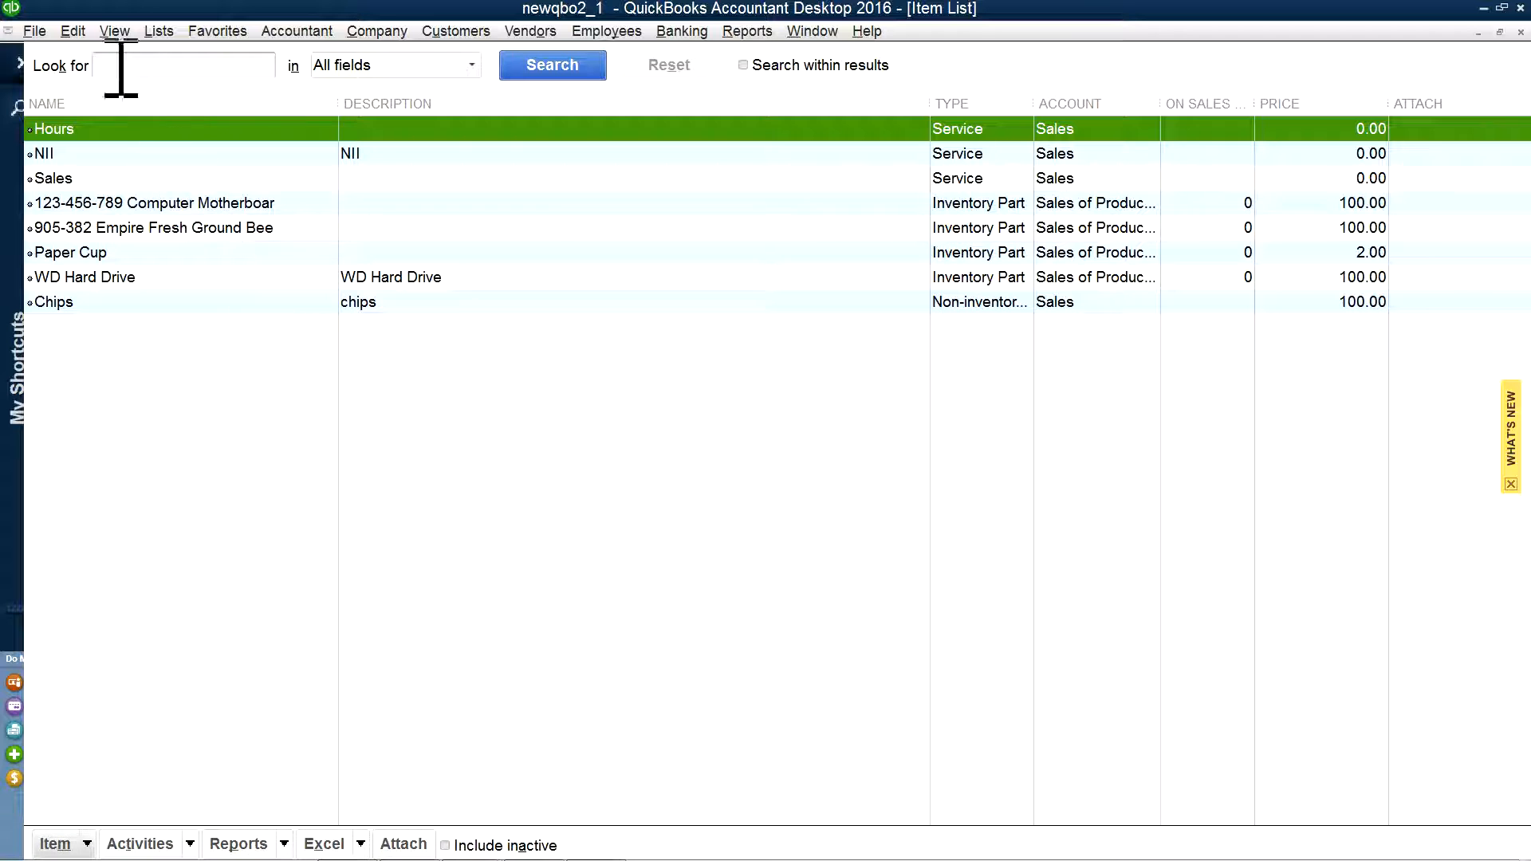
left_click(72, 31)
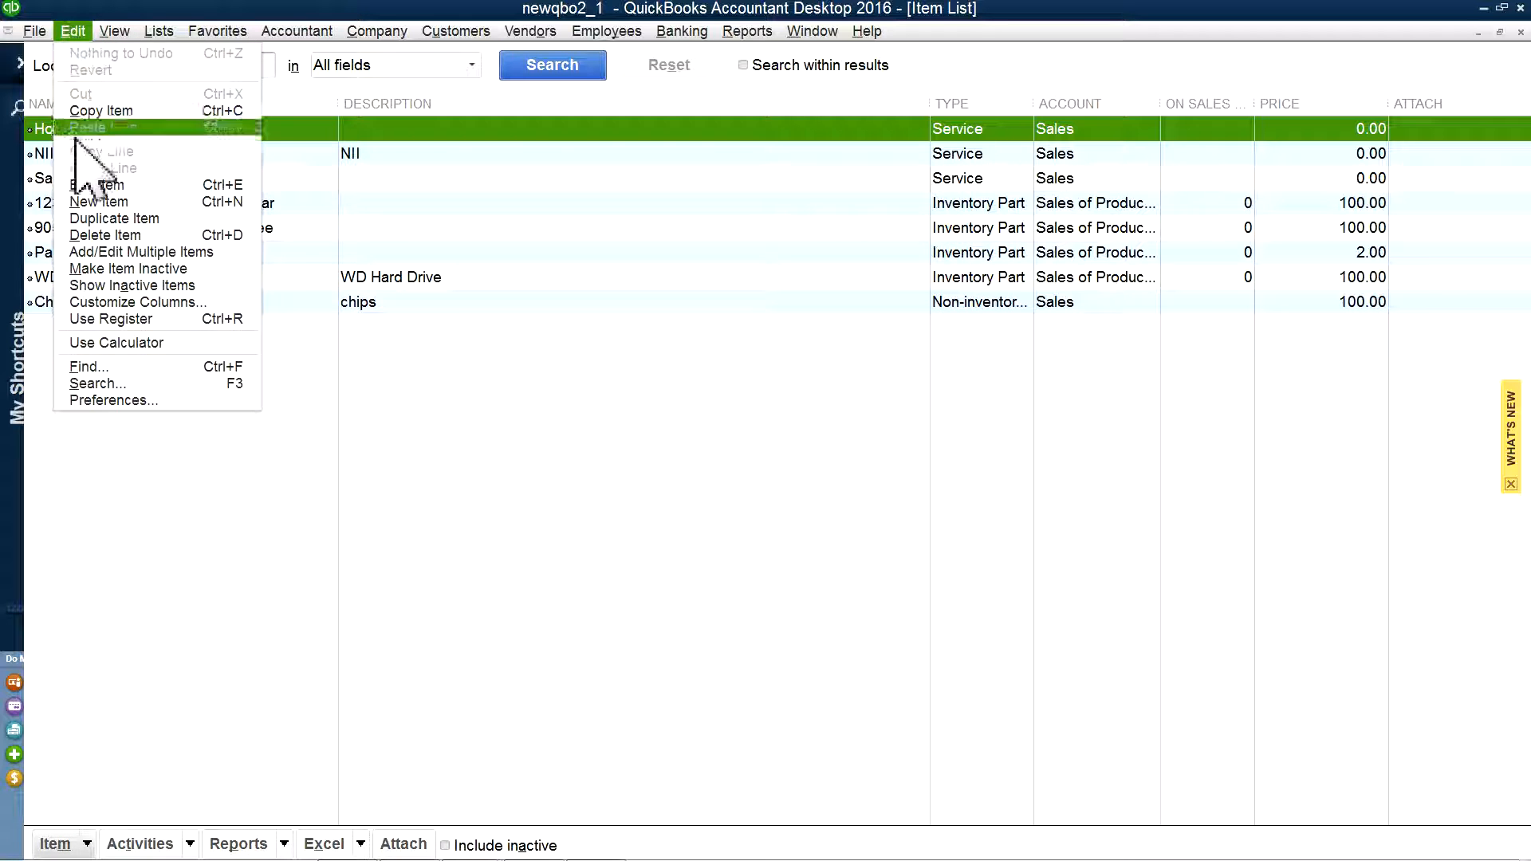
left_click(96, 401)
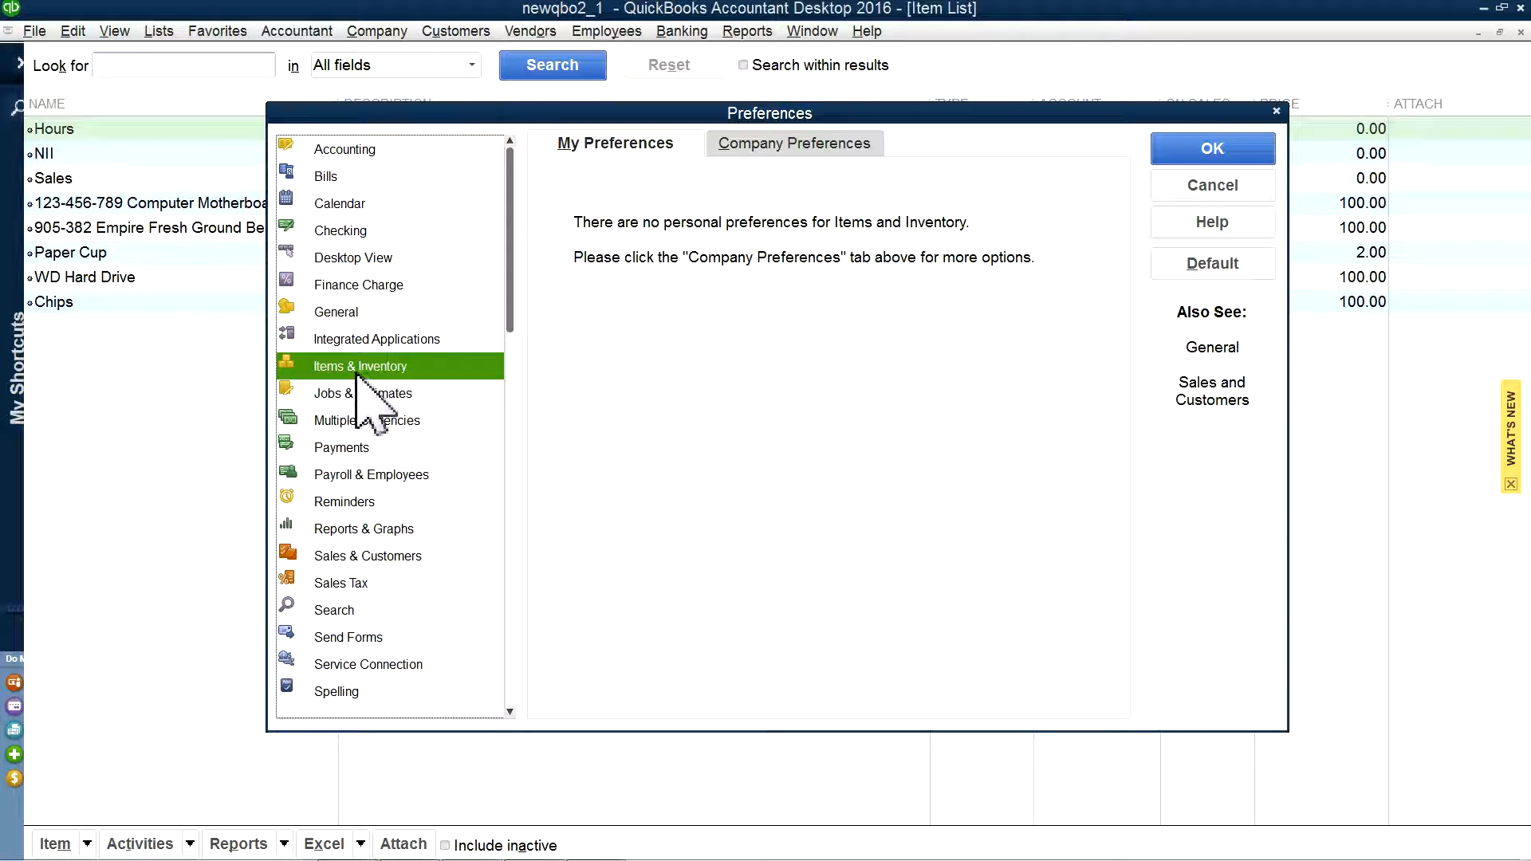
left_click(745, 148)
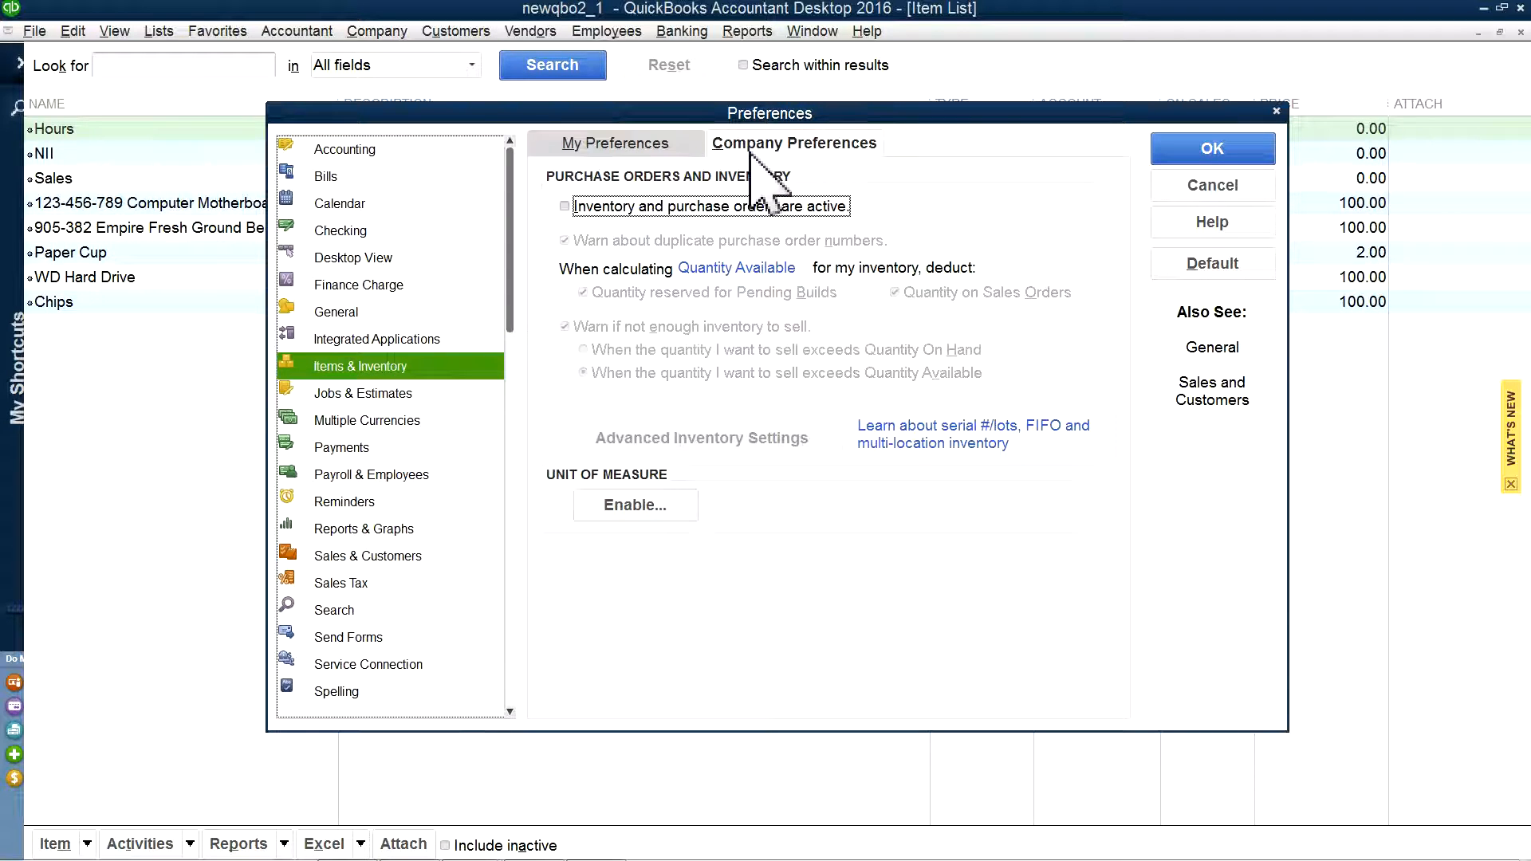
left_click(566, 207)
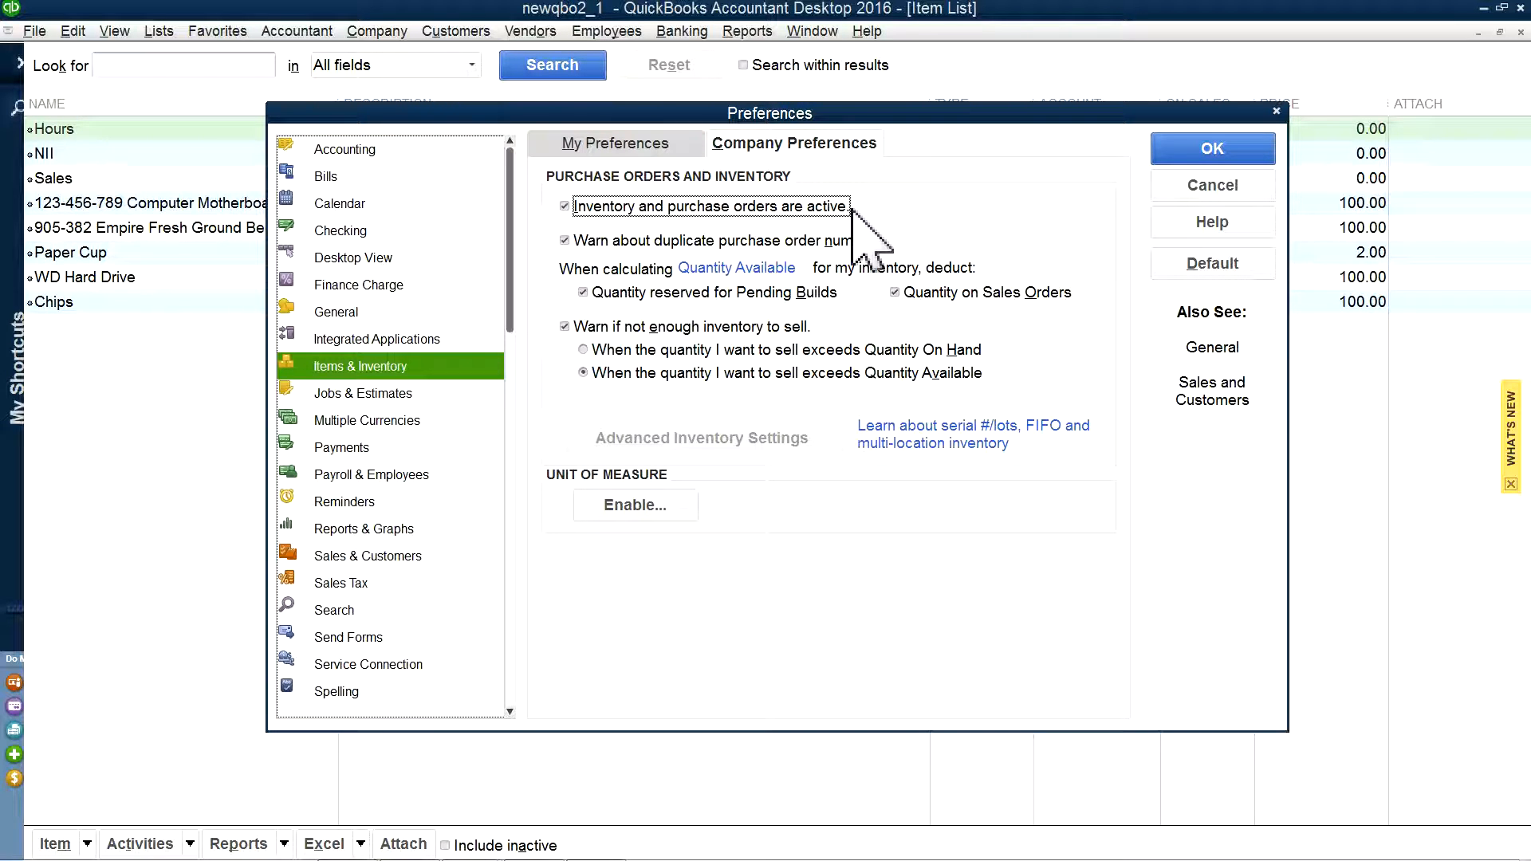
left_click(1183, 158)
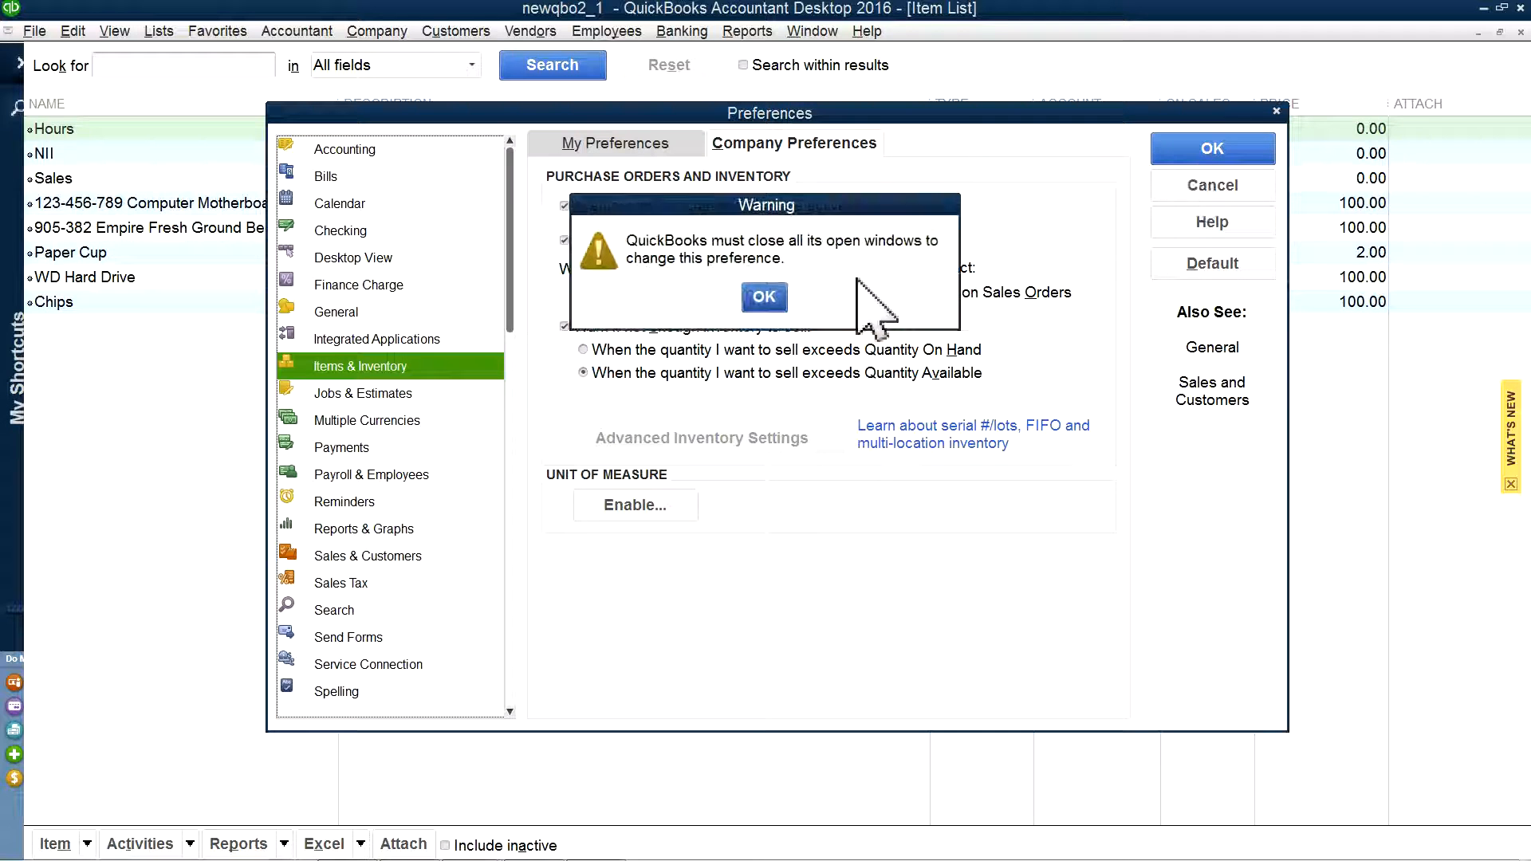
left_click(766, 298)
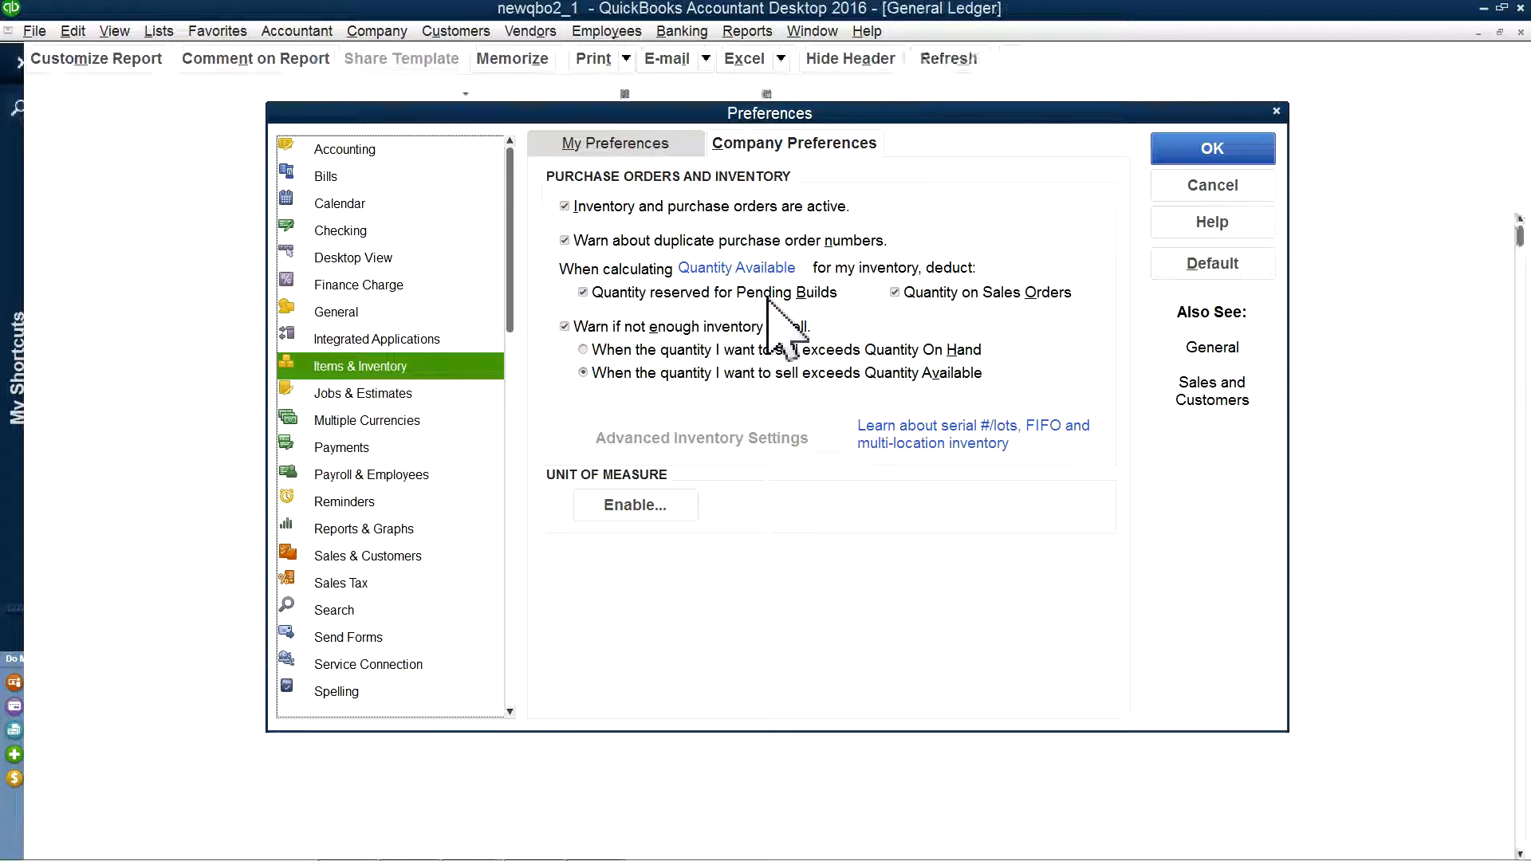
left_click(775, 401)
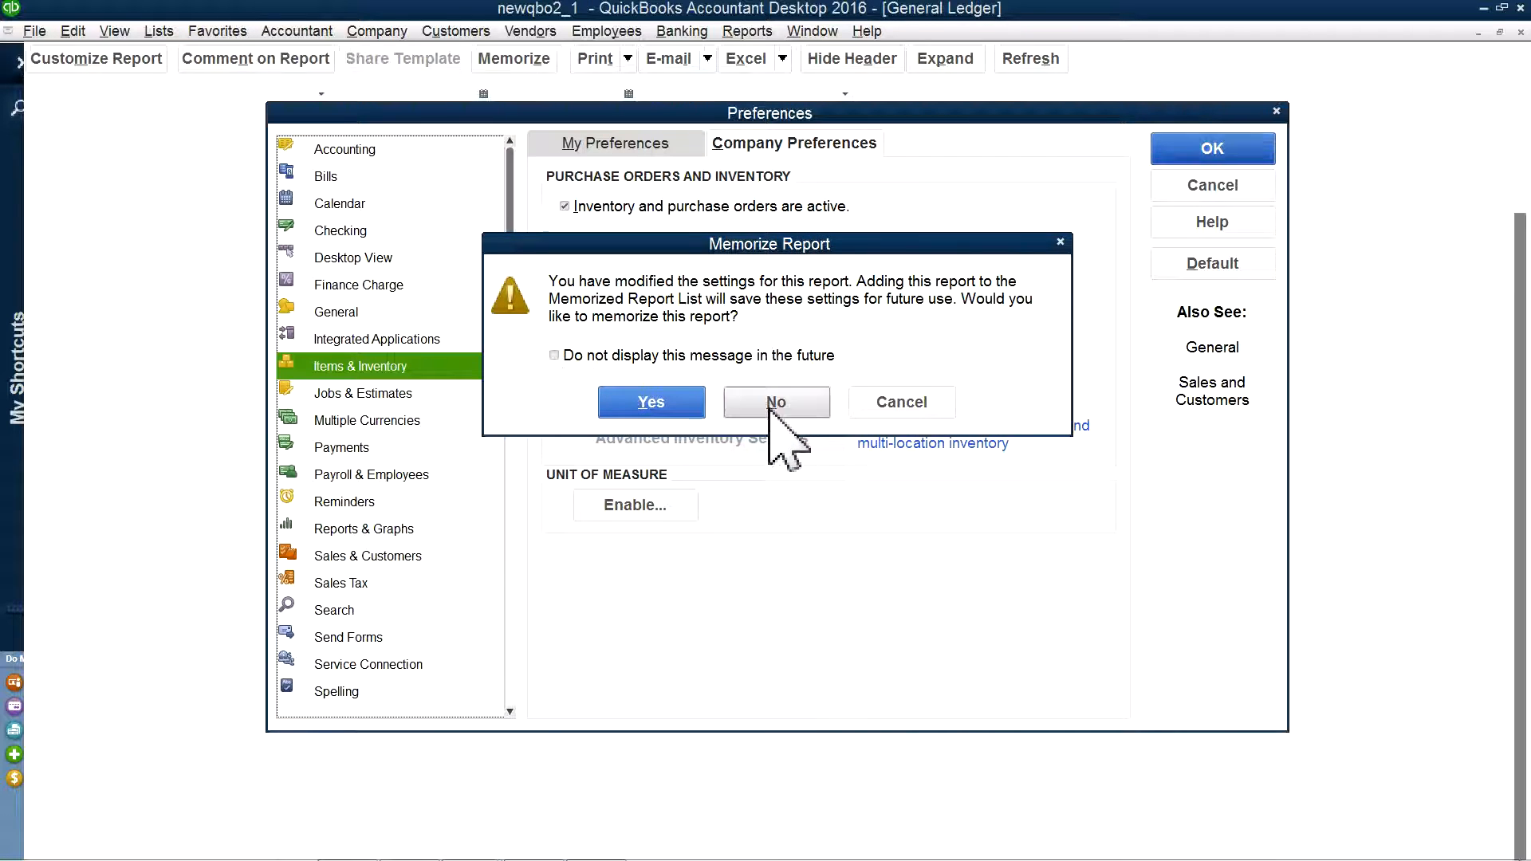
Step: Reopen the Item List and maximize its window to examine the item quantities
left_click(152, 31)
left_click(172, 70)
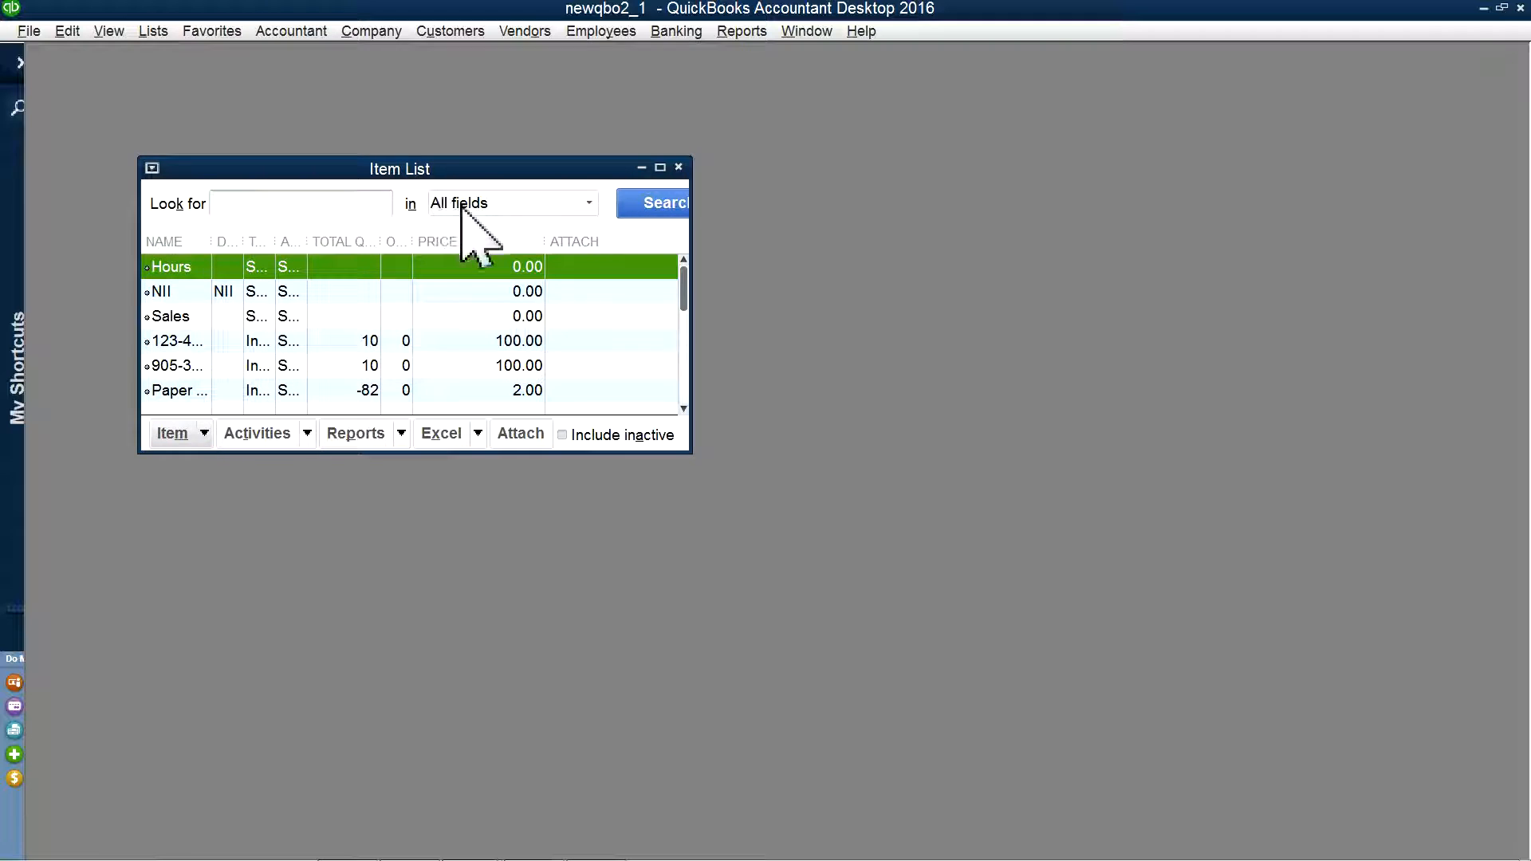
left_click(659, 168)
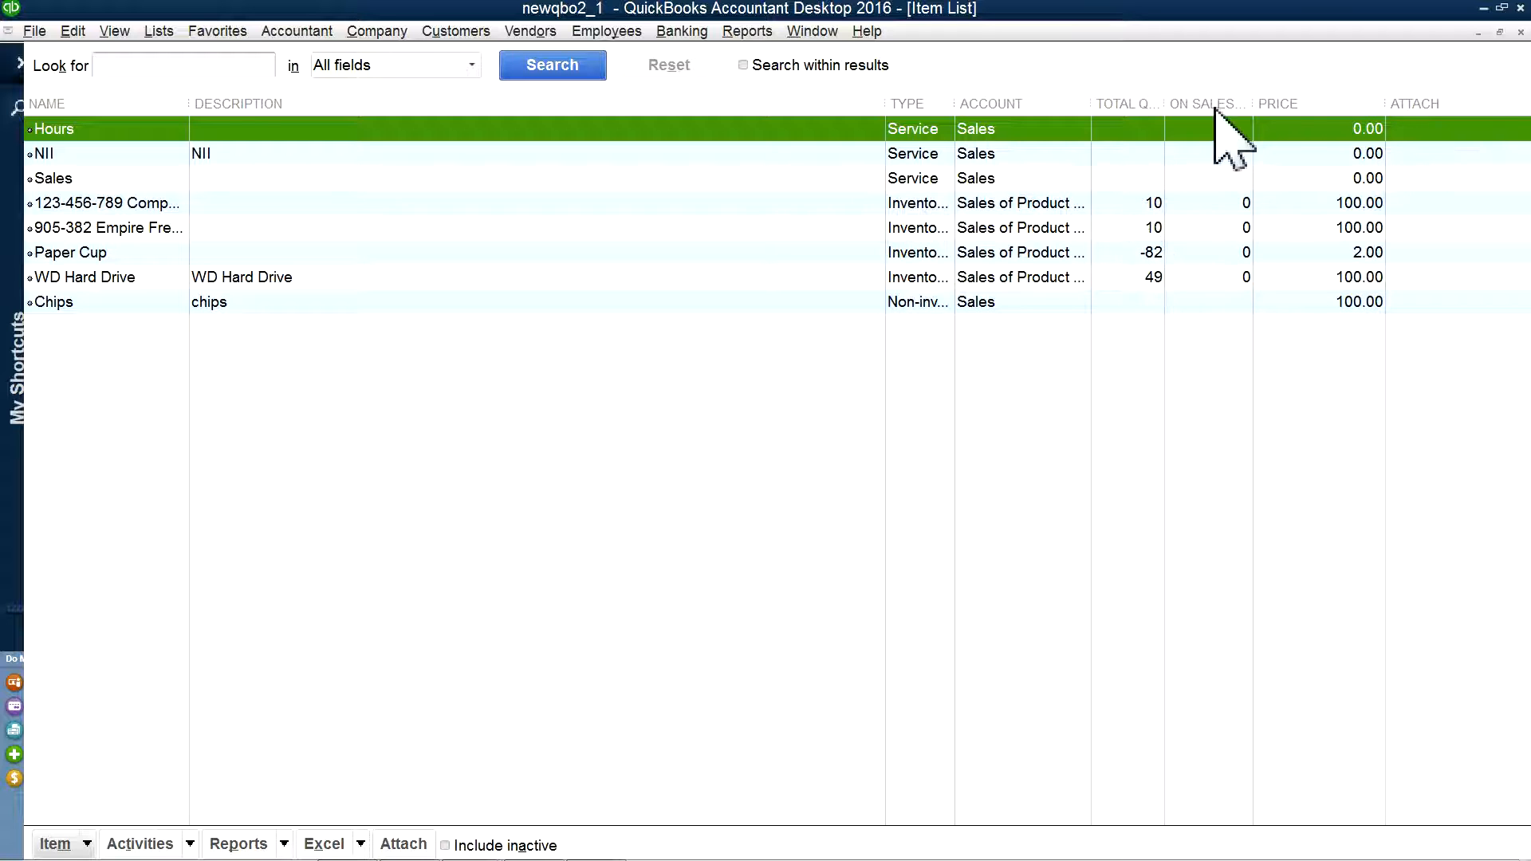
Step: Restore the QuickBooks Desktop window and narrow the browser to show Products and Services beside the Item List, with the navigation pane collapsed
left_click(1503, 10)
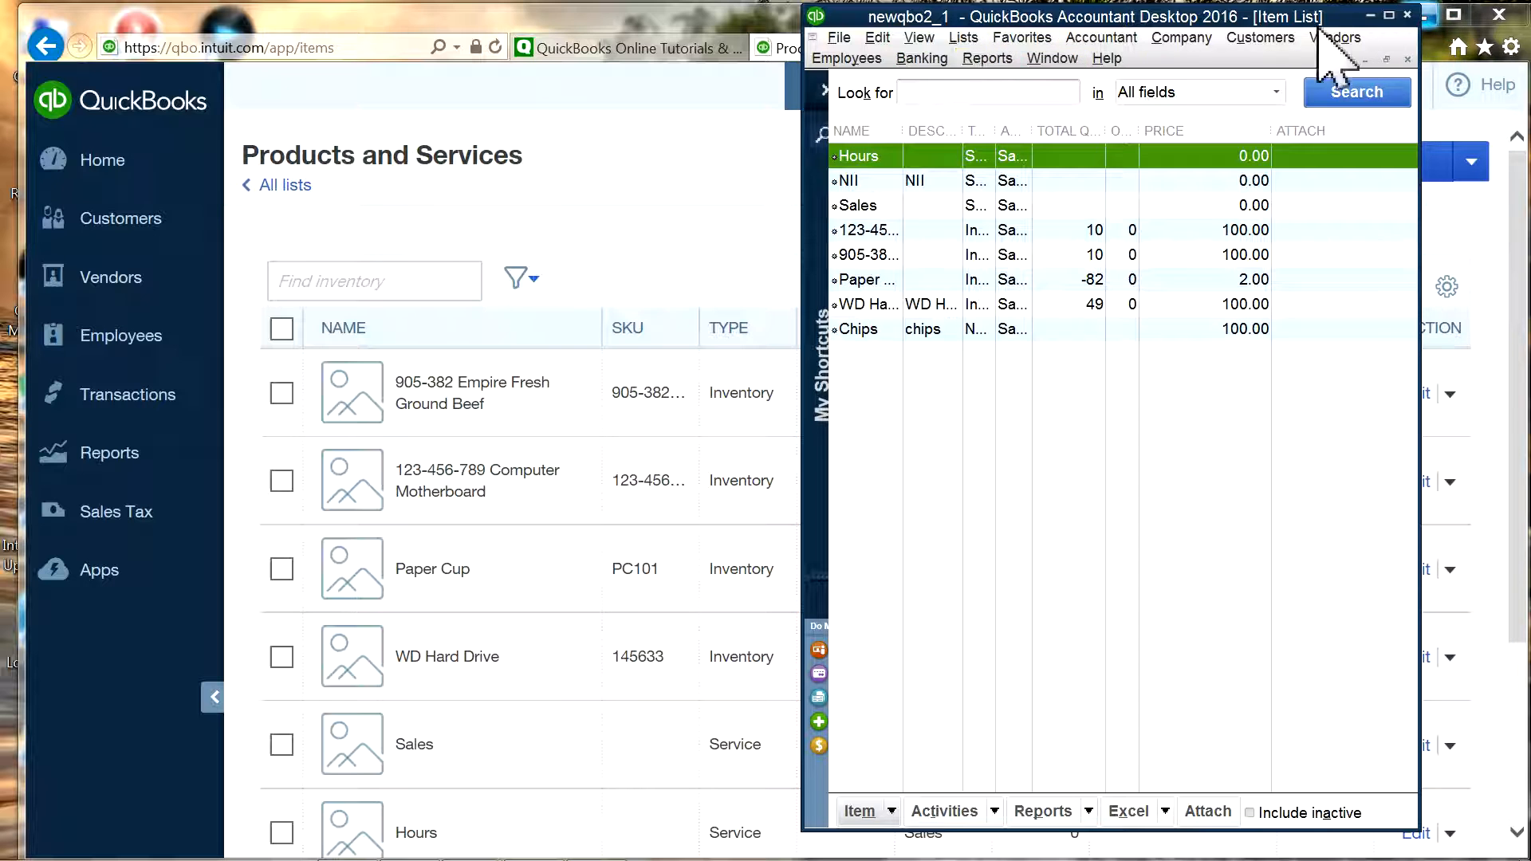
left_click(1454, 13)
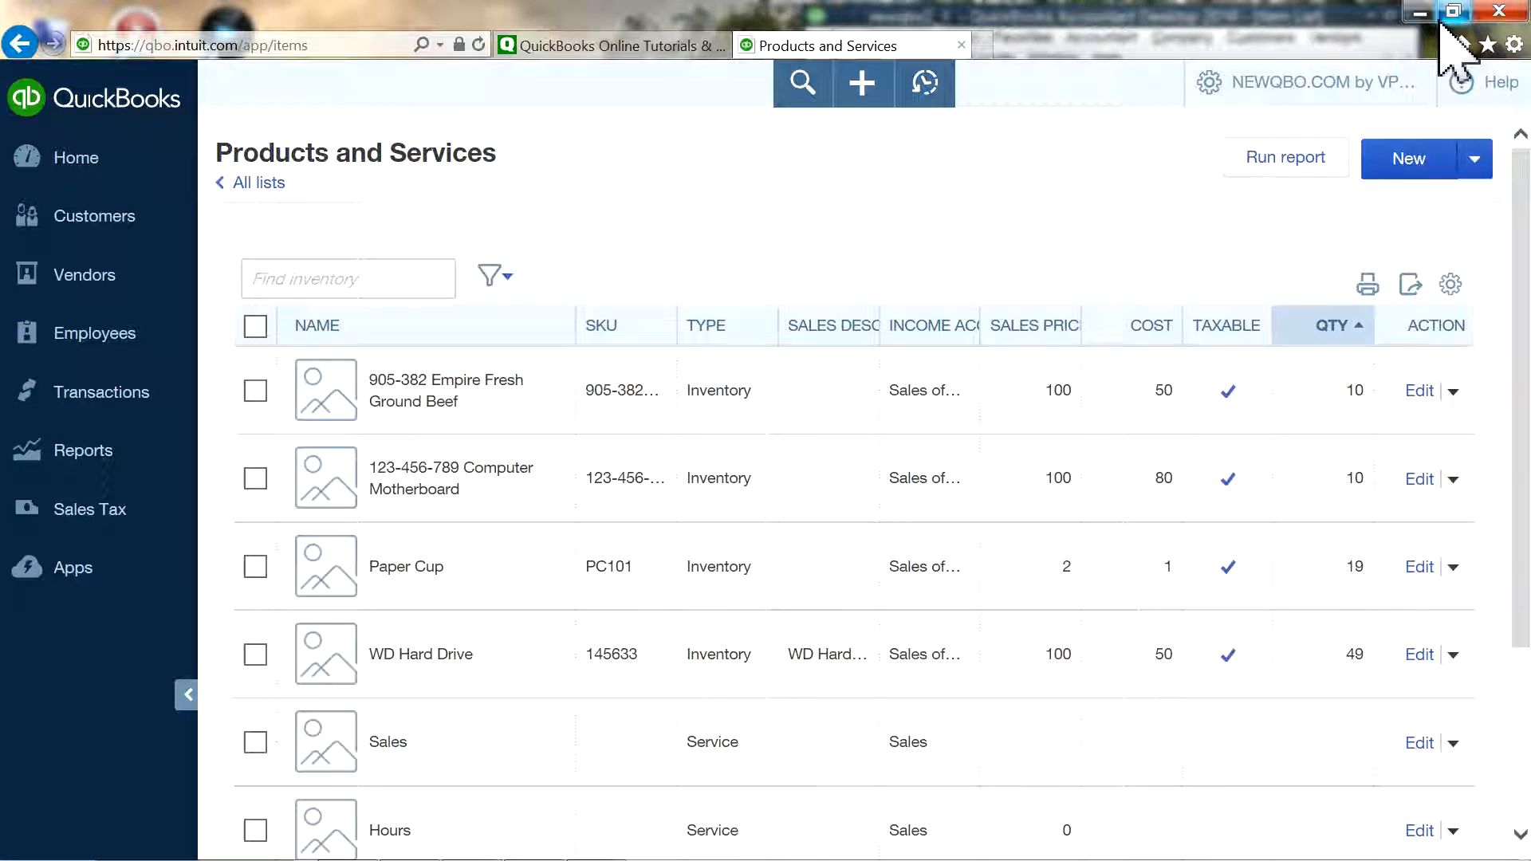
left_click(1452, 12)
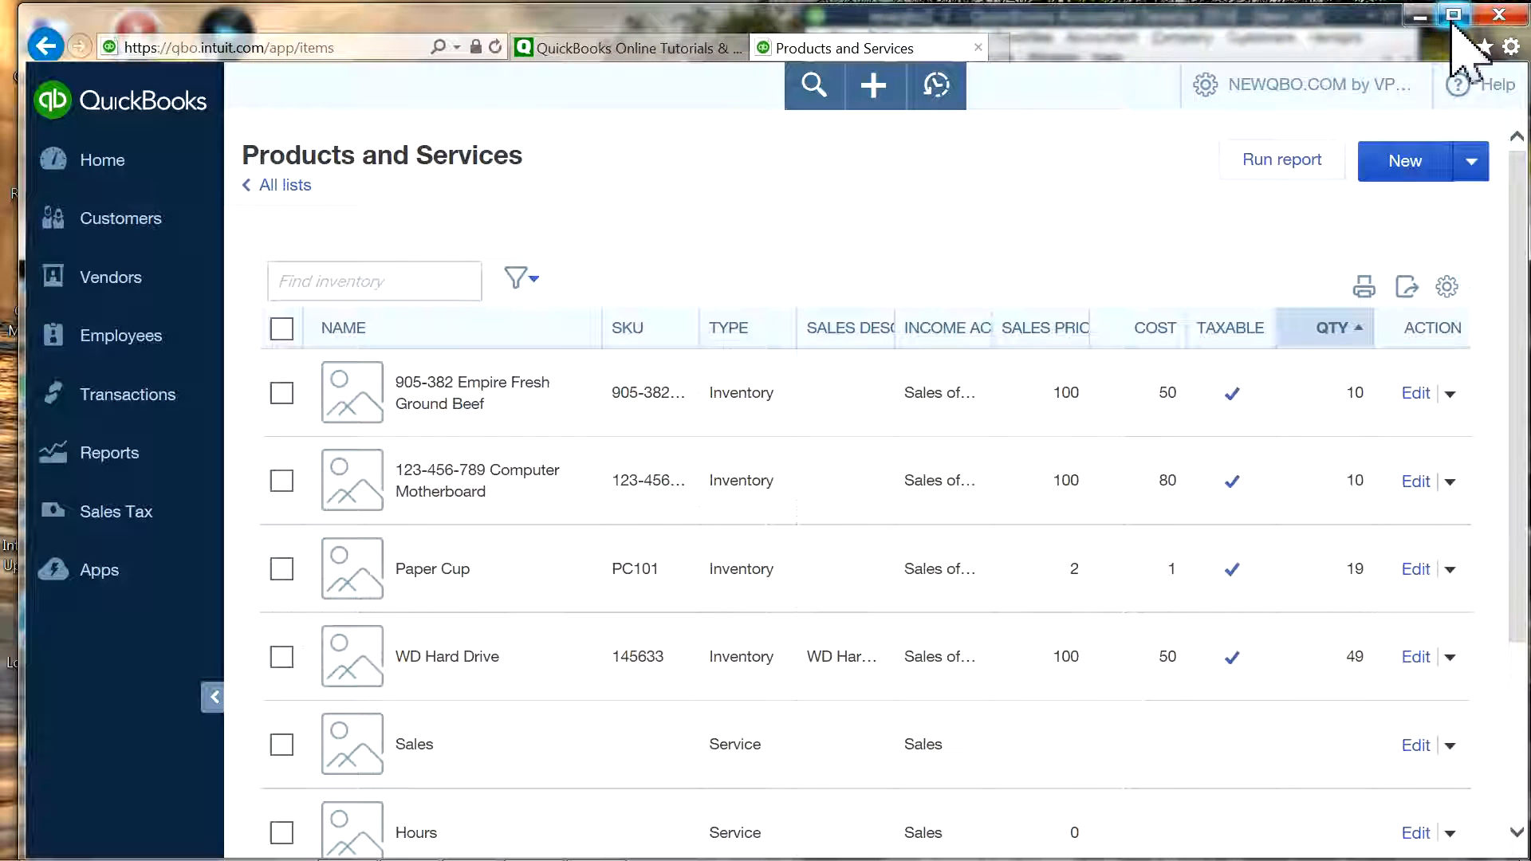
left_click(1453, 14)
left_click(1454, 13)
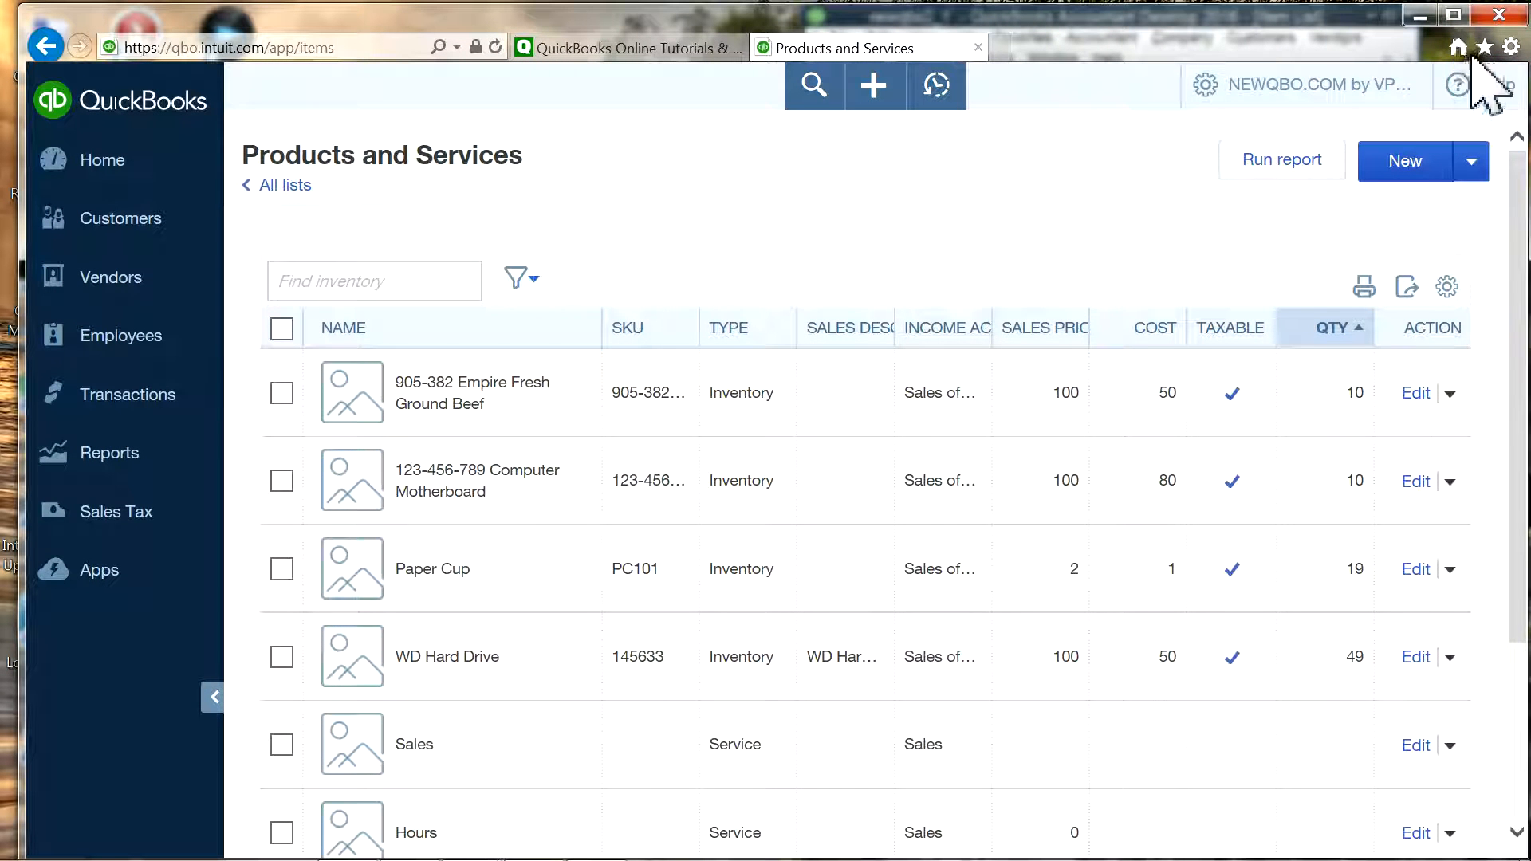
left_click(1453, 14)
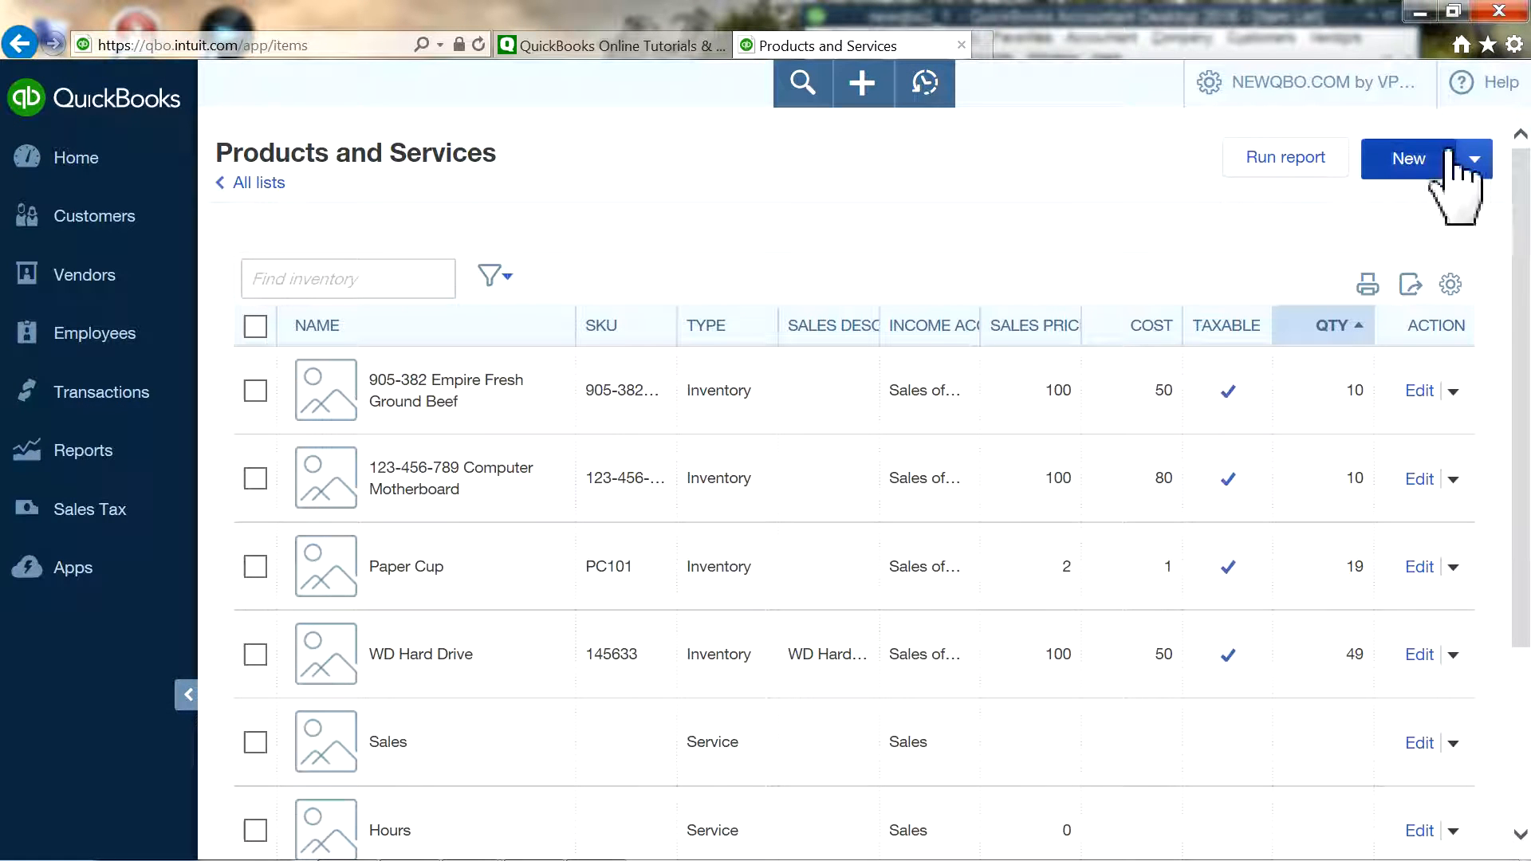
left_click(1448, 11)
left_click_drag(1264, 21, 1174, 24)
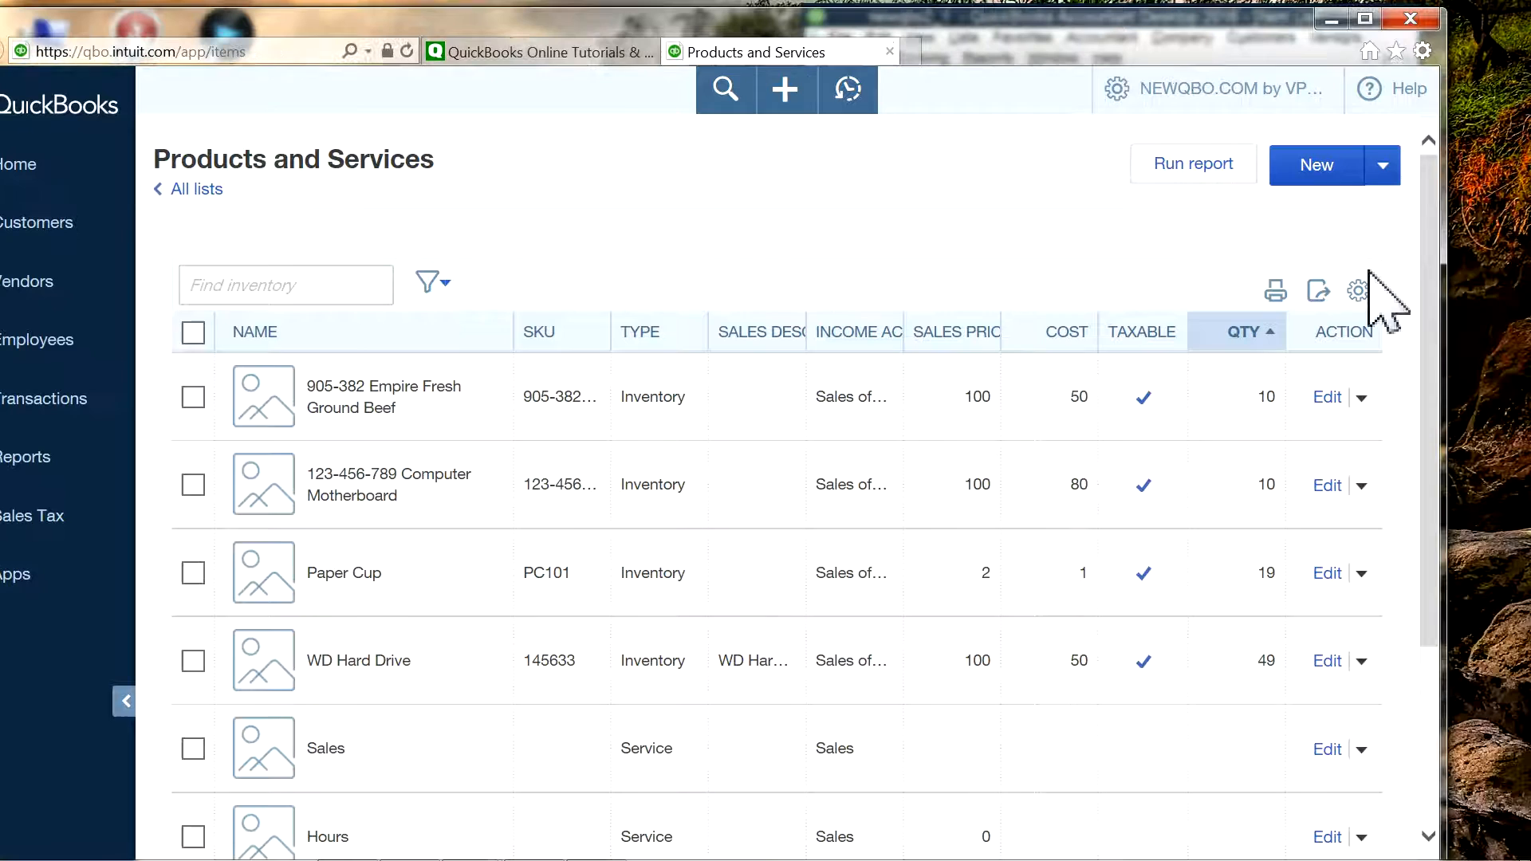
left_click_drag(1441, 287, 813, 277)
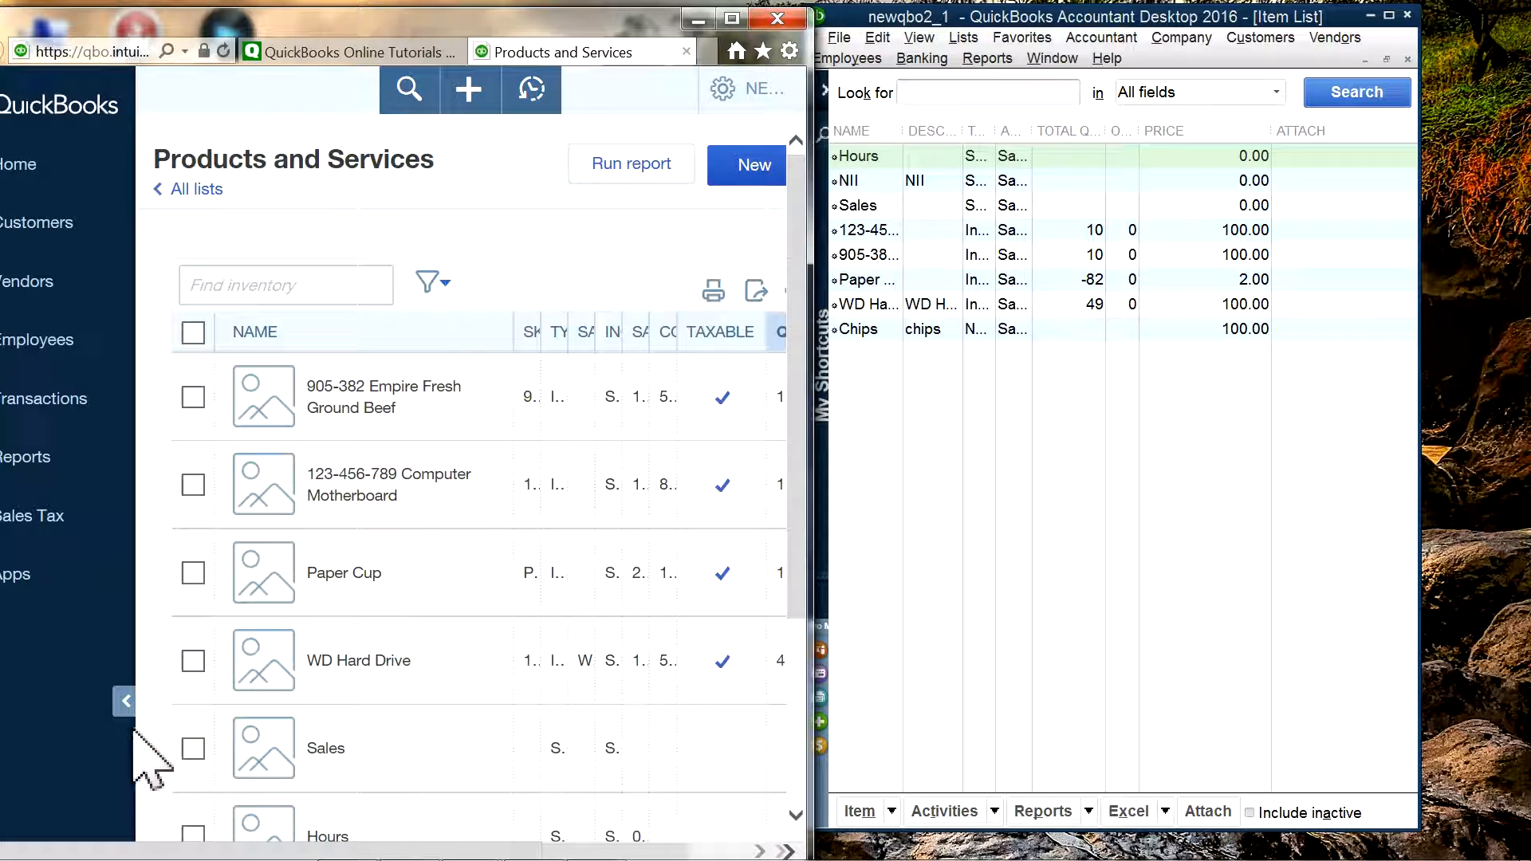
left_click(125, 701)
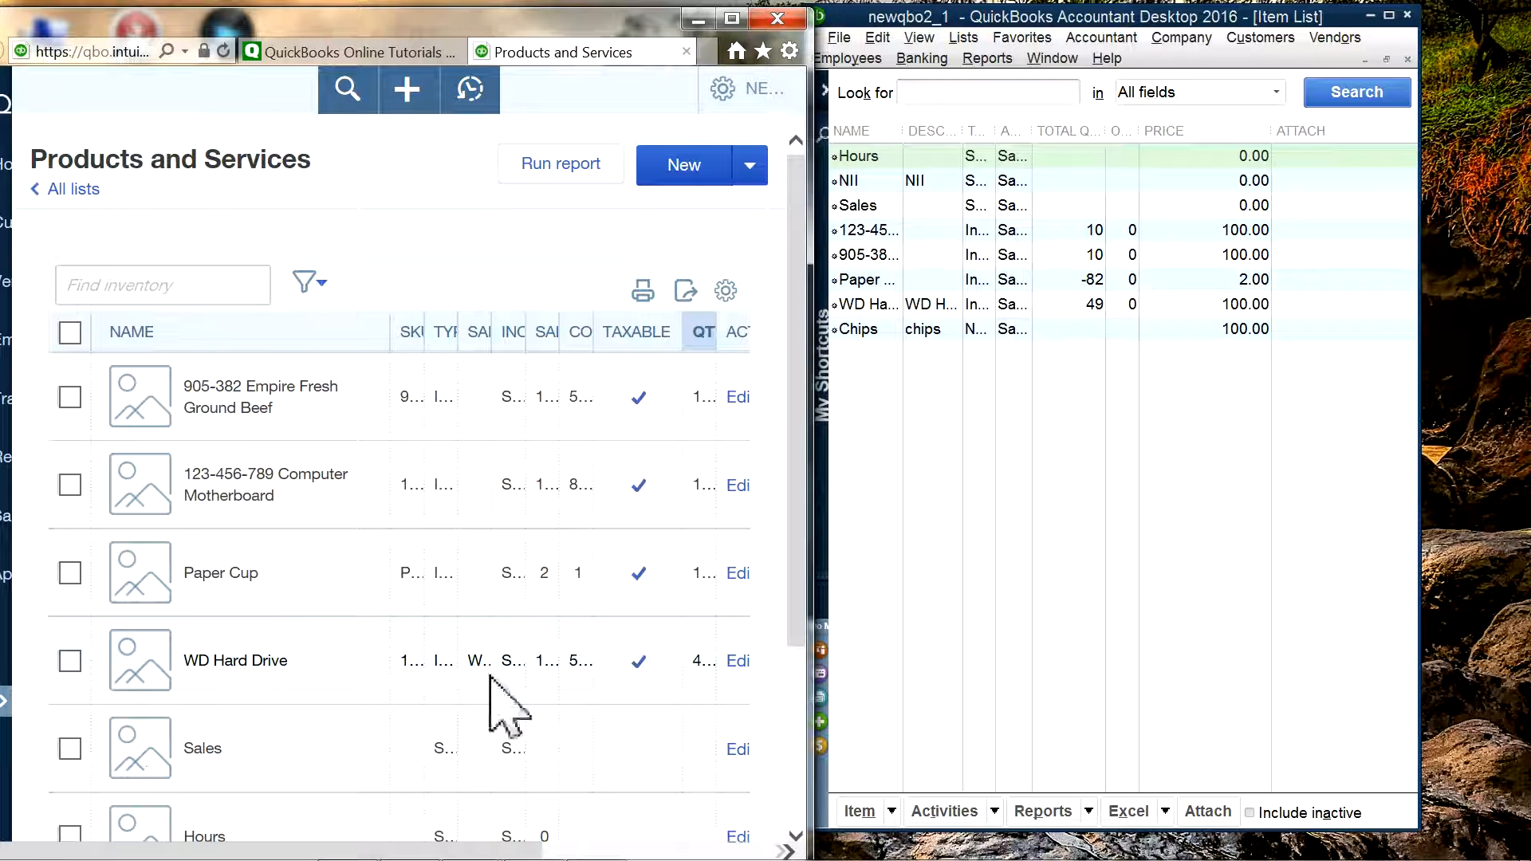
Step: Widen the browser until the product quantities are readable, and move the QuickBooks Desktop Item List clear of it
left_click(1073, 25)
left_click_drag(1072, 26, 1111, 47)
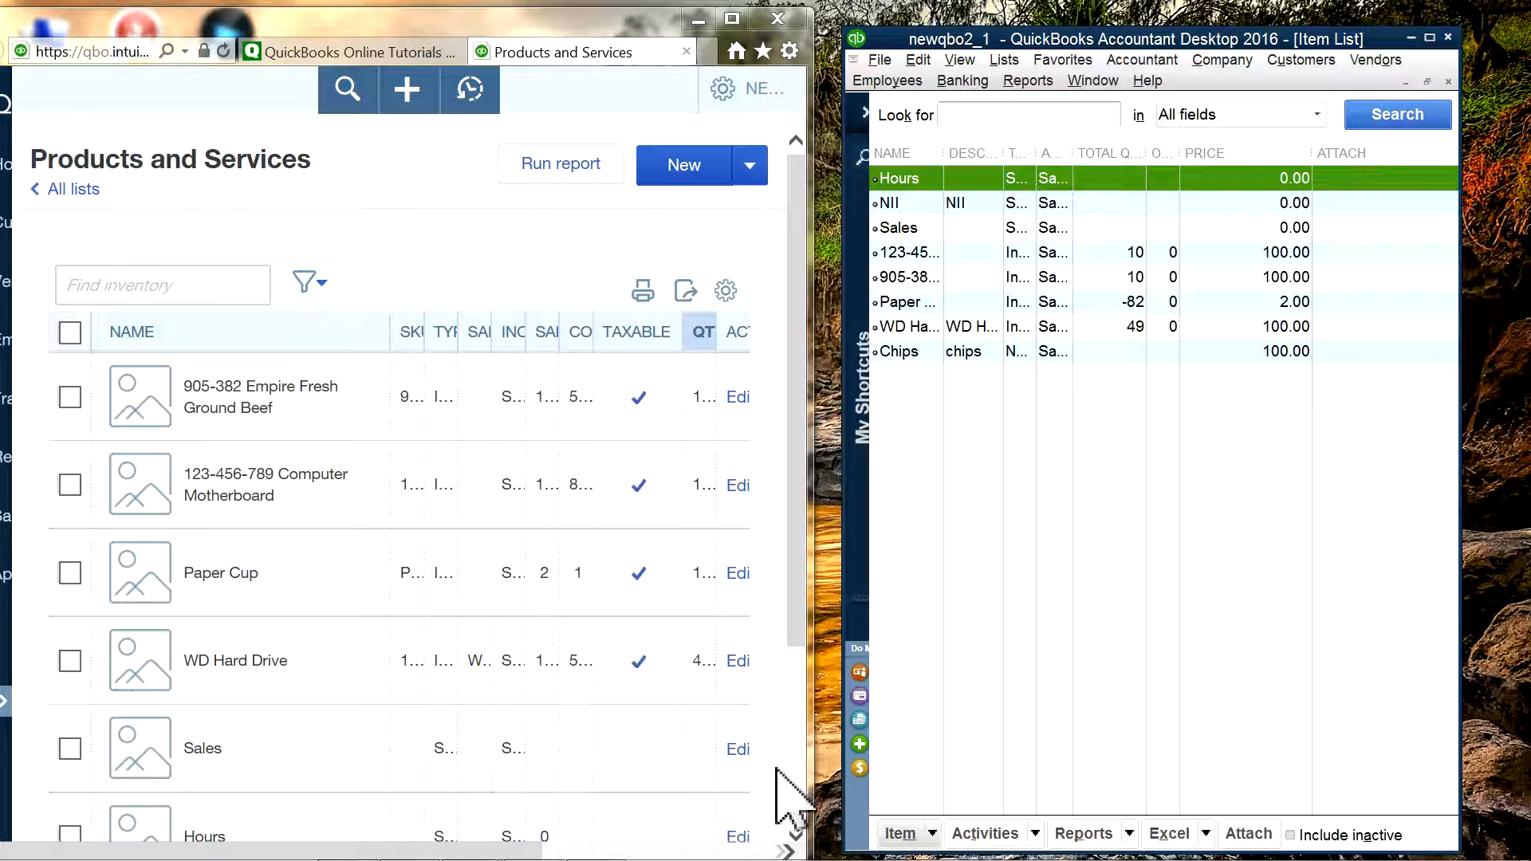
left_click(815, 458)
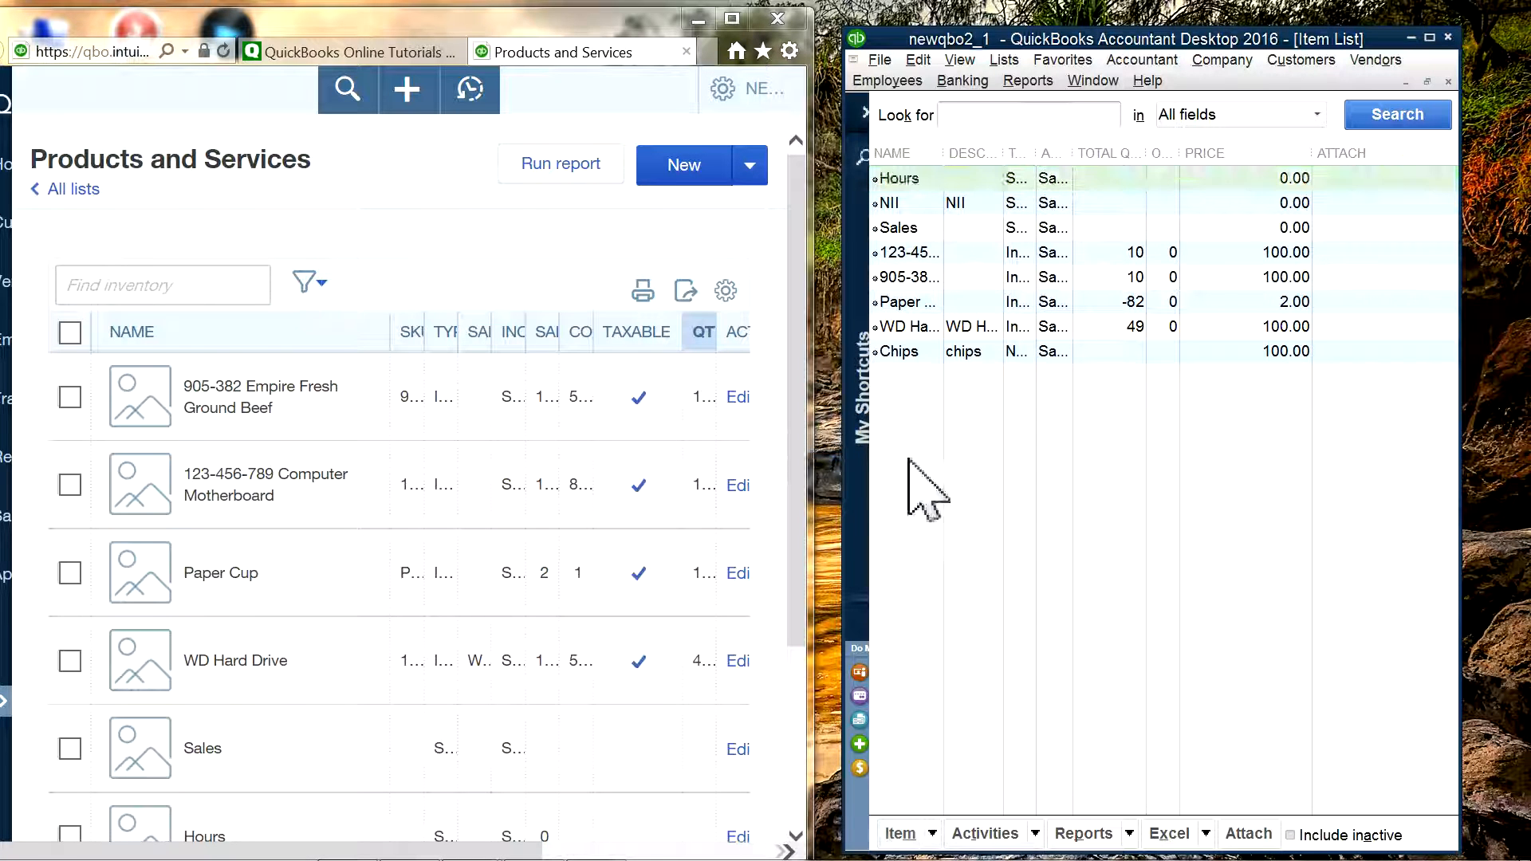
left_click_drag(812, 483, 965, 478)
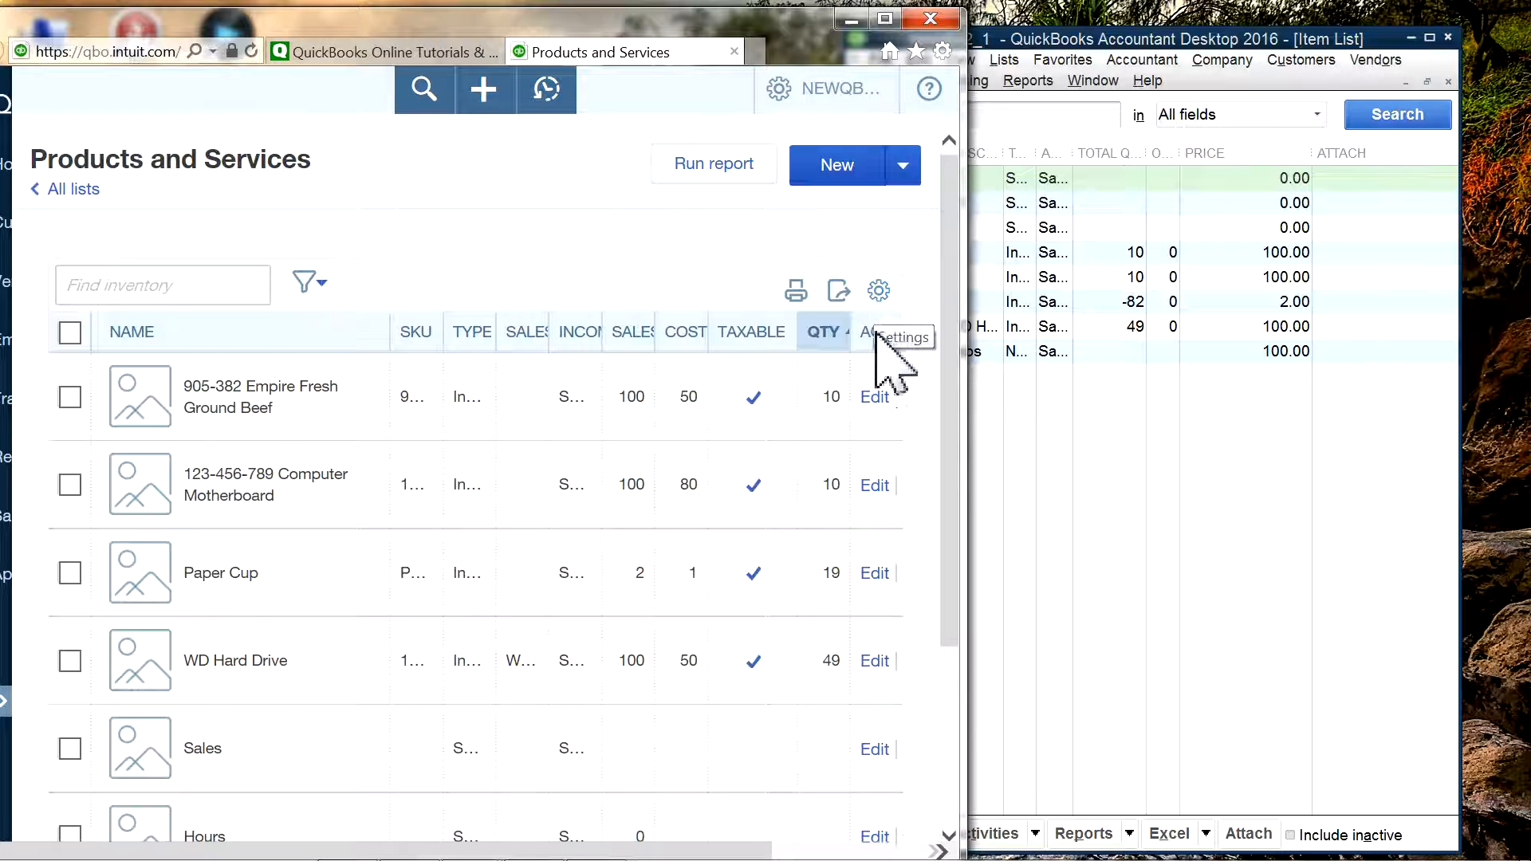
left_click_drag(1130, 41, 1291, 53)
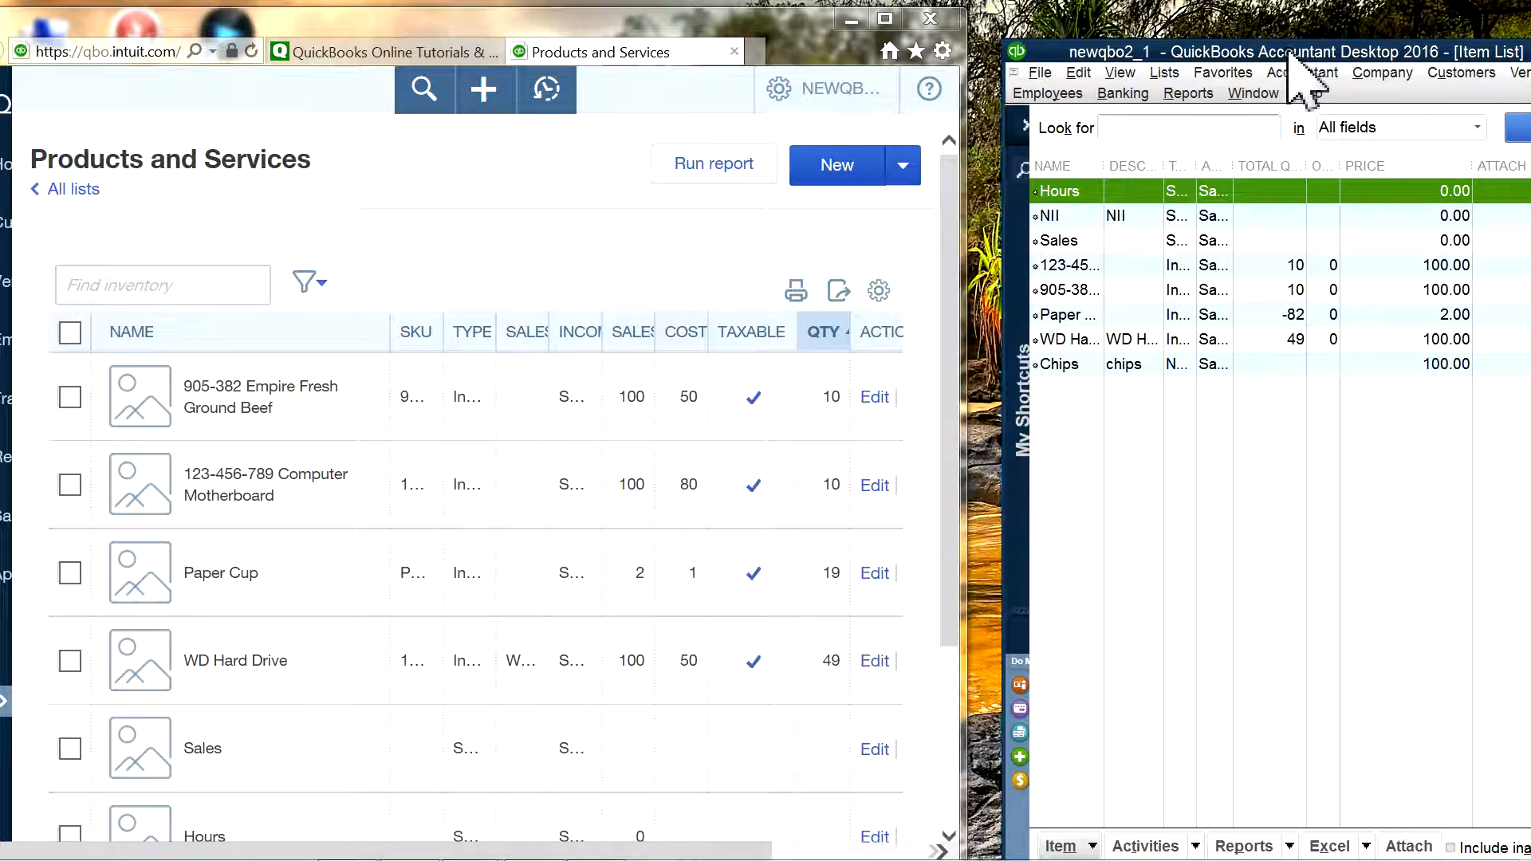
Step: Hide the Sales description and Income account columns in the Products and Services list
left_click(879, 290)
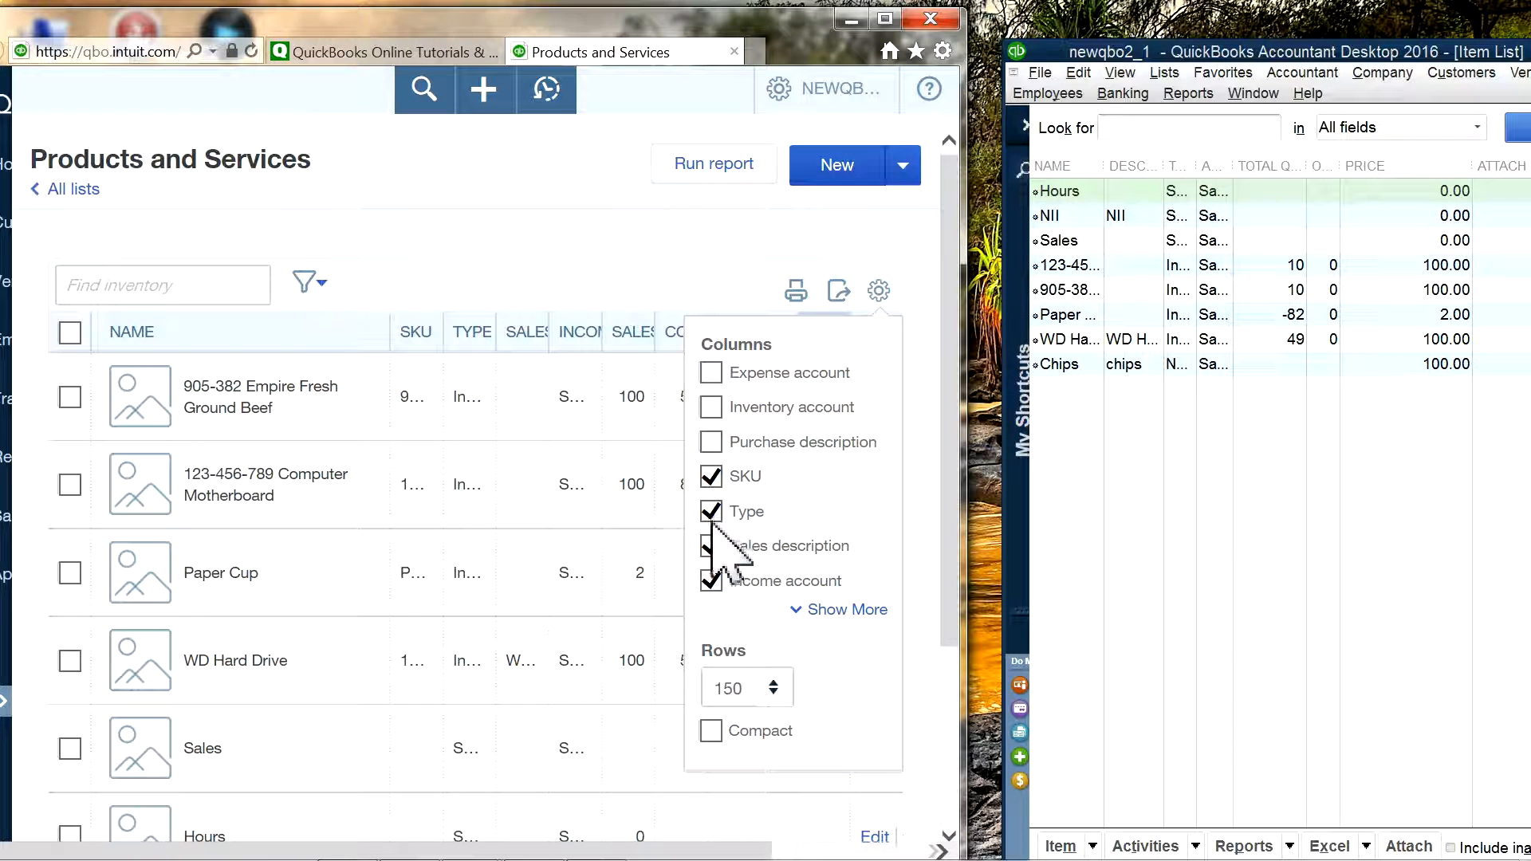
left_click(711, 544)
left_click(716, 580)
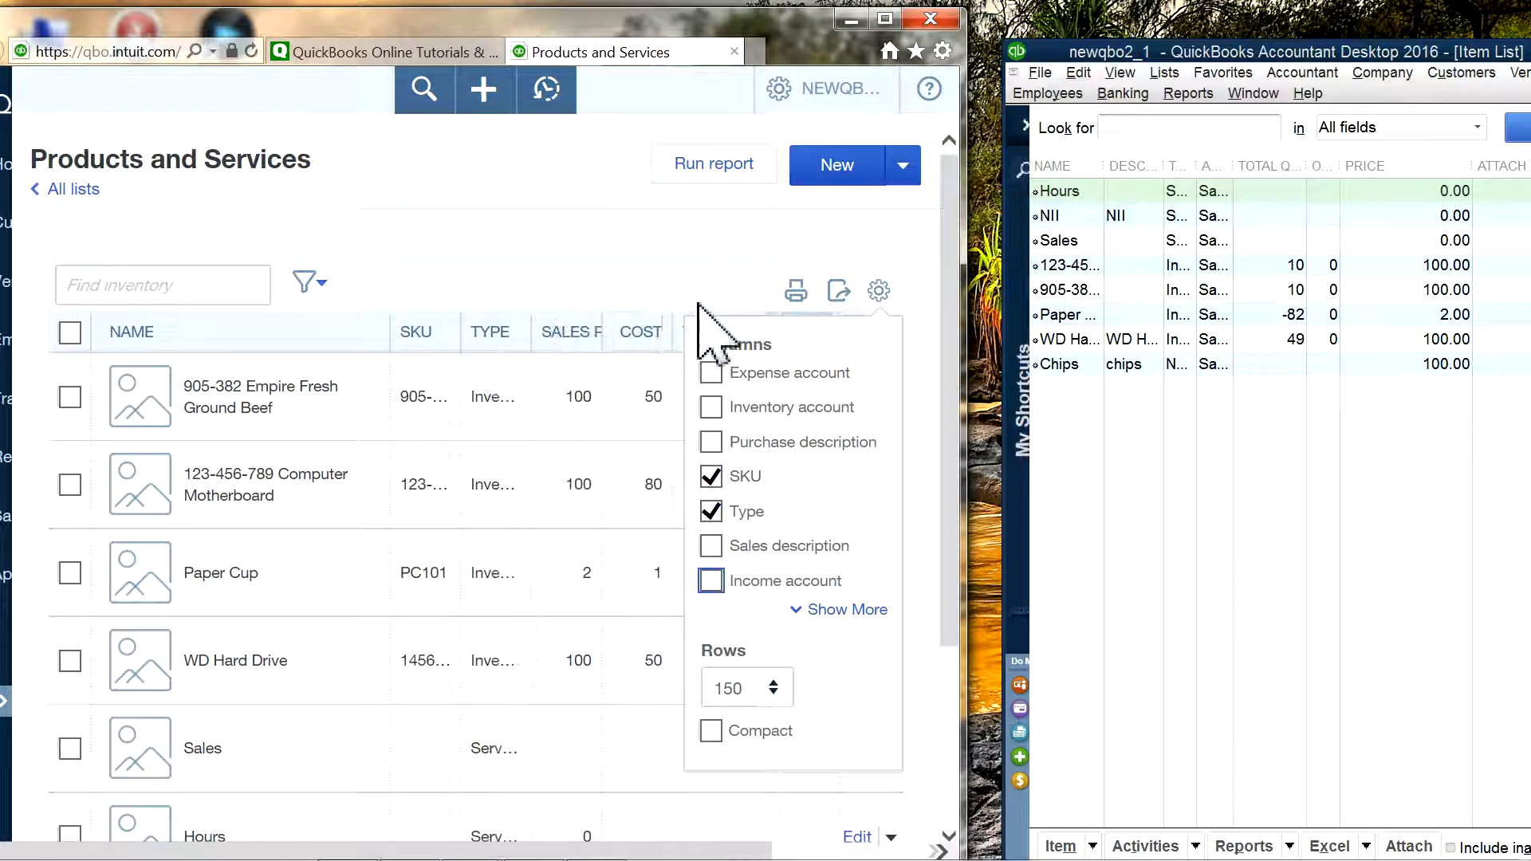
left_click(602, 209)
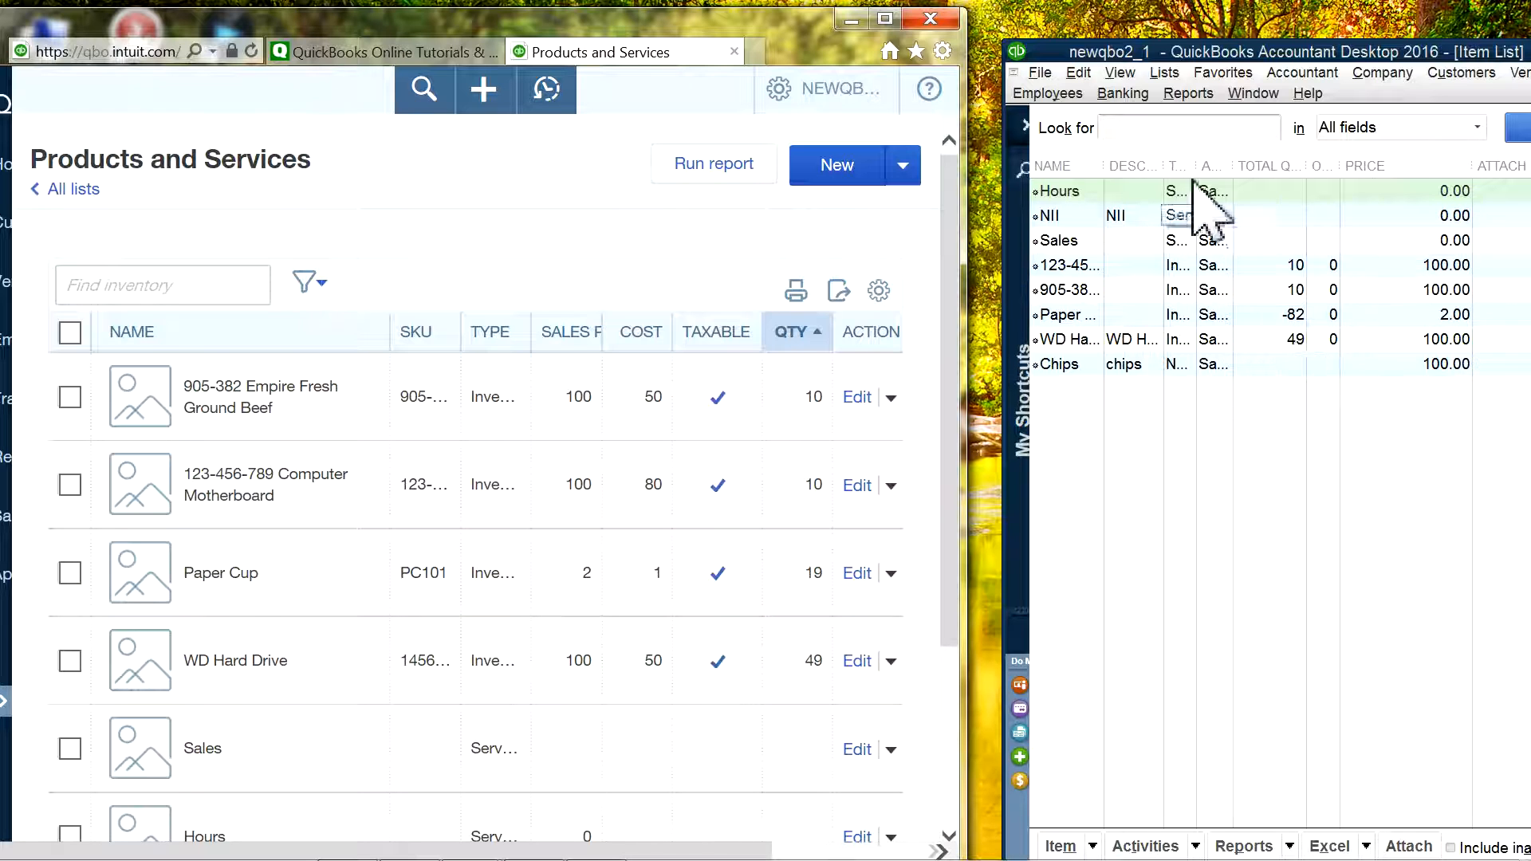
Step: Maximize QuickBooks Desktop and run its Inventory Valuation Summary report
left_click_drag(1259, 52, 650, 4)
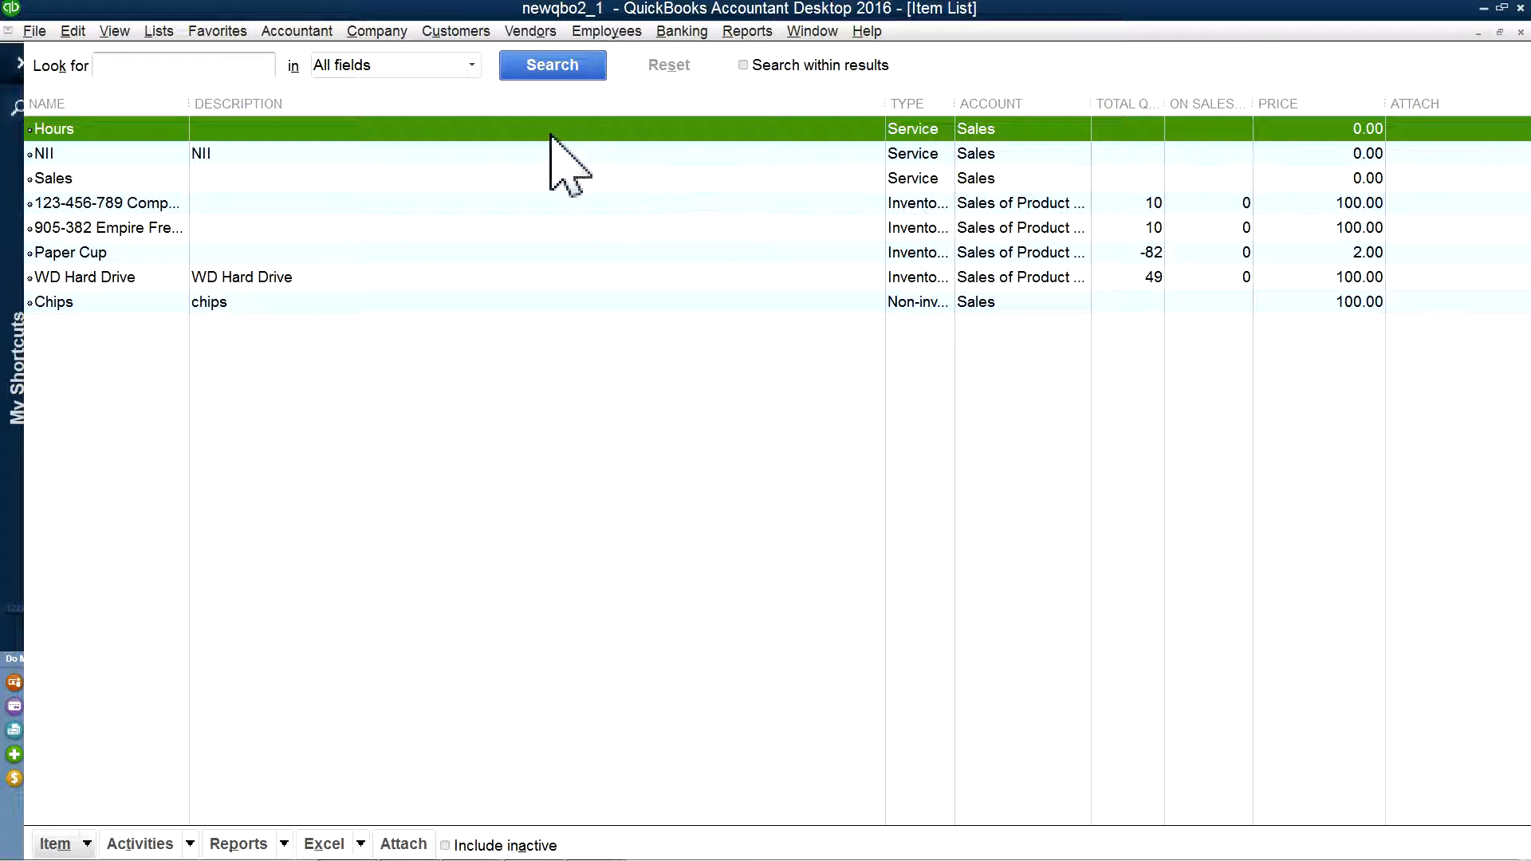
left_click(744, 31)
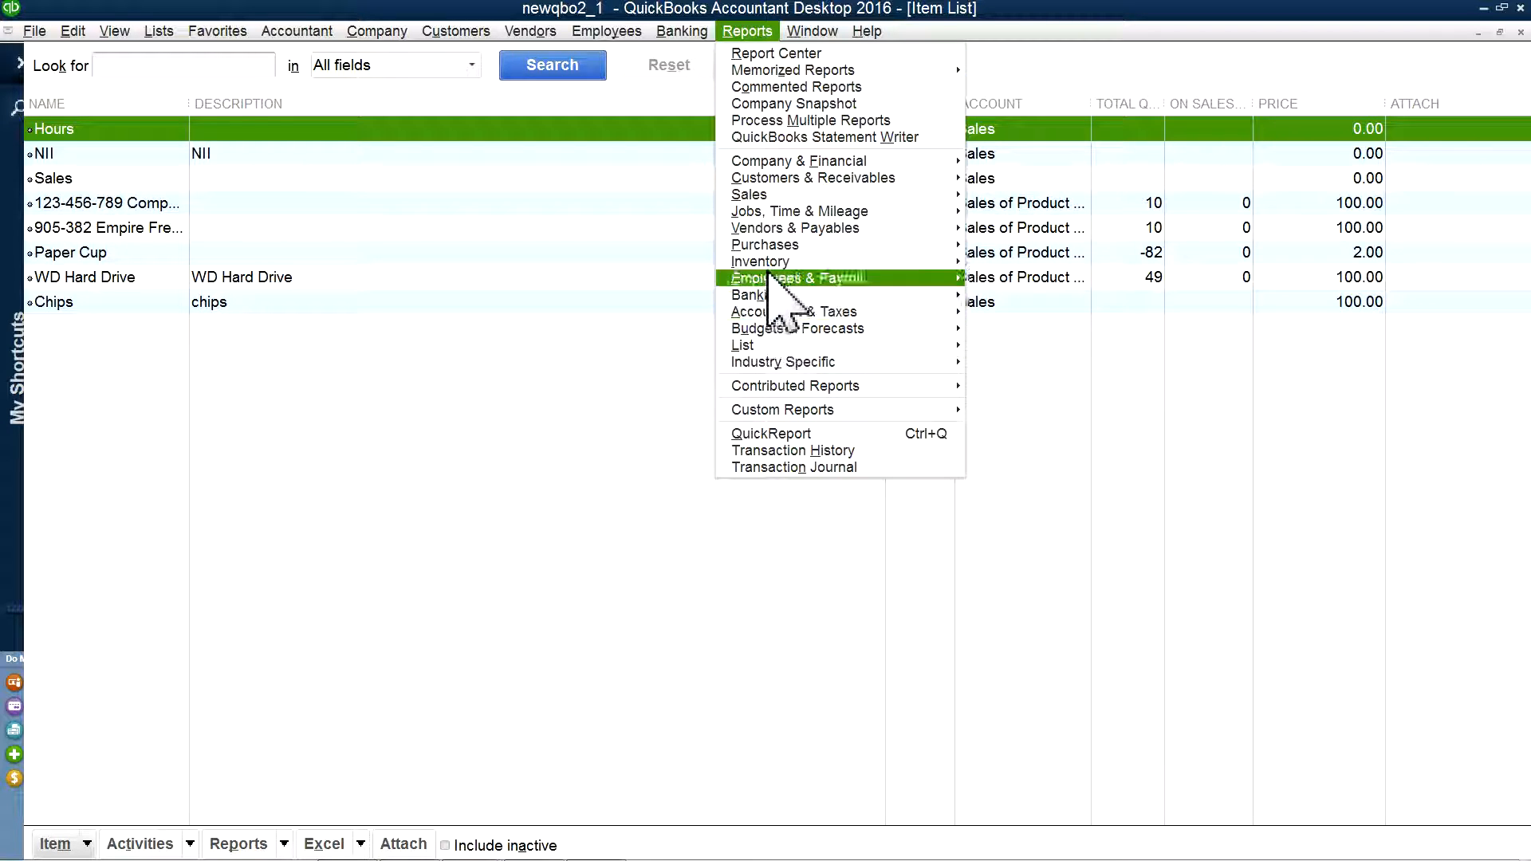
mouse_move(767, 263)
left_click(1027, 266)
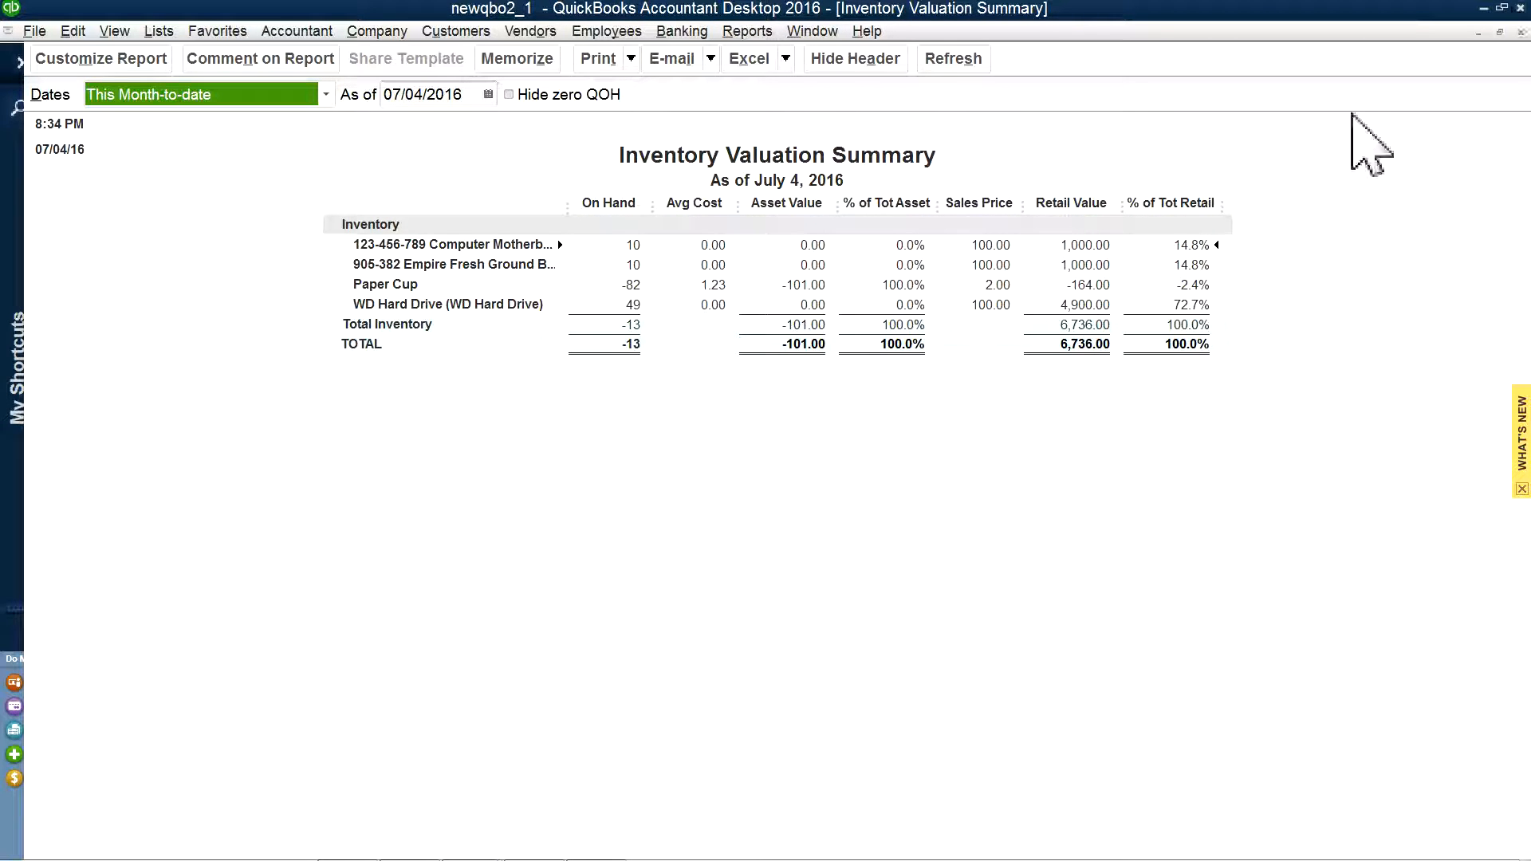
Step: Restore the QuickBooks Desktop window and place the Inventory Valuation Summary beside the Products and Services list to compare quantities
left_click(1503, 9)
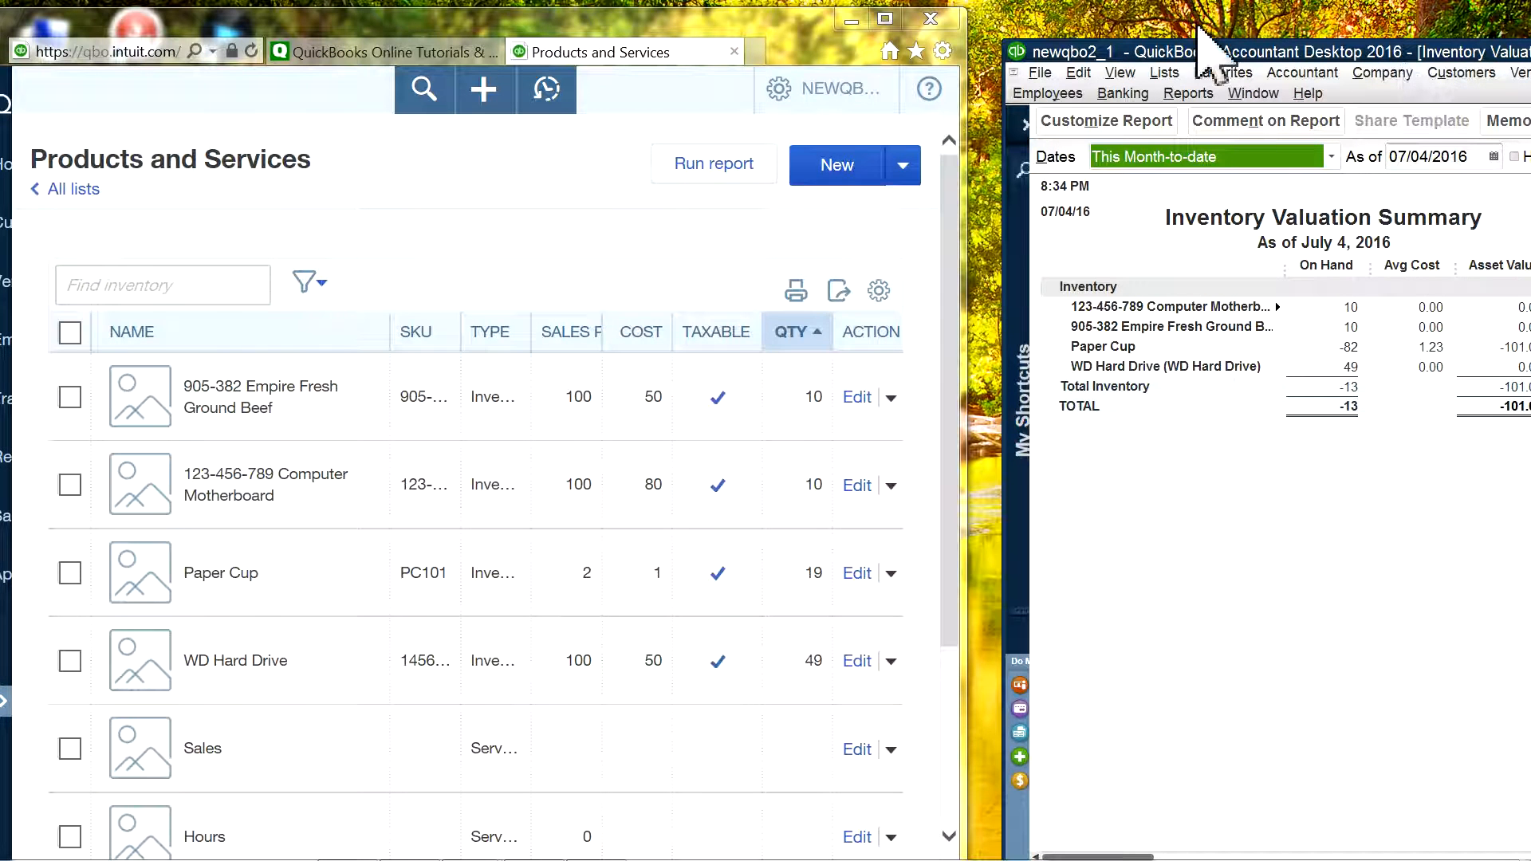
left_click_drag(1186, 49, 909, 36)
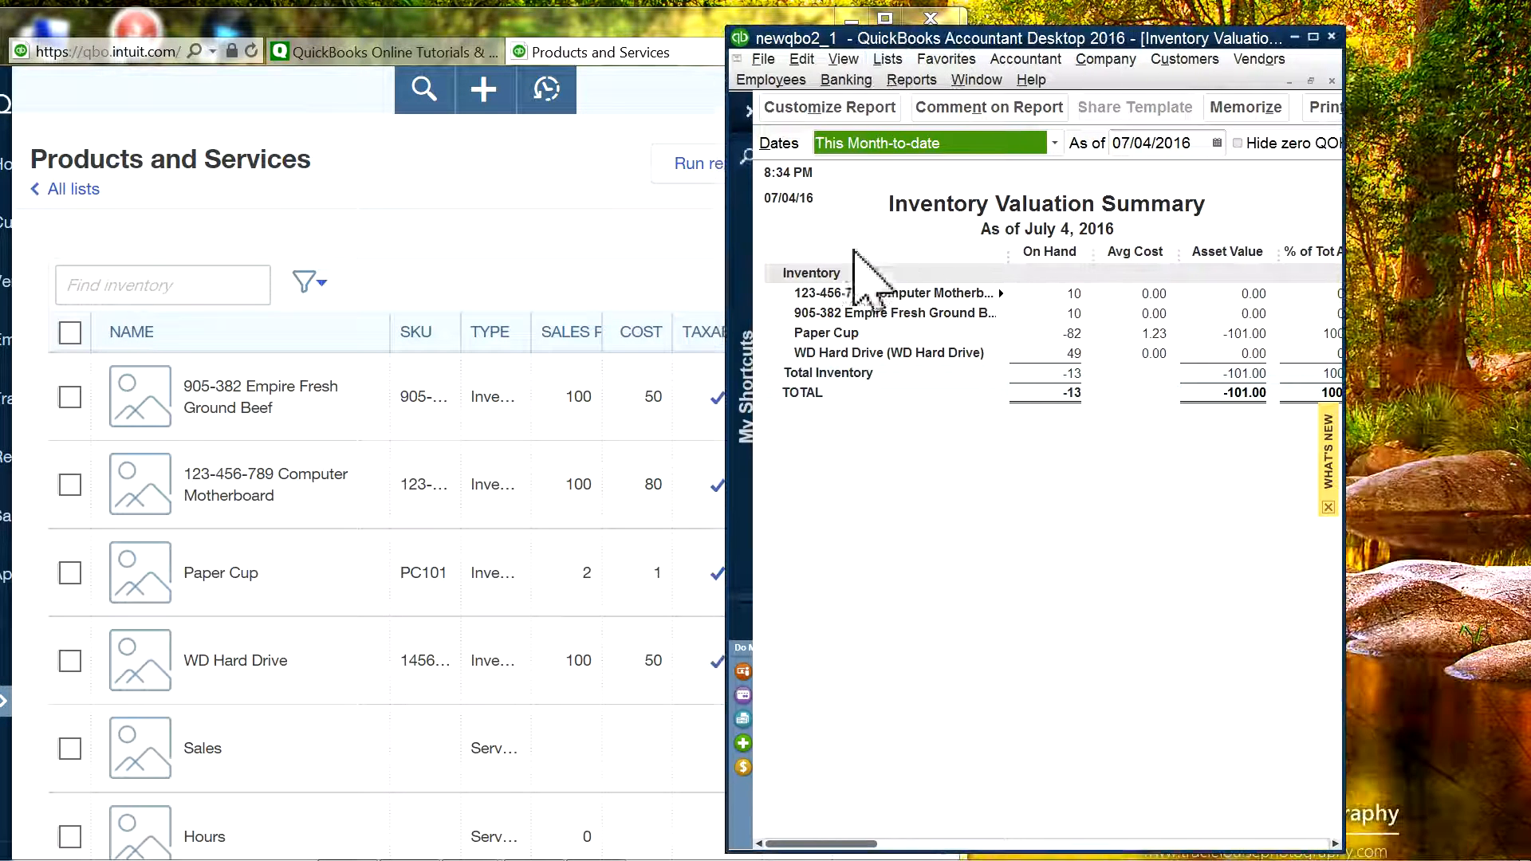
left_click(378, 239)
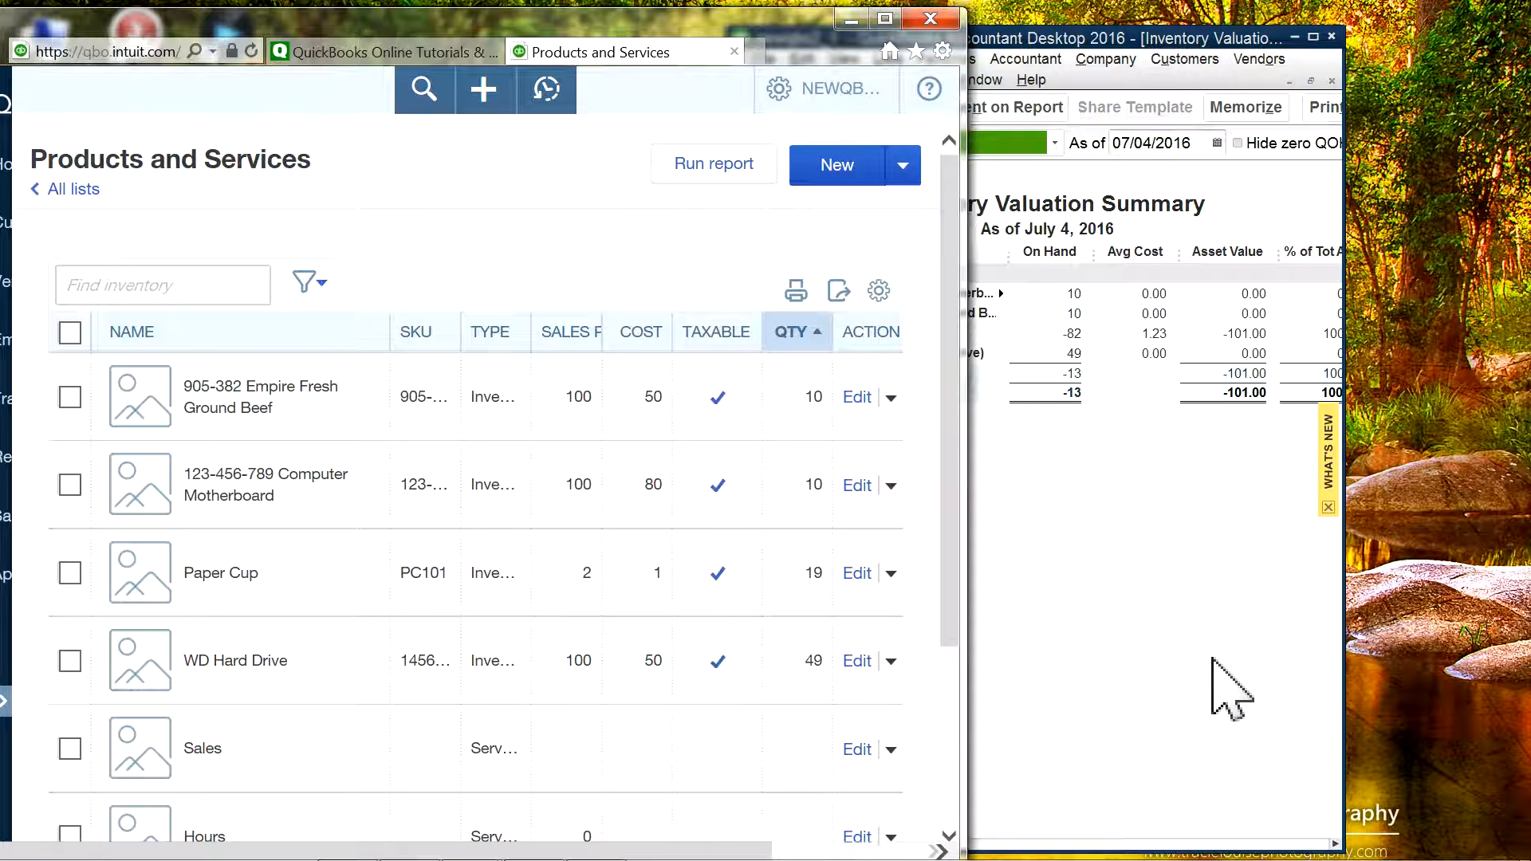
left_click_drag(1136, 44, 1384, 46)
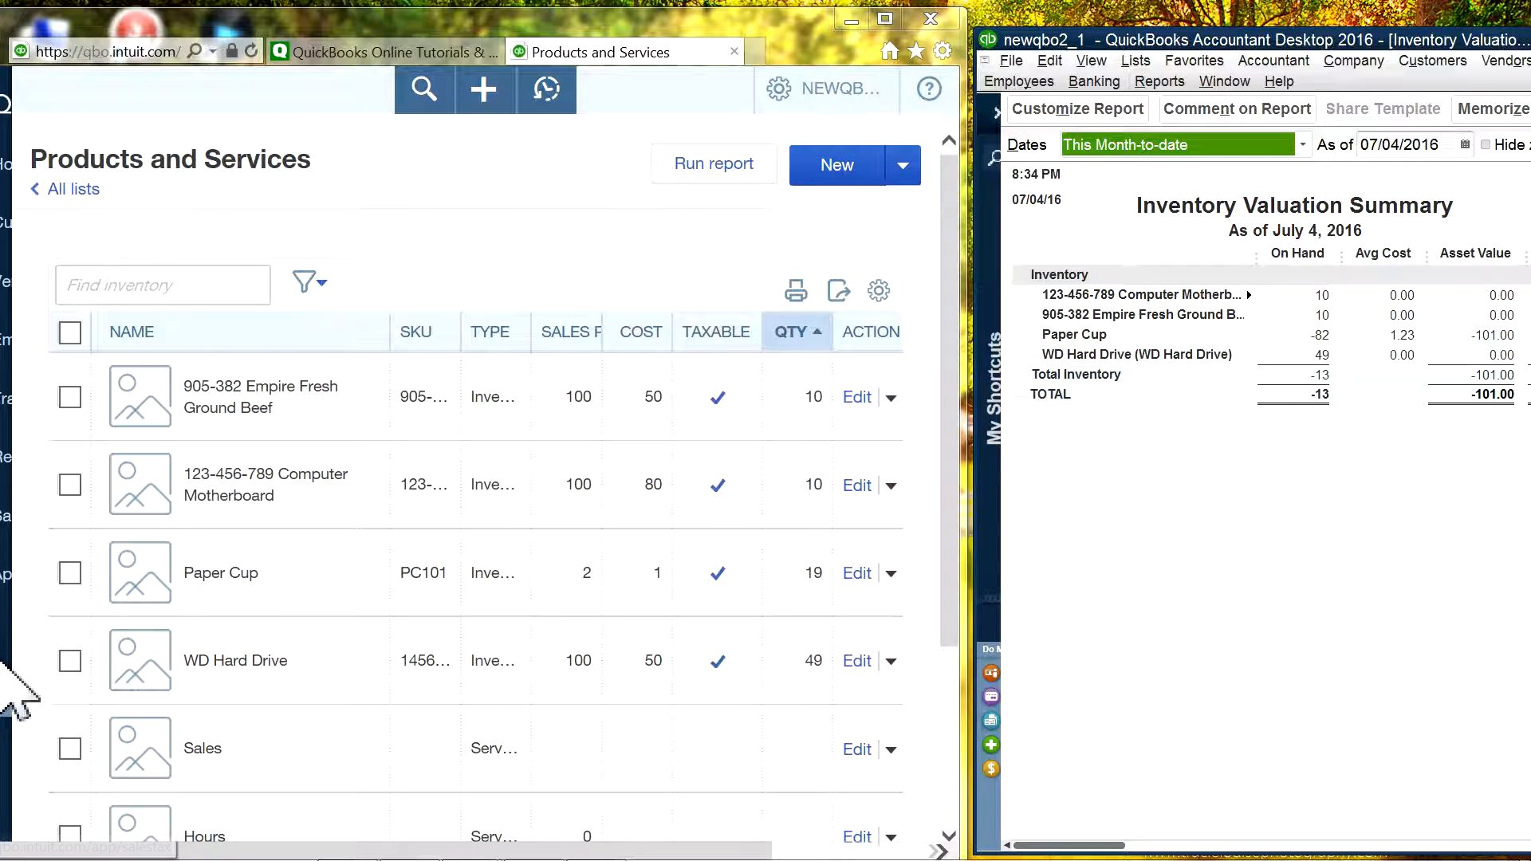
Step: Expand the QuickBooks Online navigation pane, find the Inventory Valuation Summary by searching reports for INV, and run it to view its totals
left_click(6, 702)
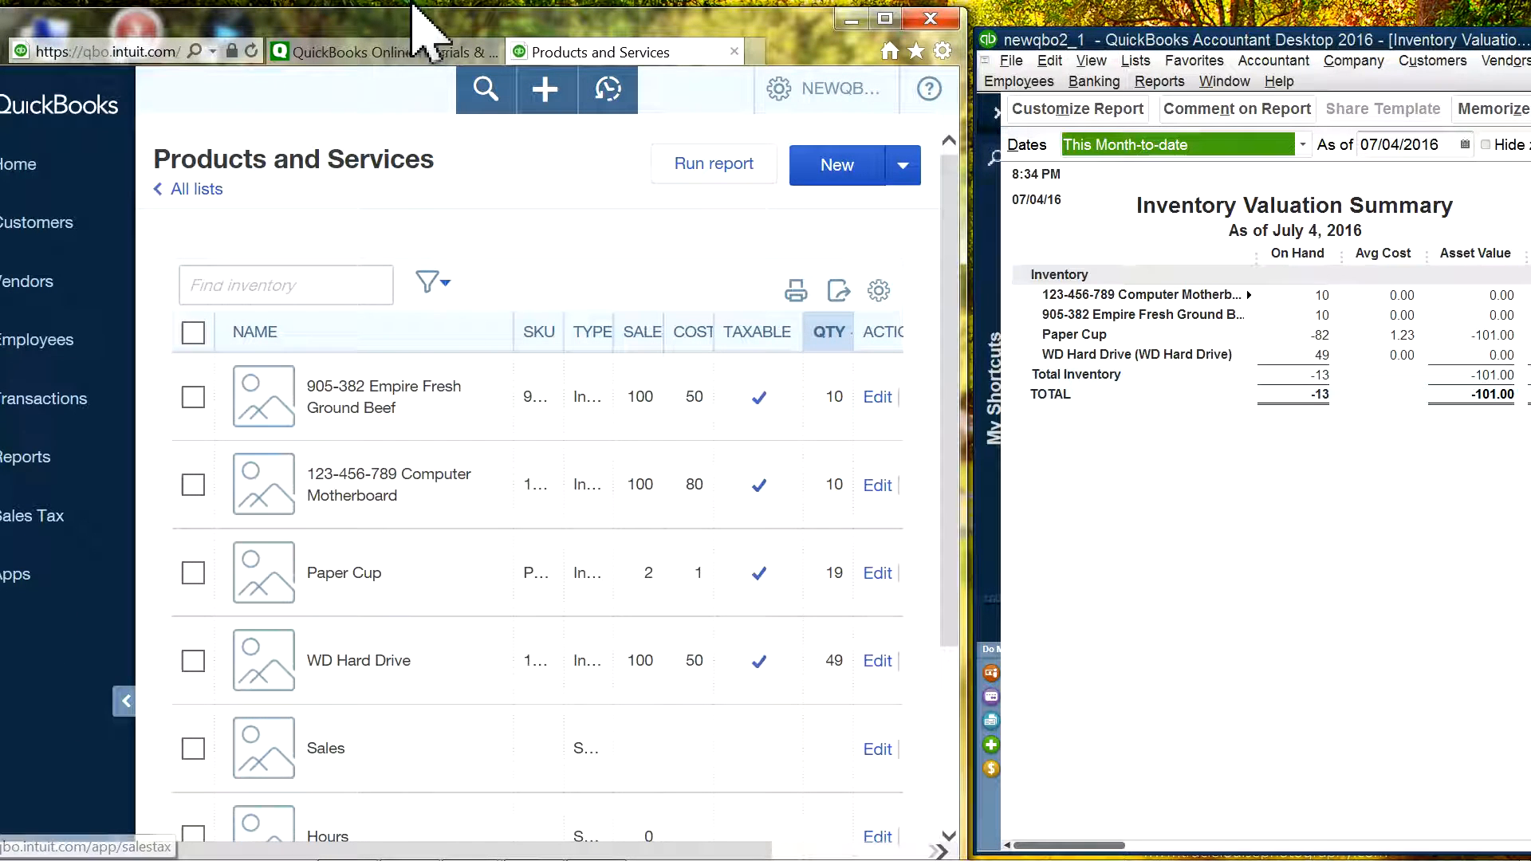
left_click_drag(363, 21, 467, 19)
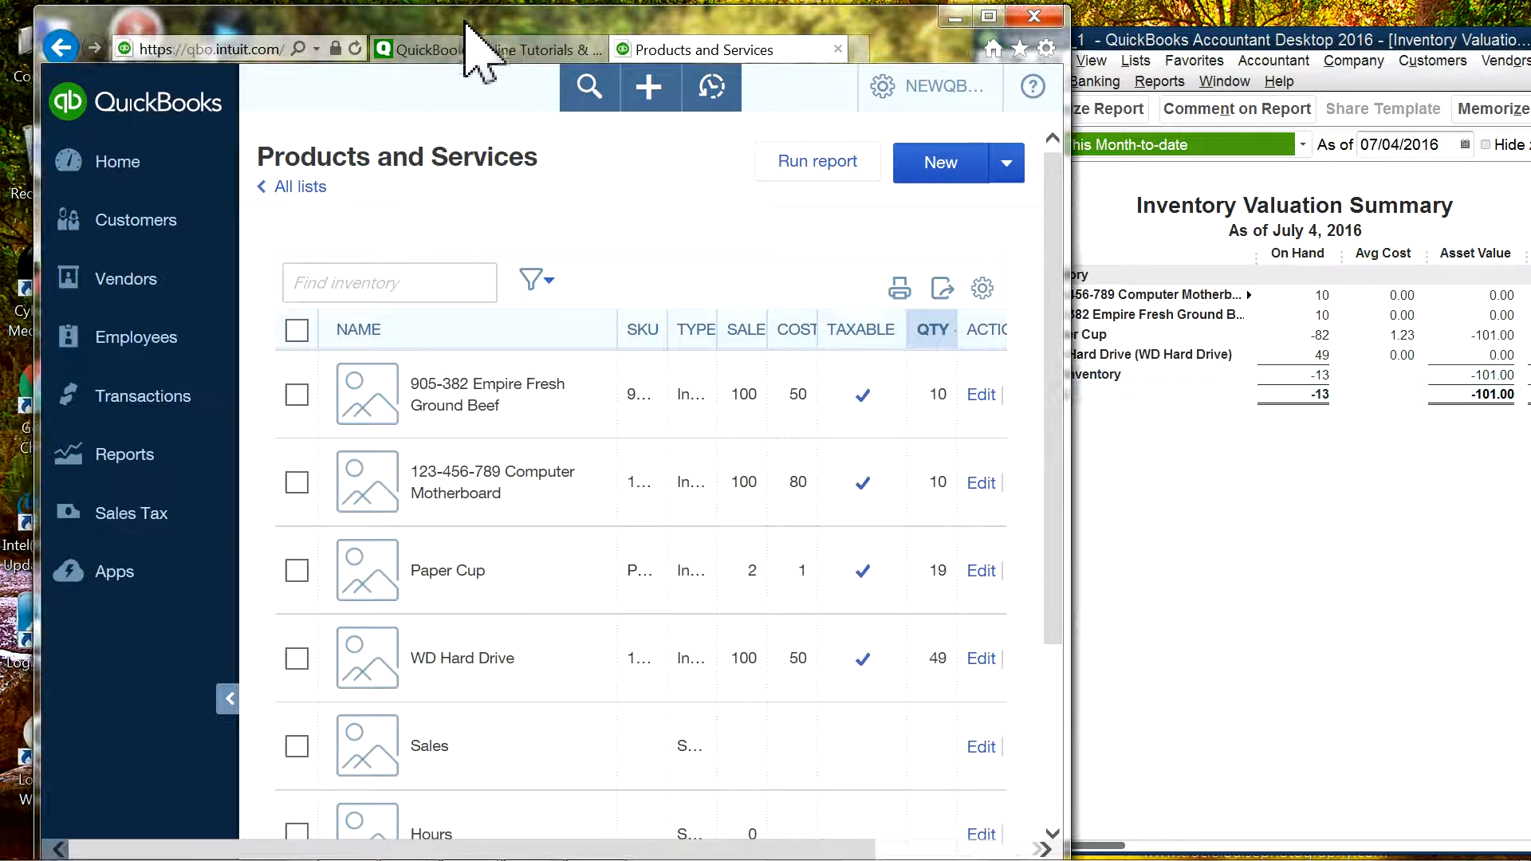
left_click(100, 462)
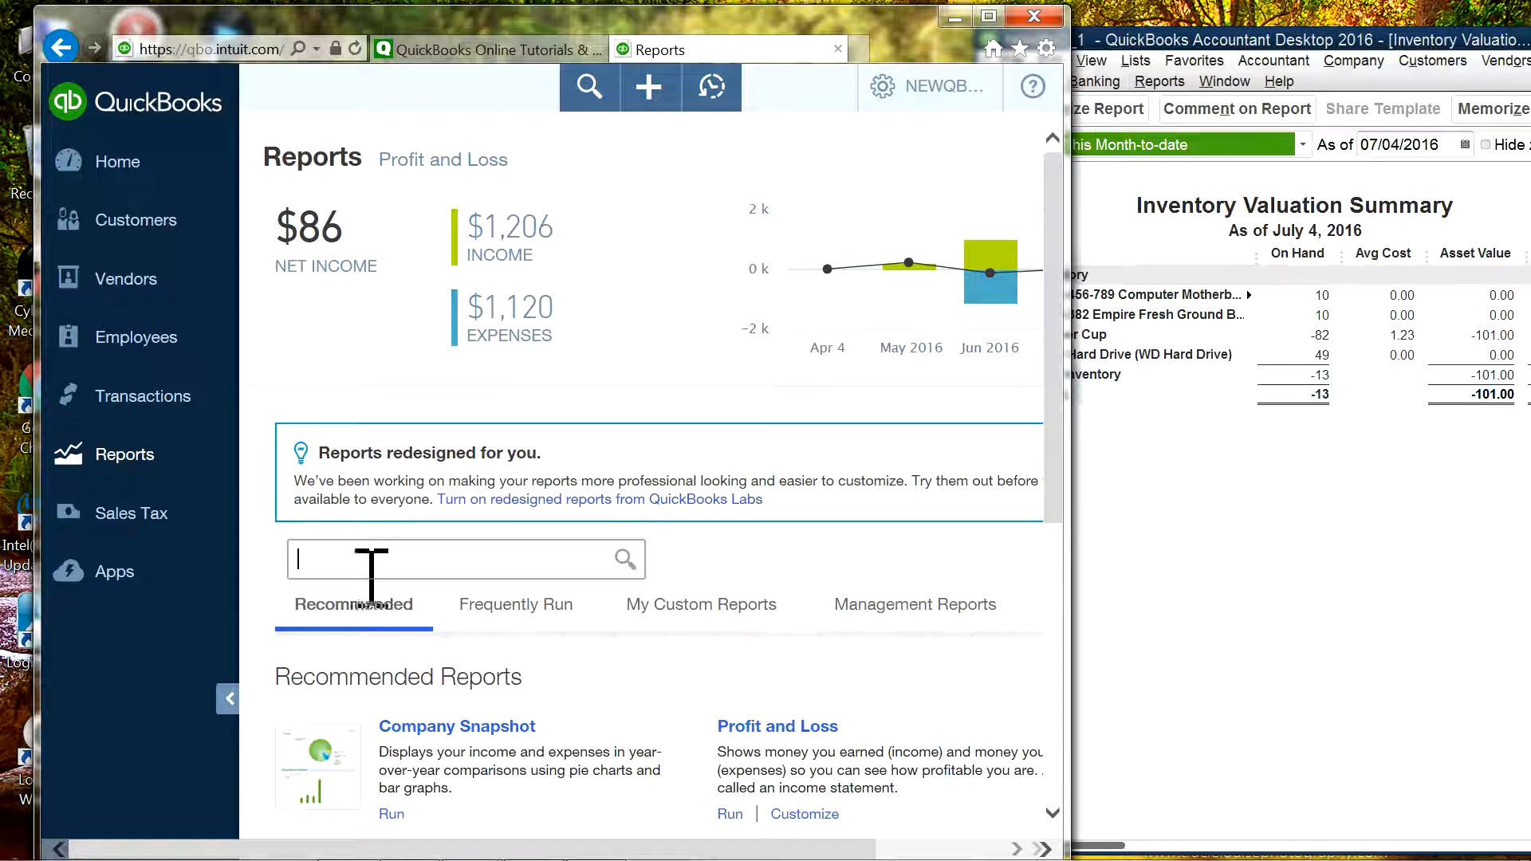
left_click(360, 567)
type("INV")
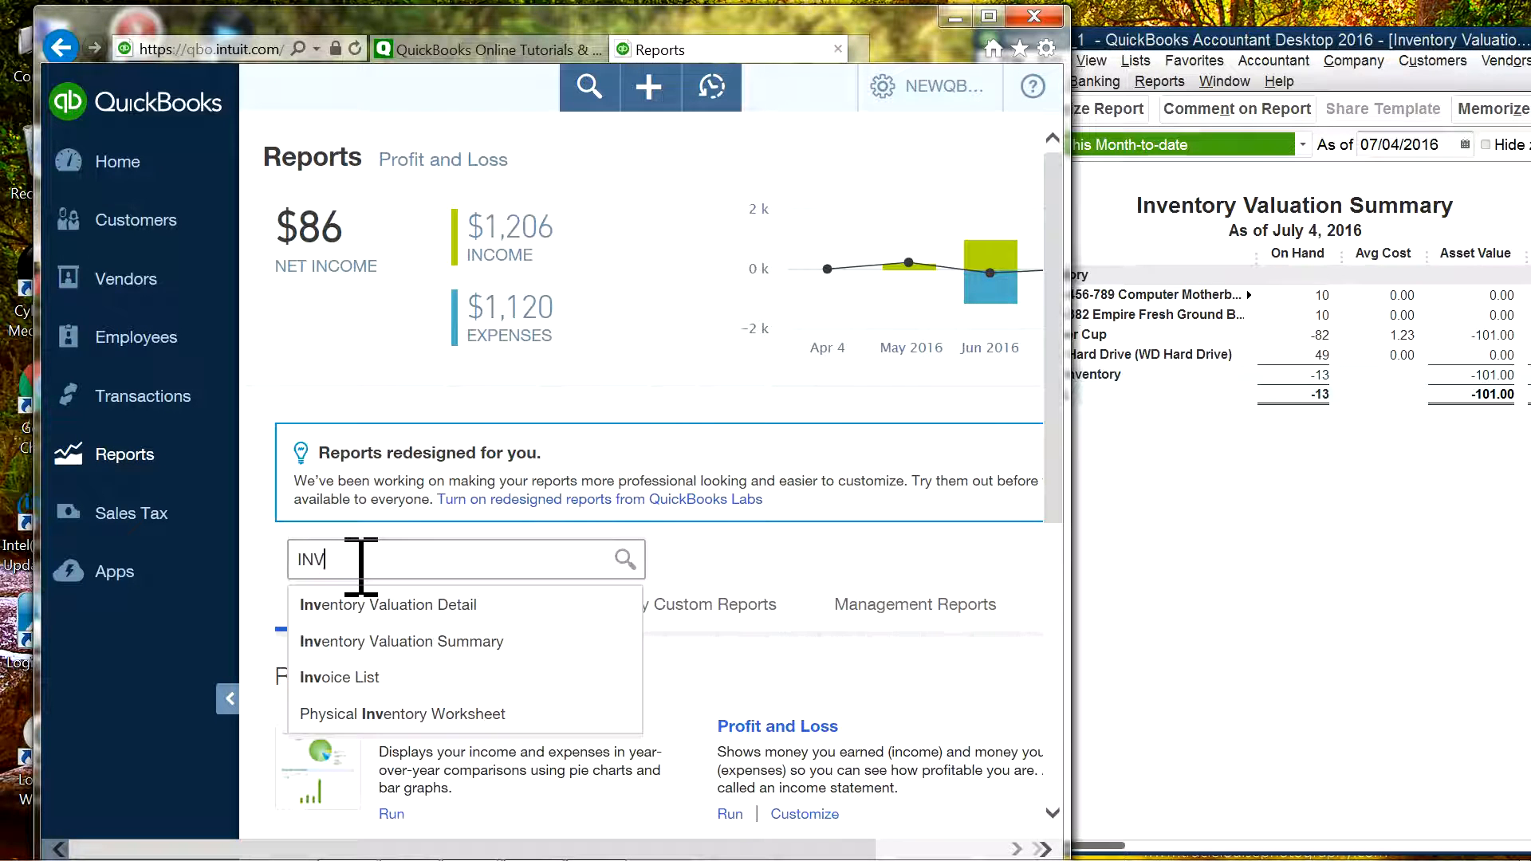
left_click(359, 642)
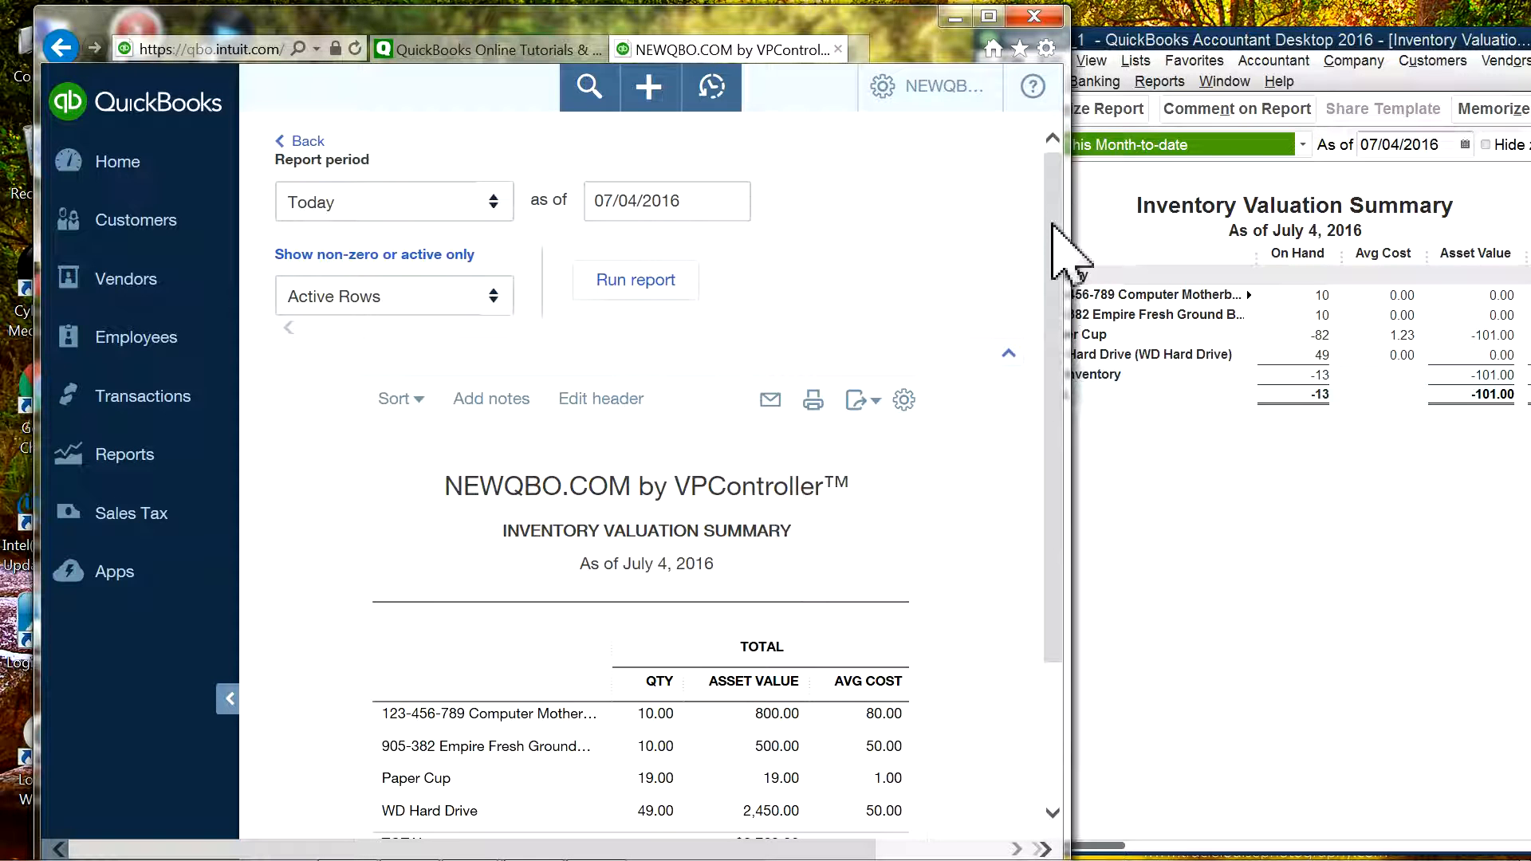
left_click_drag(1050, 236, 1046, 393)
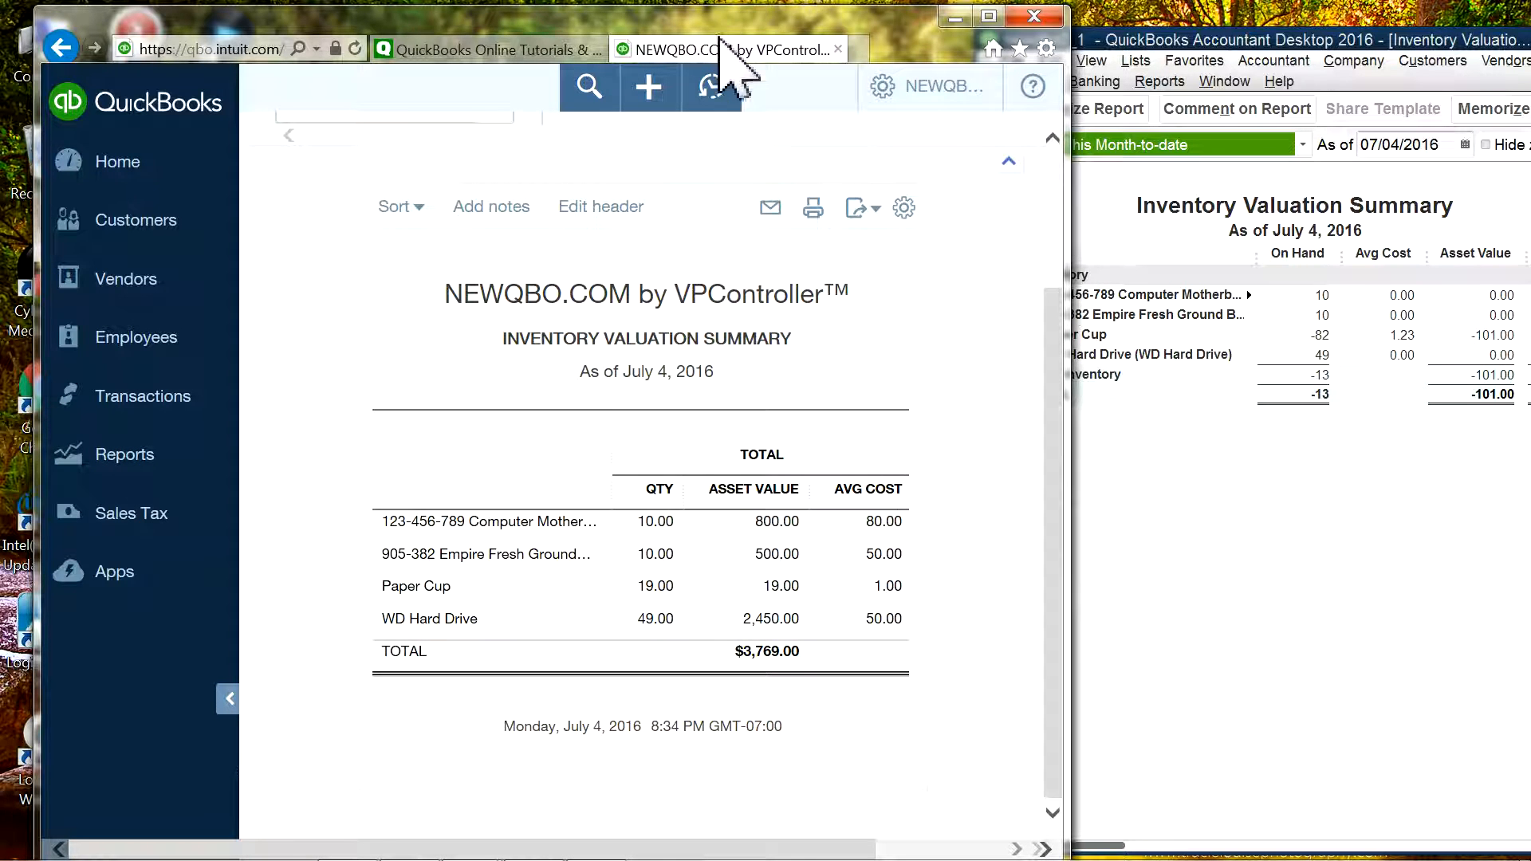
Step: Arrange the QuickBooks Online and Desktop Inventory Valuation Summary reports side by side to compare quantities, asset values and average costs
left_click_drag(769, 26, 637, 21)
left_click_drag(1238, 44, 1065, 3)
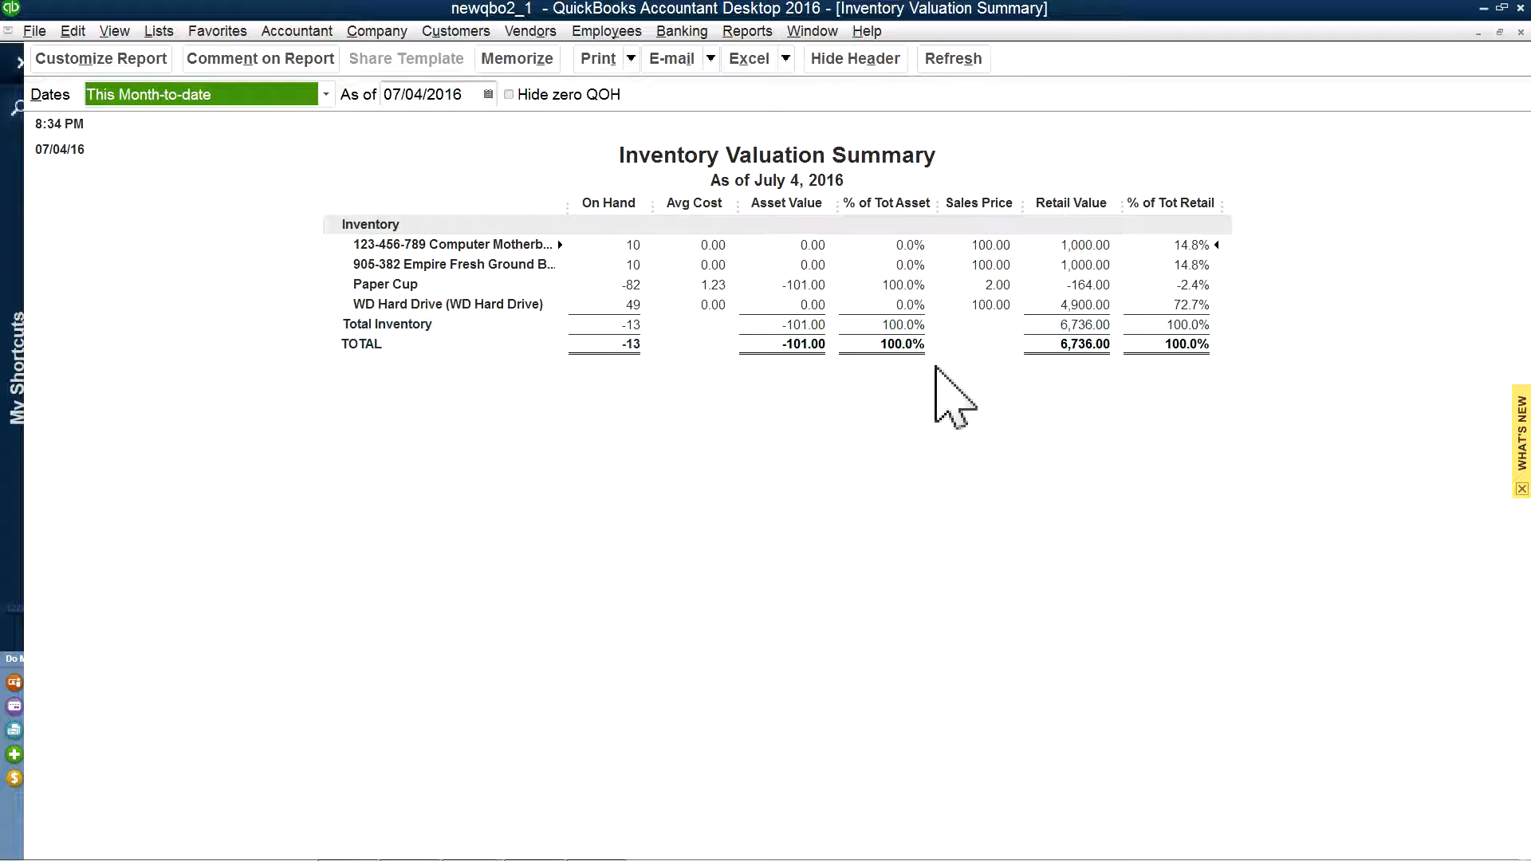
left_click(1503, 8)
left_click_drag(1213, 40, 1045, 25)
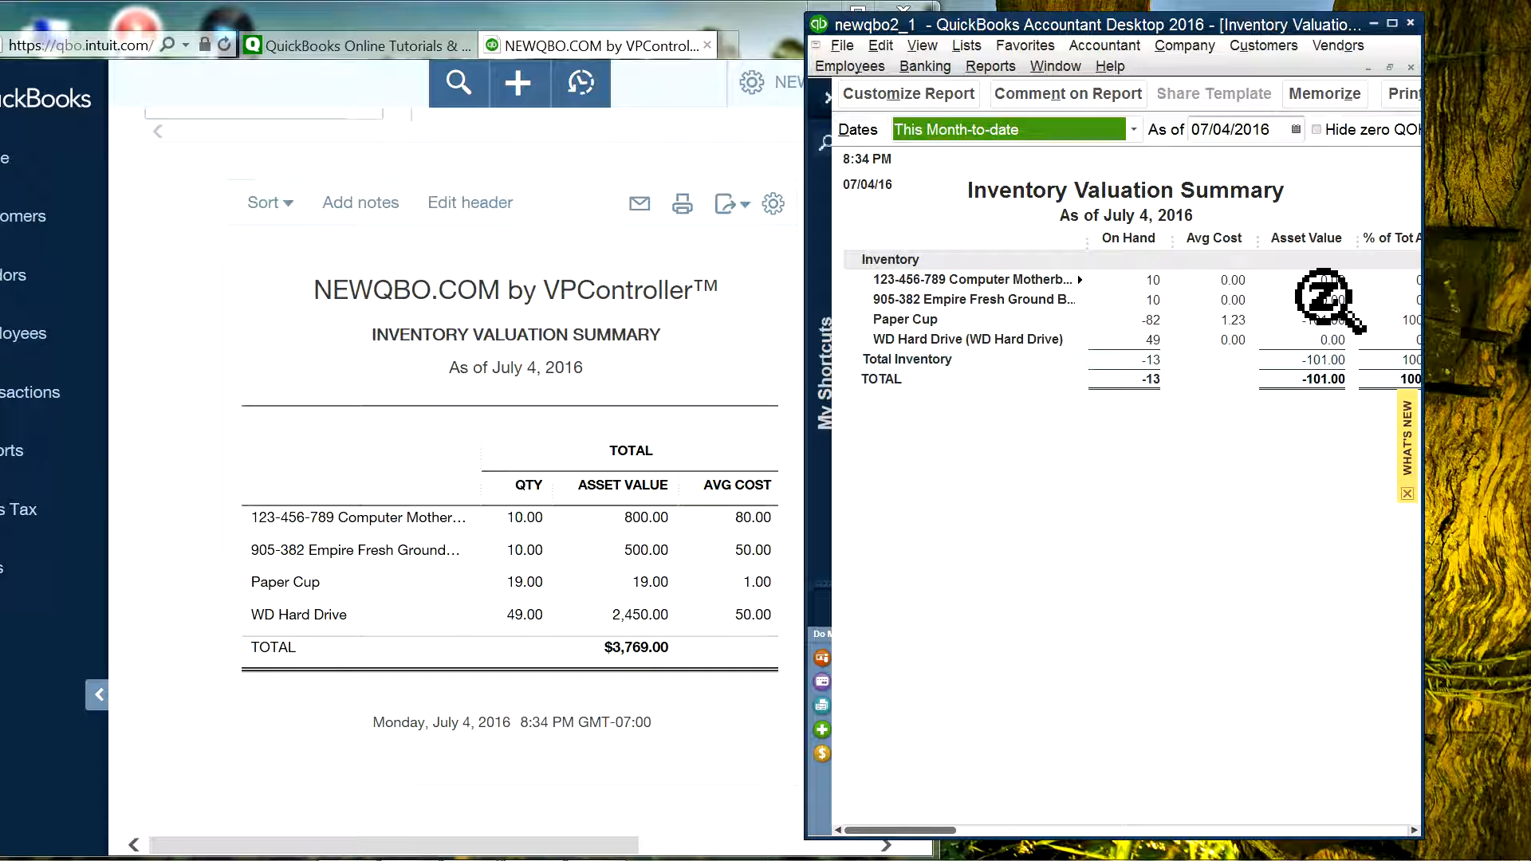
Step: Locate the Adjust Quantity/Value on Hand command among the QuickBooks Desktop inventory activities without opening it
left_click(1326, 49)
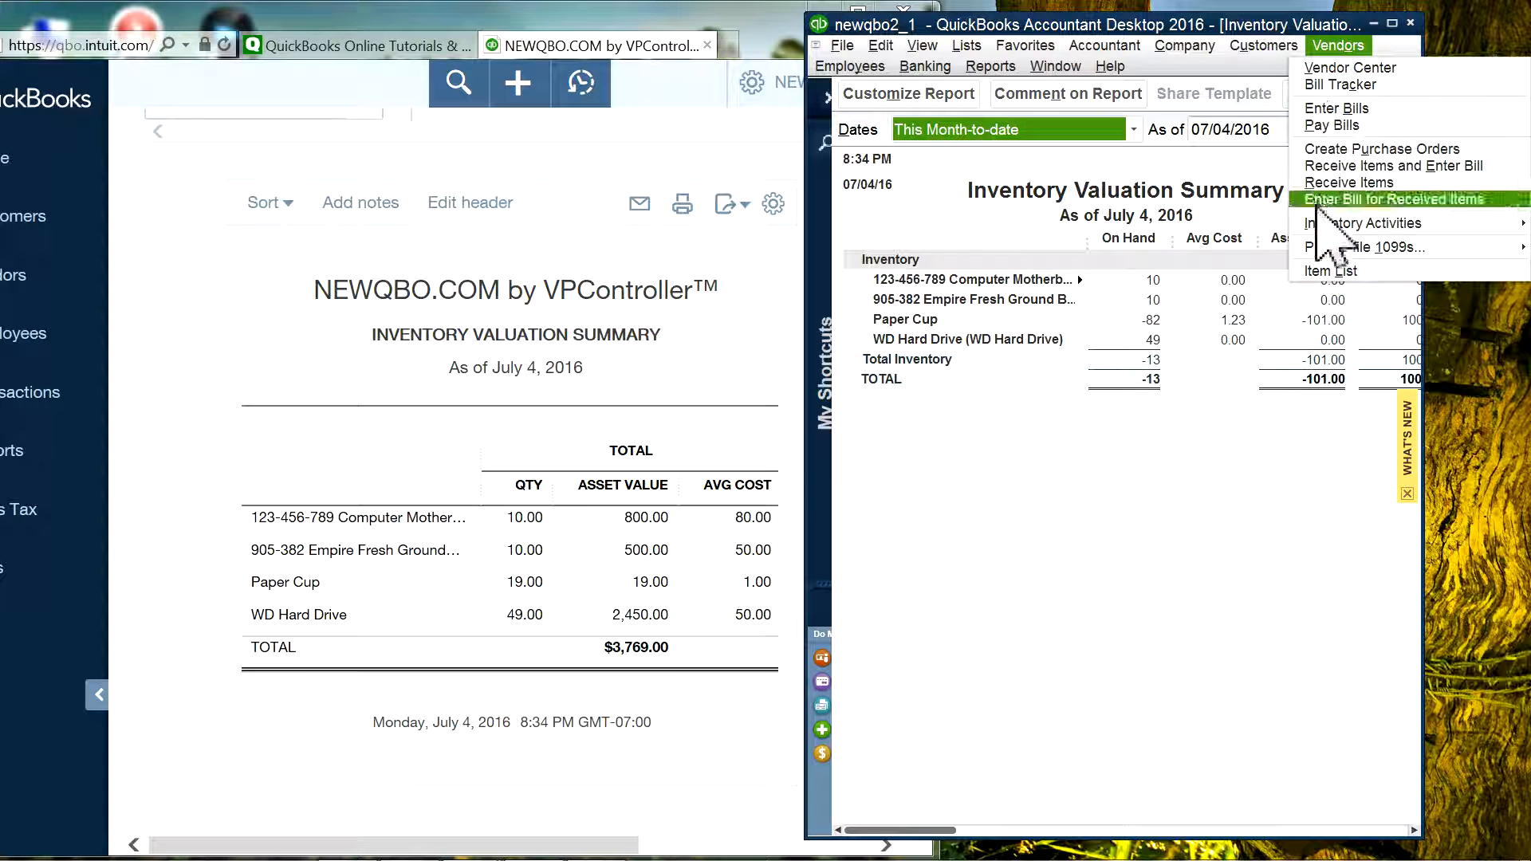
mouse_move(1320, 227)
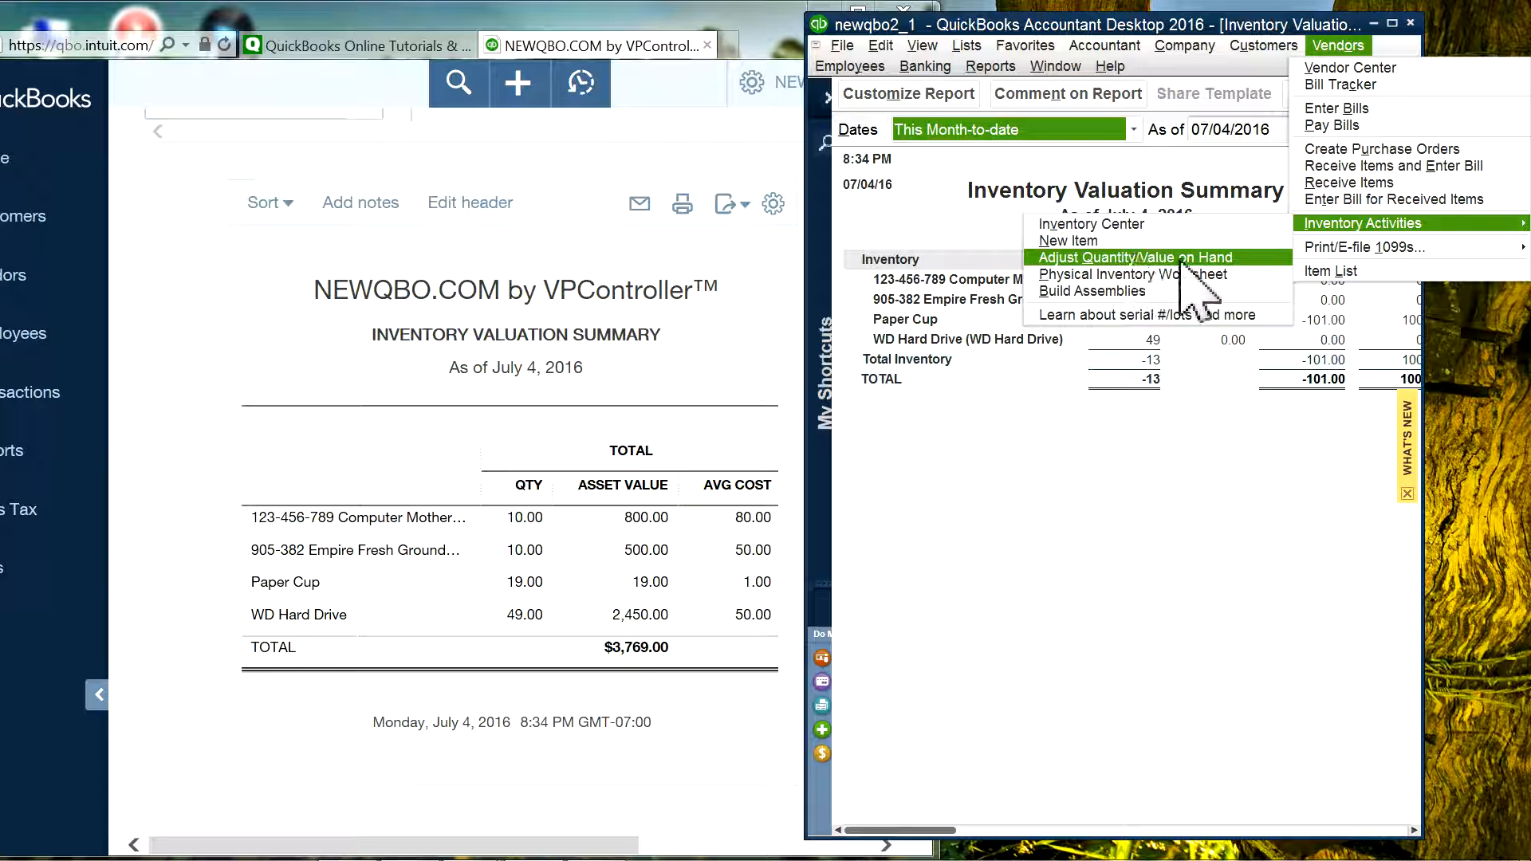
left_click(918, 206)
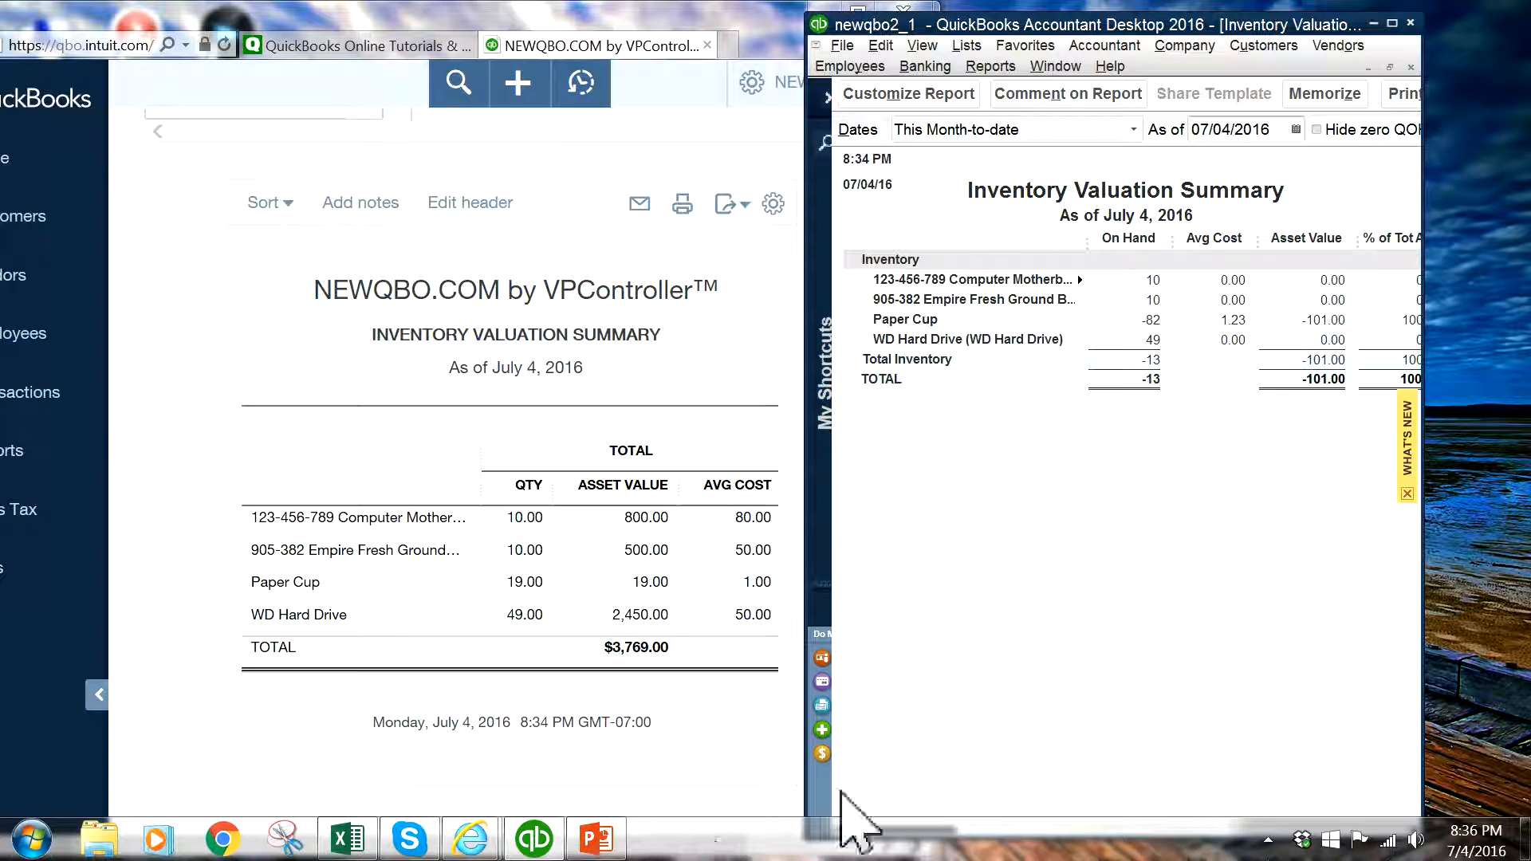
Step: Switch to the NewQBO.com tutorial site in the browser, maximize the window and look at the site's navigation topics
left_click(284, 45)
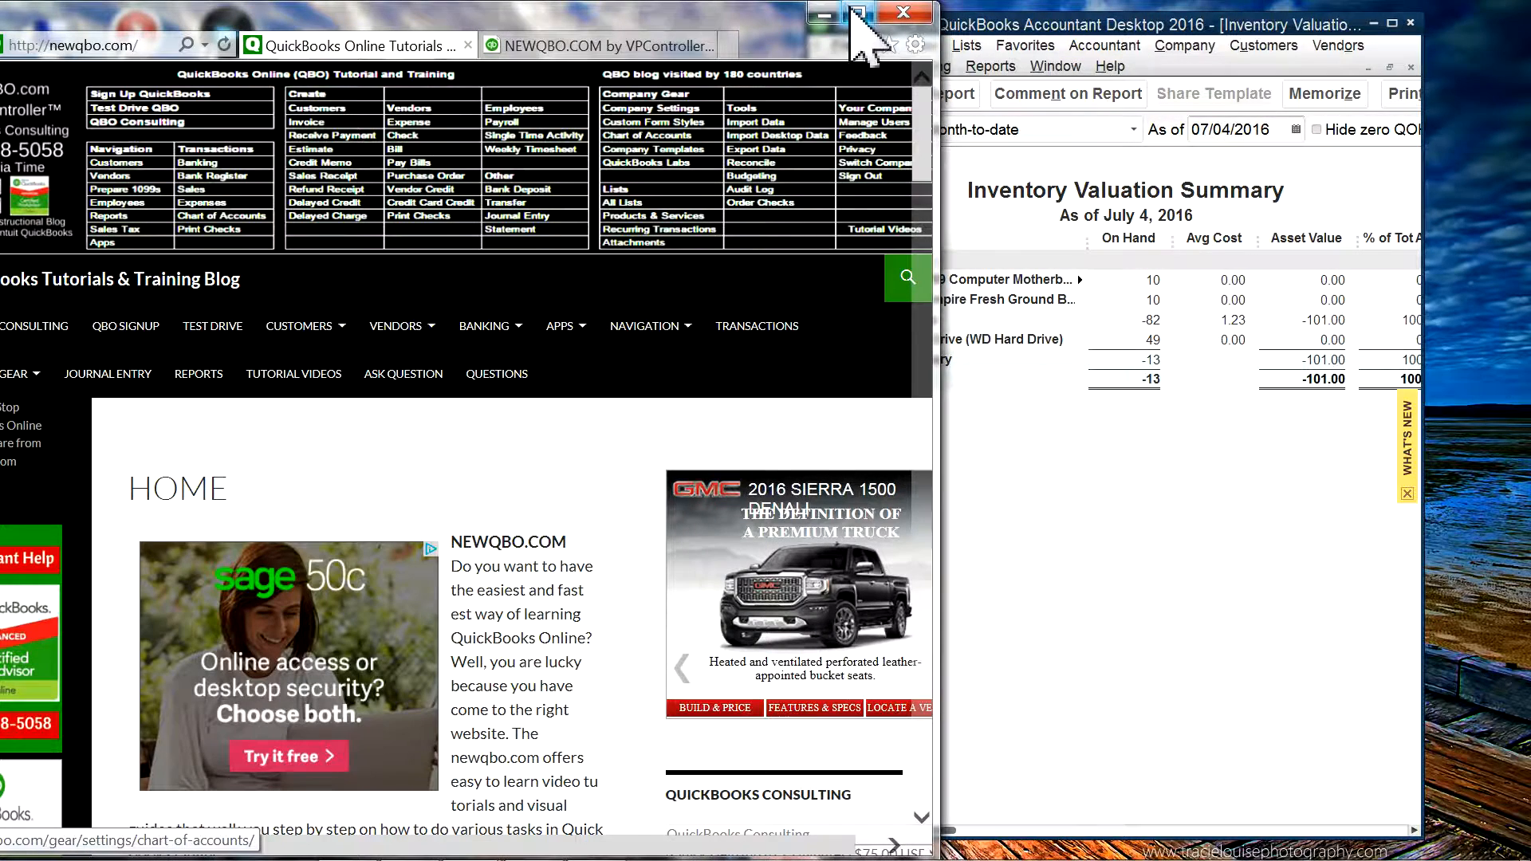
left_click(857, 13)
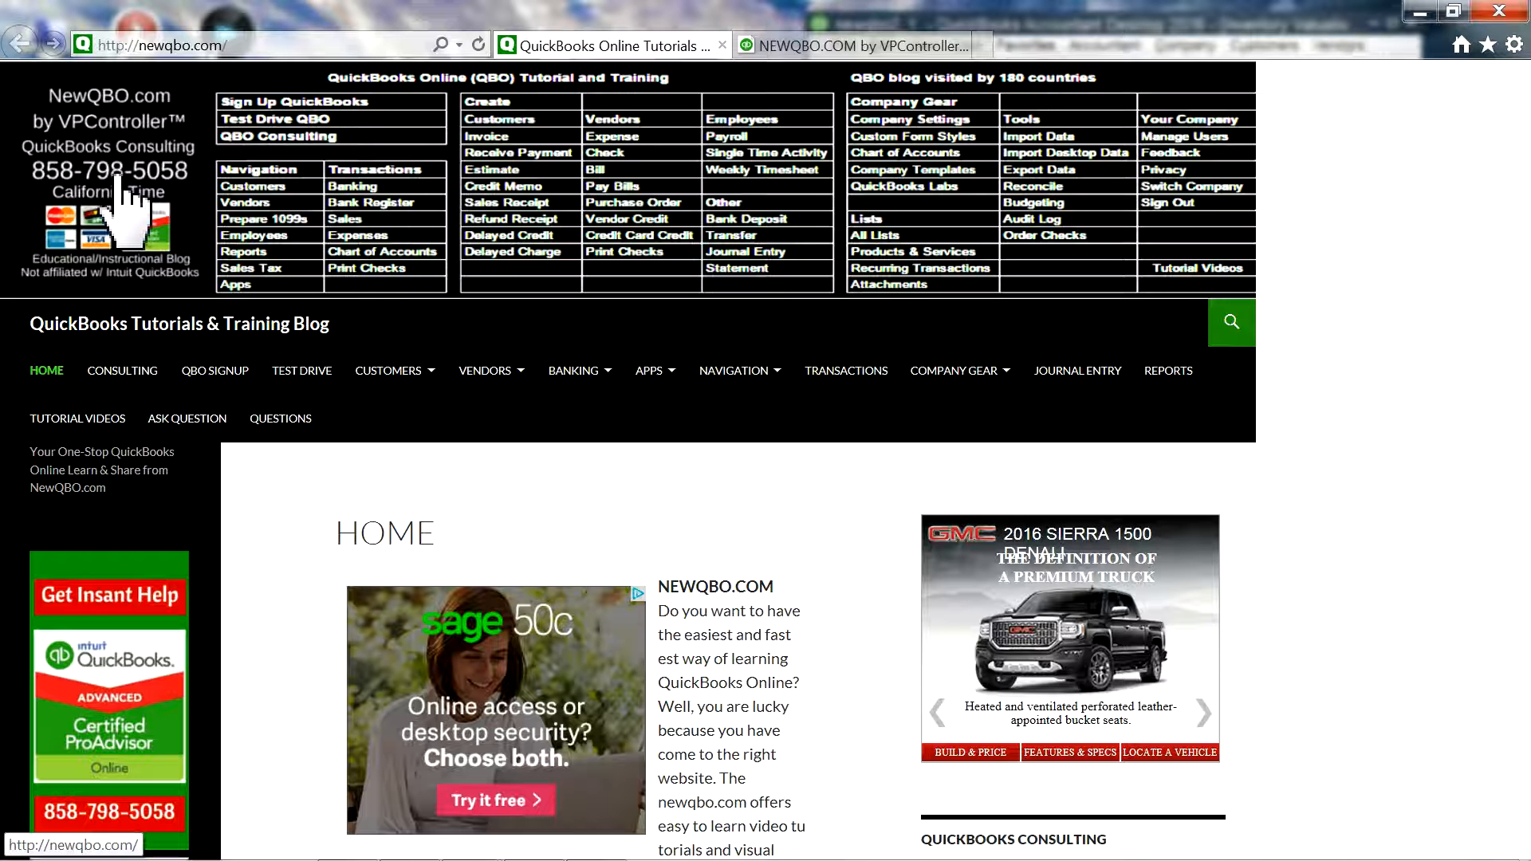
mouse_move(737, 371)
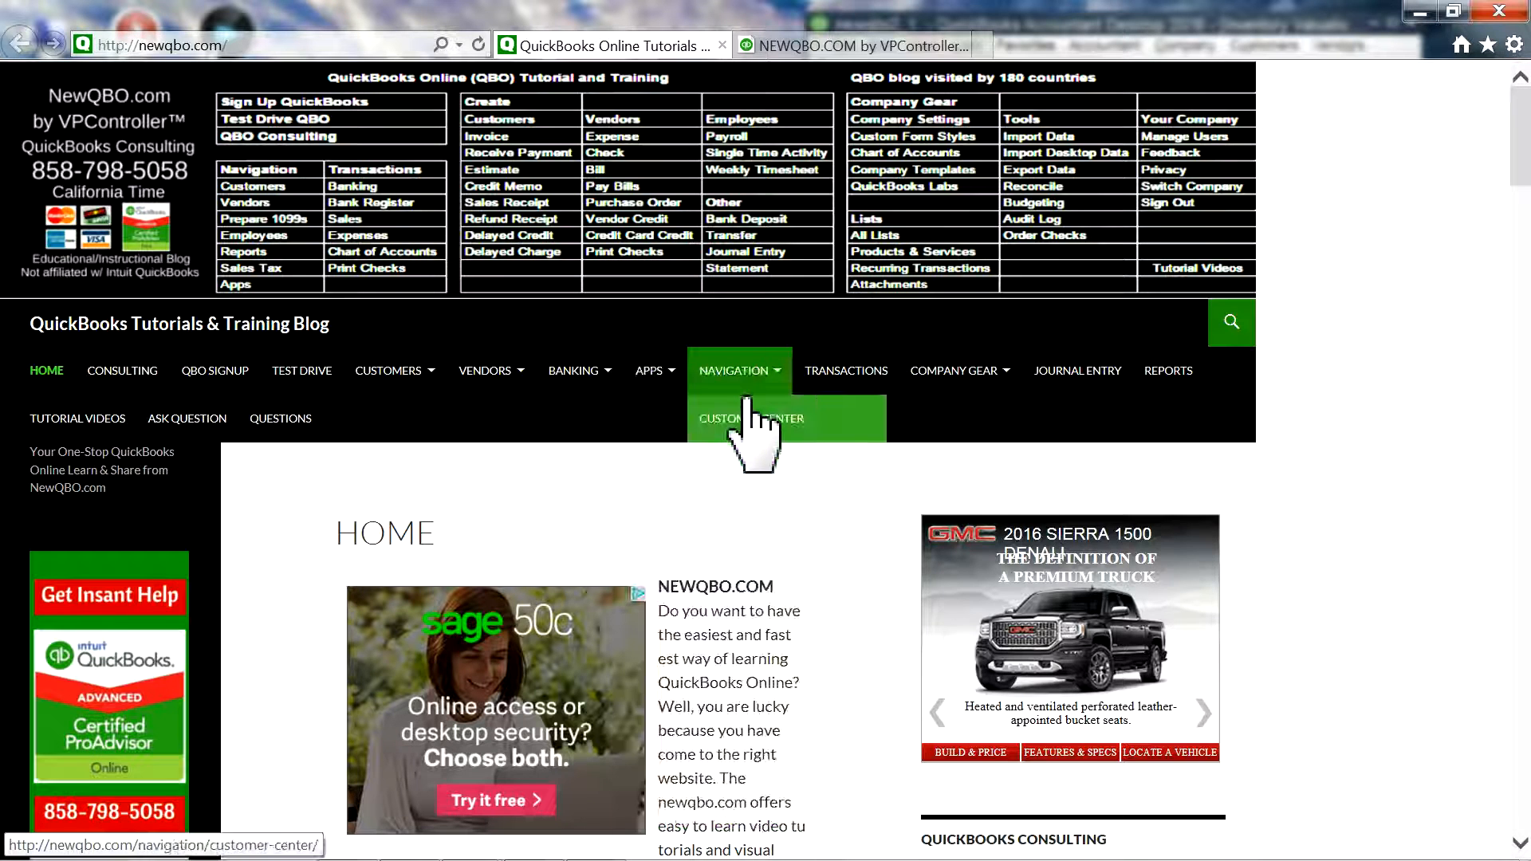